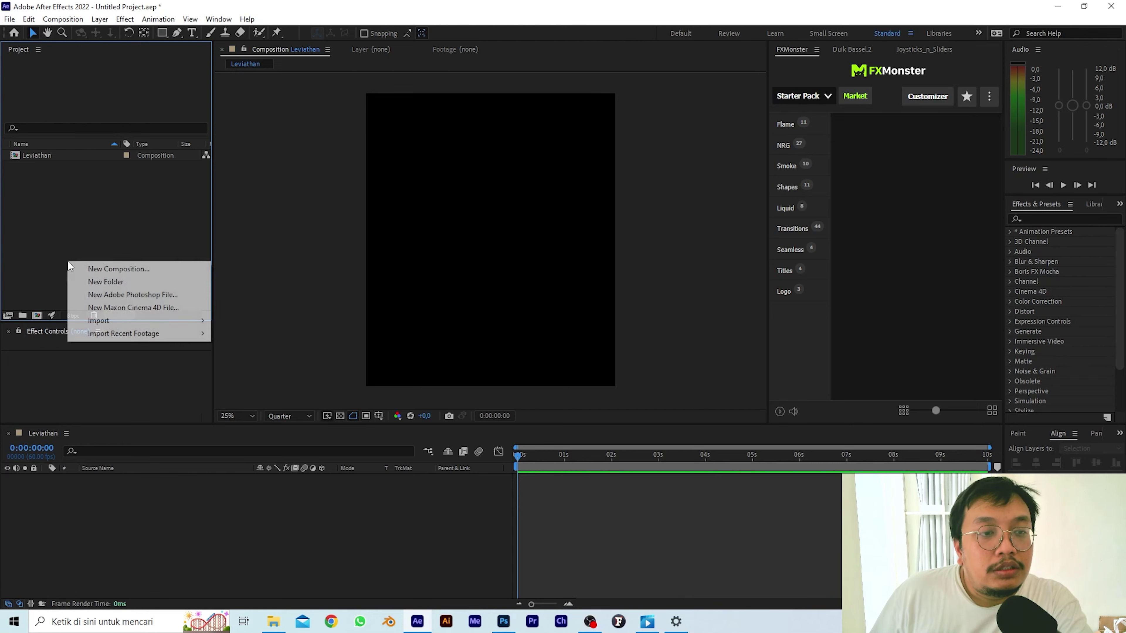
# Import the Leviathan_Artwork Photoshop file as a Composition with editable layer styles.
pyautogui.moveTo(145, 323)
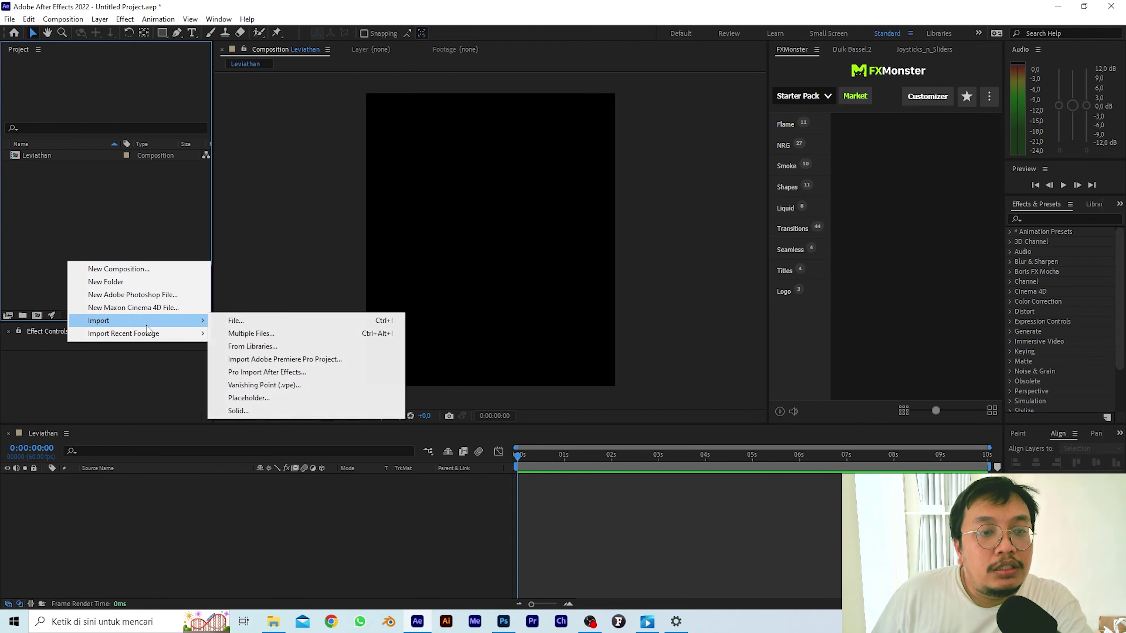
pyautogui.click(233, 326)
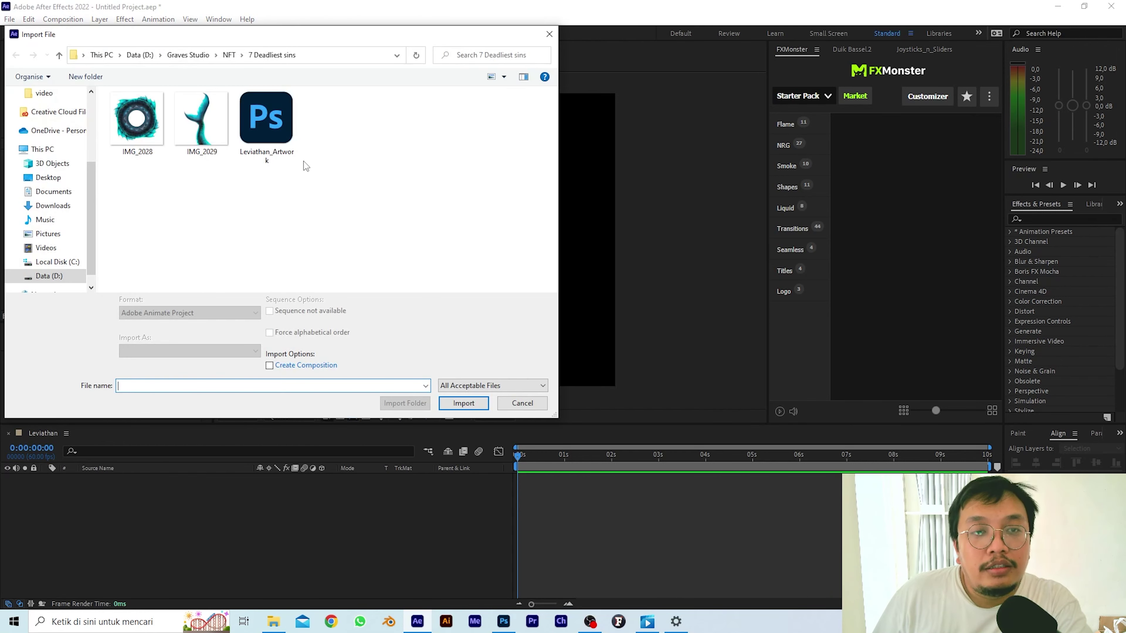
pyautogui.click(278, 132)
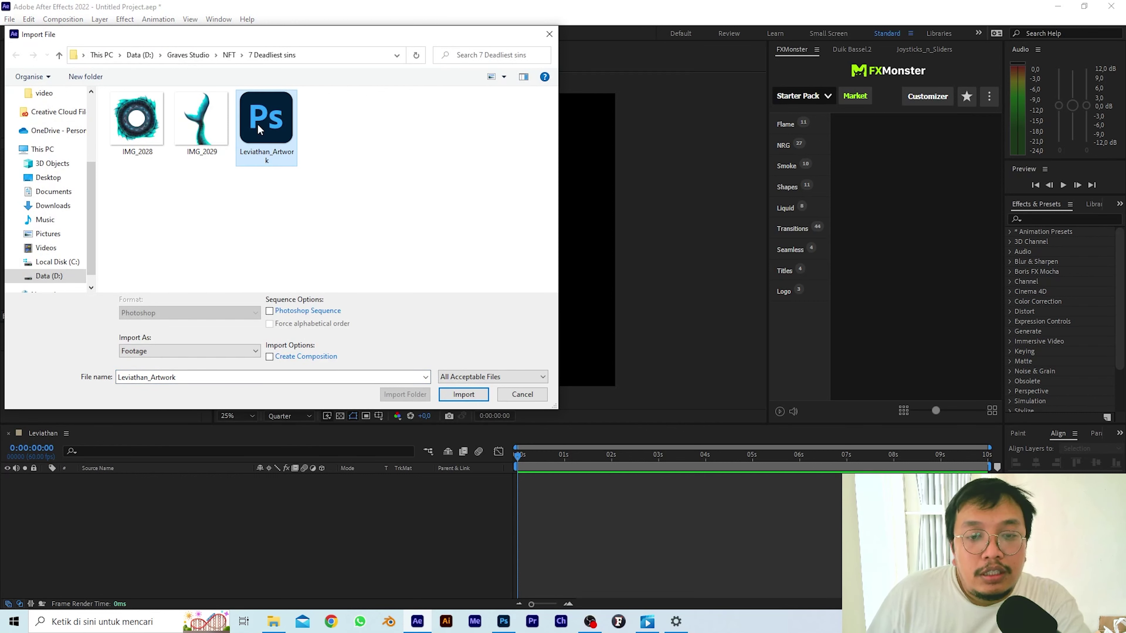
pyautogui.click(465, 395)
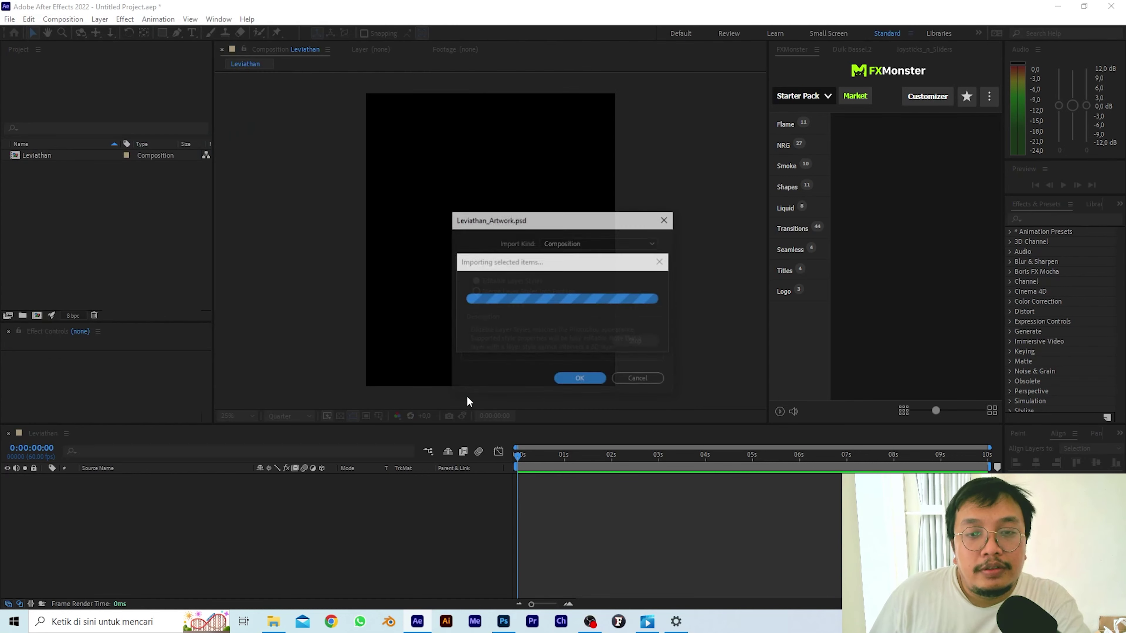
pyautogui.click(582, 243)
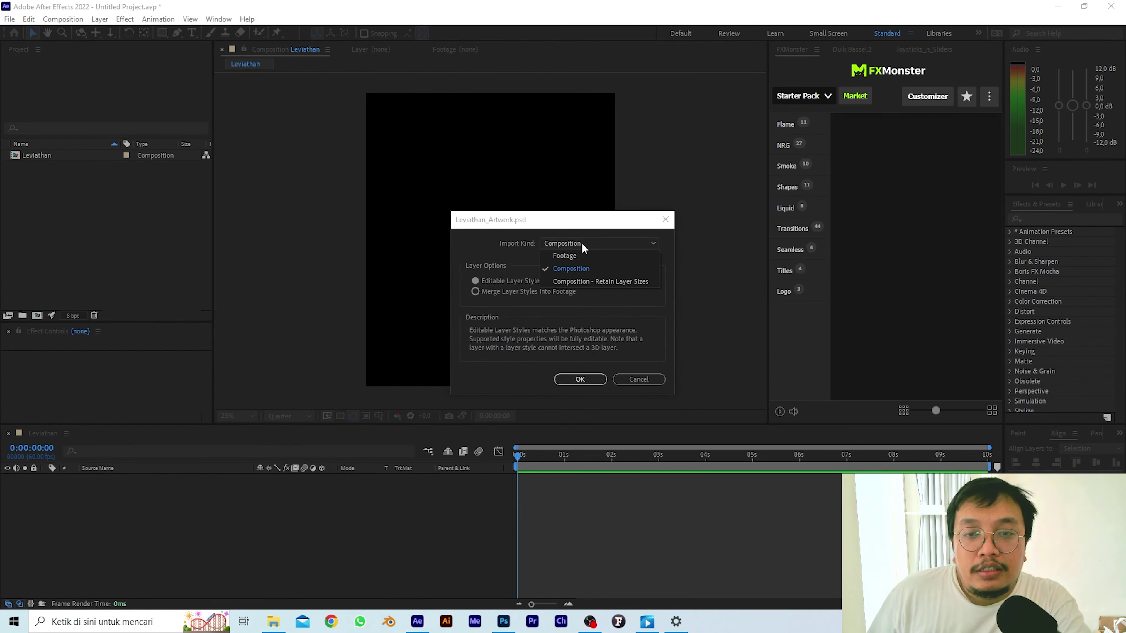
pyautogui.click(570, 267)
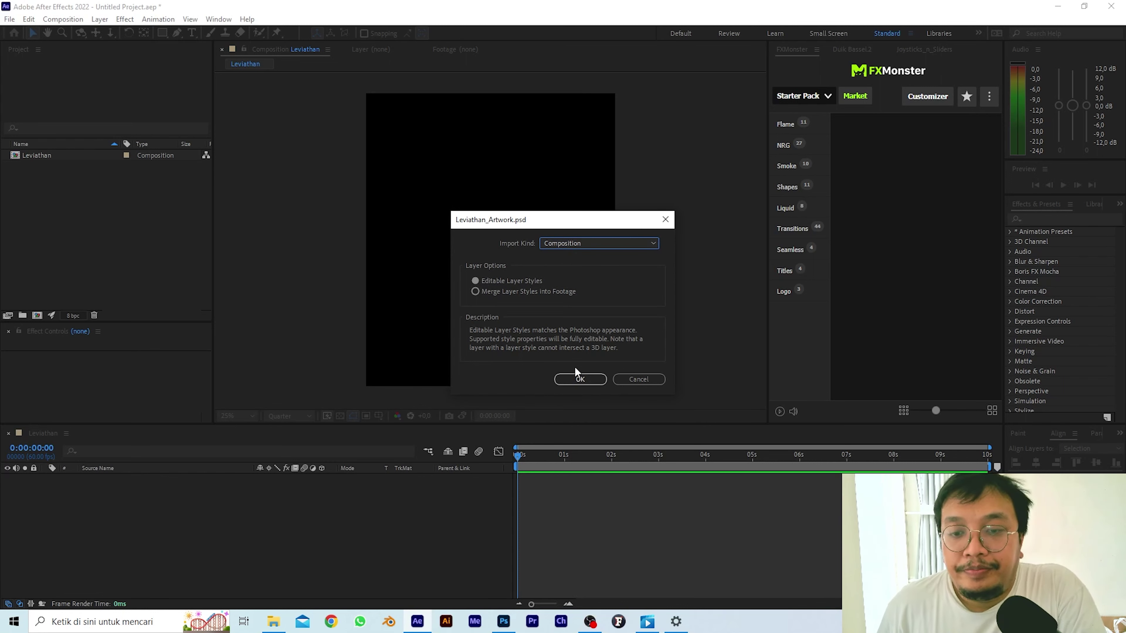
pyautogui.click(580, 379)
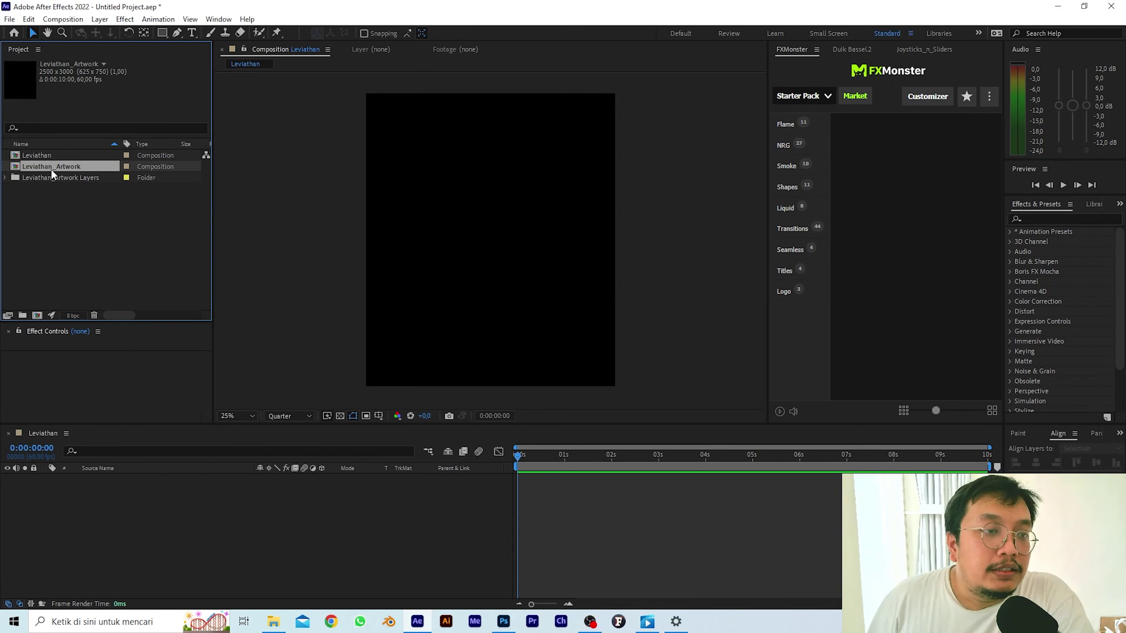
# Examine the imported Leviathan_Artwork composition and the contents of its layers folder, then collapse the folder.
pyautogui.click(40, 172)
pyautogui.click(42, 166)
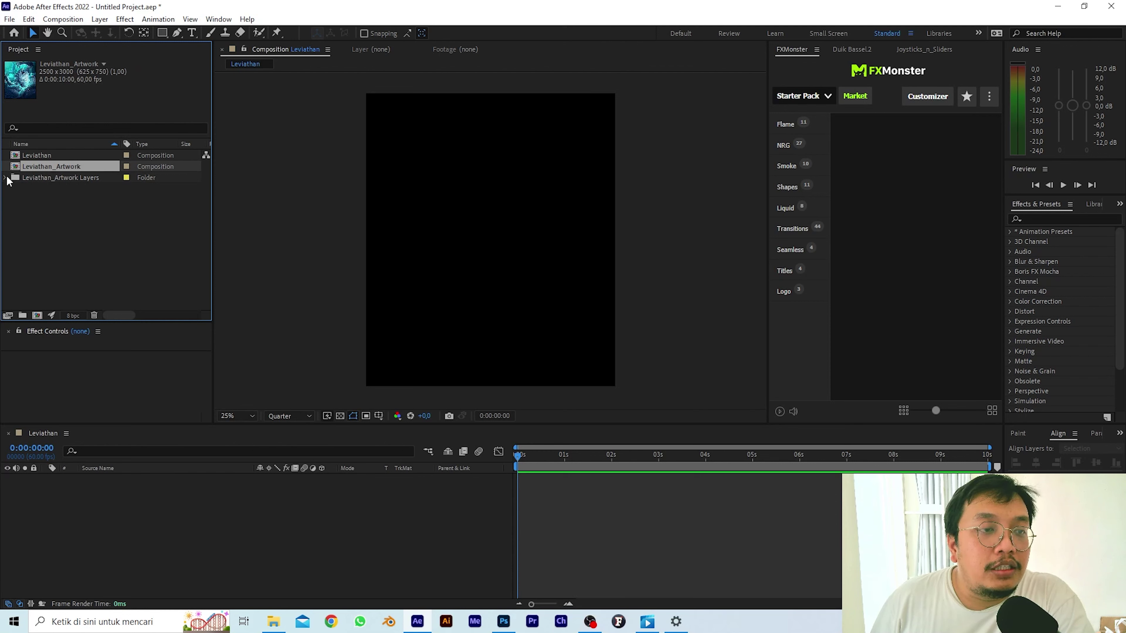
pyautogui.click(44, 178)
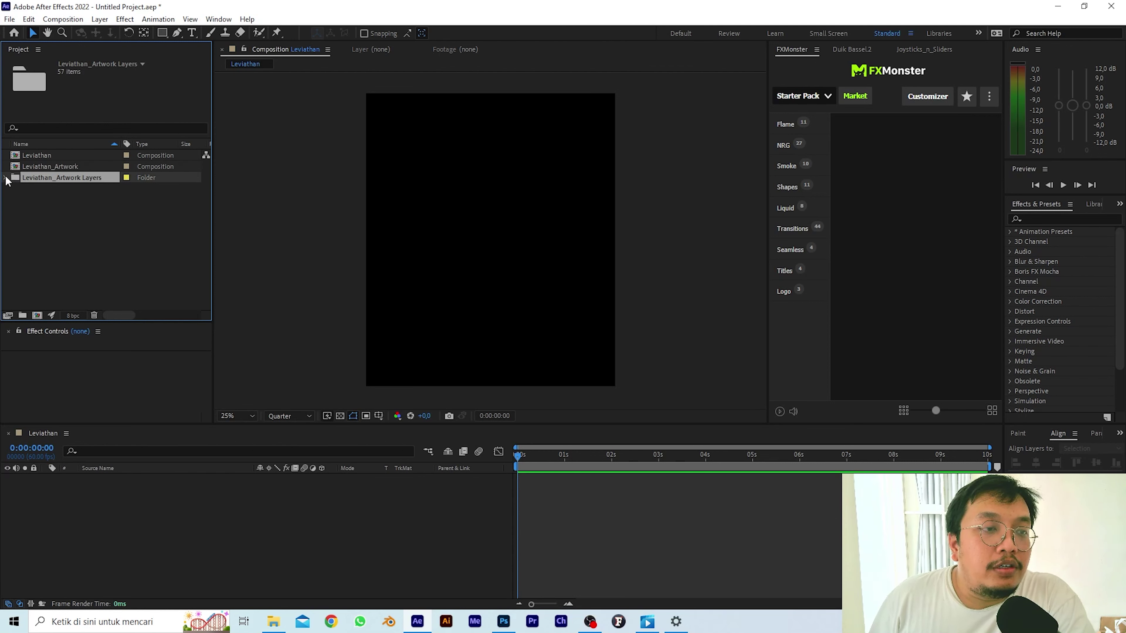
pyautogui.click(6, 178)
pyautogui.scroll(-12, 77, 198)
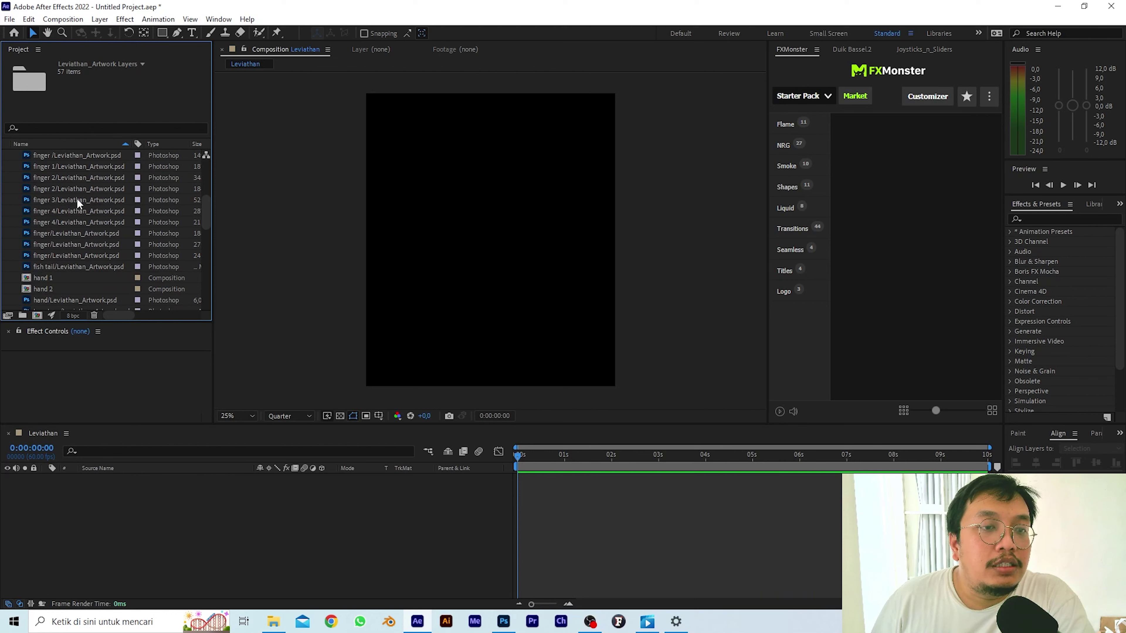
pyautogui.scroll(15, 77, 199)
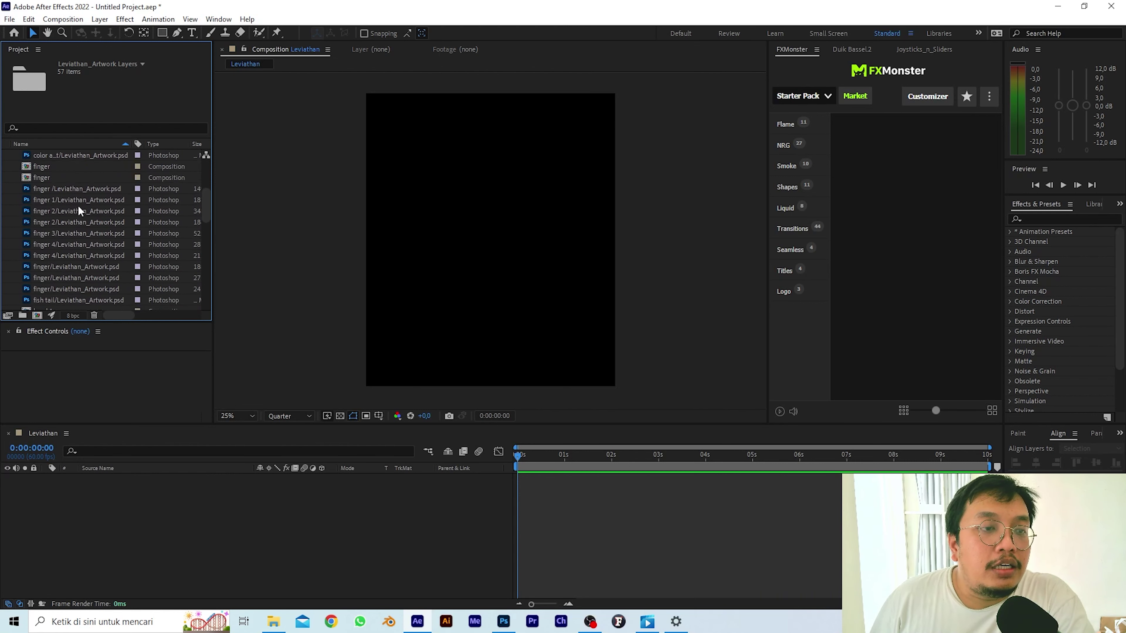
pyautogui.click(8, 177)
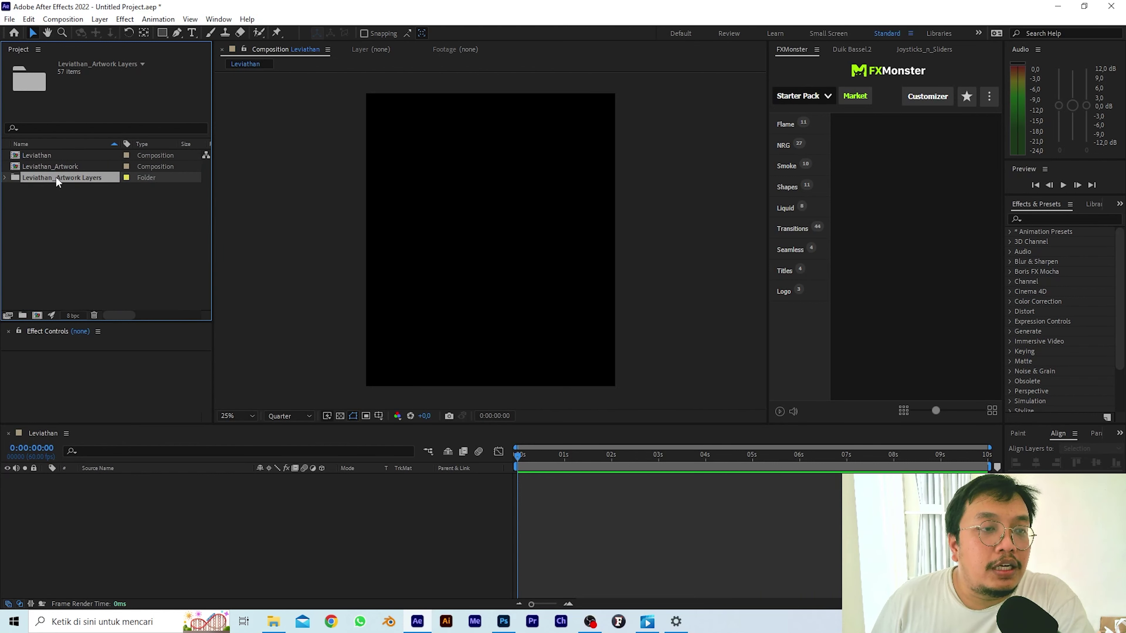
# Add the Leviathan_Artwork composition to the Leviathan timeline and scale it down to fit the composition frame.
pyautogui.click(58, 166)
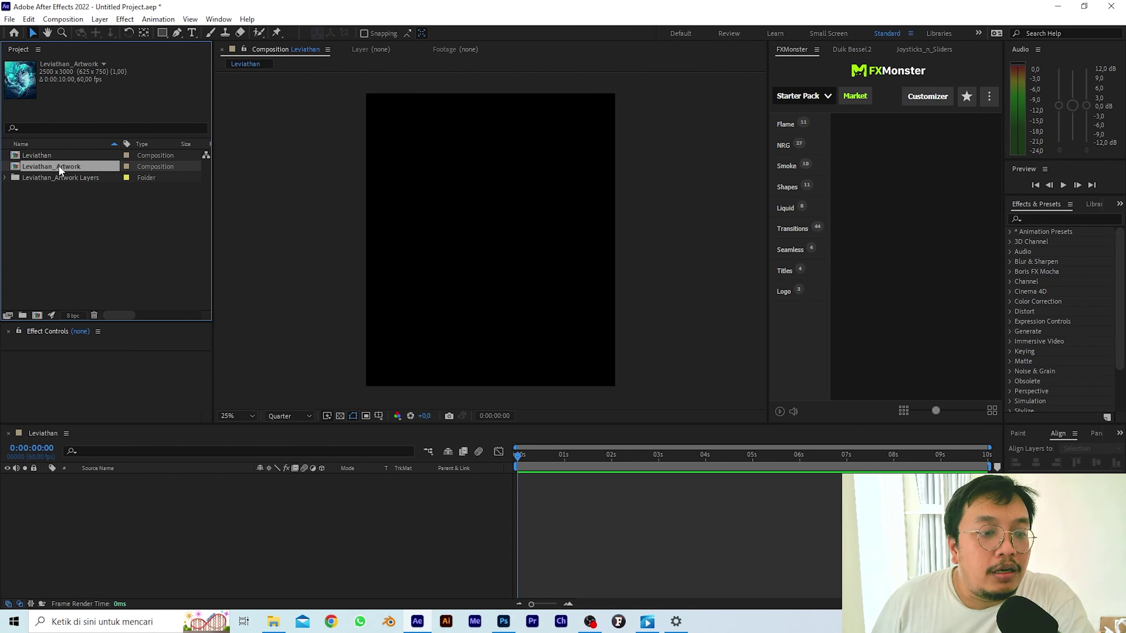
pyautogui.moveTo(62, 163); pyautogui.dragTo(133, 518)
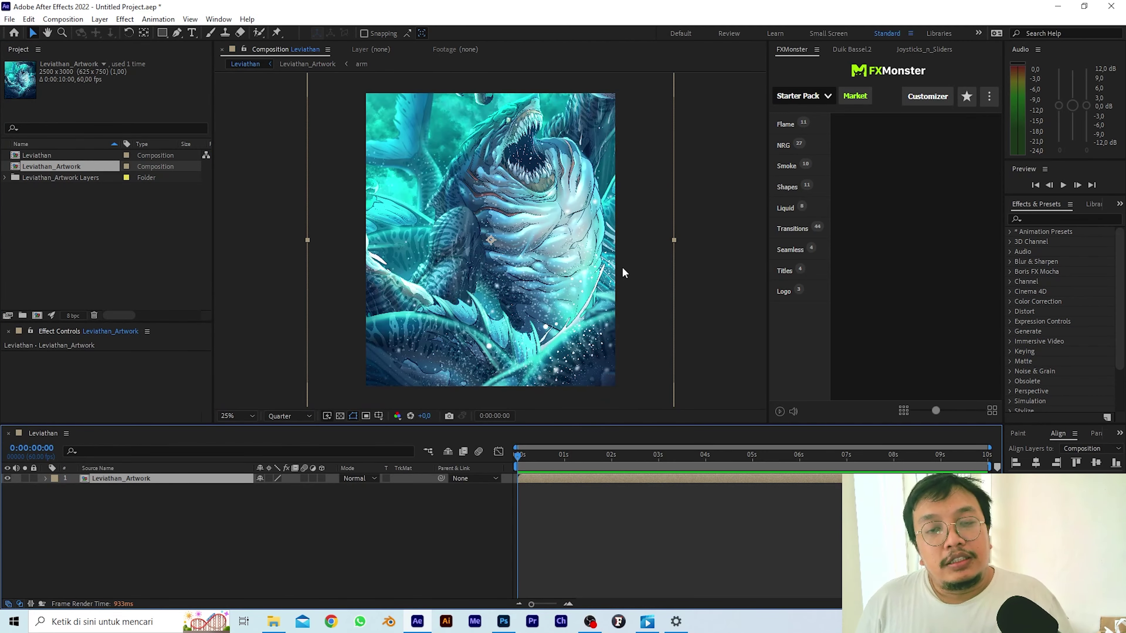
pyautogui.scroll(1, 625, 266)
pyautogui.scroll(-2, 648, 298)
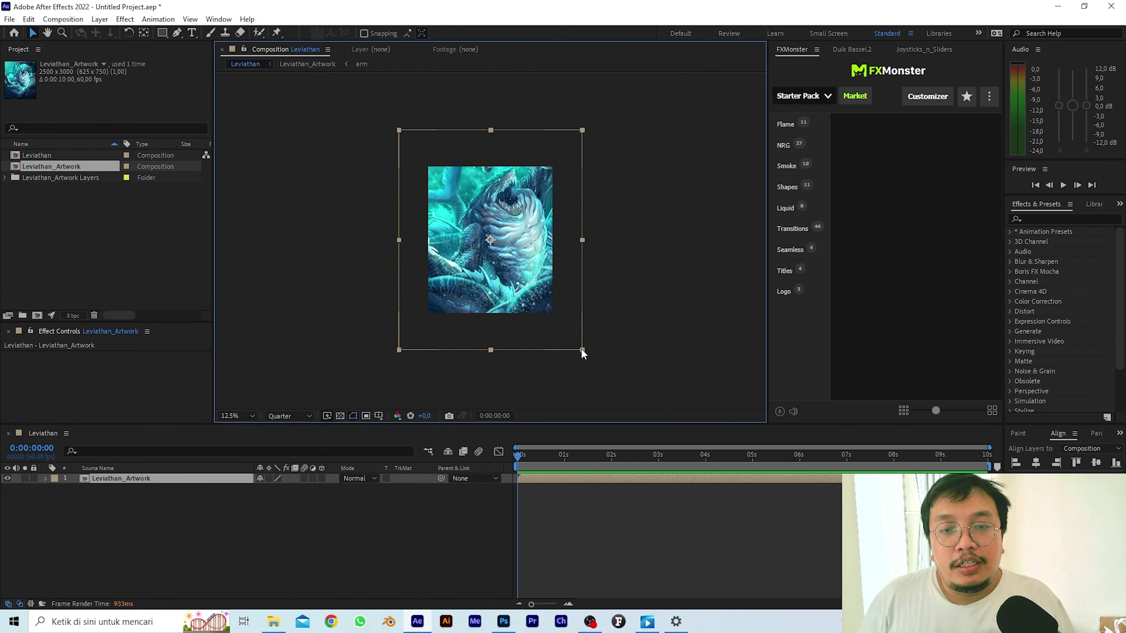
pyautogui.moveTo(582, 350); pyautogui.dragTo(546, 314)
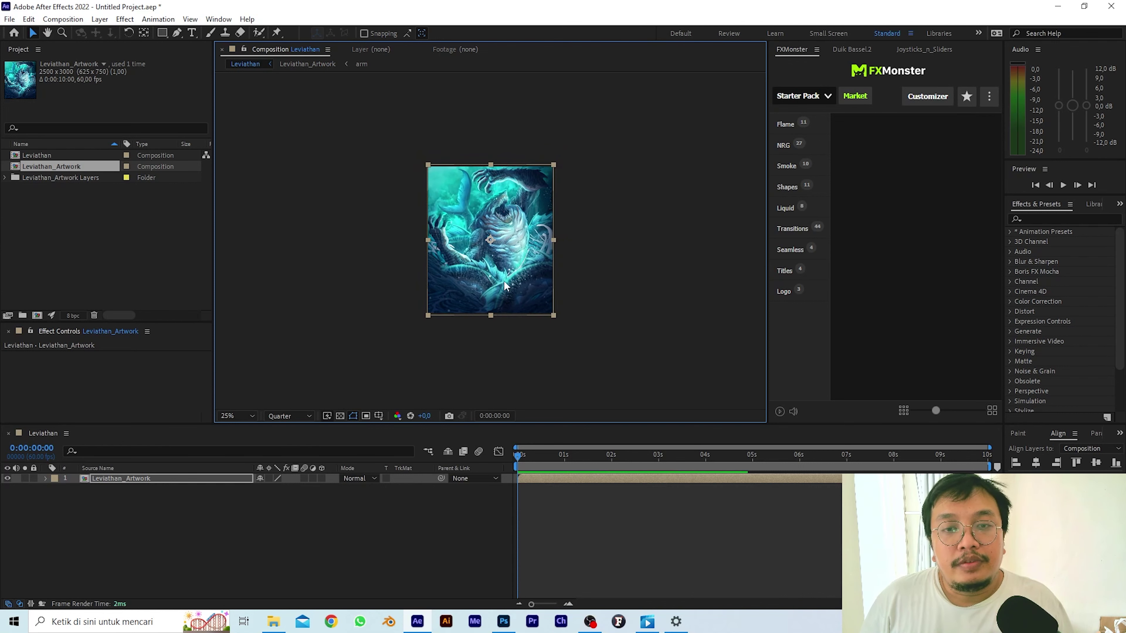
# Enlarge the Leviathan_Artwork layer slightly so its edges extend just beyond the composition frame.
pyautogui.scroll(4, 513, 278)
pyautogui.scroll(-2, 509, 276)
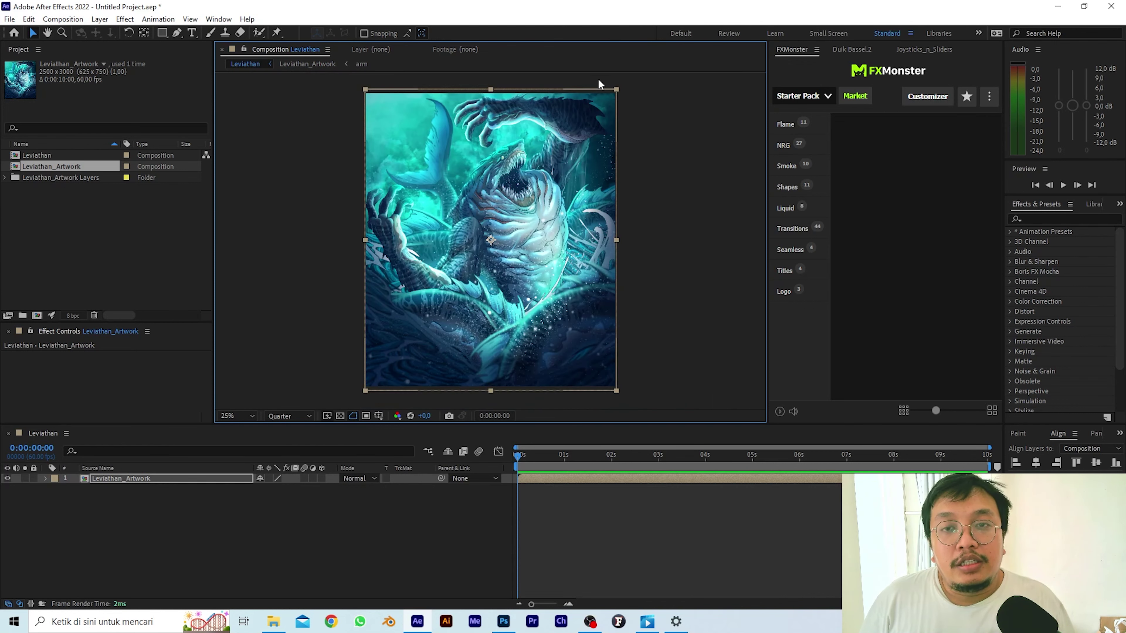
pyautogui.scroll(2, 642, 80)
pyautogui.moveTo(673, 169); pyautogui.dragTo(586, 327)
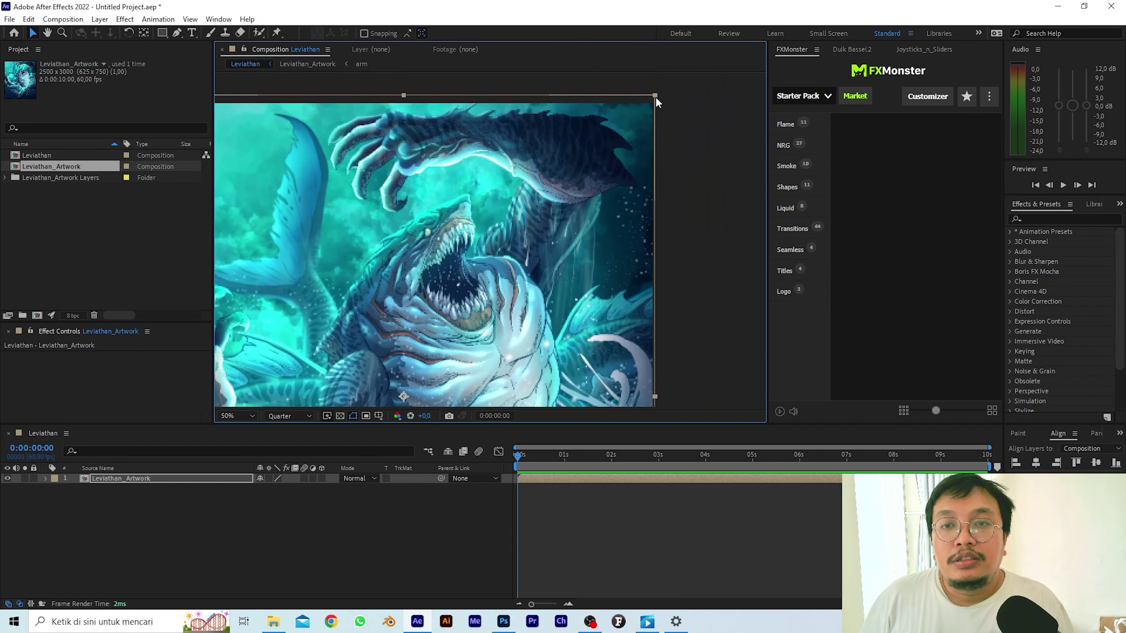
pyautogui.moveTo(655, 97); pyautogui.dragTo(659, 91)
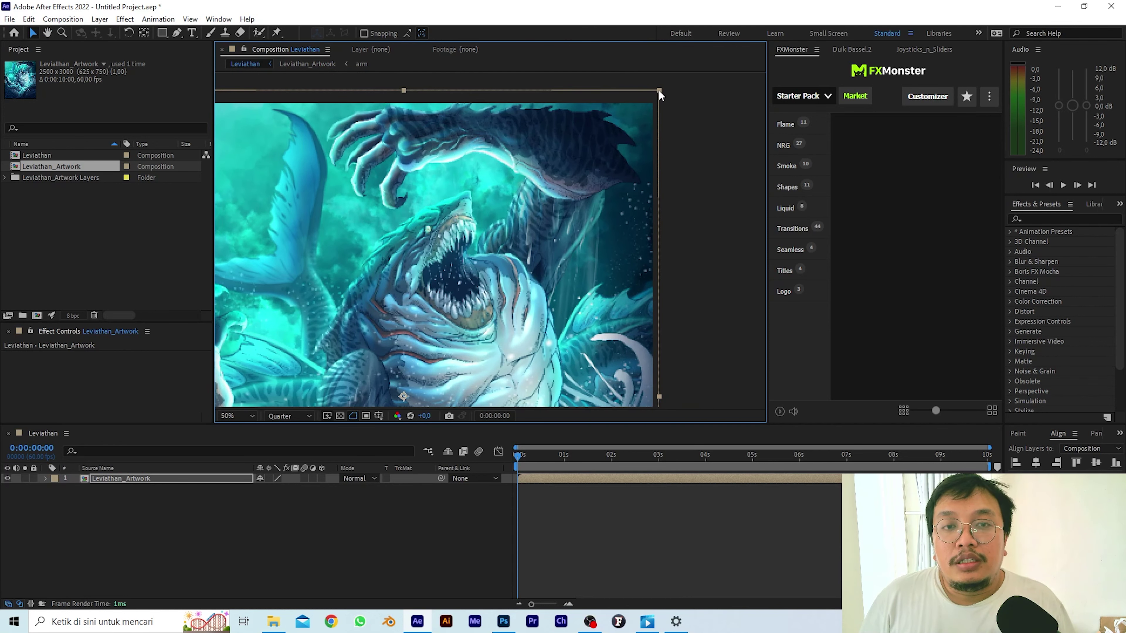
pyautogui.scroll(-2, 563, 229)
pyautogui.scroll(2, 461, 271)
pyautogui.press('h')
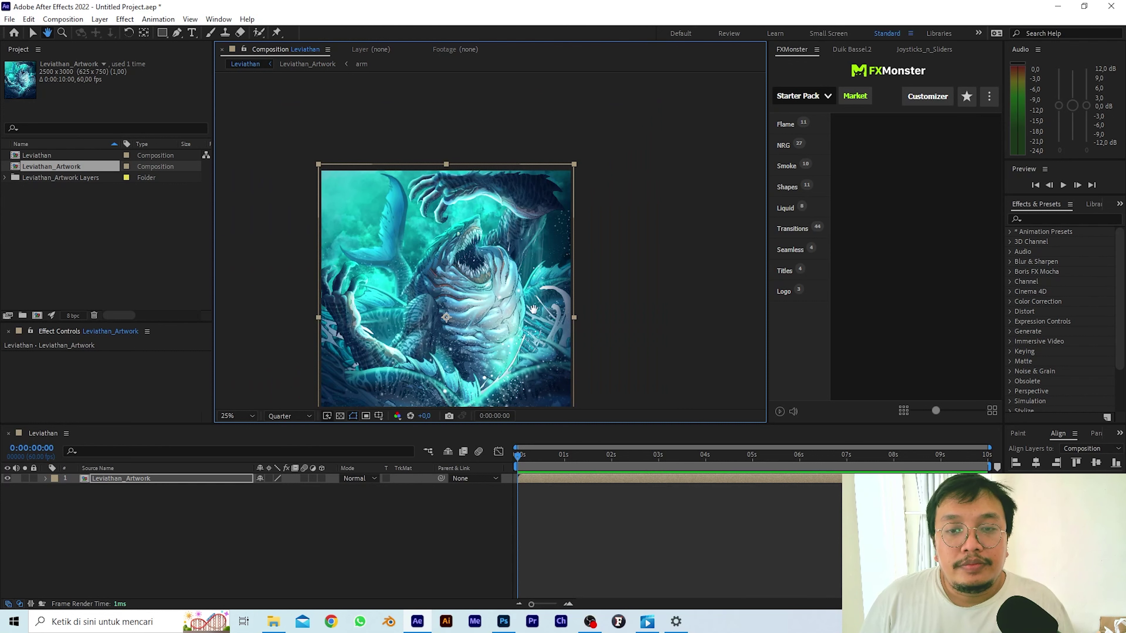
pyautogui.moveTo(527, 297); pyautogui.dragTo(593, 239)
pyautogui.press('v')
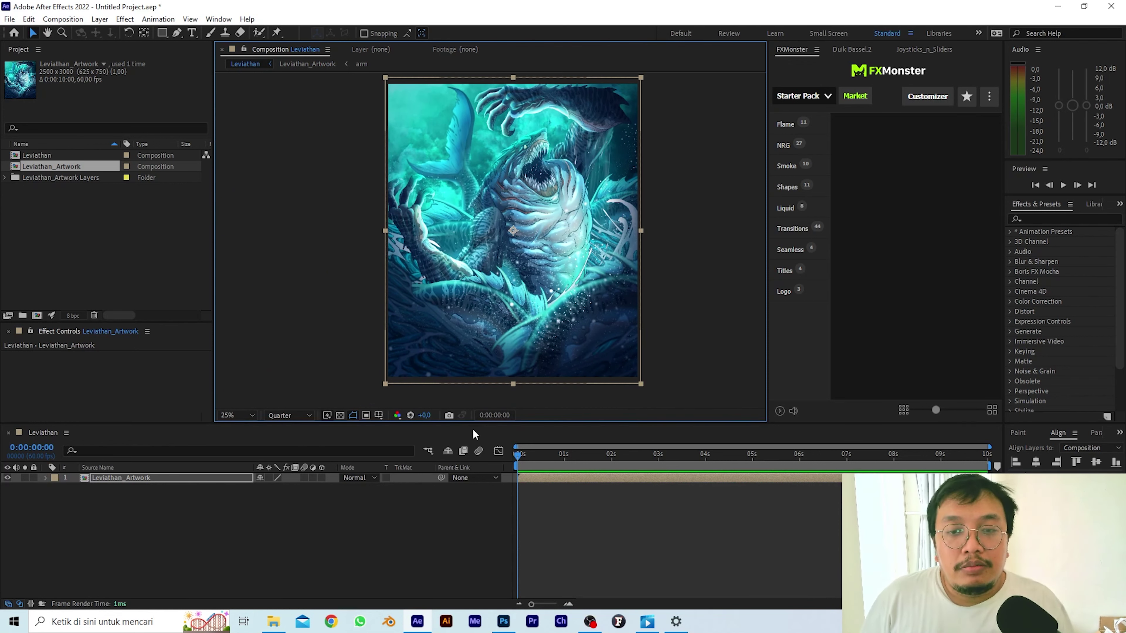
# Make the composition viewer taller, deselect the artwork layer and centre the artwork in view.
pyautogui.moveTo(473, 428); pyautogui.dragTo(473, 449)
pyautogui.press('space')
pyautogui.moveTo(598, 204); pyautogui.dragTo(590, 262)
pyautogui.click(656, 224)
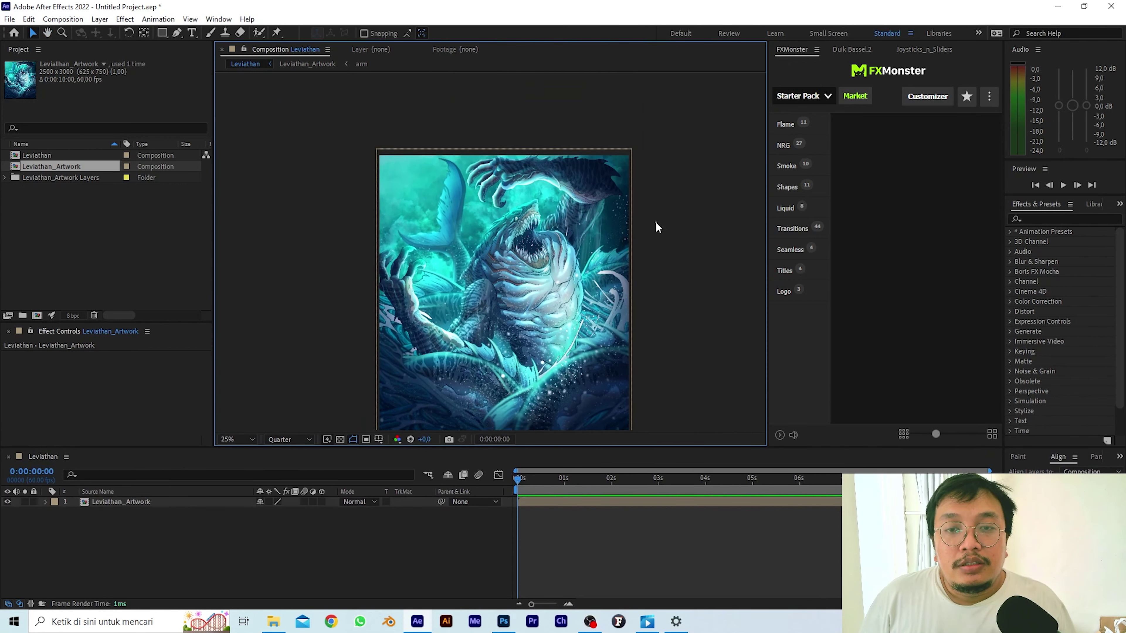
pyautogui.press('space')
pyautogui.moveTo(513, 327); pyautogui.dragTo(531, 245)
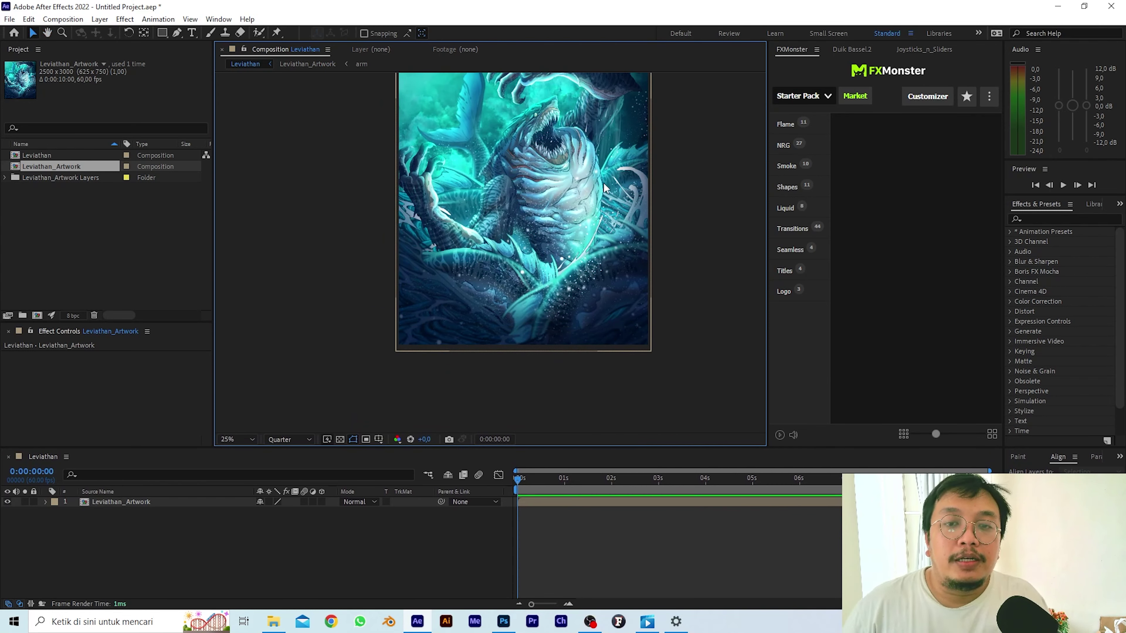
pyautogui.press('space')
pyautogui.moveTo(598, 153); pyautogui.dragTo(557, 203)
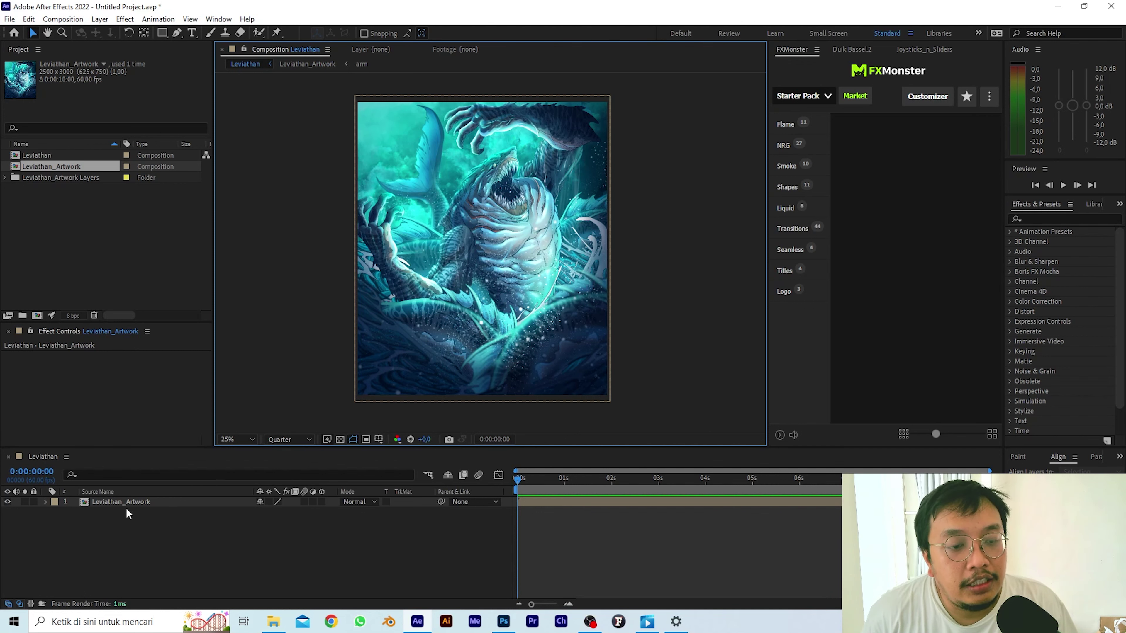
# Open the nested Leviathan_Artwork composition from the Leviathan timeline and look over its layer stack.
pyautogui.click(95, 503)
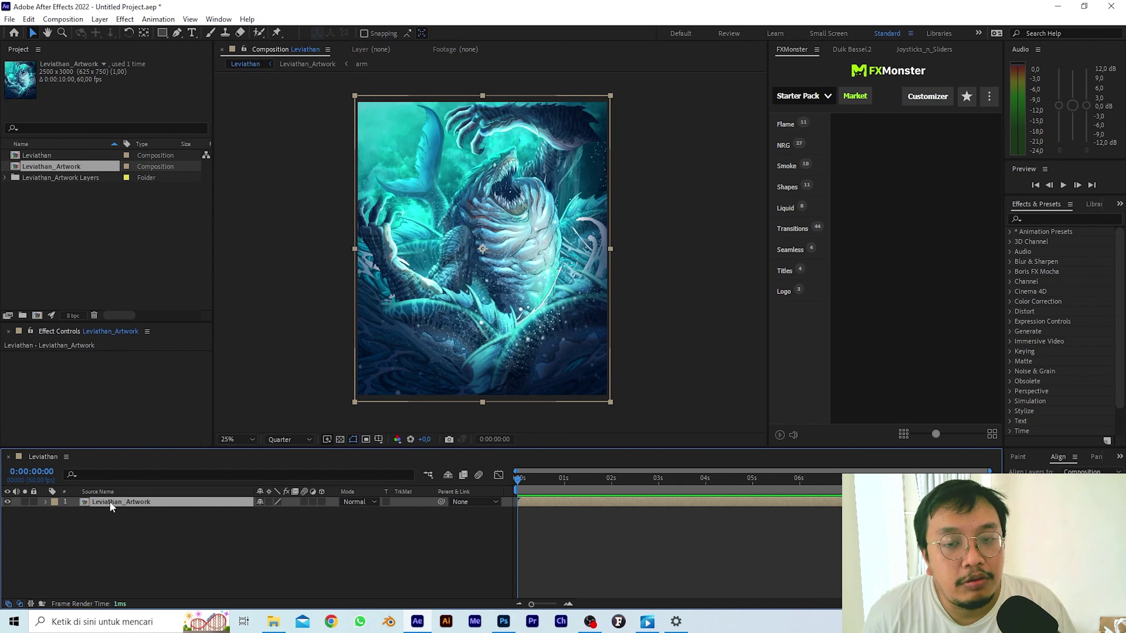
pyautogui.doubleClick(109, 501)
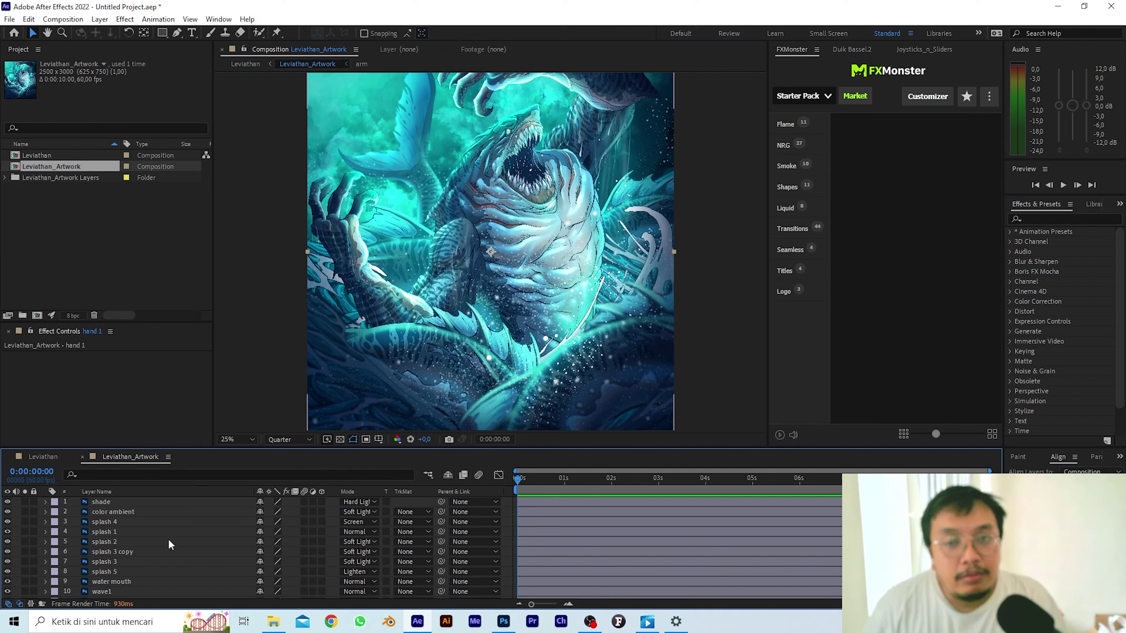
pyautogui.scroll(-8, 168, 539)
pyautogui.scroll(8, 149, 534)
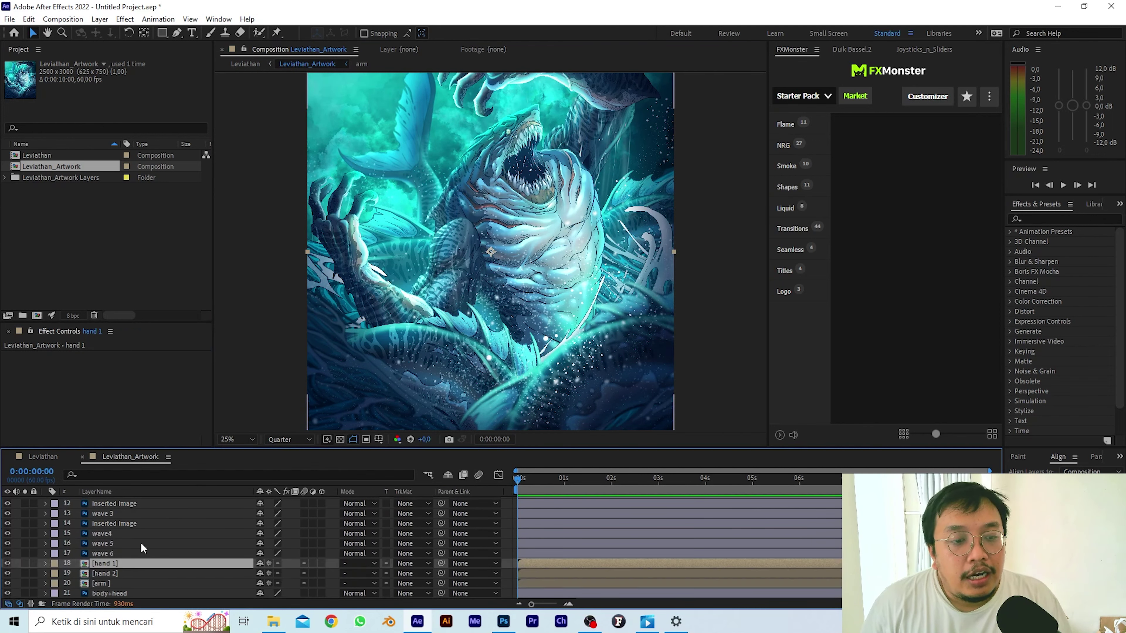
# Examine the artwork's individual layers, from color ambient, the splashes and water mouth down to sky and Background.
pyautogui.click(121, 501)
pyautogui.click(121, 513)
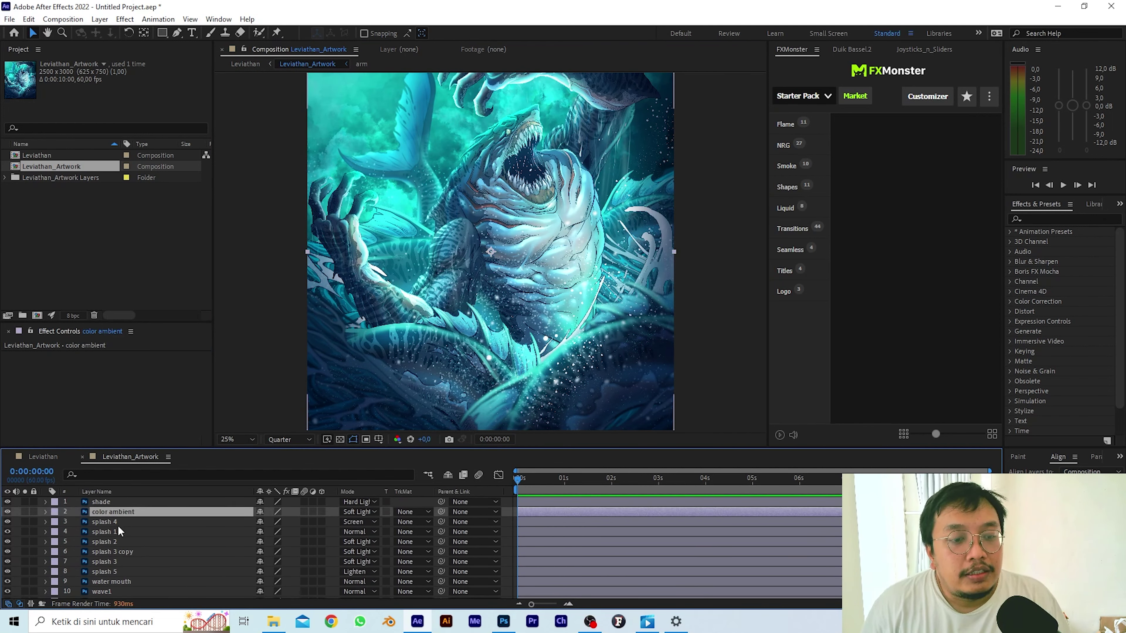
pyautogui.click(117, 522)
pyautogui.click(110, 532)
pyautogui.click(110, 550)
pyautogui.click(112, 542)
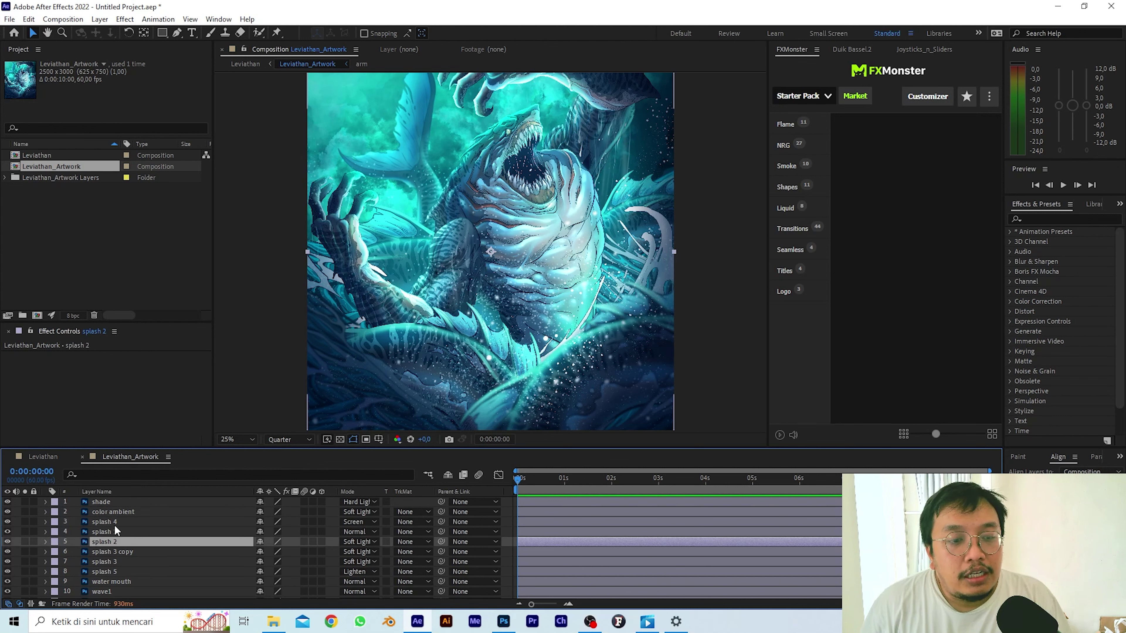
pyautogui.click(115, 523)
pyautogui.click(113, 533)
pyautogui.click(111, 541)
pyautogui.click(112, 561)
pyautogui.click(112, 571)
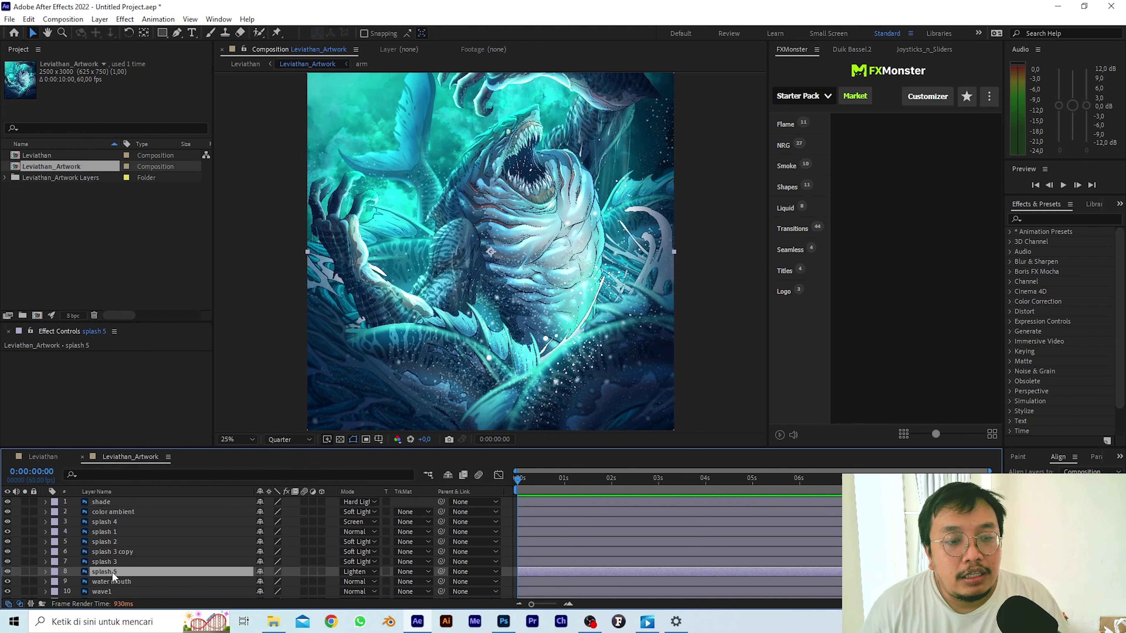
pyautogui.click(108, 581)
pyautogui.scroll(-5, 107, 521)
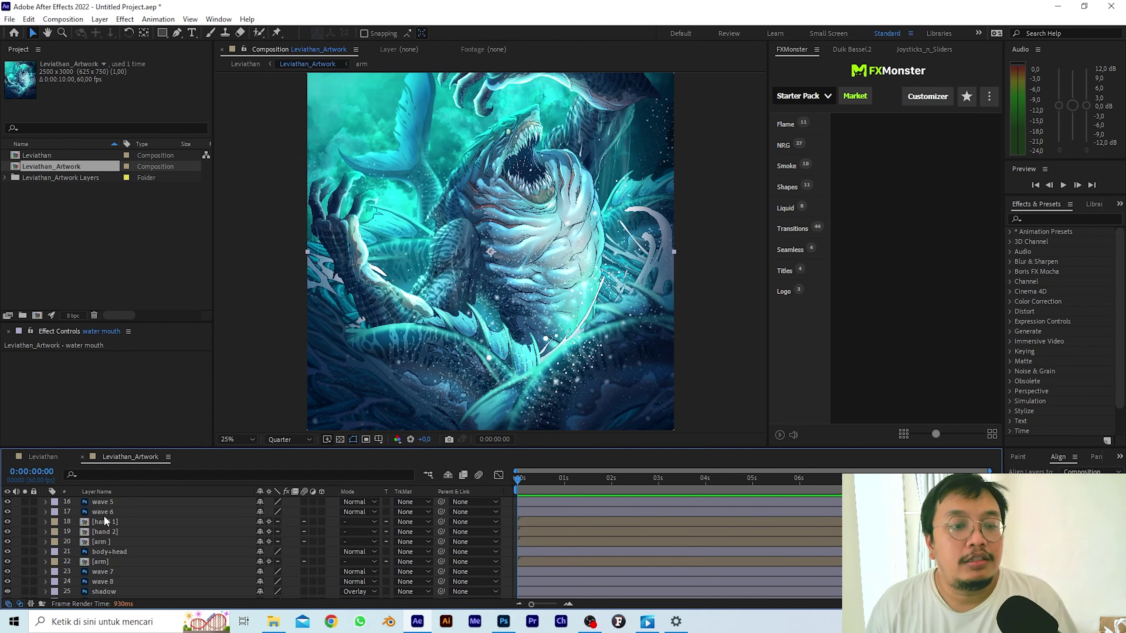
pyautogui.scroll(-4, 148, 570)
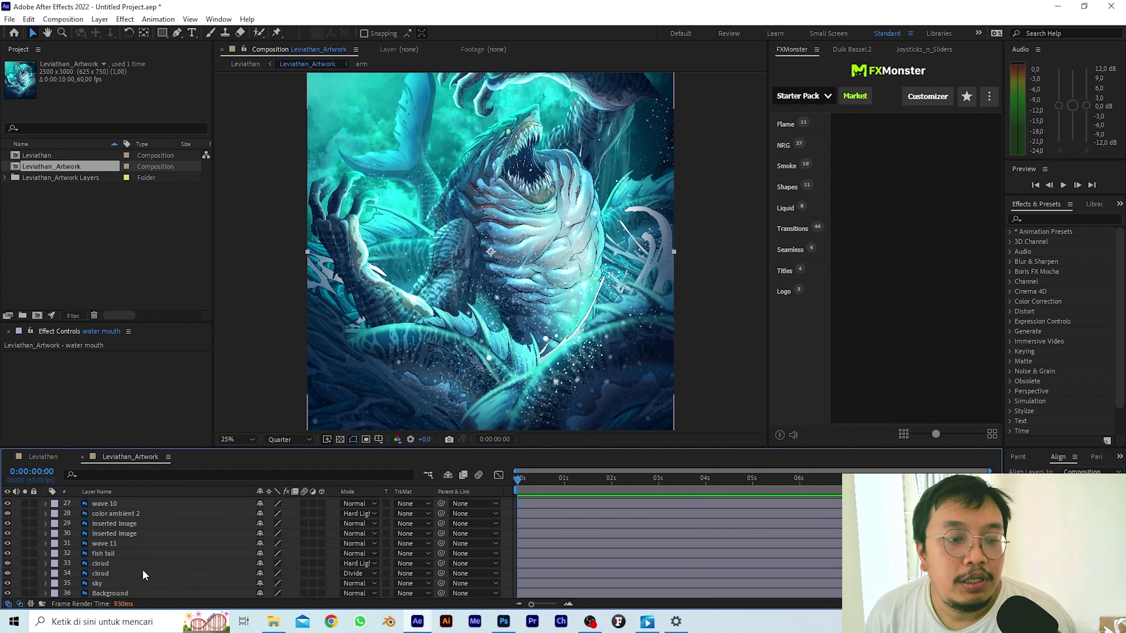
pyautogui.click(124, 583)
pyautogui.scroll(9, 125, 579)
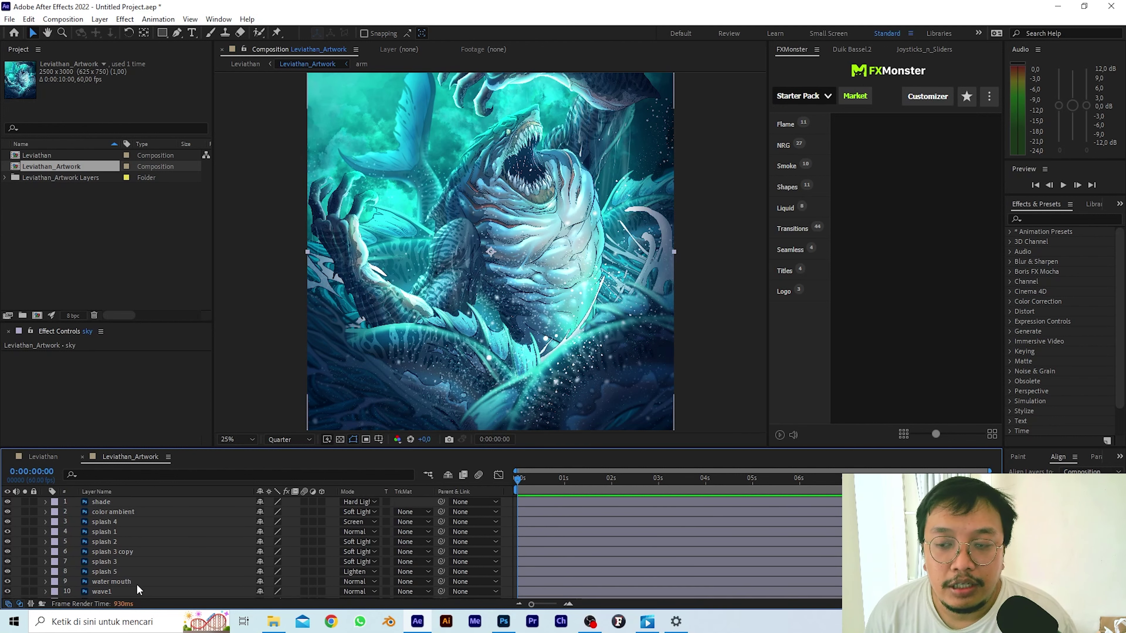
# Inspect the shade and color ambient layers at the head of the artwork's layer stack.
pyautogui.click(103, 501)
pyautogui.click(118, 510)
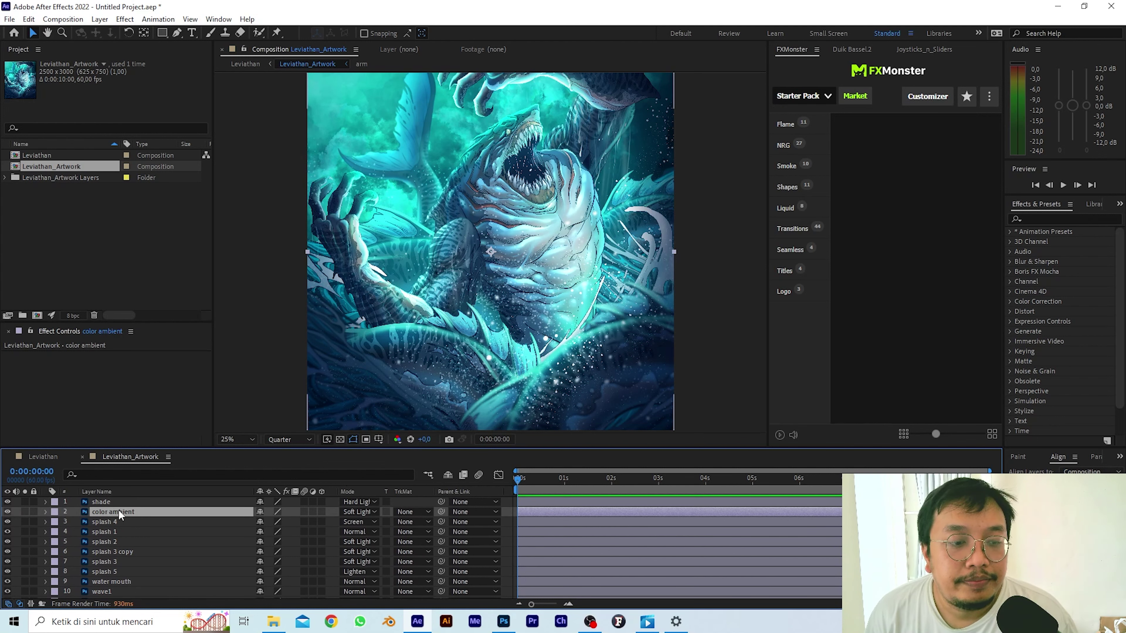
pyautogui.click(101, 501)
pyautogui.click(128, 511)
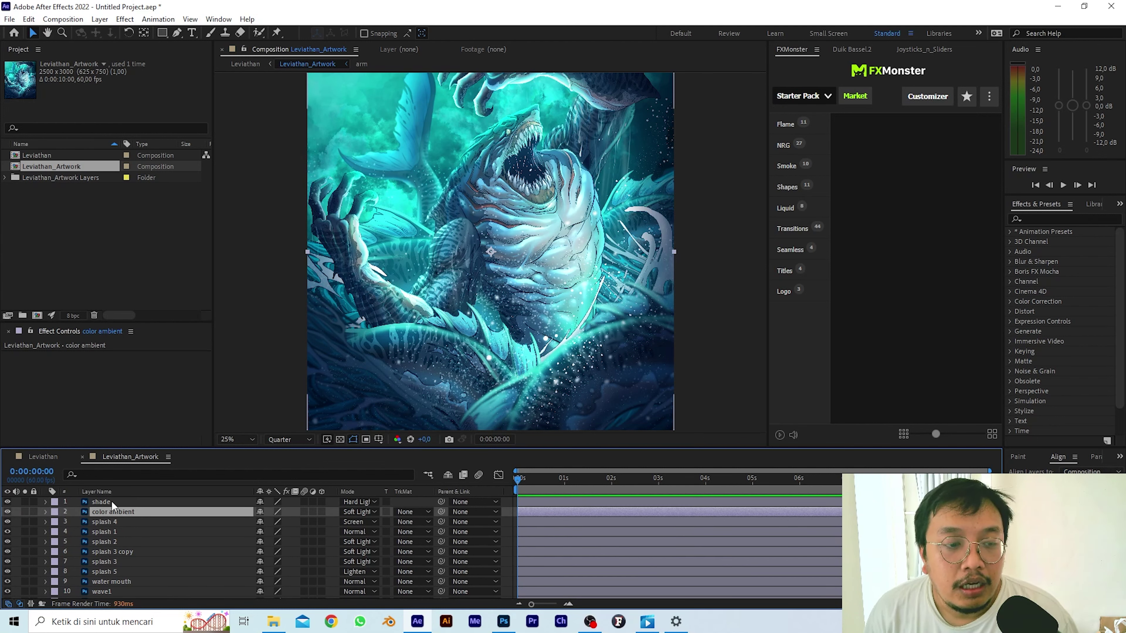
# Examine the artwork's layer stack from shade and color ambient down through the hands, arms and waves to Background.
pyautogui.click(112, 501)
pyautogui.click(130, 513)
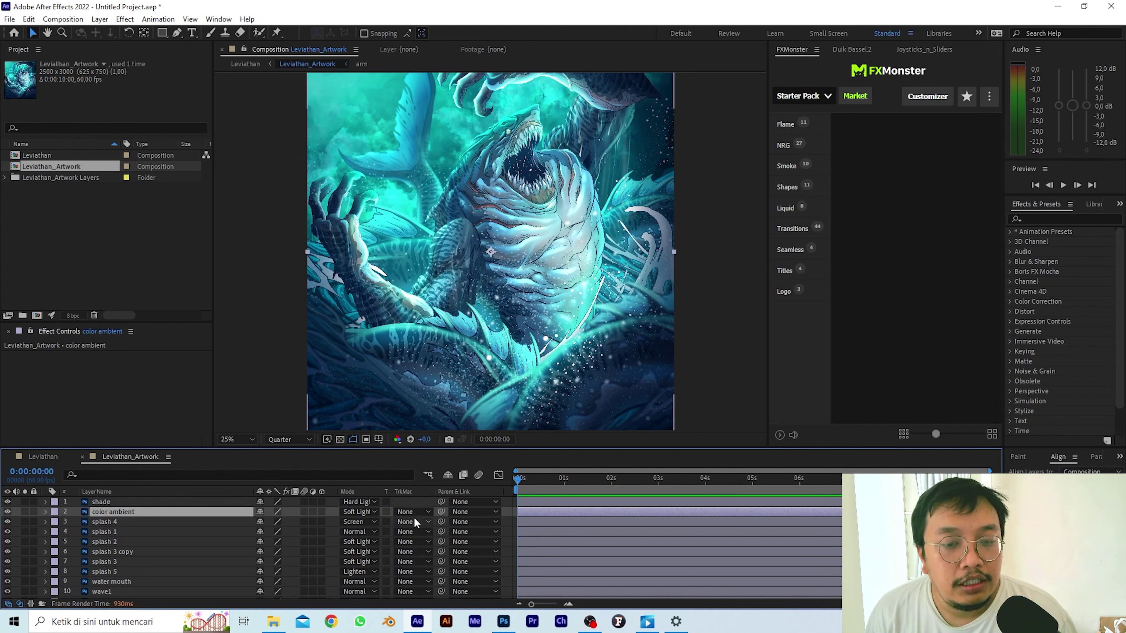
pyautogui.click(151, 501)
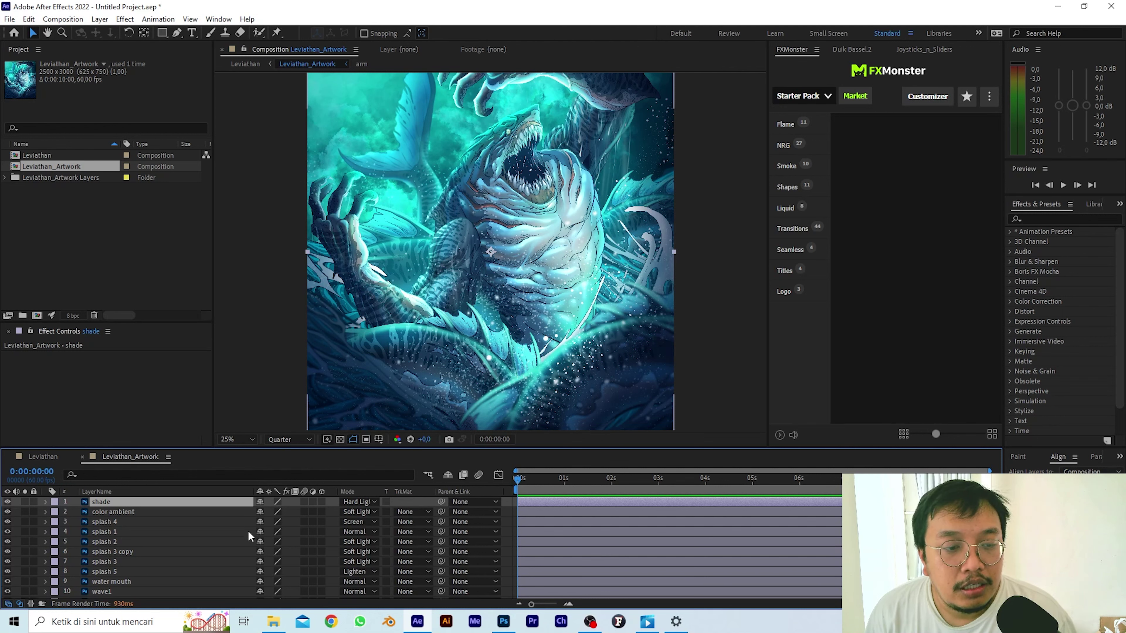
pyautogui.scroll(-1, 389, 551)
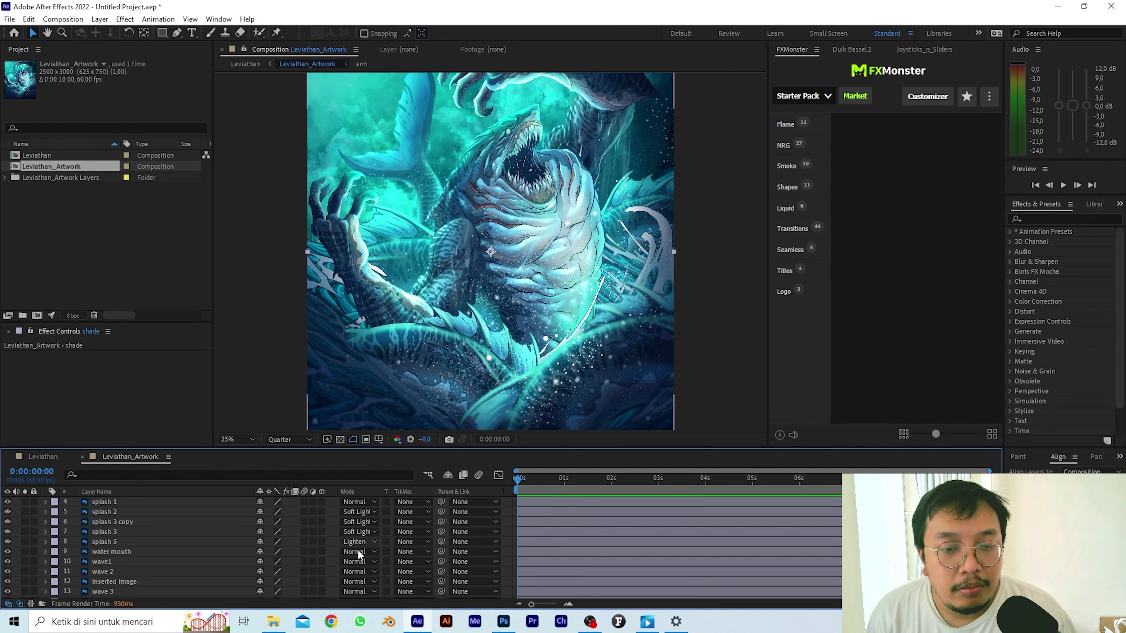
pyautogui.scroll(-8, 169, 551)
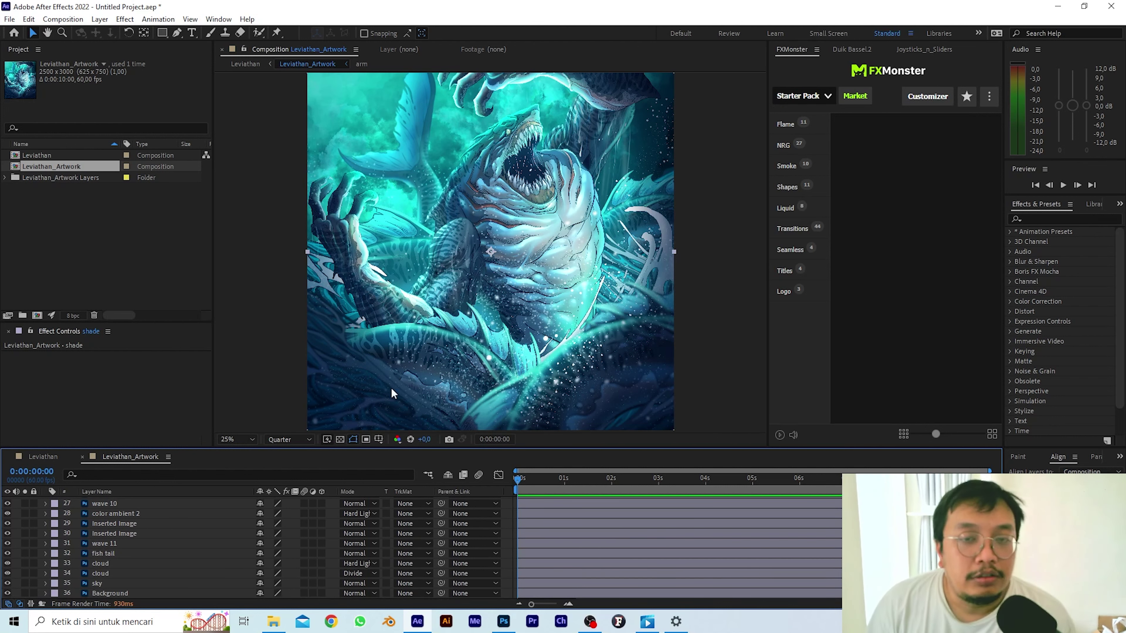
pyautogui.scroll(2, 505, 271)
pyautogui.scroll(-4, 492, 288)
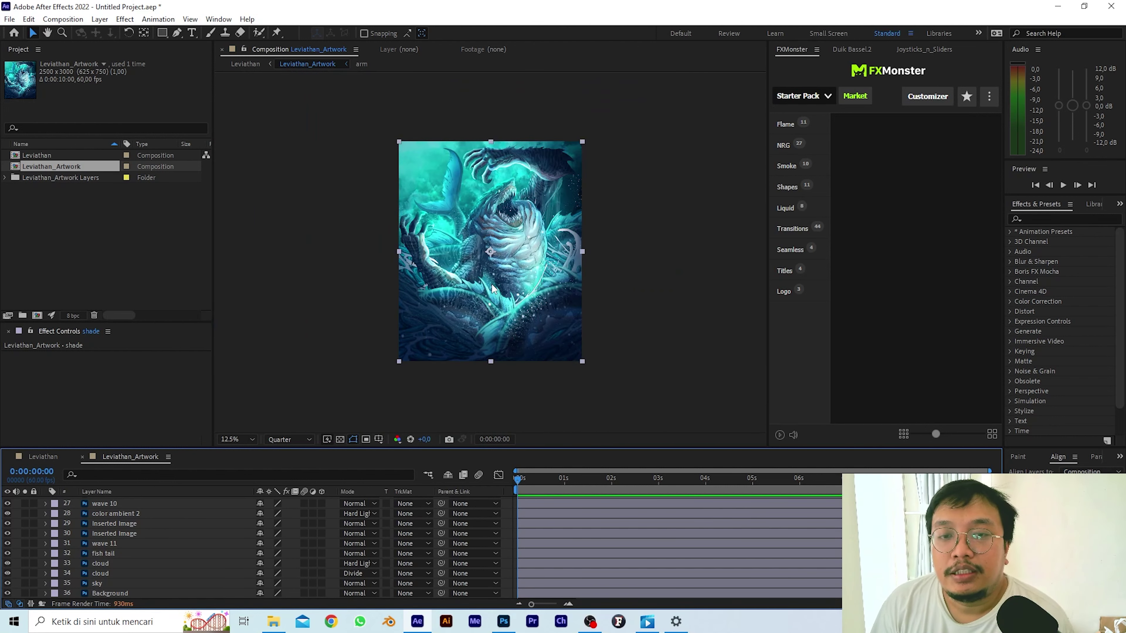
pyautogui.press('.')
pyautogui.scroll(3, 179, 527)
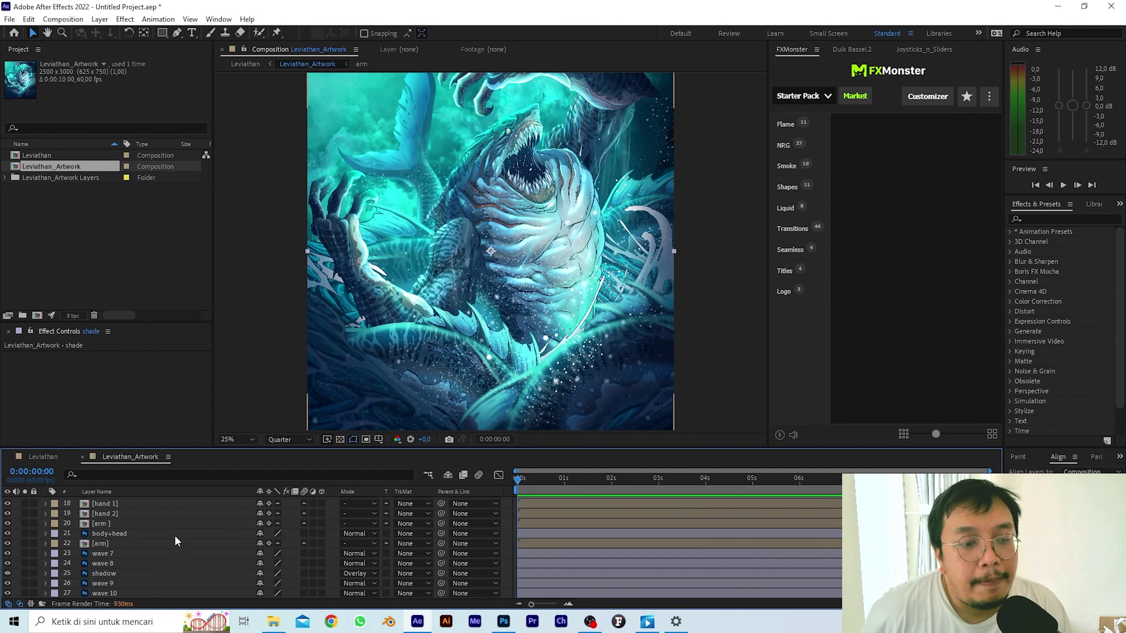
pyautogui.scroll(-2, 173, 550)
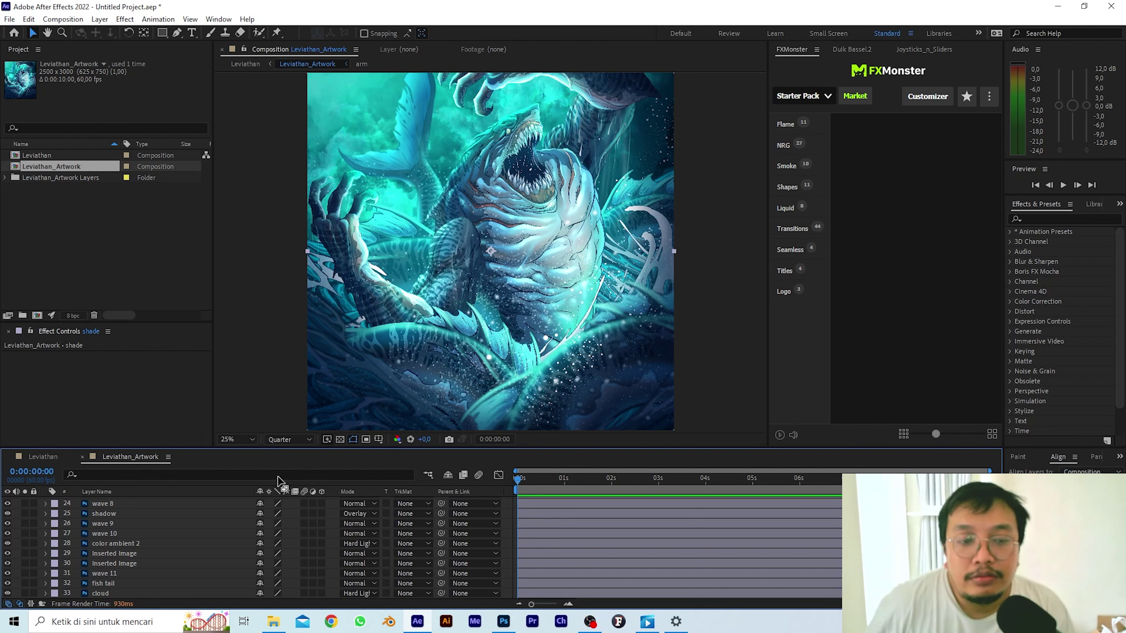
pyautogui.scroll(1, 173, 553)
pyautogui.scroll(7, 174, 553)
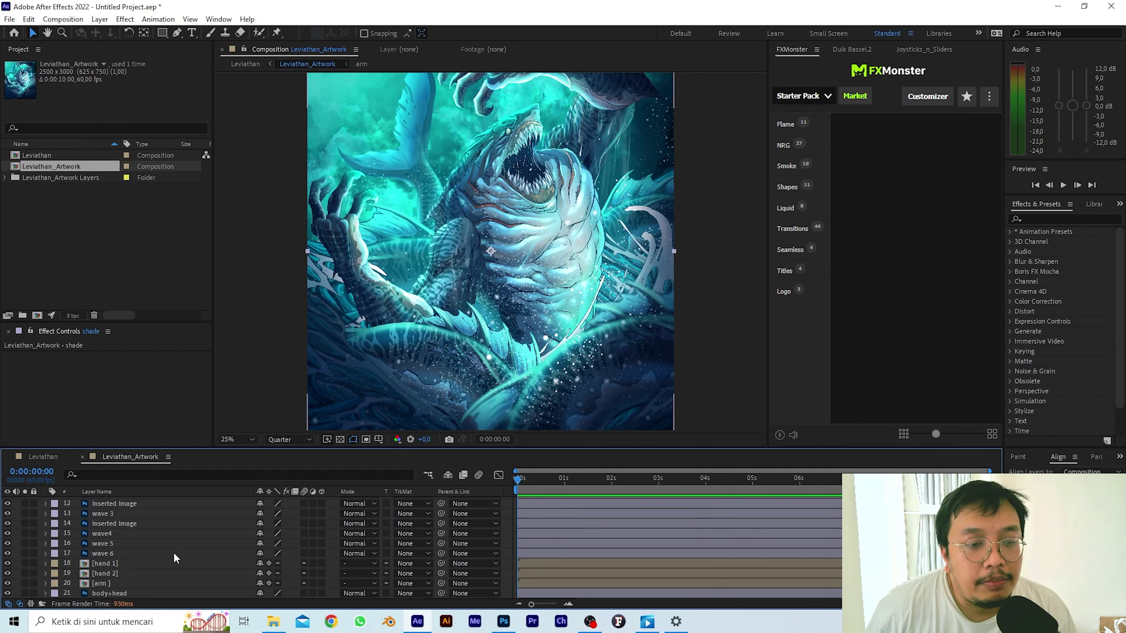
# Check what the two Inserted Image layers around wave 3 contribute by switching their visibility off and back on.
pyautogui.scroll(-1, 141, 561)
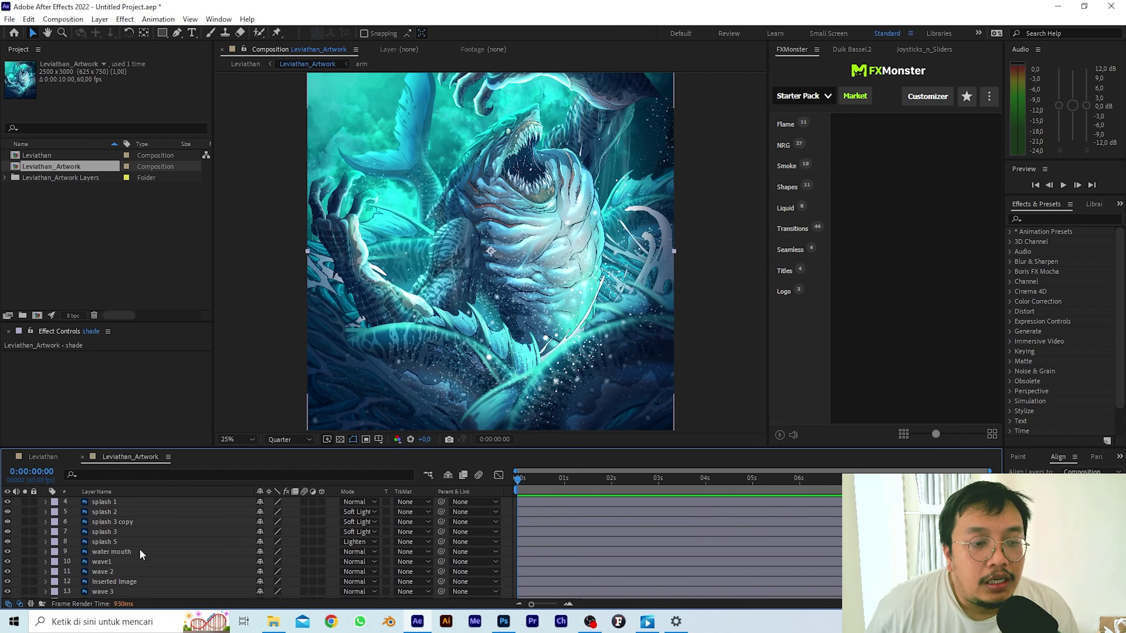
pyautogui.scroll(-1, 136, 576)
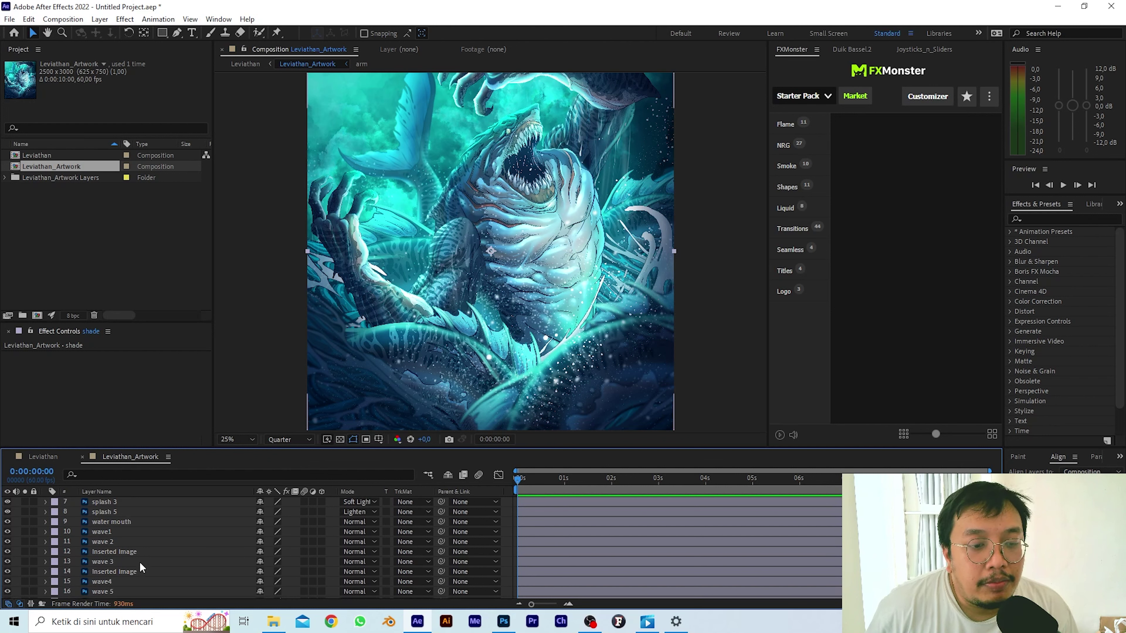
pyautogui.click(127, 553)
pyautogui.click(7, 552)
pyautogui.click(7, 552)
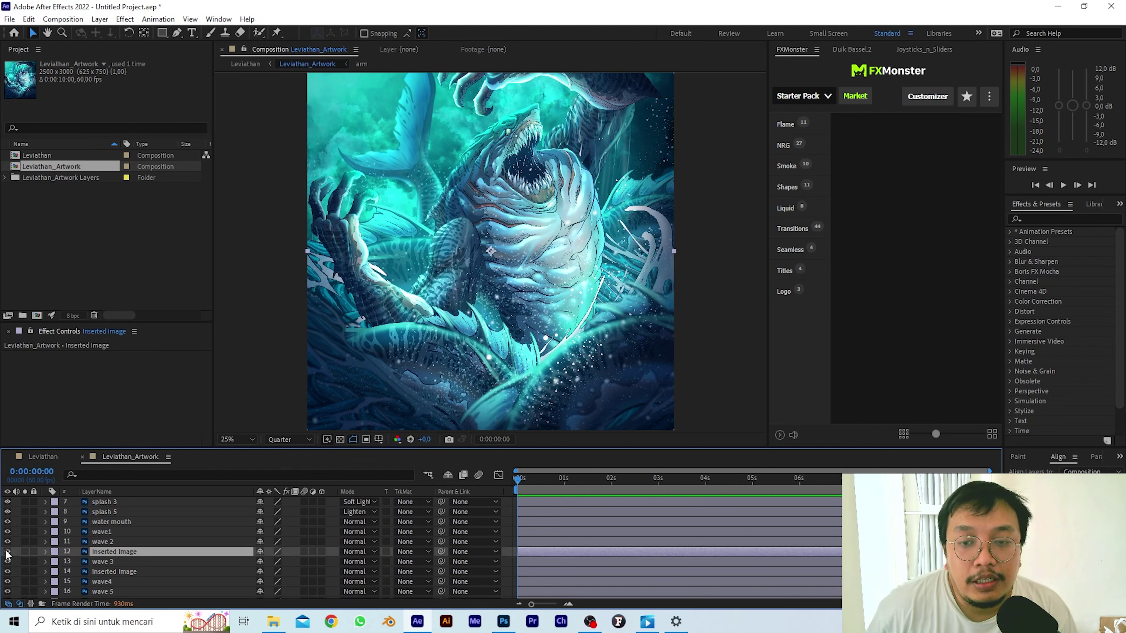
pyautogui.click(7, 551)
pyautogui.click(7, 551)
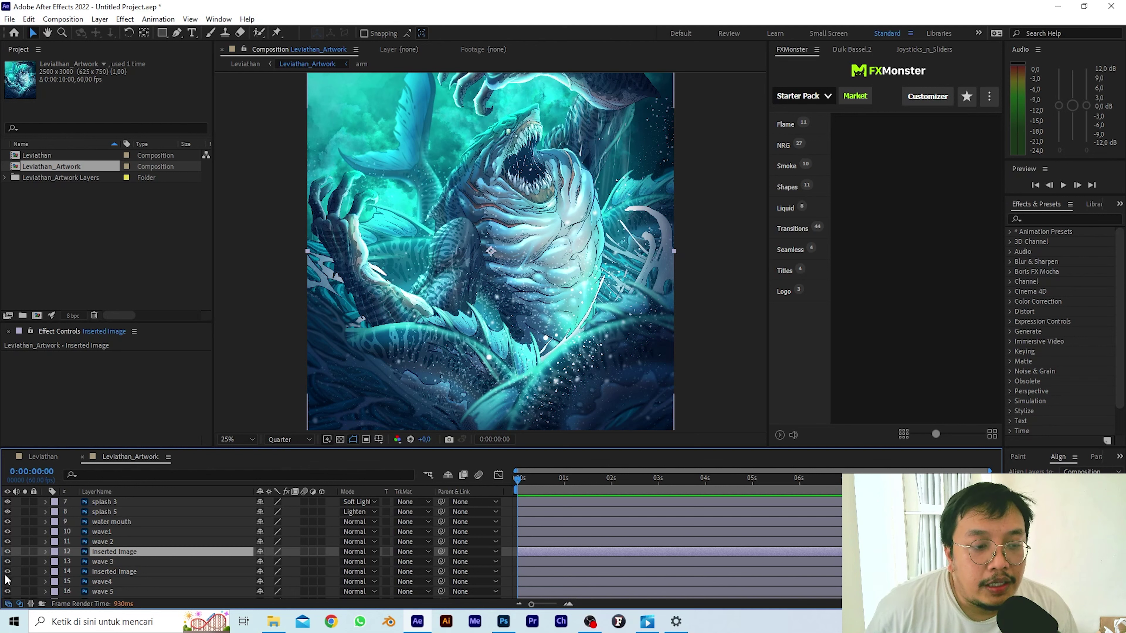
pyautogui.click(9, 572)
pyautogui.click(9, 572)
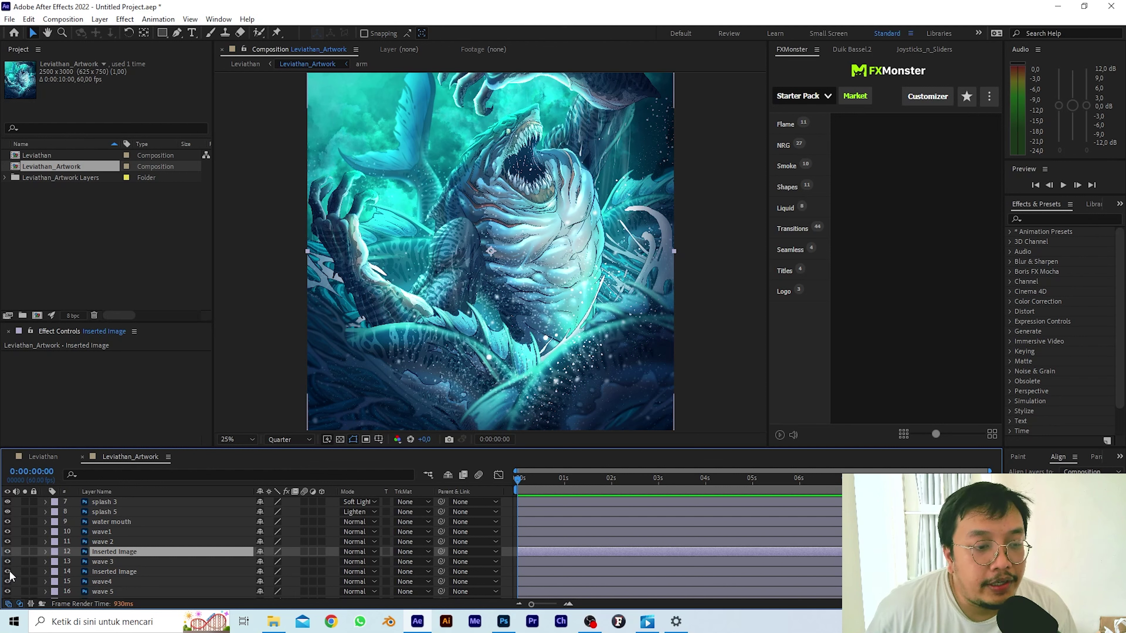
pyautogui.click(8, 572)
pyautogui.click(9, 572)
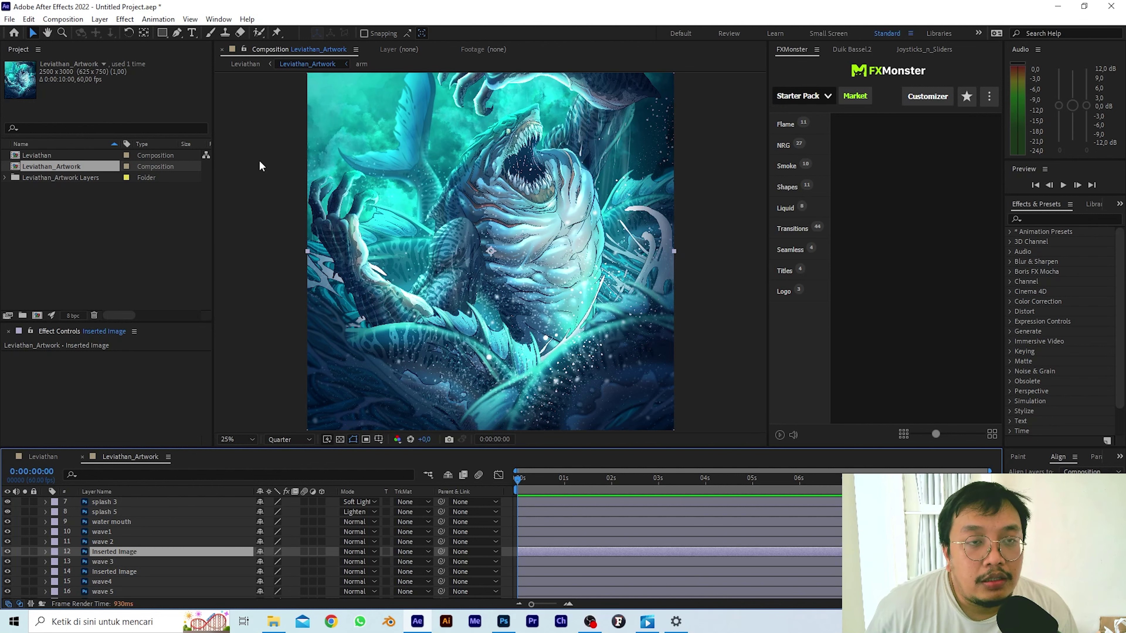
# Import IMG_2028 from the 7 Deadliest sins folder as footage, without the PNG Sequence option.
pyautogui.doubleClick(86, 275)
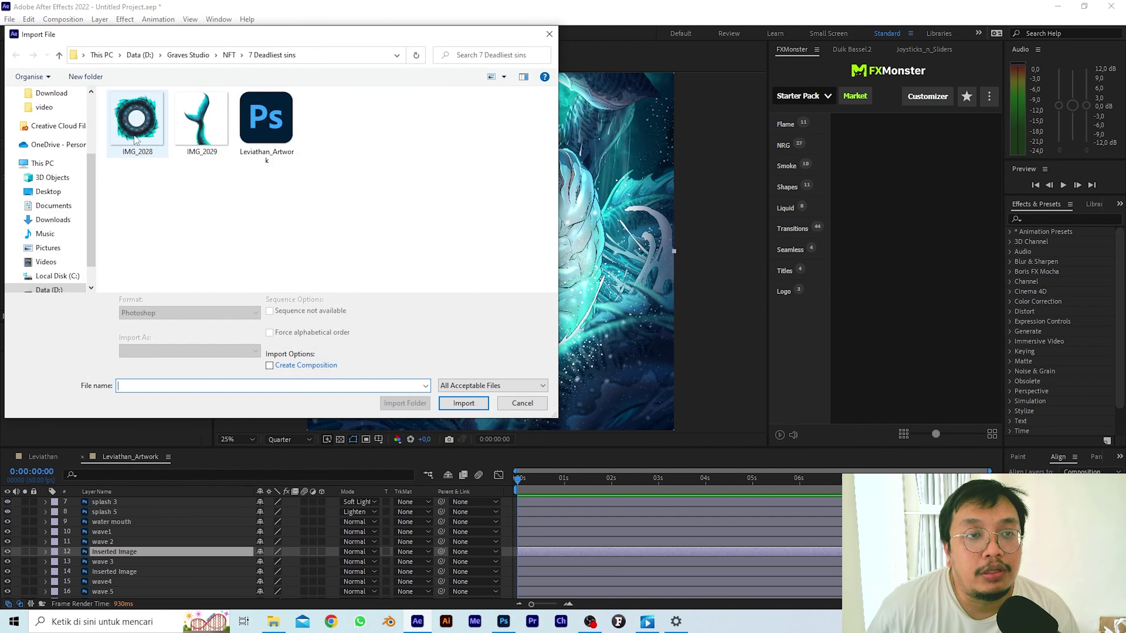
pyautogui.moveTo(131, 179); pyautogui.dragTo(207, 97)
pyautogui.doubleClick(137, 118)
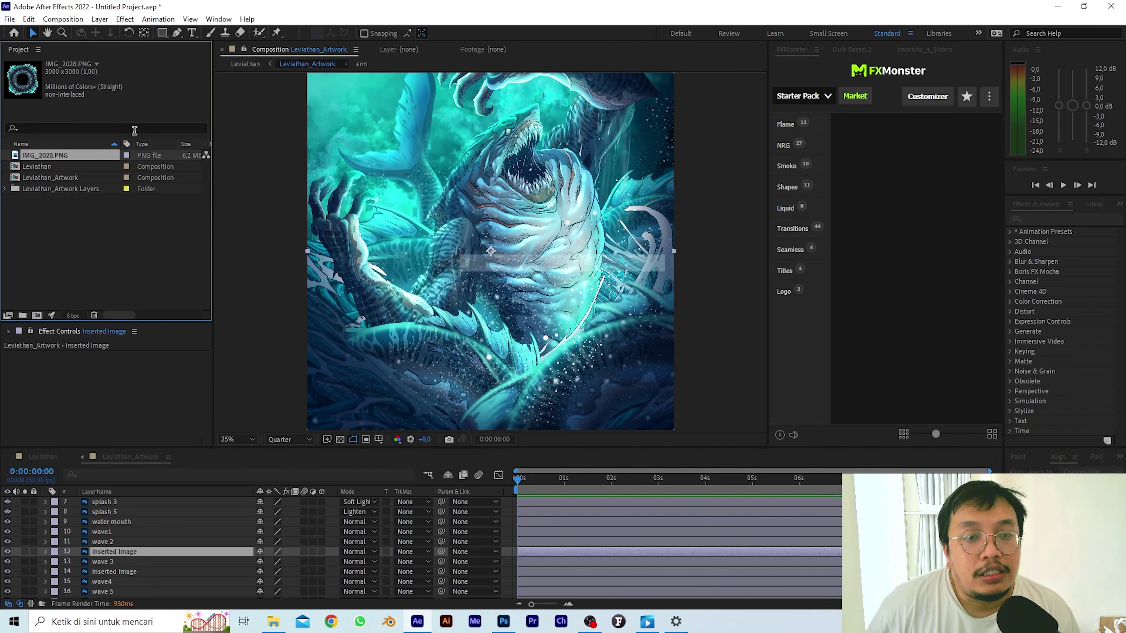
pyautogui.doubleClick(94, 215)
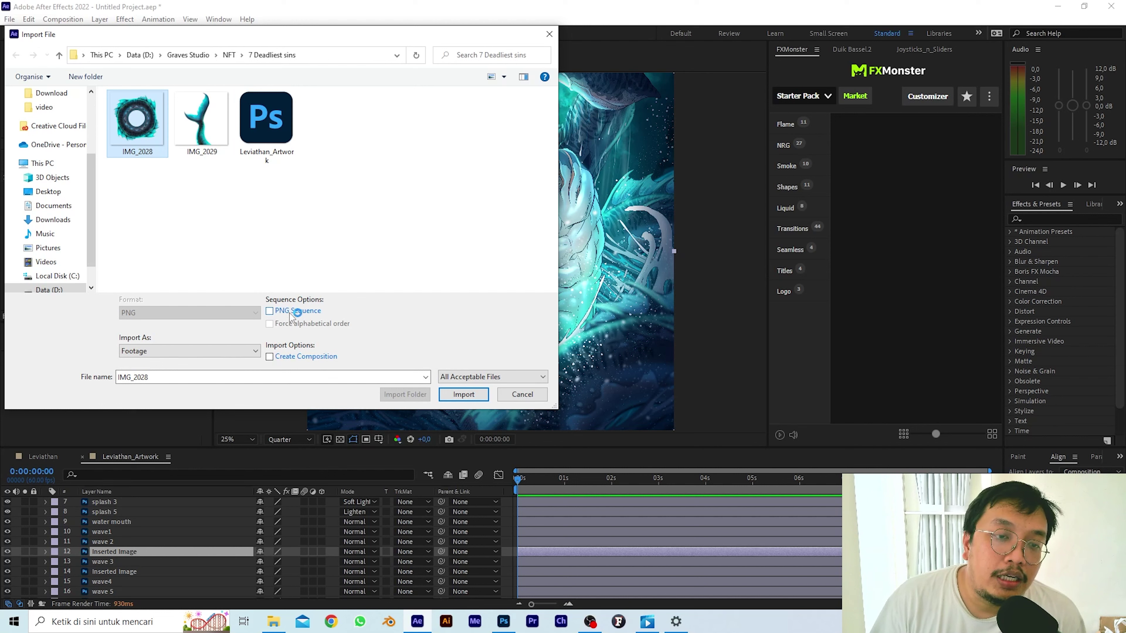
pyautogui.click(272, 311)
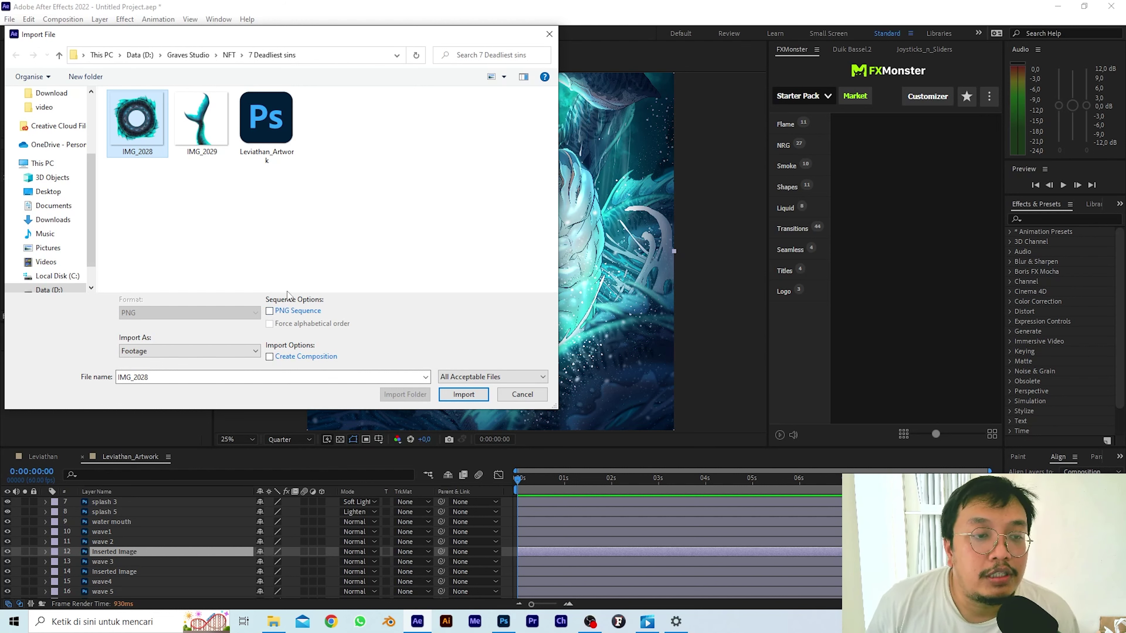
pyautogui.click(171, 350)
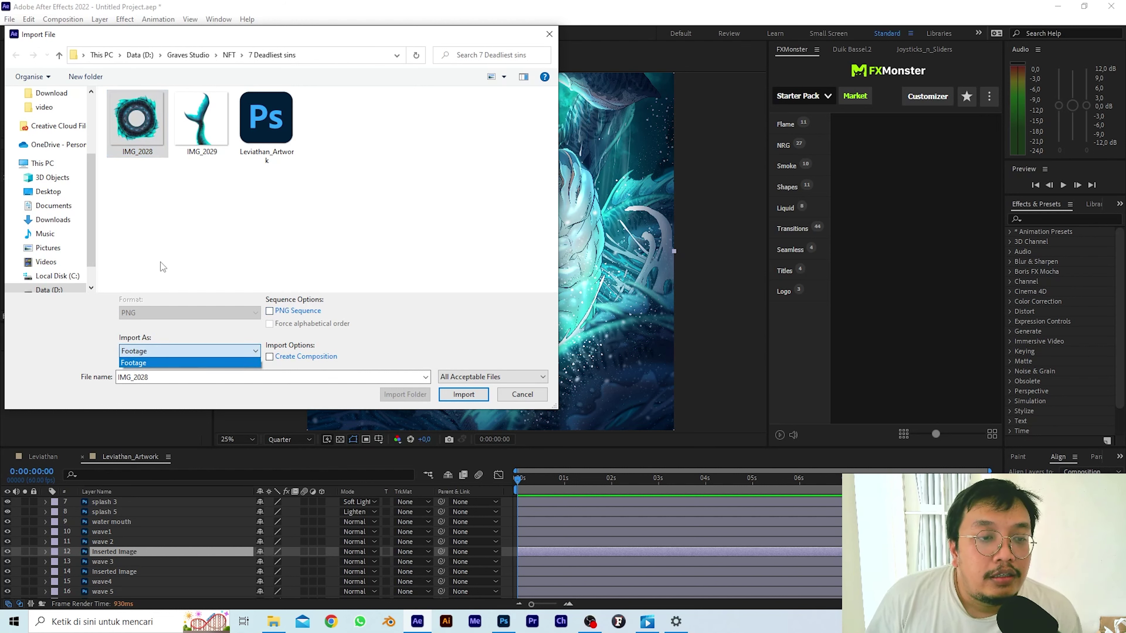
pyautogui.click(161, 247)
pyautogui.click(132, 123)
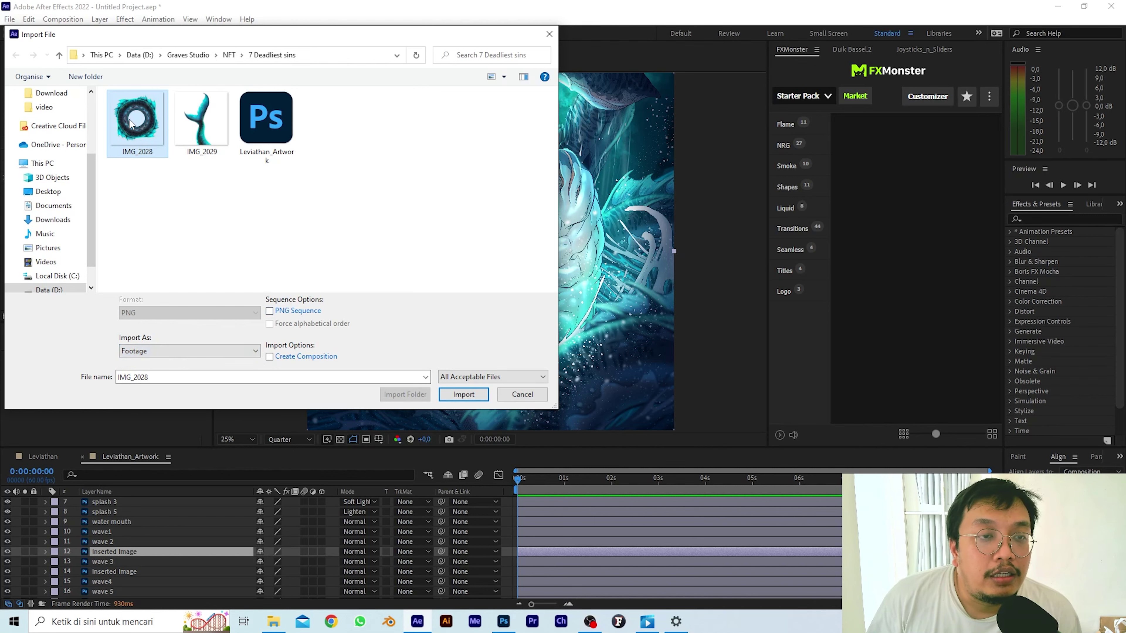
pyautogui.click(463, 394)
# Add IMG_2028.PNG to Leviathan_Artwork directly above the upper Inserted Image layer and move it to the artwork's lower-right corner.
pyautogui.moveTo(45, 154); pyautogui.dragTo(151, 551)
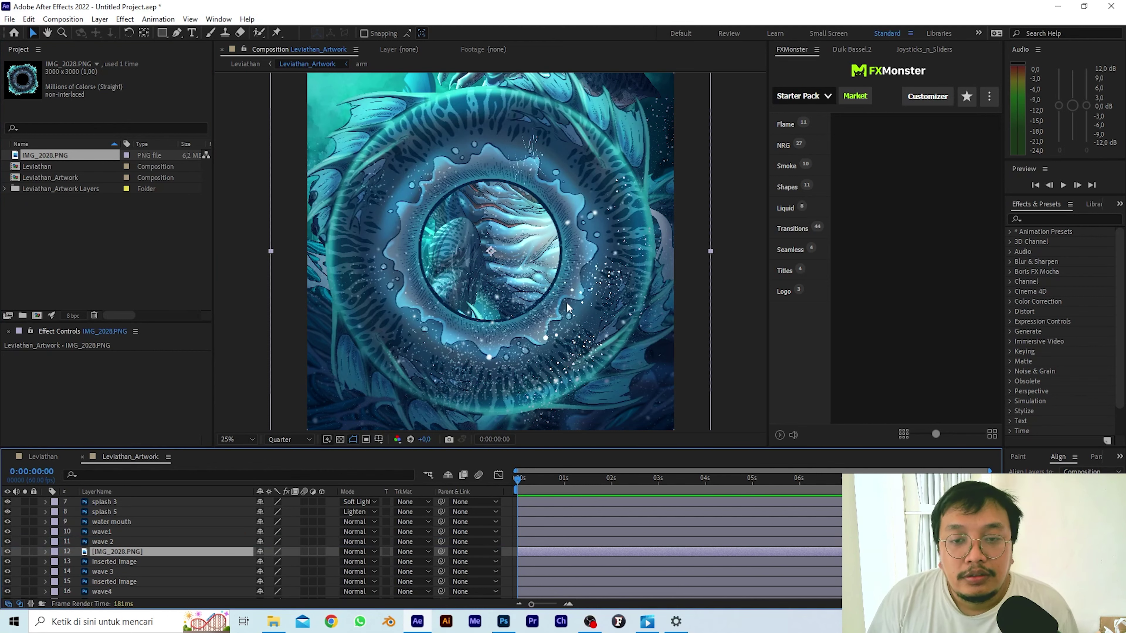
pyautogui.moveTo(463, 158); pyautogui.dragTo(654, 326)
pyautogui.scroll(1, 612, 338)
pyautogui.scroll(-2, 612, 338)
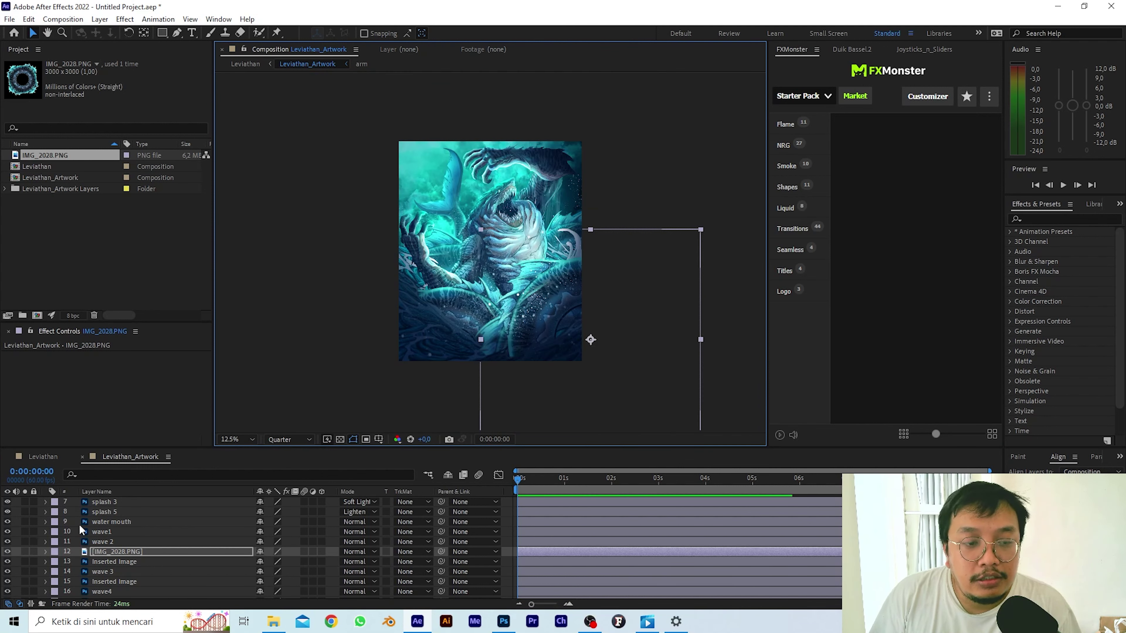
# Rotate the IMG_2028.PNG layer to 58° and nudge it into place at the artwork's lower-right corner.
pyautogui.press('r')
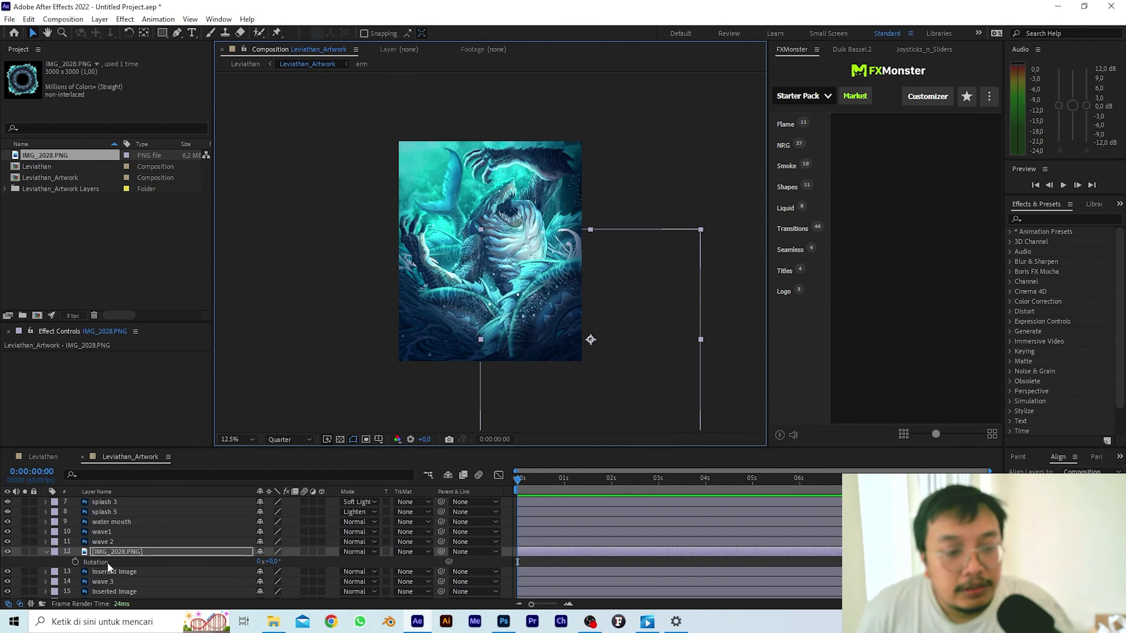
pyautogui.moveTo(271, 561); pyautogui.dragTo(311, 562)
pyautogui.moveTo(523, 345); pyautogui.dragTo(510, 368)
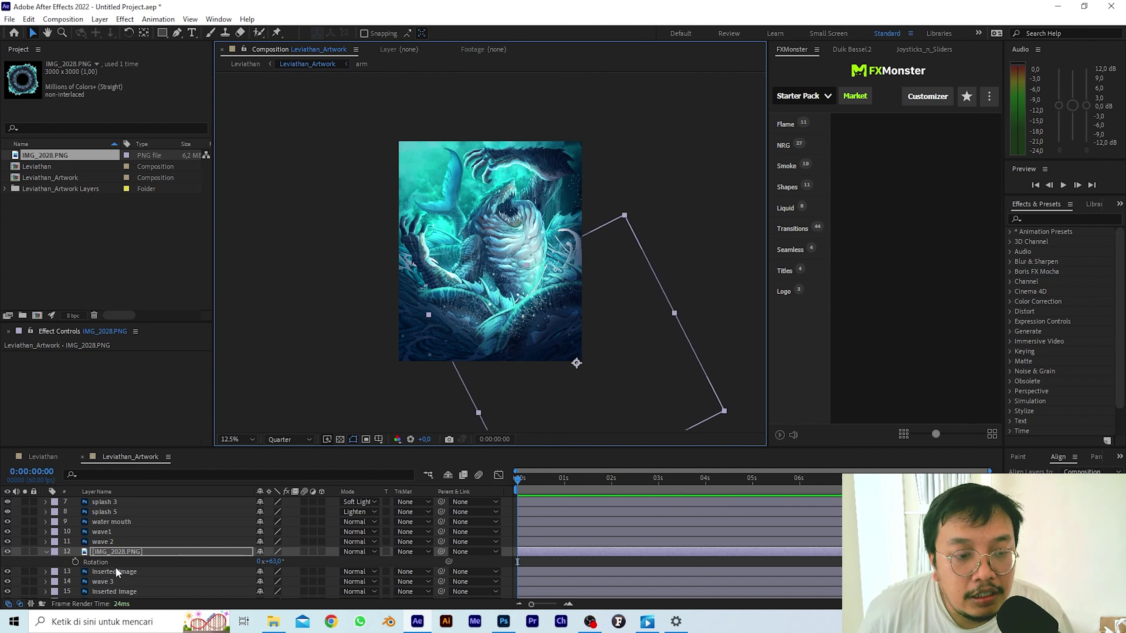
pyautogui.press('r')
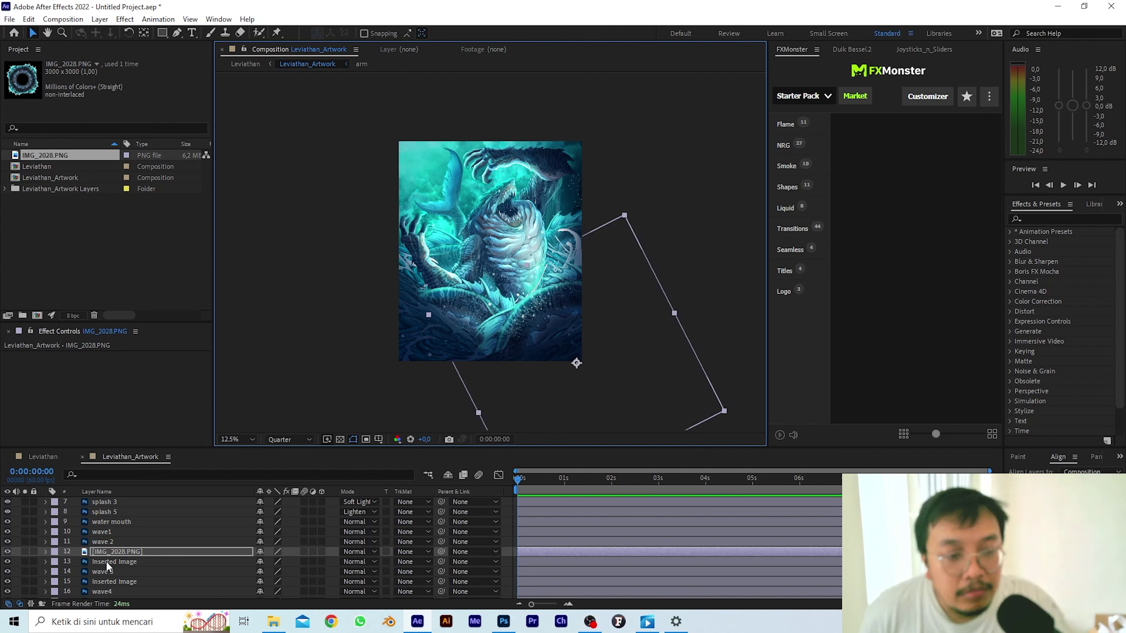
pyautogui.click(109, 552)
pyautogui.press('r')
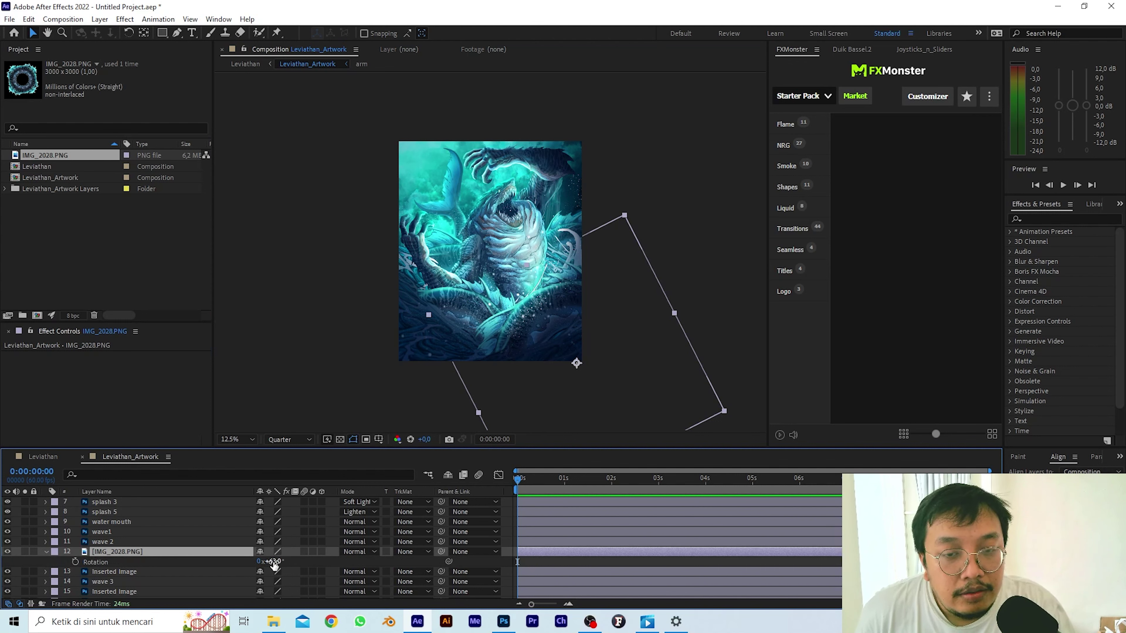
pyautogui.moveTo(274, 563); pyautogui.dragTo(269, 561)
pyautogui.moveTo(543, 344)
pyautogui.mouseDown()
pyautogui.moveTo(601, 361)
pyautogui.moveTo(546, 339)
pyautogui.moveTo(539, 359)
pyautogui.moveTo(542, 330)
pyautogui.mouseUp()
# Add a second IMG_2028.PNG layer directly above the lower Inserted Image layer and move it to the artwork's lower-left area.
pyautogui.click(117, 572)
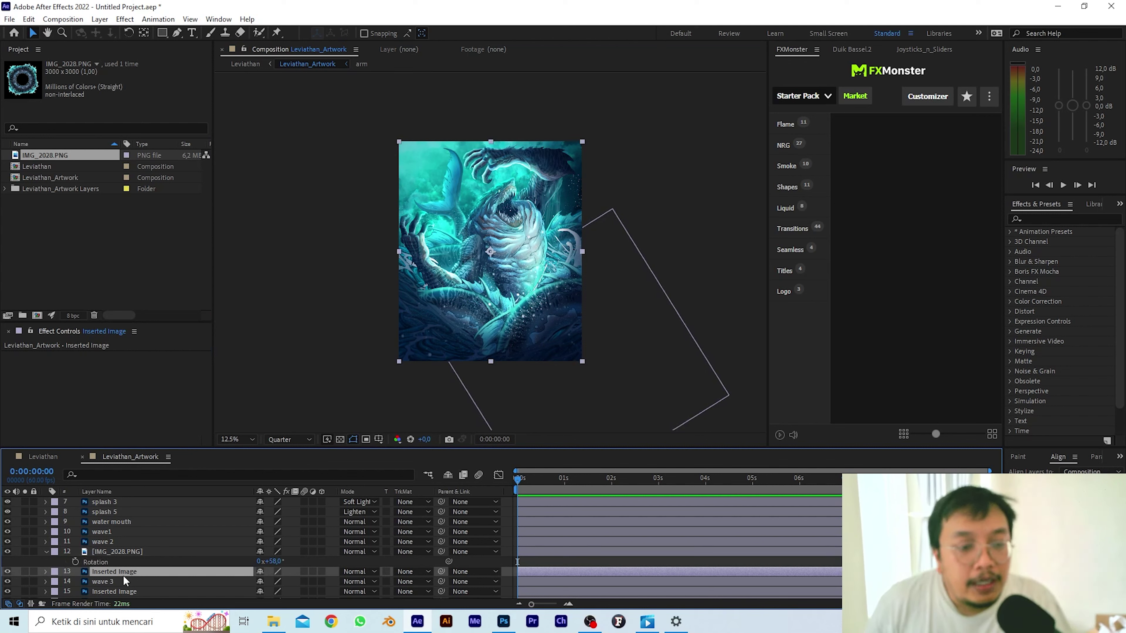
pyautogui.scroll(-1, 120, 579)
pyautogui.click(120, 561)
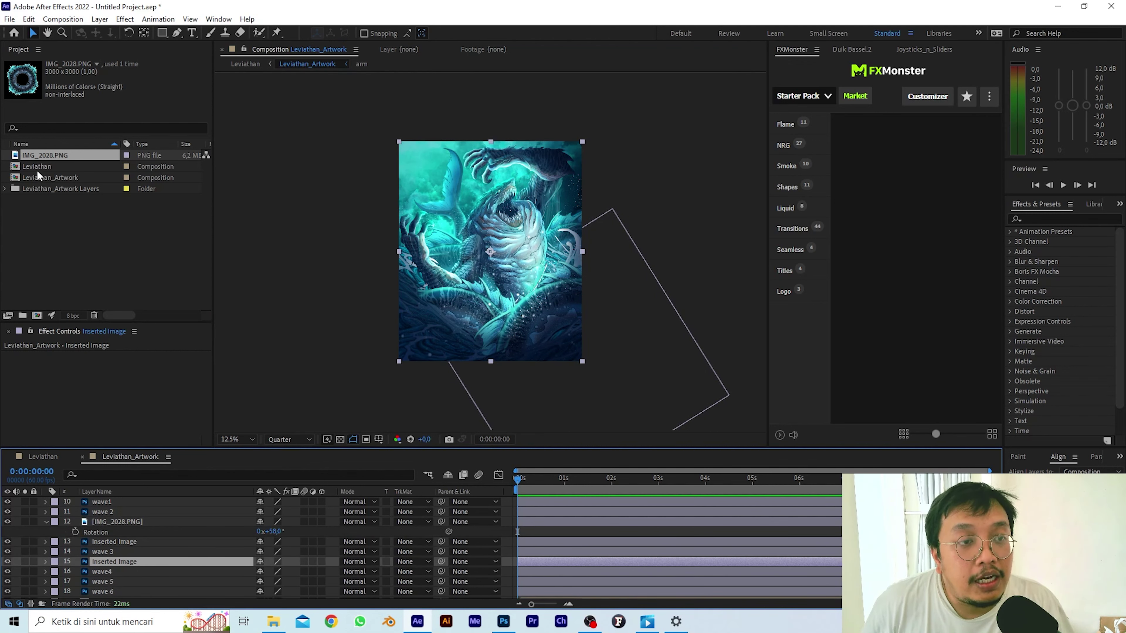
pyautogui.moveTo(40, 155); pyautogui.dragTo(131, 557)
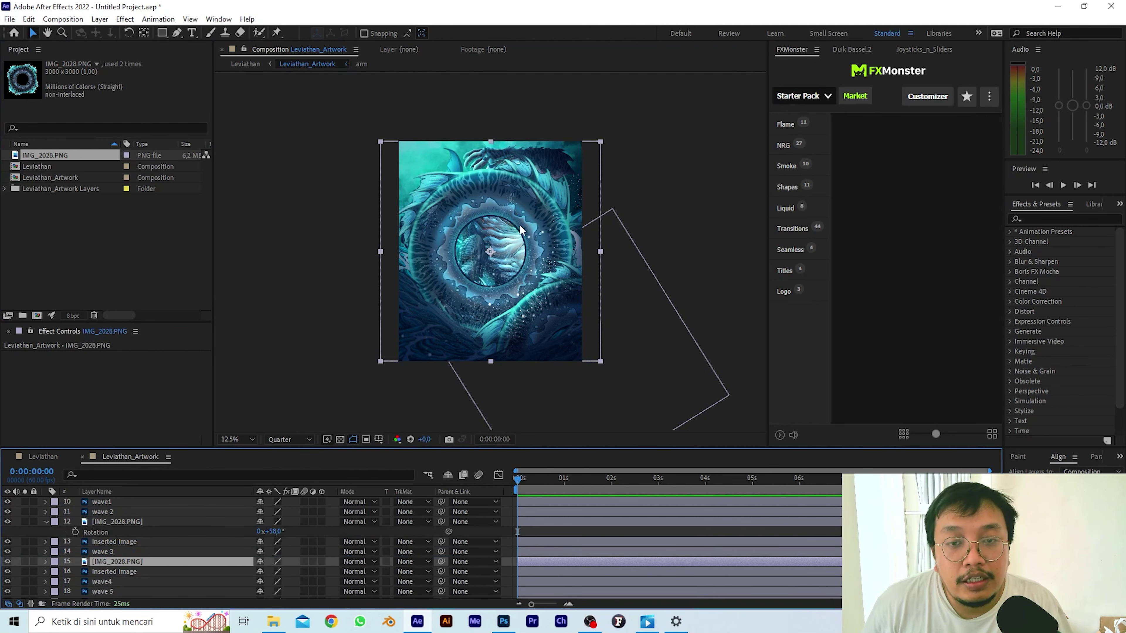
pyautogui.moveTo(520, 230); pyautogui.dragTo(464, 324)
# Scale the second IMG_2028.PNG layer down slightly and fine-tune its position at the artwork's lower left.
pyautogui.moveTo(556, 260); pyautogui.dragTo(551, 265)
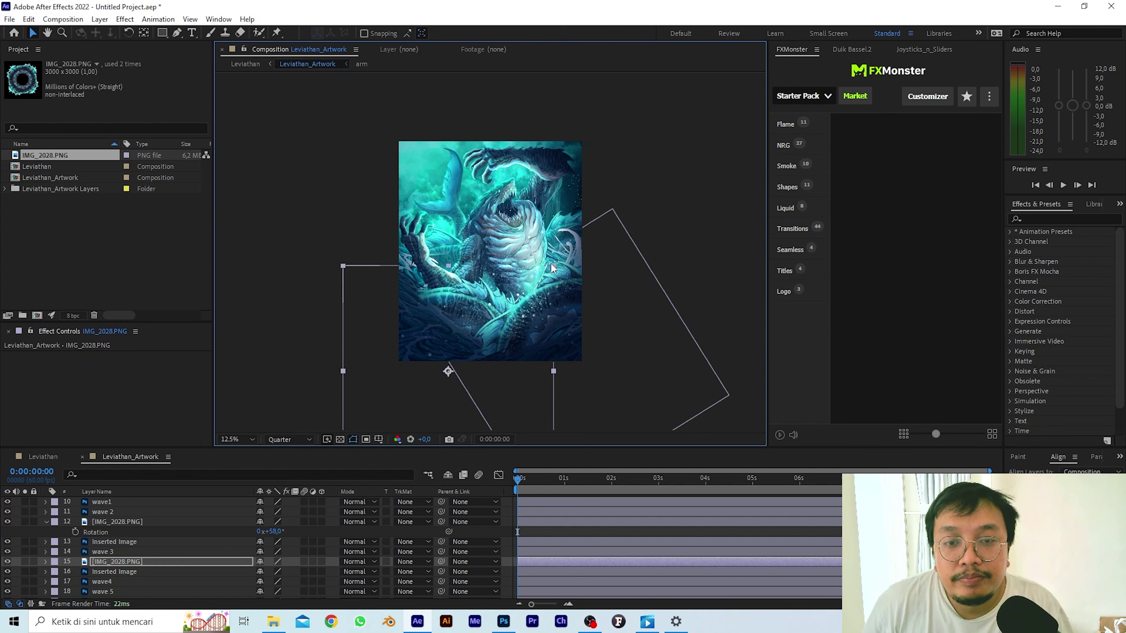
pyautogui.moveTo(478, 307); pyautogui.dragTo(475, 304)
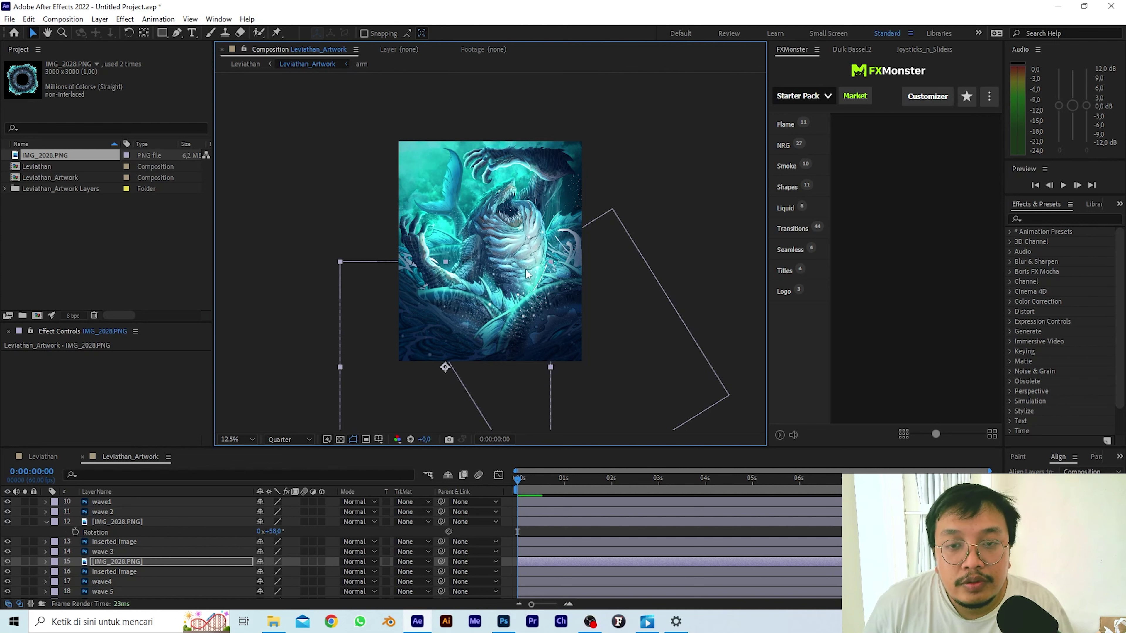
pyautogui.moveTo(551, 261); pyautogui.dragTo(549, 267)
pyautogui.moveTo(487, 309); pyautogui.dragTo(488, 307)
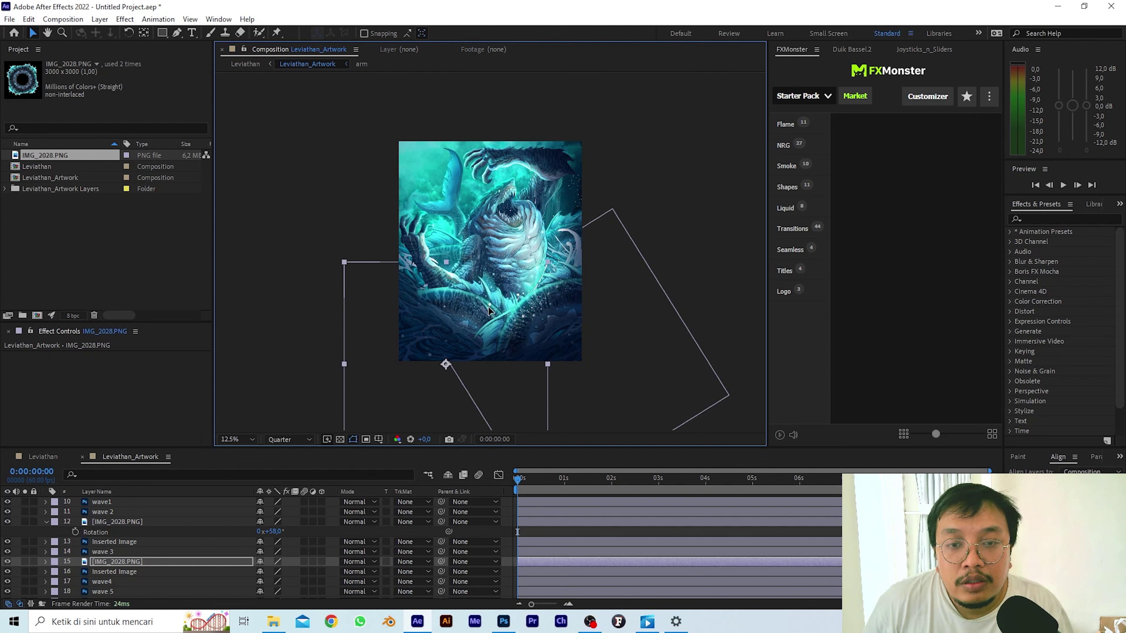
# Hide the two original Inserted Image layers beneath the IMG_2028.PNG layers.
pyautogui.click(100, 562)
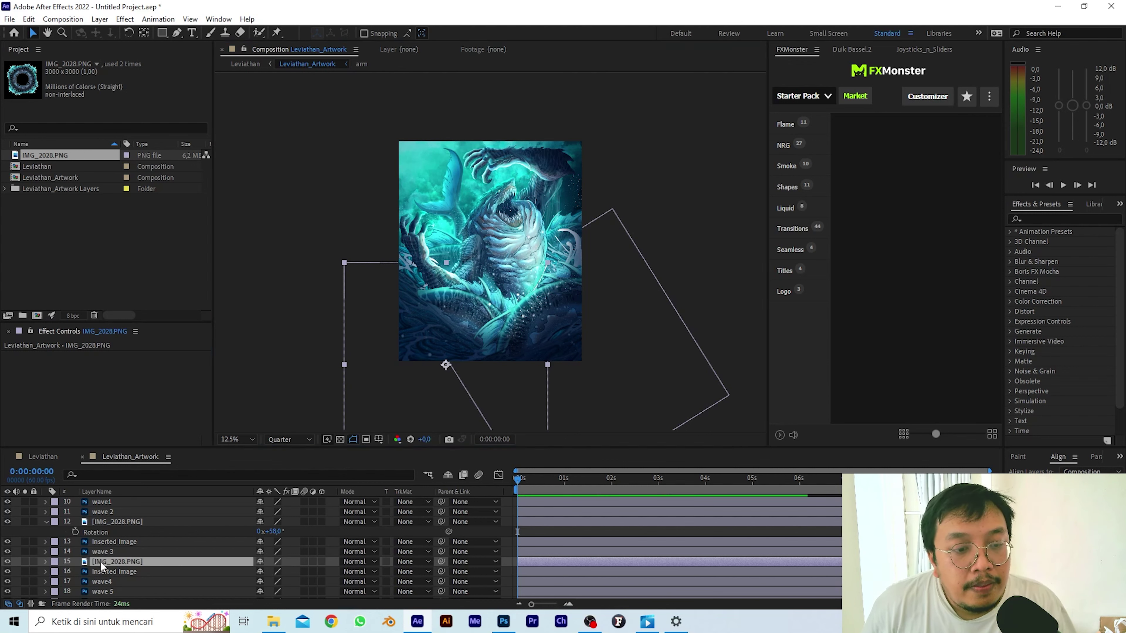
pyautogui.click(8, 572)
pyautogui.click(7, 541)
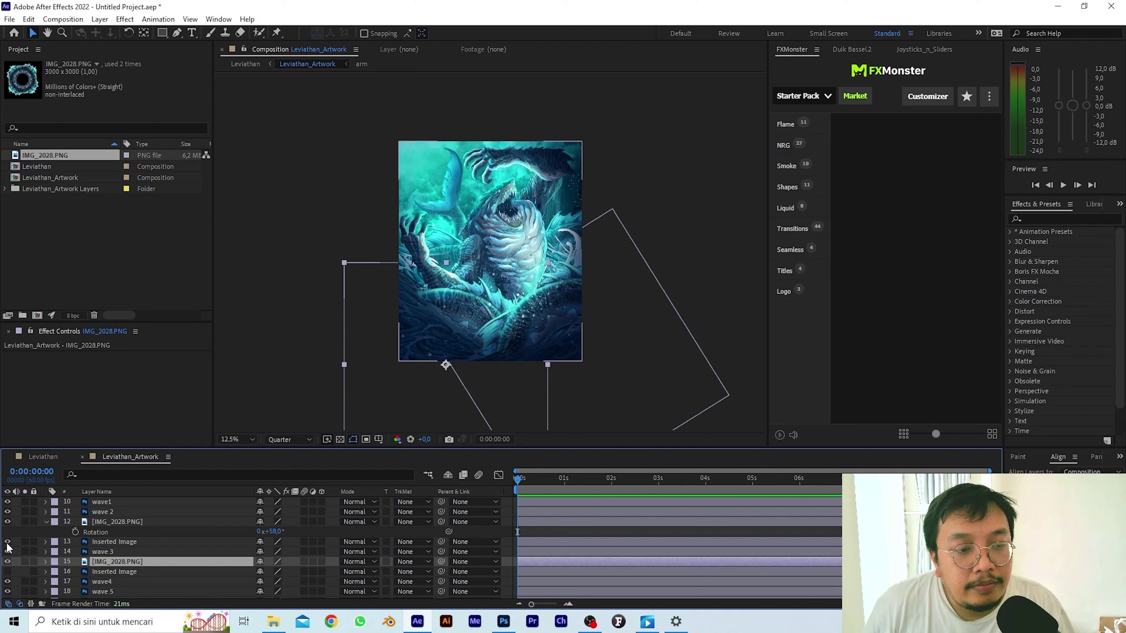
pyautogui.scroll(-7, 134, 538)
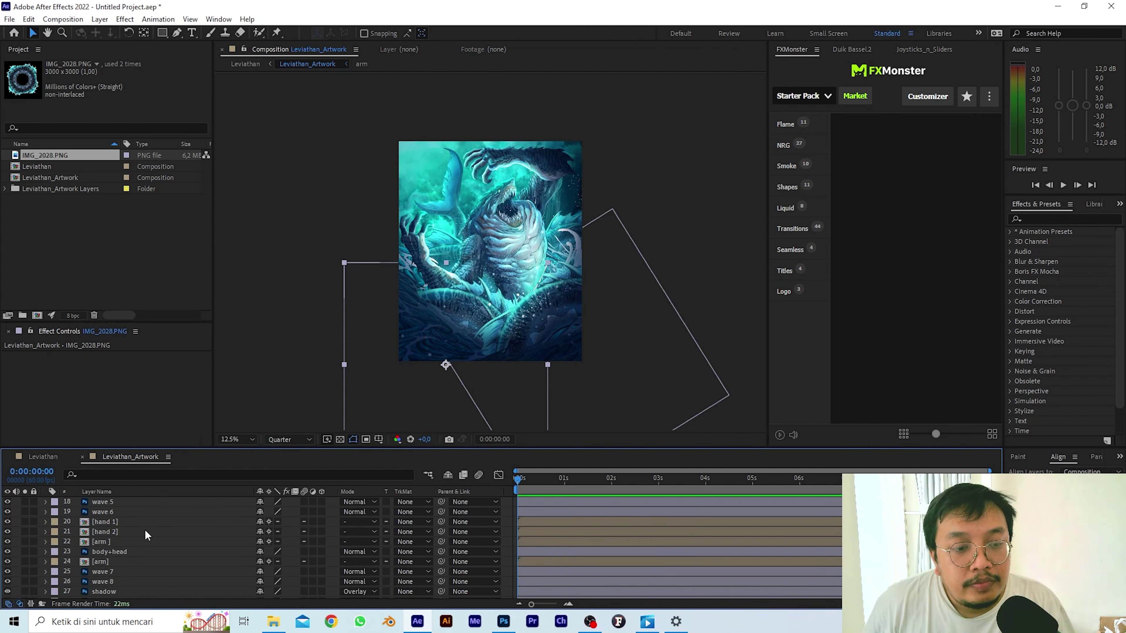
# Add a third IMG_2028.PNG layer between color ambient 2 and the Inserted Image layer beneath it, and scale it down.
pyautogui.click(131, 524)
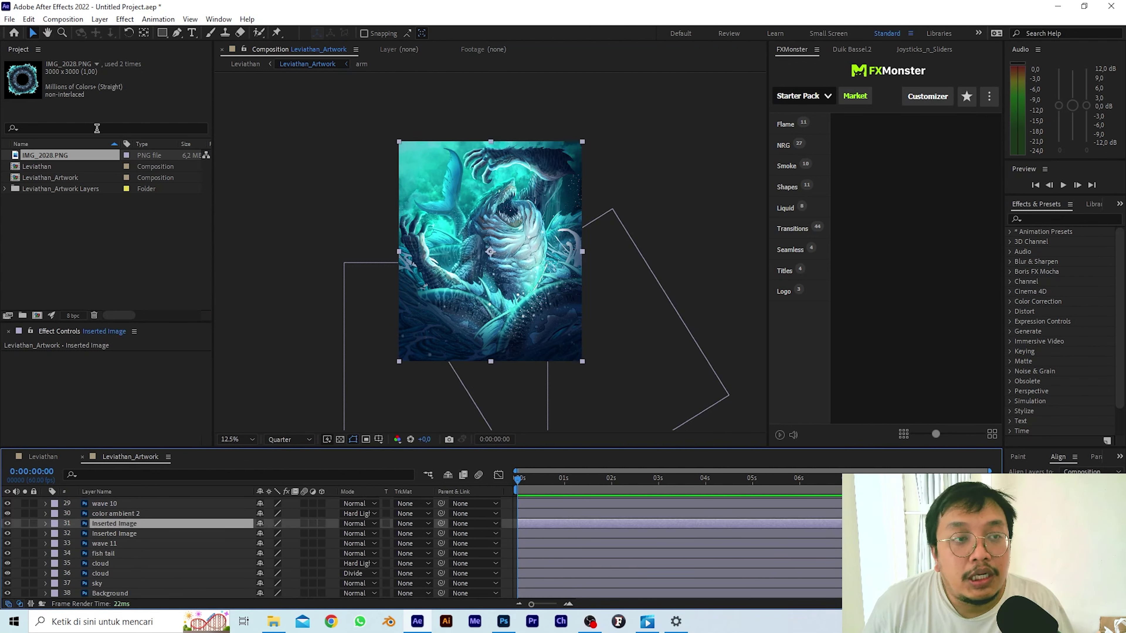
pyautogui.click(31, 155)
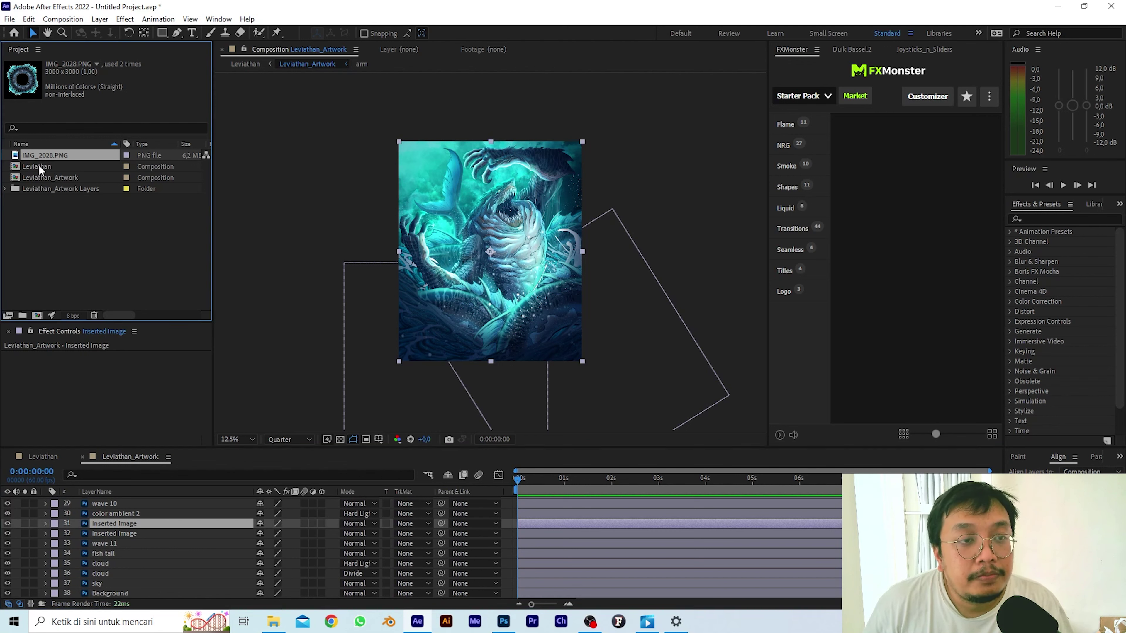
pyautogui.moveTo(109, 431); pyautogui.dragTo(114, 518)
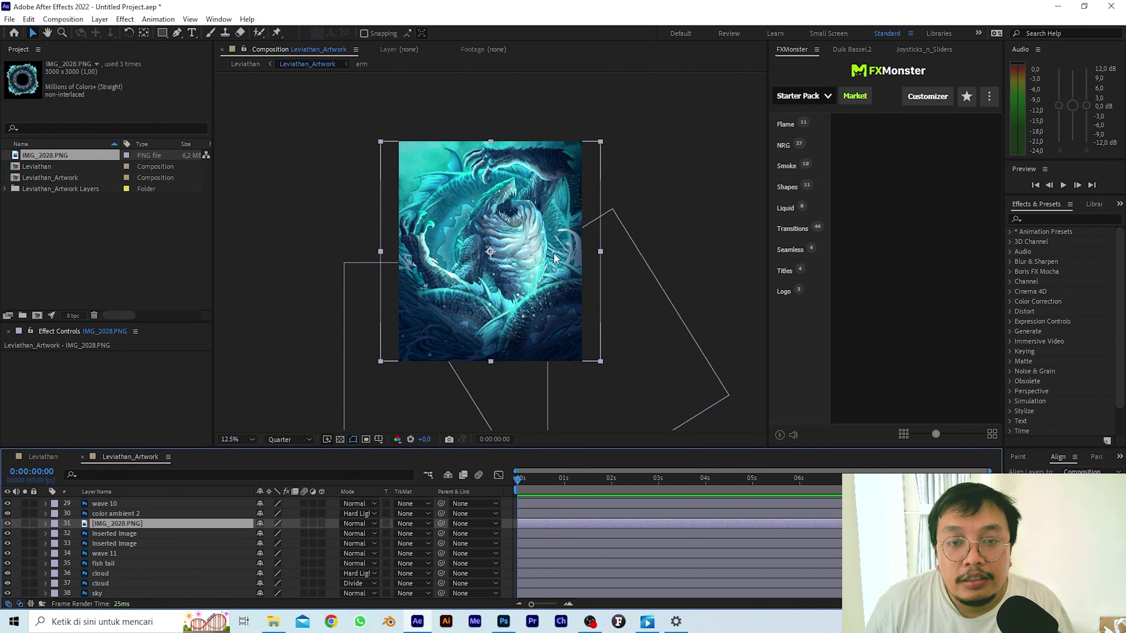
pyautogui.moveTo(600, 142); pyautogui.dragTo(542, 199)
# Move the third IMG_2028.PNG layer to the artwork's left side, behind the creature's raised hand.
pyautogui.moveTo(441, 242); pyautogui.dragTo(386, 272)
pyautogui.moveTo(485, 229); pyautogui.dragTo(491, 225)
pyautogui.scroll(4, 473, 235)
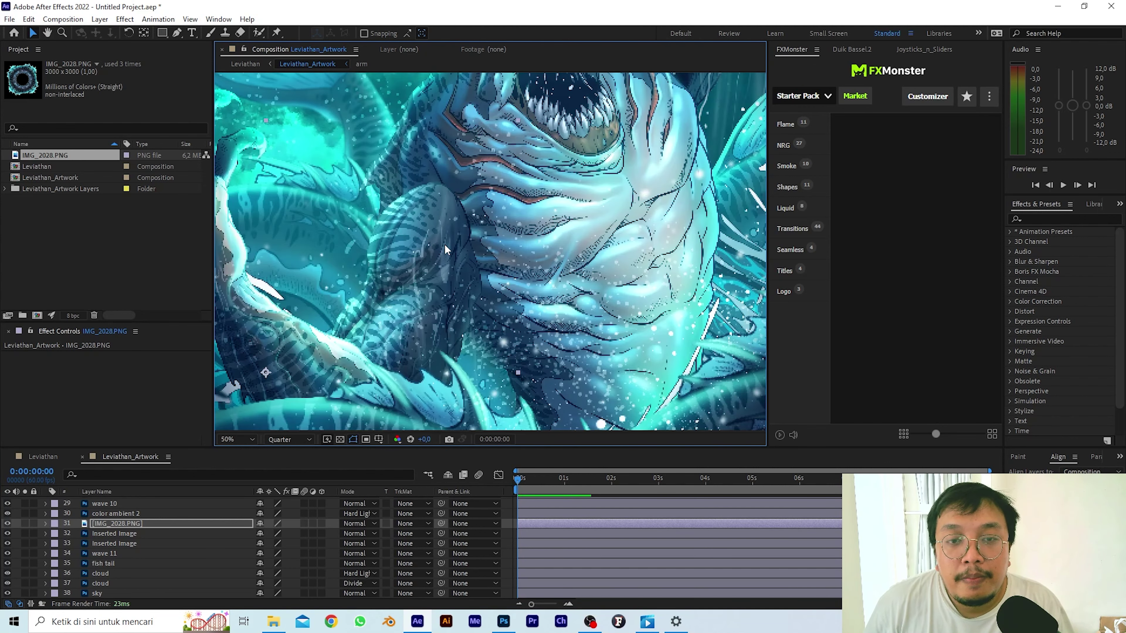
pyautogui.scroll(-2, 367, 253)
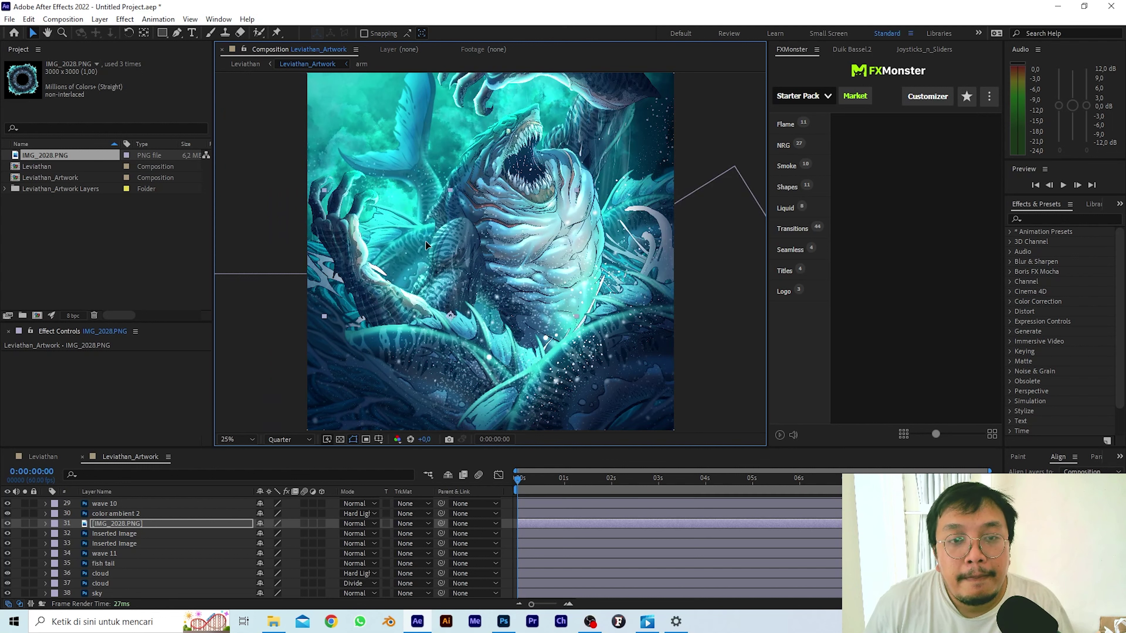
pyautogui.moveTo(418, 233); pyautogui.dragTo(409, 232)
# Rotate the third IMG_2028.PNG layer to 19°, enlarging it slightly and refining its position behind the raised hand.
pyautogui.press('r')
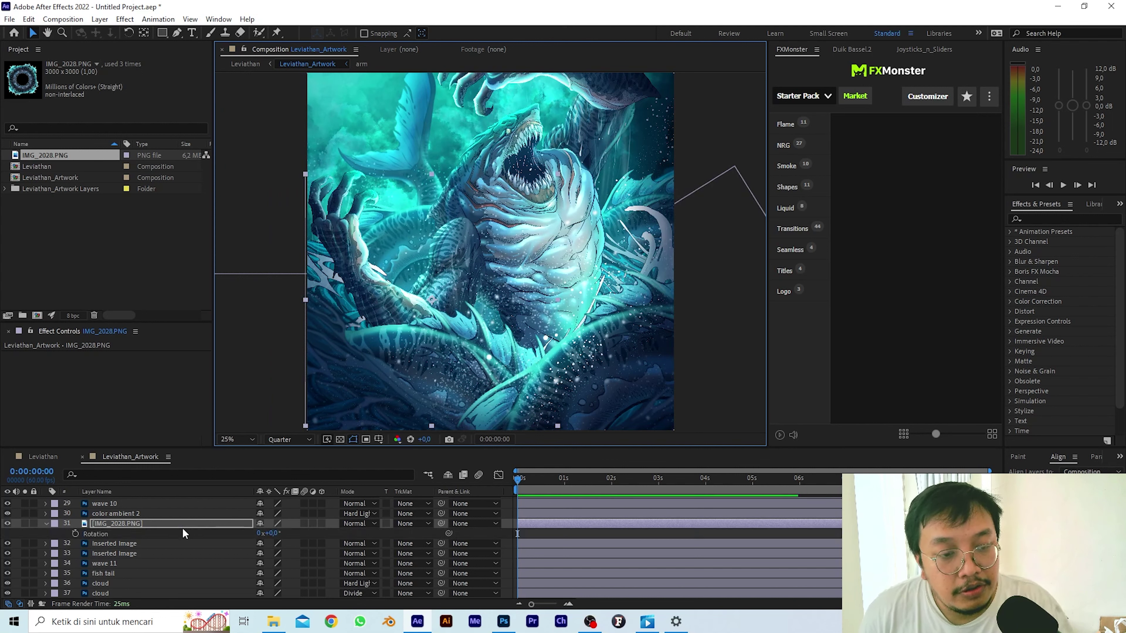
pyautogui.moveTo(272, 533); pyautogui.dragTo(293, 531)
pyautogui.moveTo(407, 245); pyautogui.dragTo(374, 264)
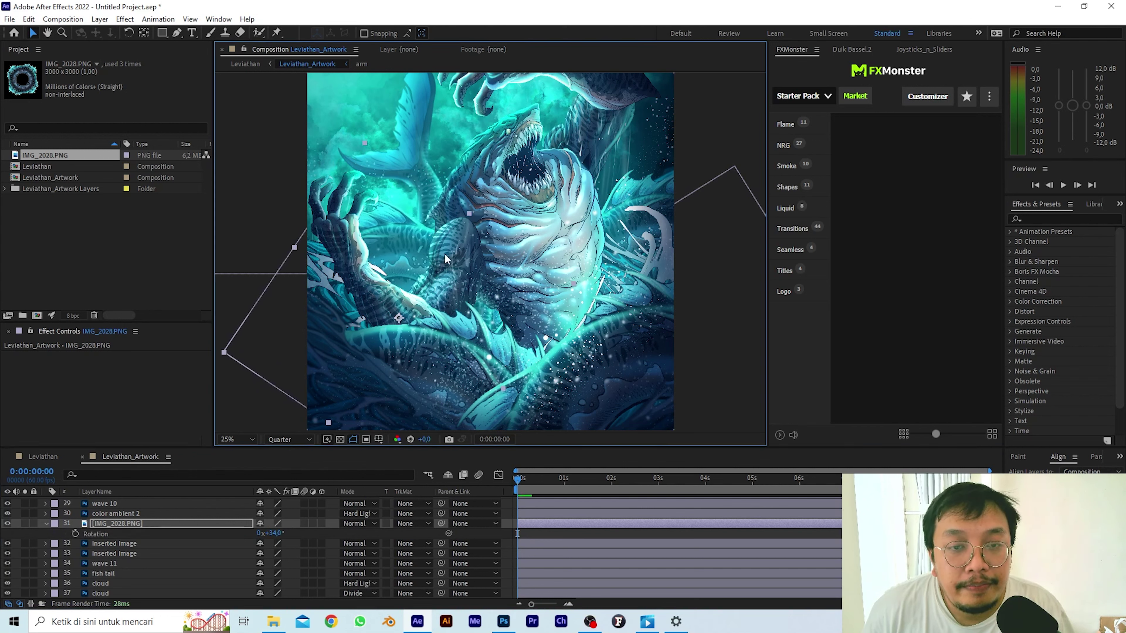
pyautogui.moveTo(470, 215); pyautogui.dragTo(482, 198)
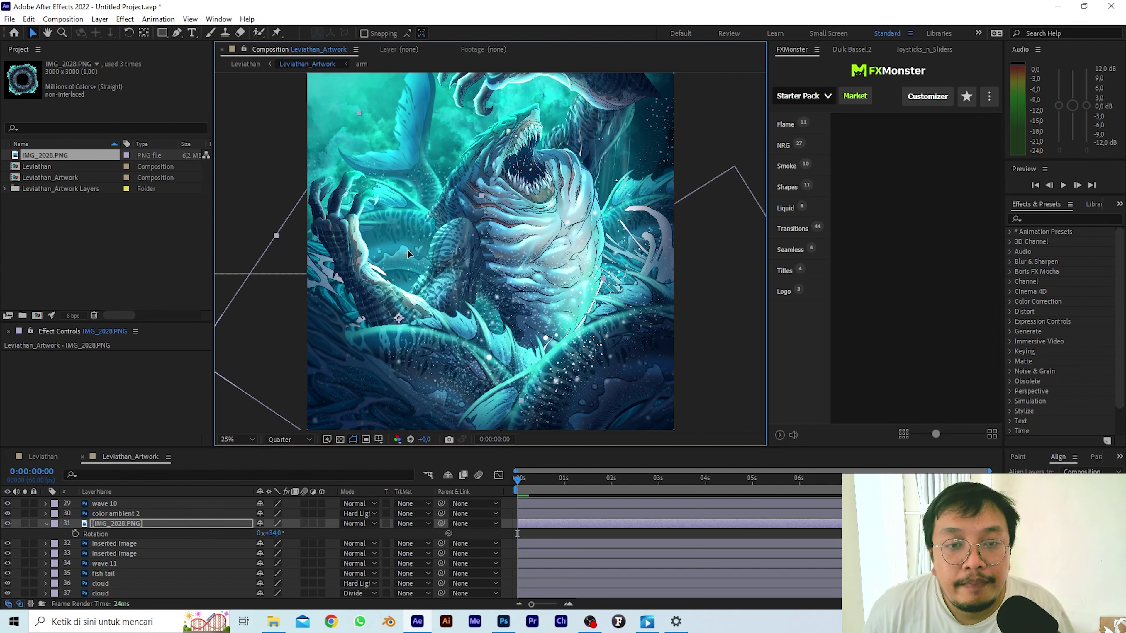
pyautogui.moveTo(404, 241)
pyautogui.mouseDown()
pyautogui.moveTo(418, 279)
pyautogui.moveTo(404, 258)
pyautogui.mouseUp()
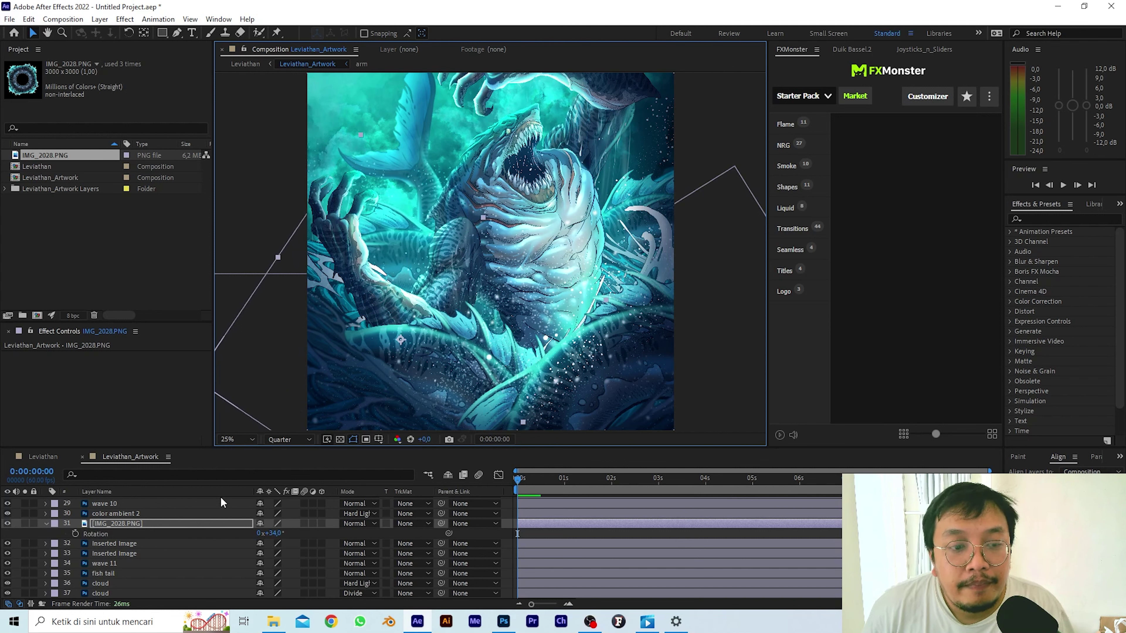
pyautogui.moveTo(276, 536); pyautogui.dragTo(266, 535)
pyautogui.moveTo(401, 258); pyautogui.dragTo(431, 251)
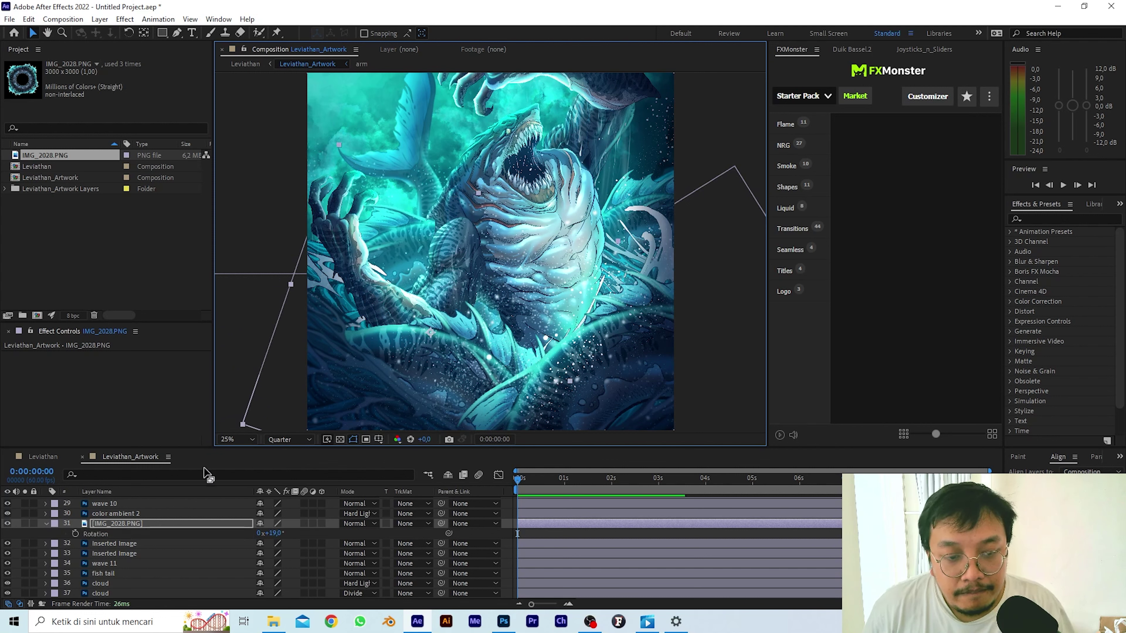
# Add a fourth IMG_2028.PNG layer between the two lower Inserted Image layers and move it over the middle of the artwork.
pyautogui.click(114, 522)
pyautogui.moveTo(52, 156); pyautogui.dragTo(131, 551)
pyautogui.moveTo(434, 136); pyautogui.dragTo(470, 180)
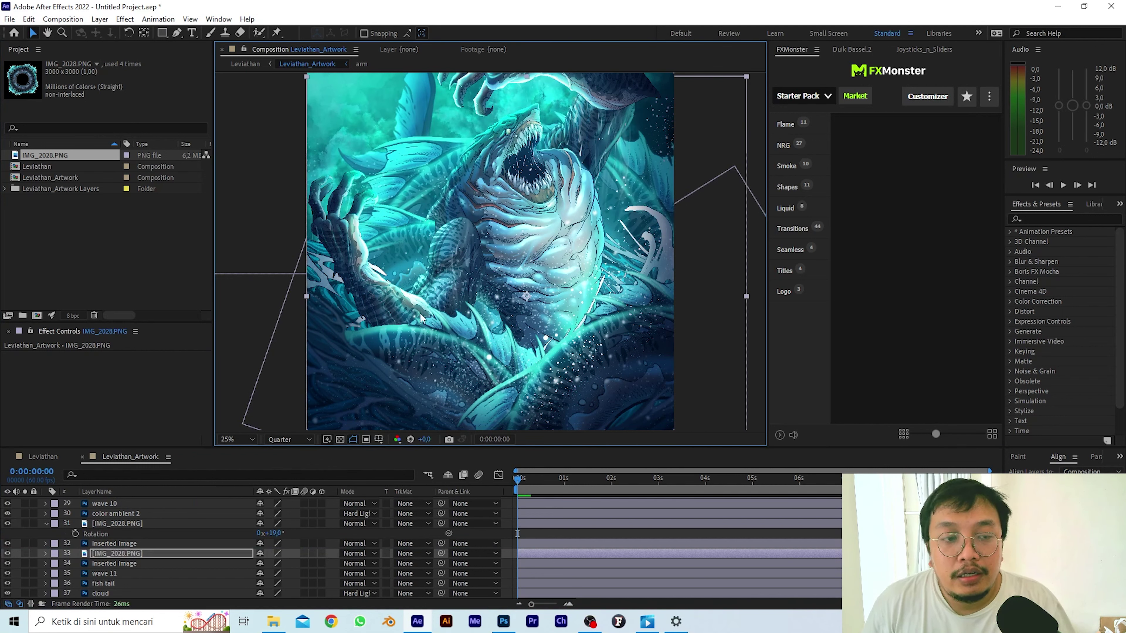
pyautogui.moveTo(568, 206); pyautogui.dragTo(589, 175)
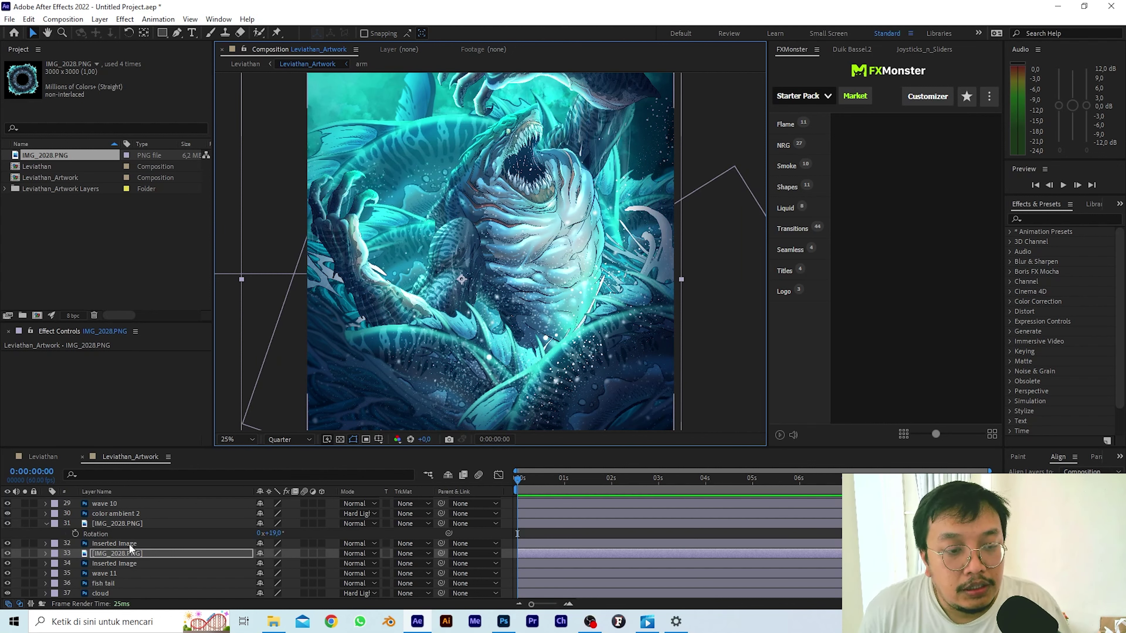
# Unlink the fourth IMG_2028.PNG layer's scale proportions and set its scale to -100, 100% to mirror it horizontally.
pyautogui.click(126, 553)
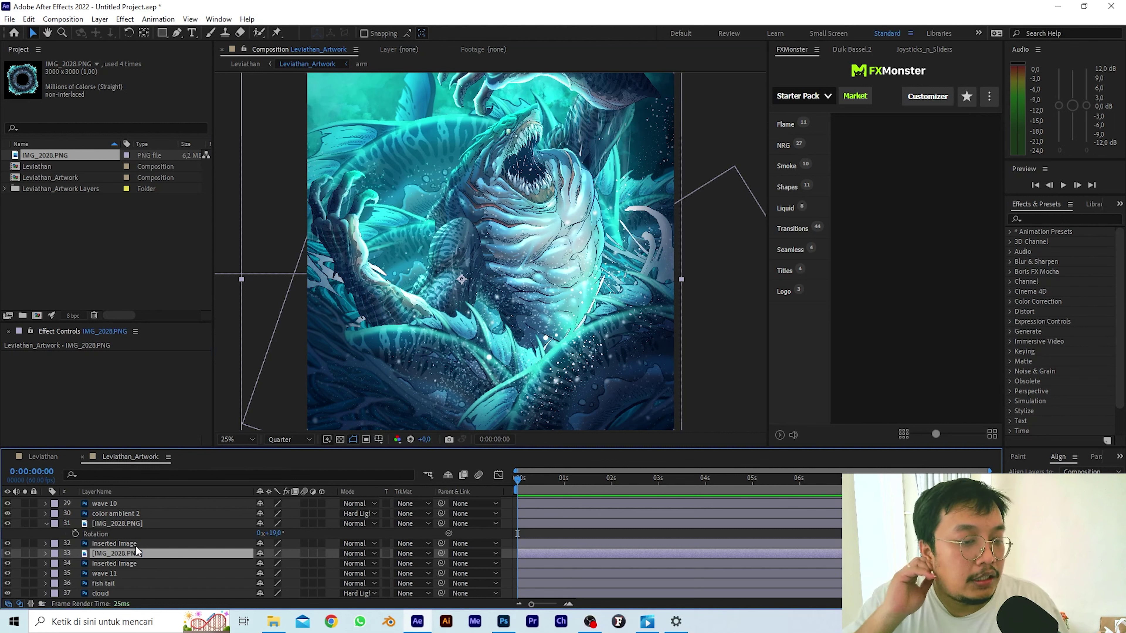
pyautogui.press('s')
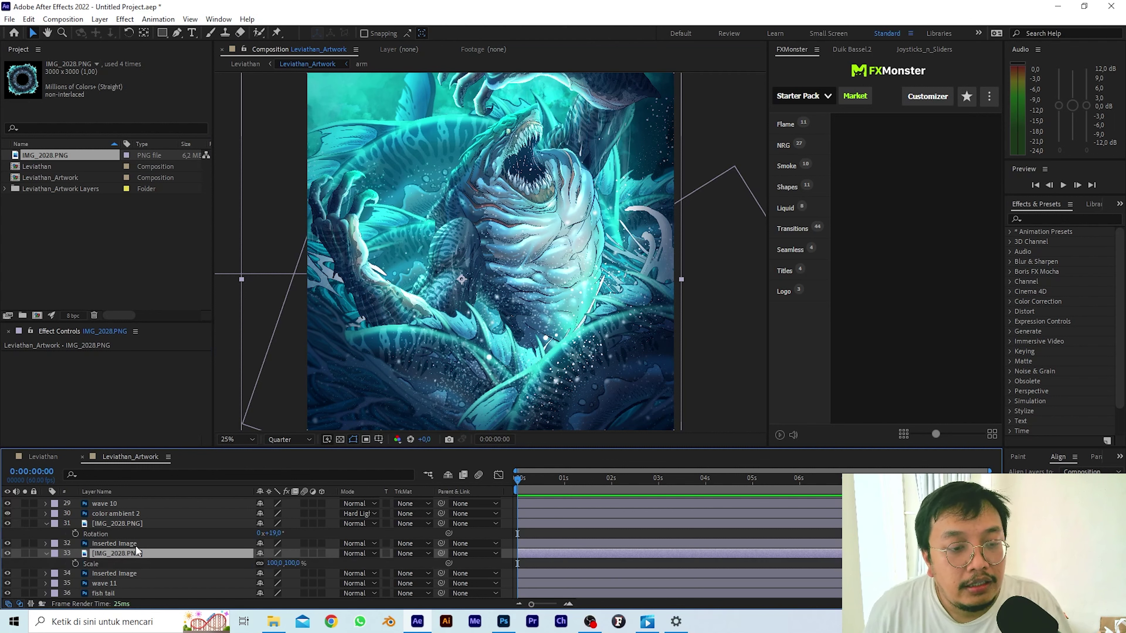
pyautogui.press('s')
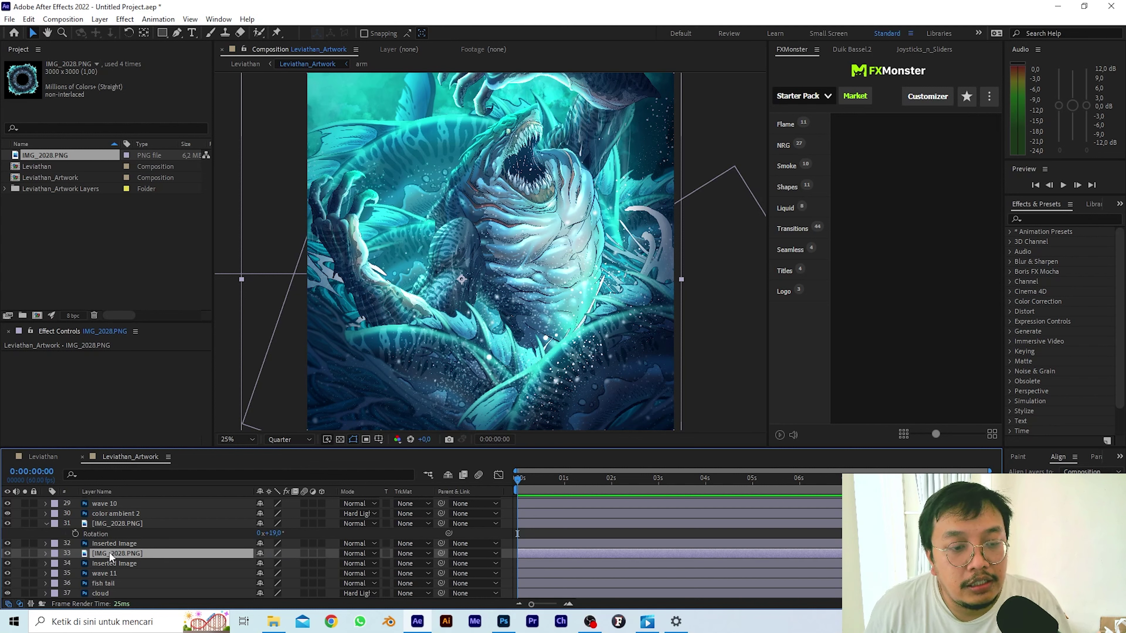
pyautogui.press('s')
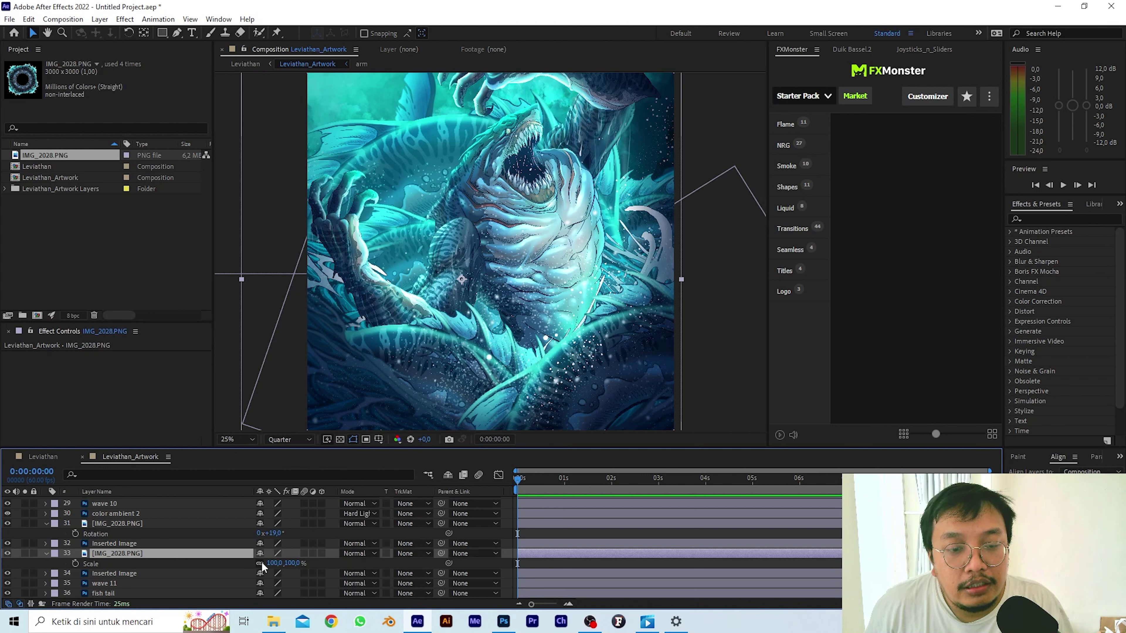
pyautogui.click(252, 562)
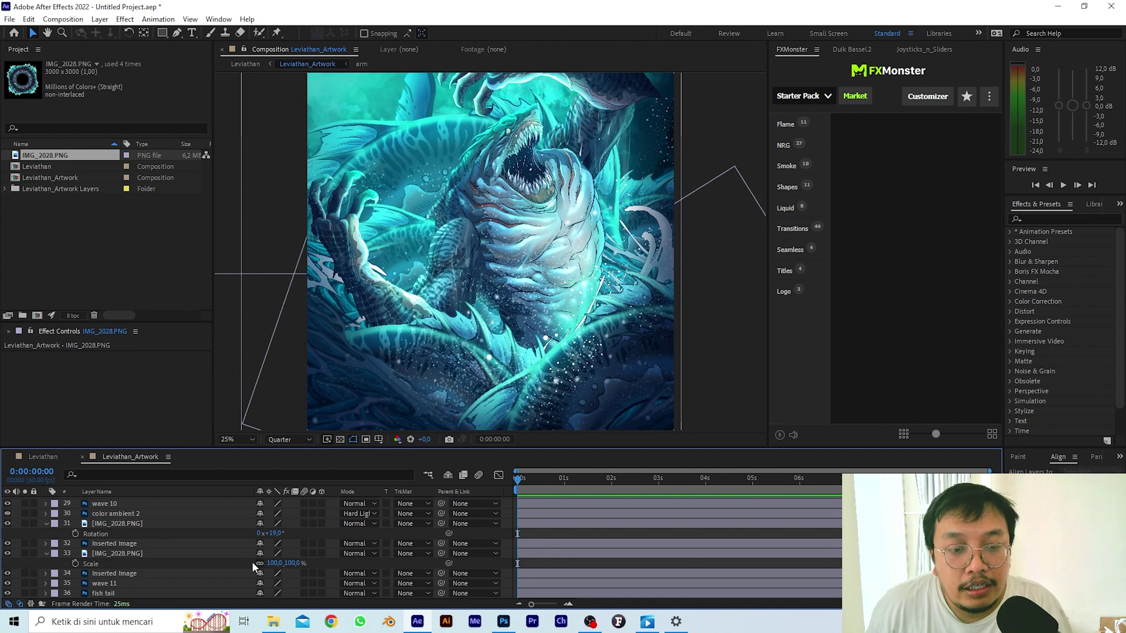
pyautogui.click(259, 563)
pyautogui.click(273, 562)
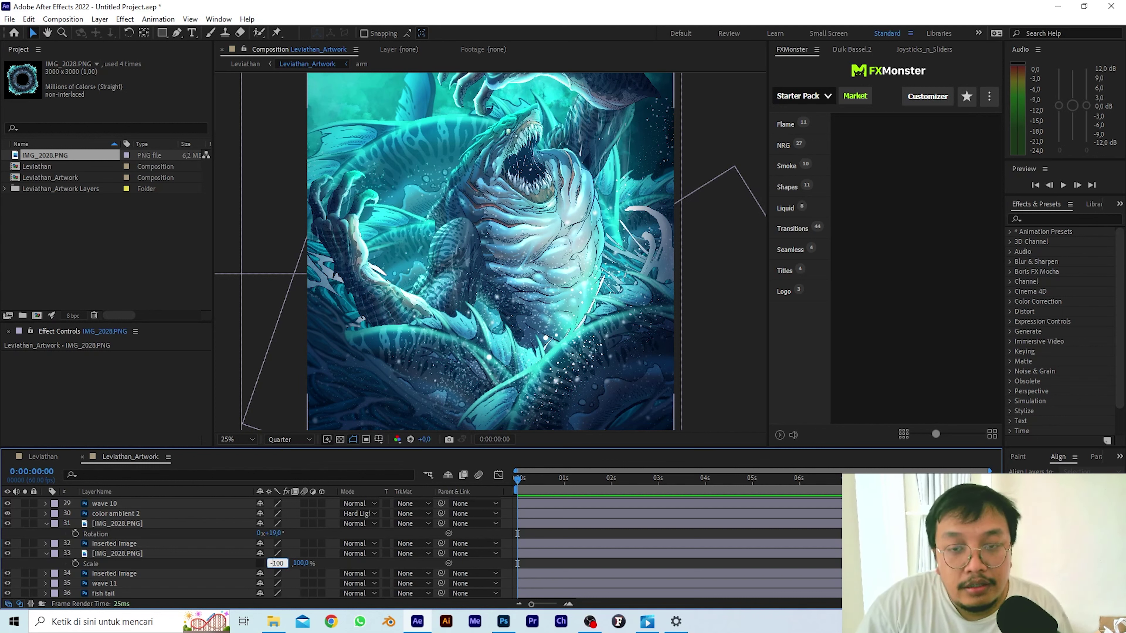
pyautogui.write('-100')
pyautogui.press('Return')
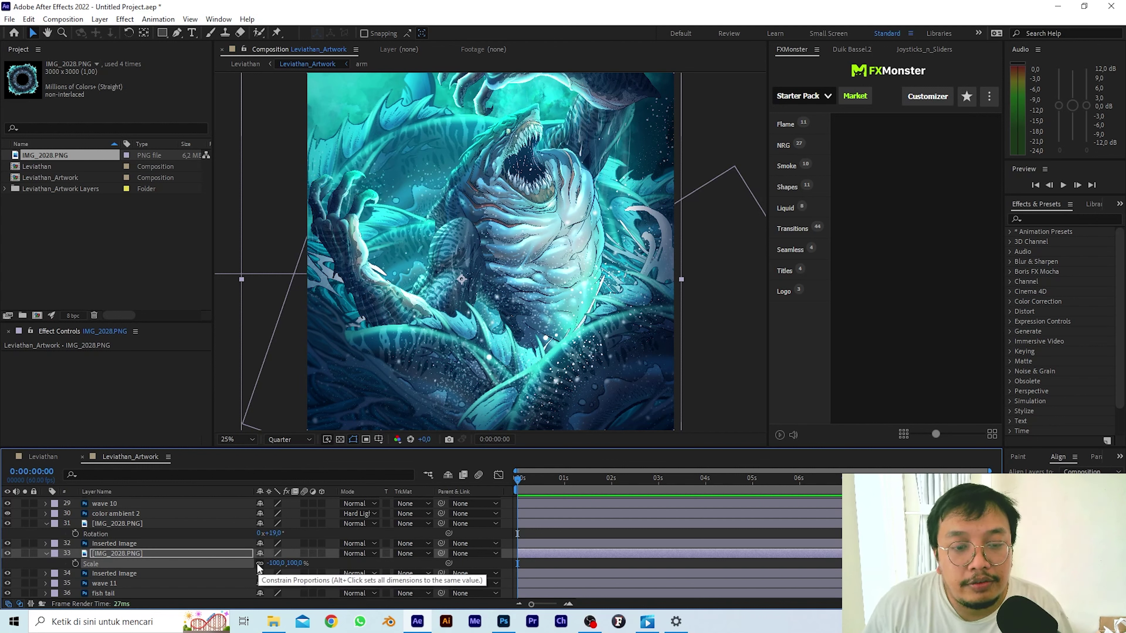
# Scale the mirrored IMG_2028.PNG layer to -64, 64% and move it to the artwork's right edge.
pyautogui.moveTo(401, 146); pyautogui.dragTo(625, 207)
pyautogui.moveTo(466, 125); pyautogui.dragTo(672, 186)
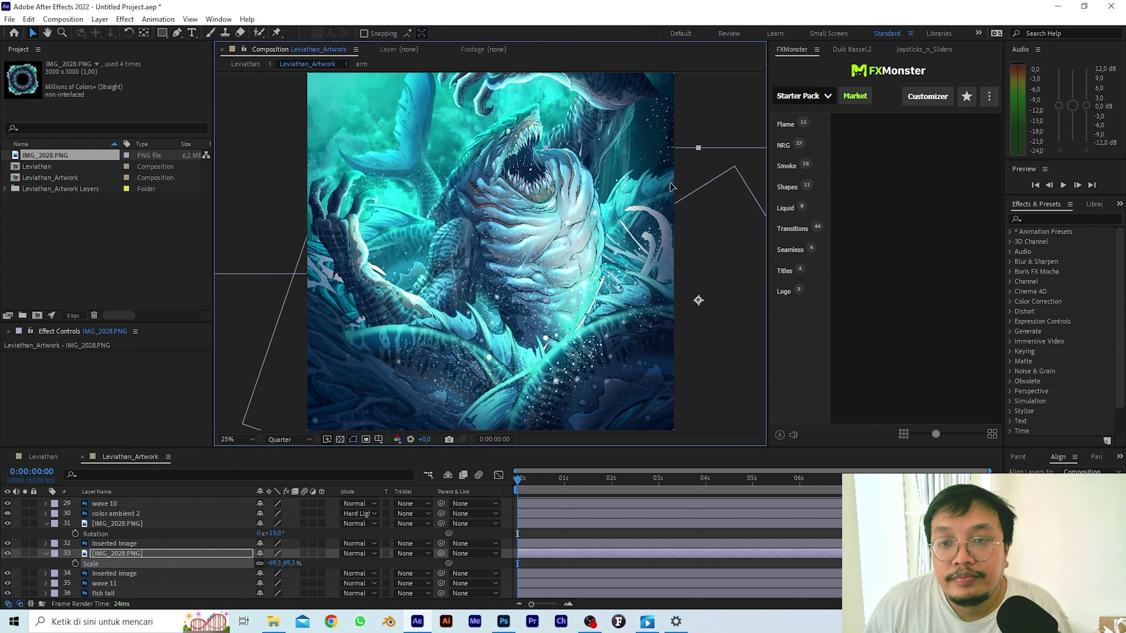
pyautogui.press('space')
pyautogui.scroll(-1, 620, 243)
pyautogui.moveTo(640, 197); pyautogui.dragTo(631, 202)
pyautogui.scroll(1, 537, 224)
pyautogui.press('space')
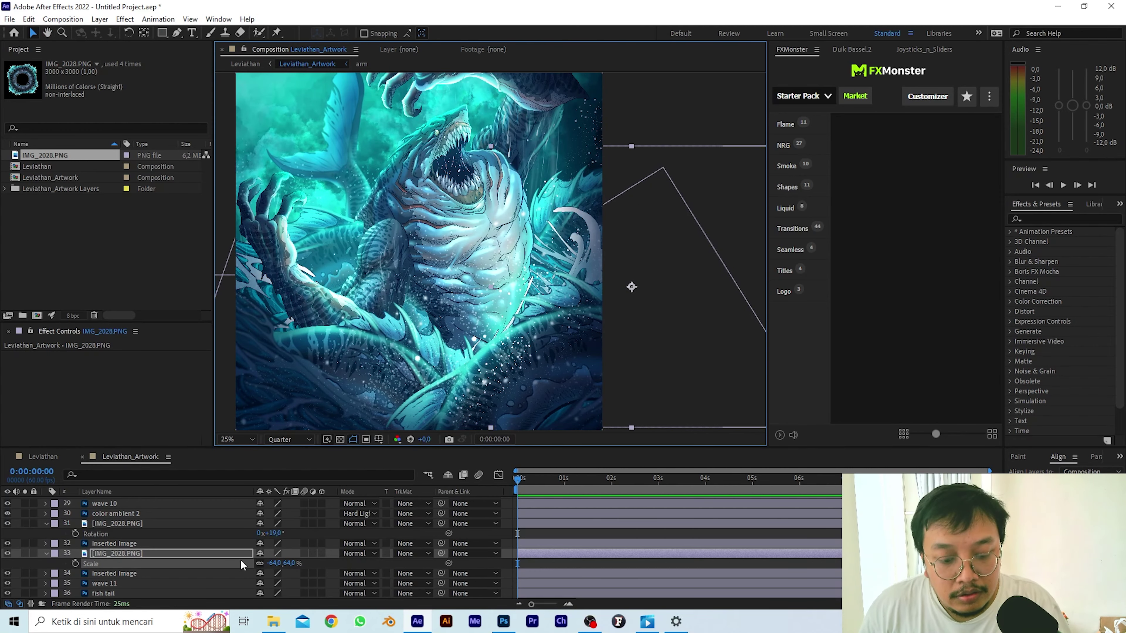
# Rotate the mirrored IMG_2028.PNG layer to 26° in place at the artwork's right edge and hide both adjacent Inserted Image layers.
pyautogui.press('r')
pyautogui.moveTo(280, 563); pyautogui.dragTo(436, 328)
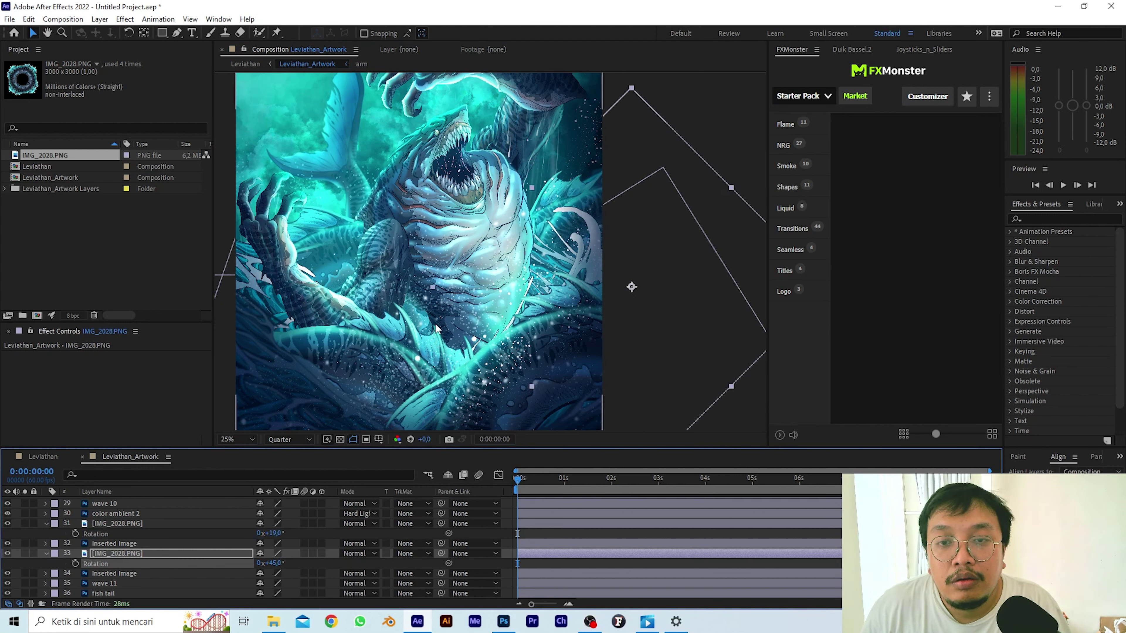
pyautogui.moveTo(541, 253); pyautogui.dragTo(505, 264)
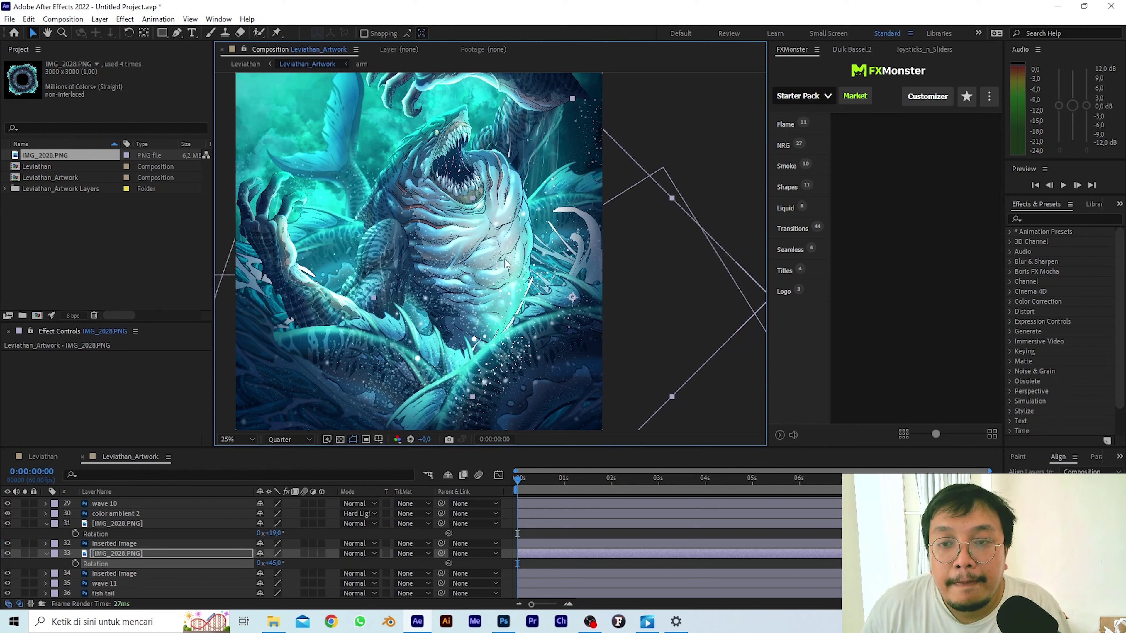
pyautogui.moveTo(278, 563); pyautogui.dragTo(262, 563)
pyautogui.moveTo(551, 219); pyautogui.dragTo(575, 220)
pyautogui.click(7, 575)
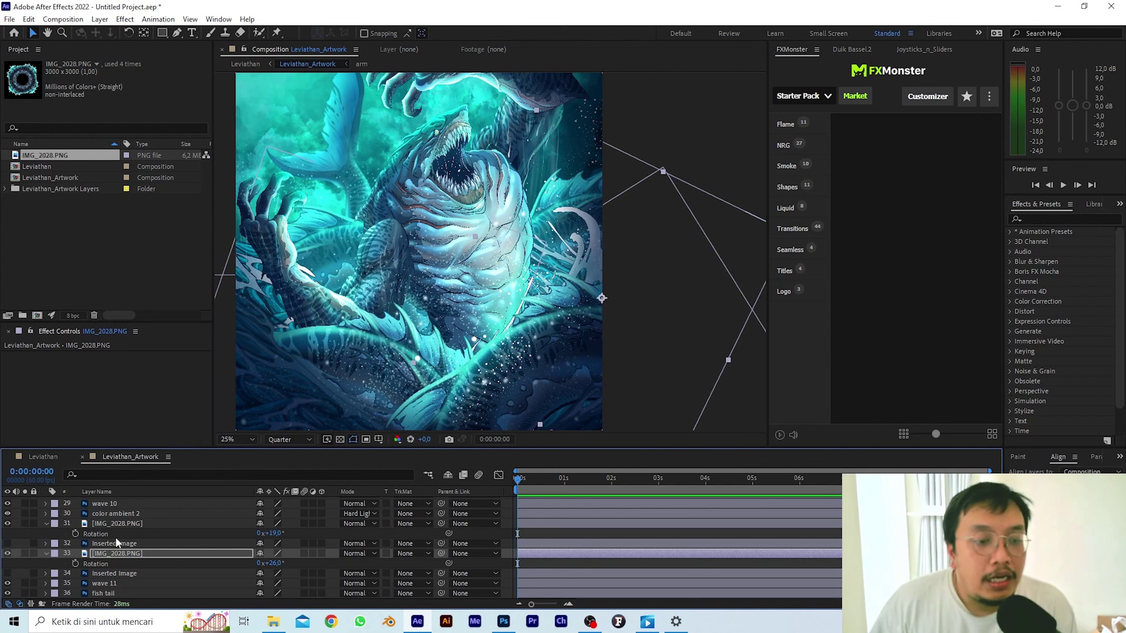
# Place the hidden Inserted Image layer above the 58° IMG_2028.PNG layer and toggle its visibility to compare them.
pyautogui.scroll(8, 195, 532)
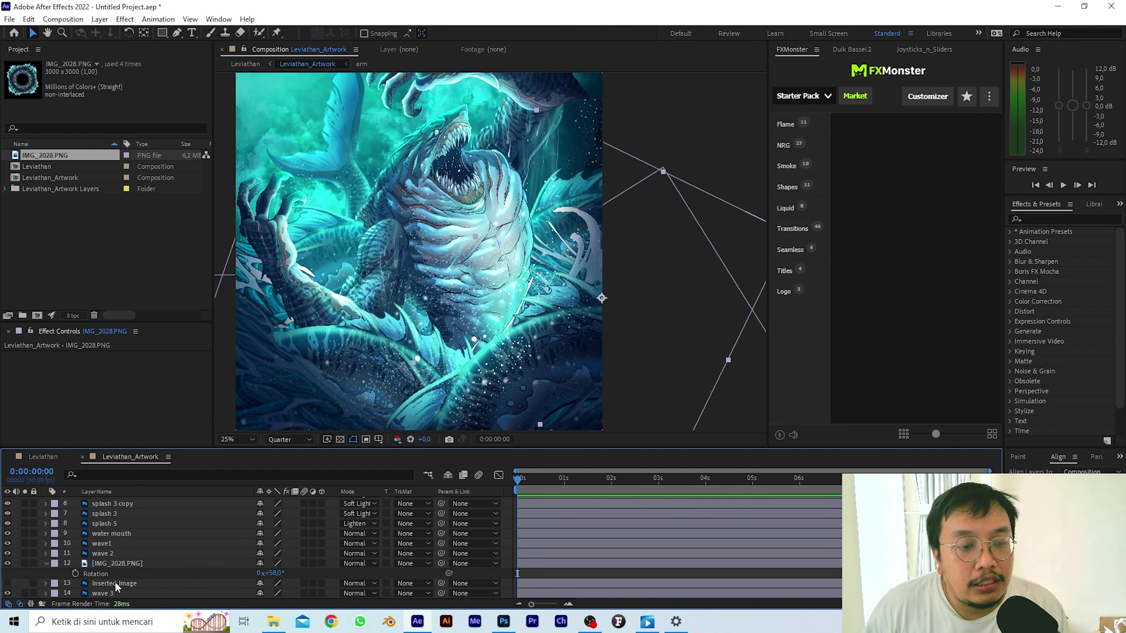
pyautogui.moveTo(114, 583); pyautogui.dragTo(117, 559)
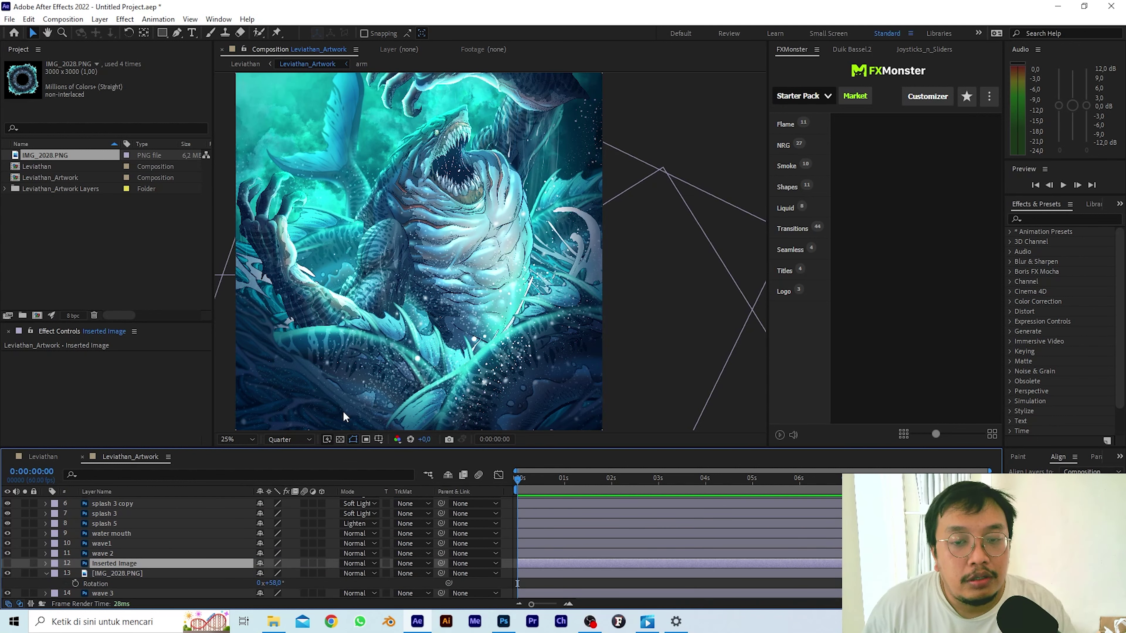
pyautogui.click(7, 563)
pyautogui.click(7, 563)
pyautogui.click(7, 563)
pyautogui.click(7, 563)
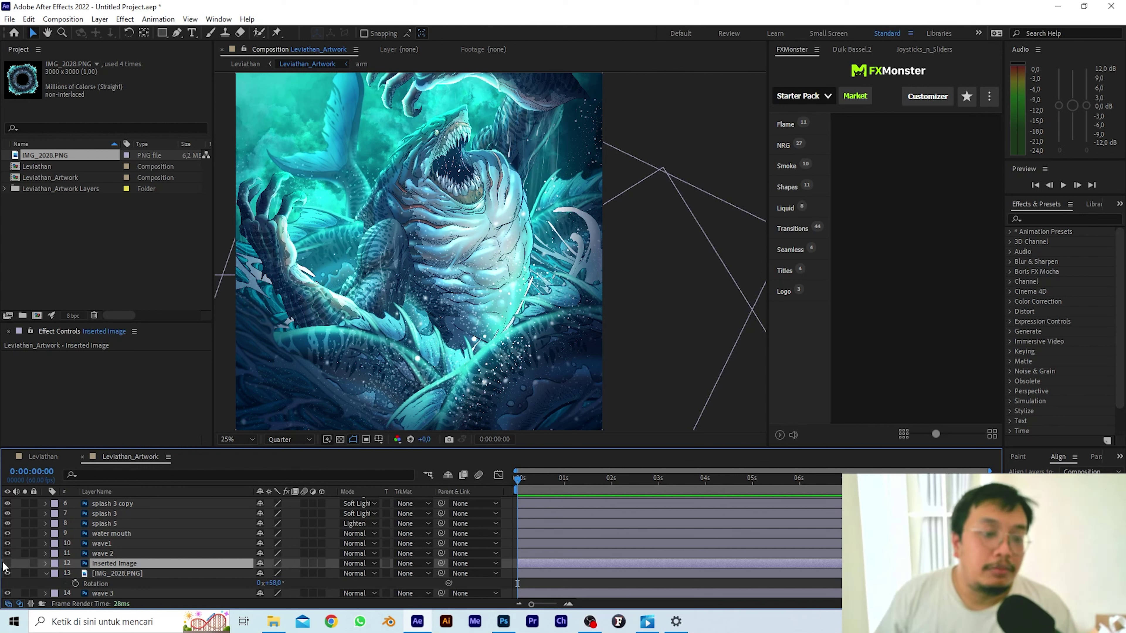
pyautogui.click(114, 573)
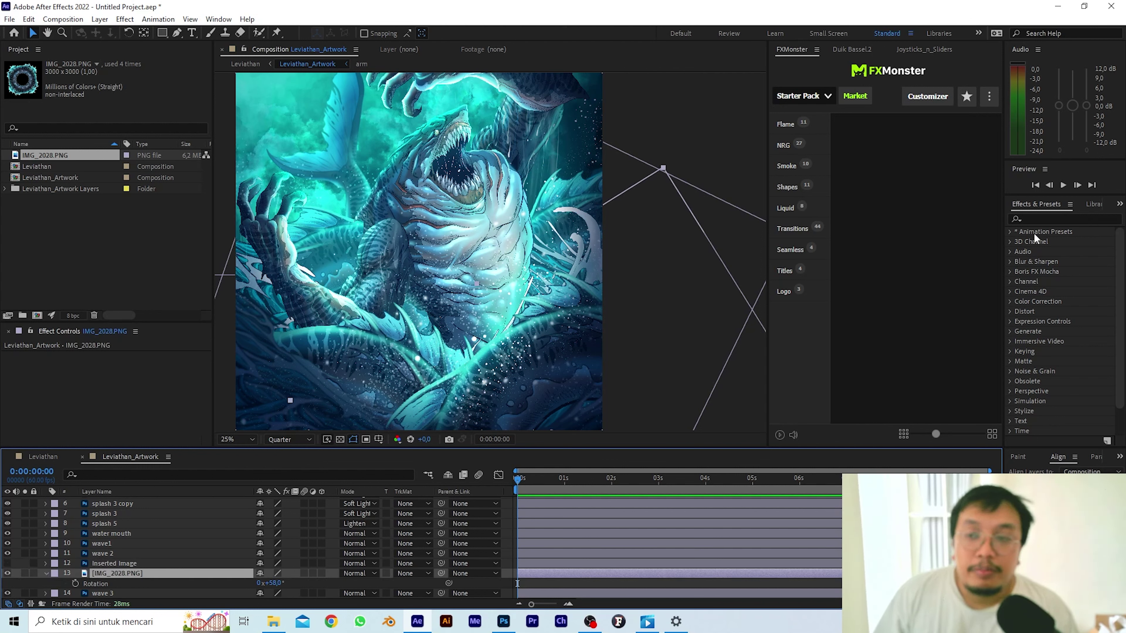
pyautogui.click(96, 563)
pyautogui.press('Delete')
pyautogui.click(100, 559)
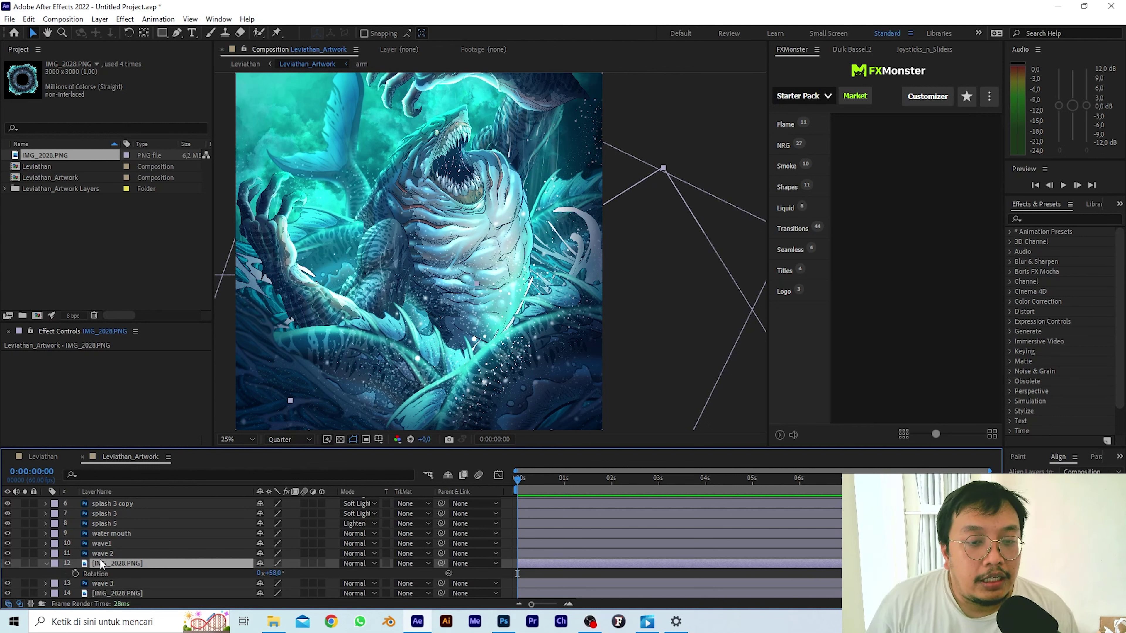
pyautogui.hotkey('ctrl', 'z')
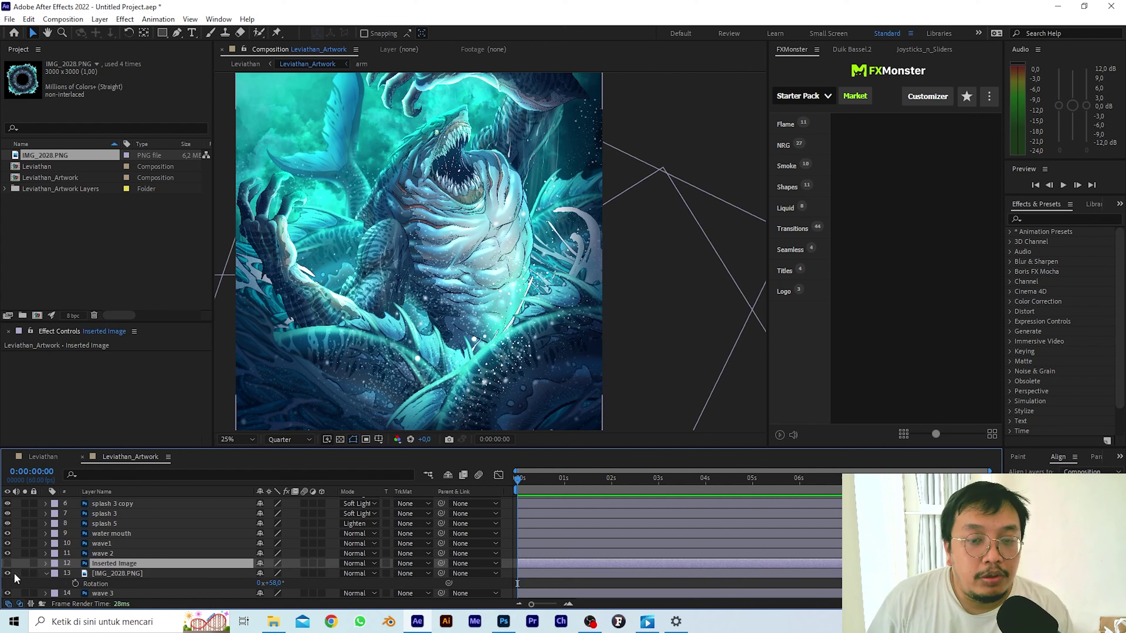
# Delete the hidden Inserted Image layer directly beneath wave 2 and select the 58° IMG_2028.PNG layer.
pyautogui.click(7, 564)
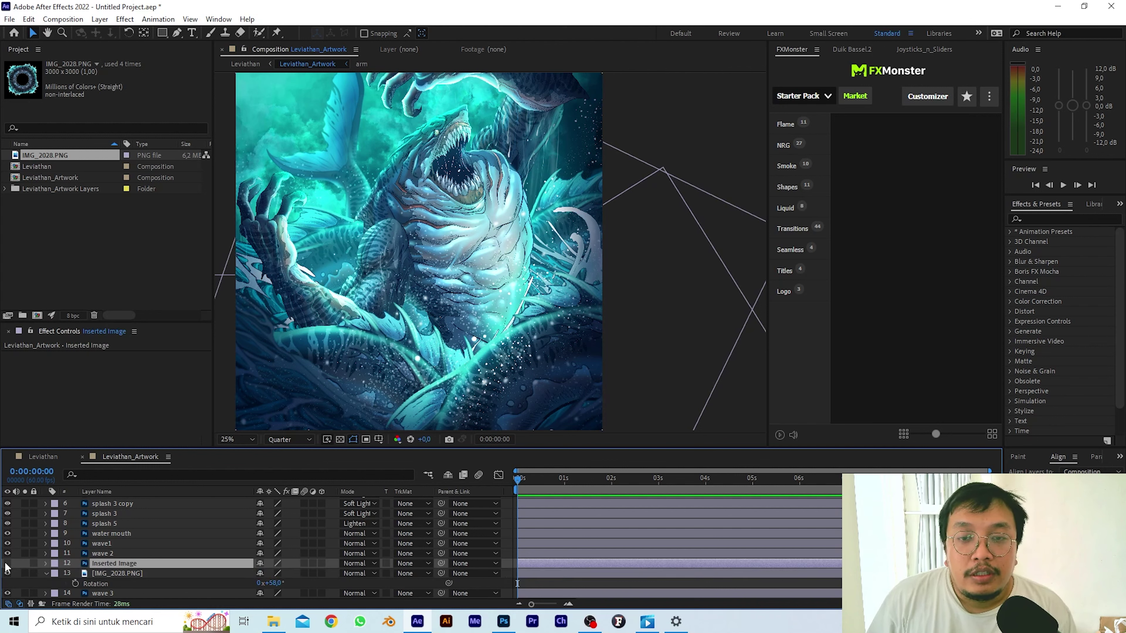
pyautogui.press('Delete')
pyautogui.click(136, 564)
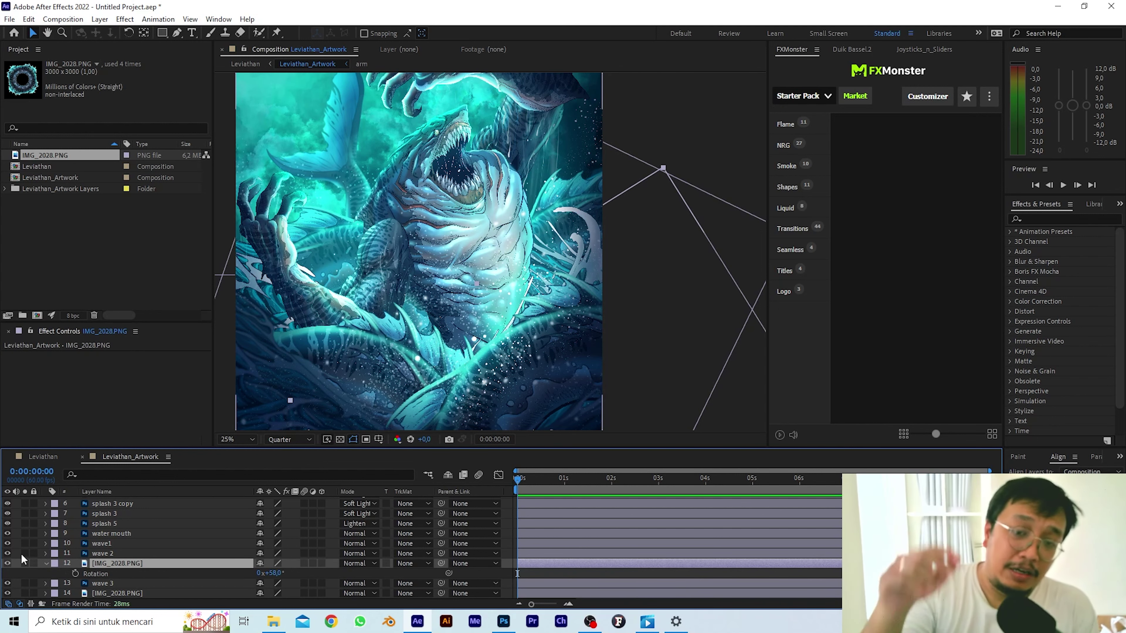
# Apply Gaussian Blur to the 58° IMG_2028.PNG layer beneath wave 2 and set its Blurriness to 25.
pyautogui.click(1038, 217)
pyautogui.write('gauss')
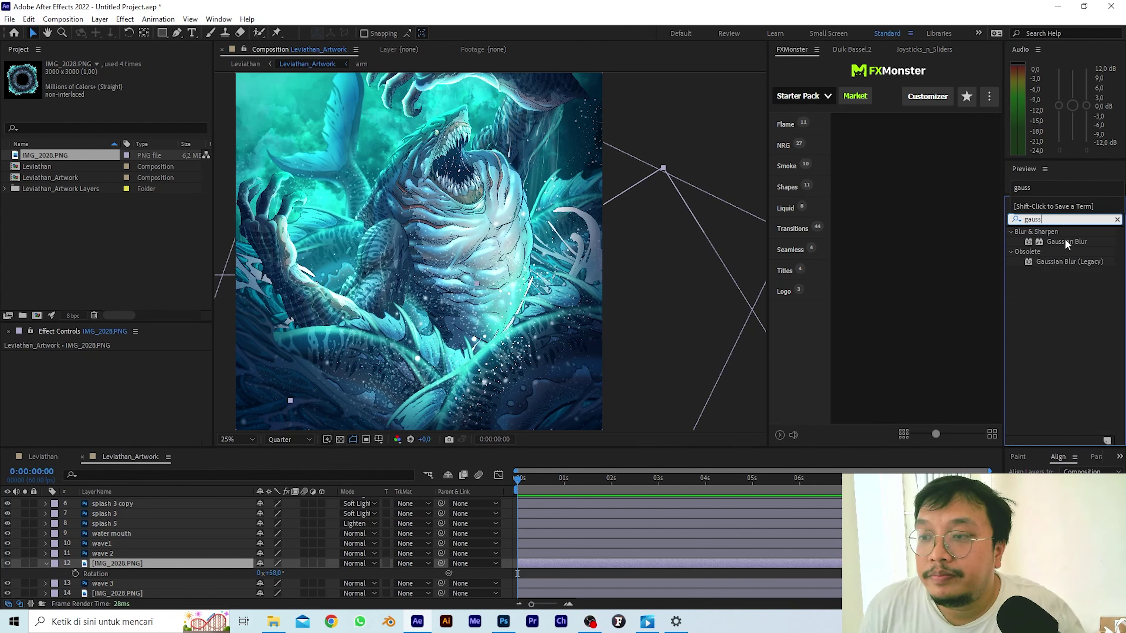
pyautogui.moveTo(1065, 241); pyautogui.dragTo(115, 561)
pyautogui.doubleClick(1064, 241)
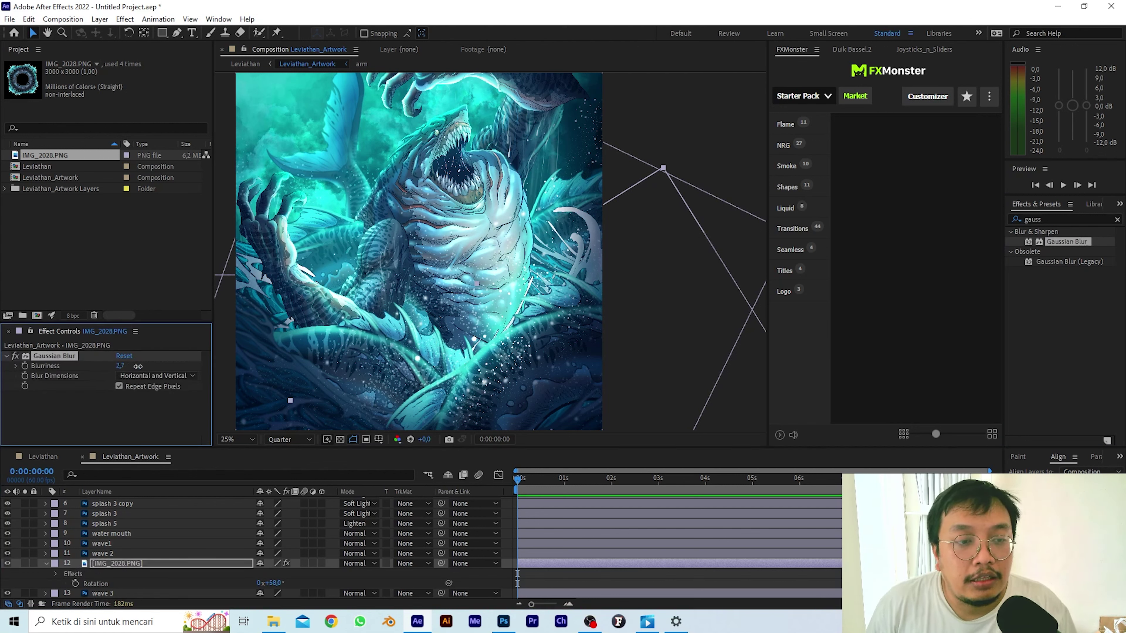
pyautogui.moveTo(137, 366); pyautogui.dragTo(148, 367)
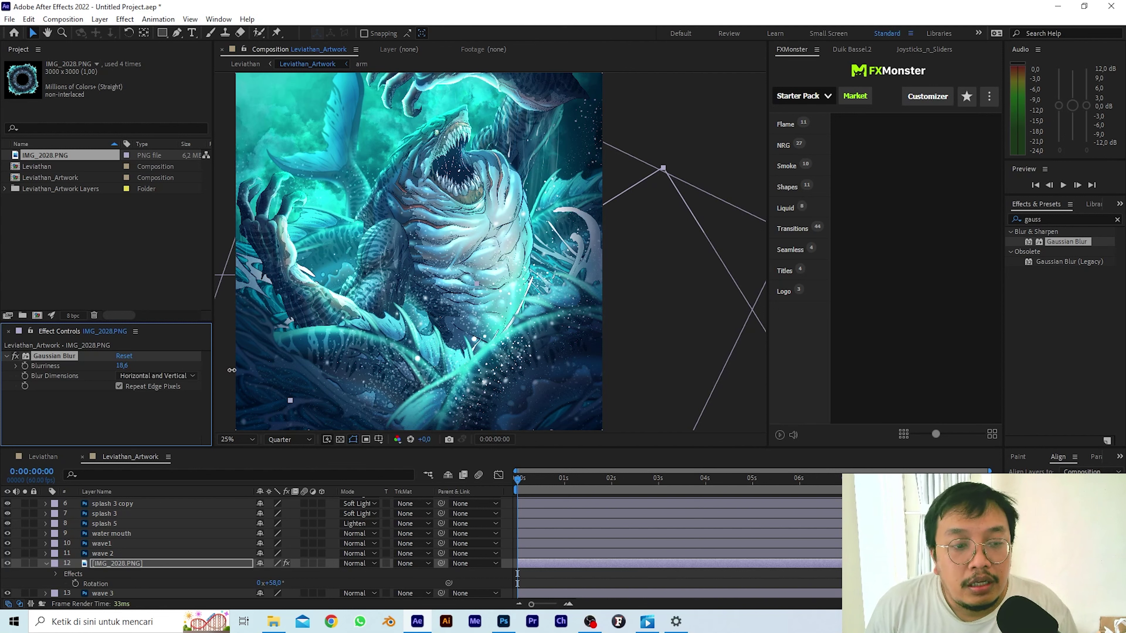
pyautogui.moveTo(237, 376); pyautogui.dragTo(221, 380)
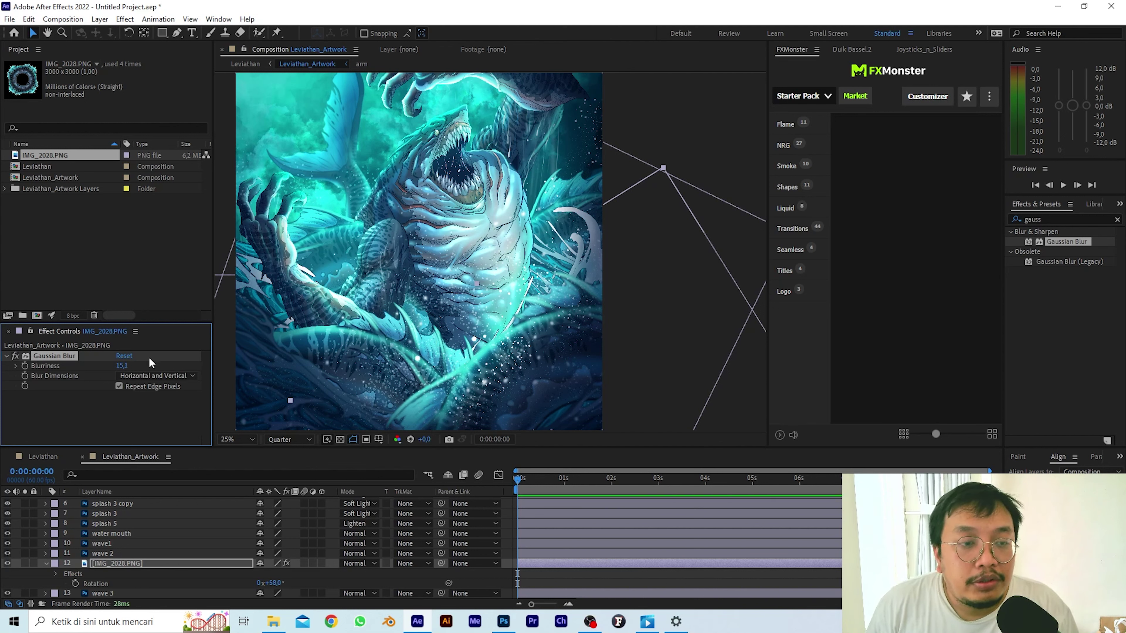
pyautogui.moveTo(130, 366); pyautogui.dragTo(180, 376)
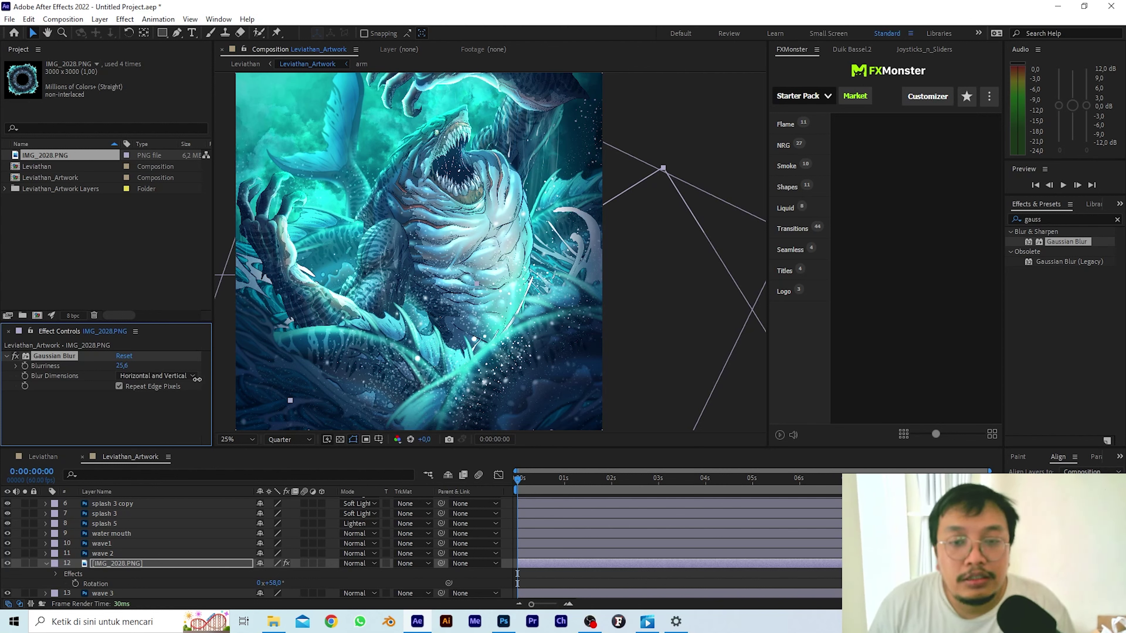
pyautogui.click(122, 366)
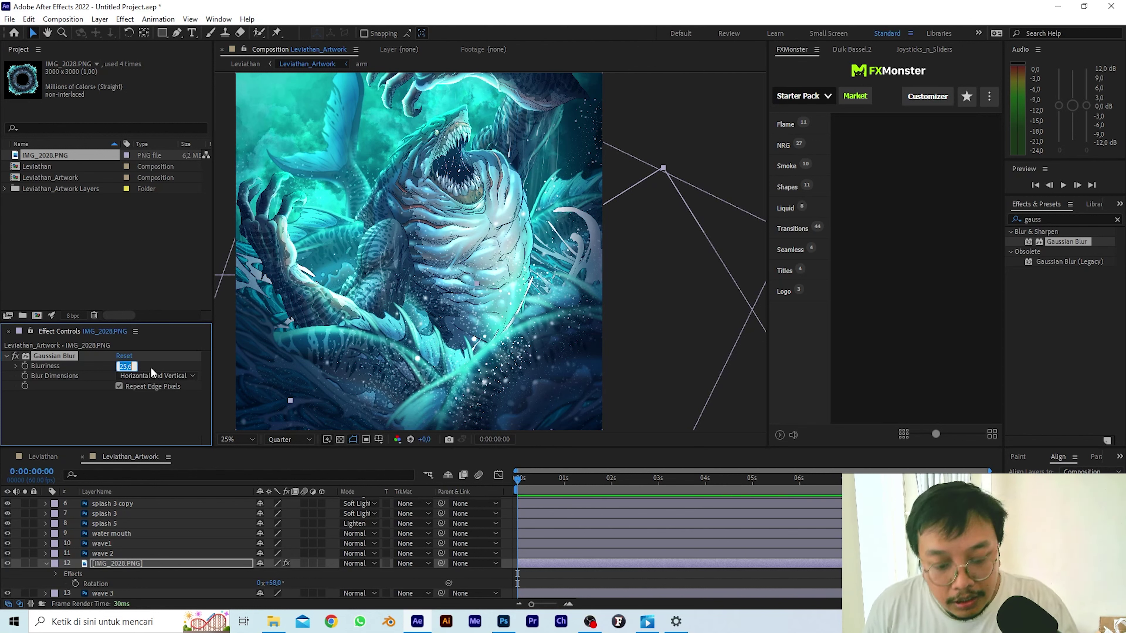
pyautogui.write('25')
pyautogui.press('Return')
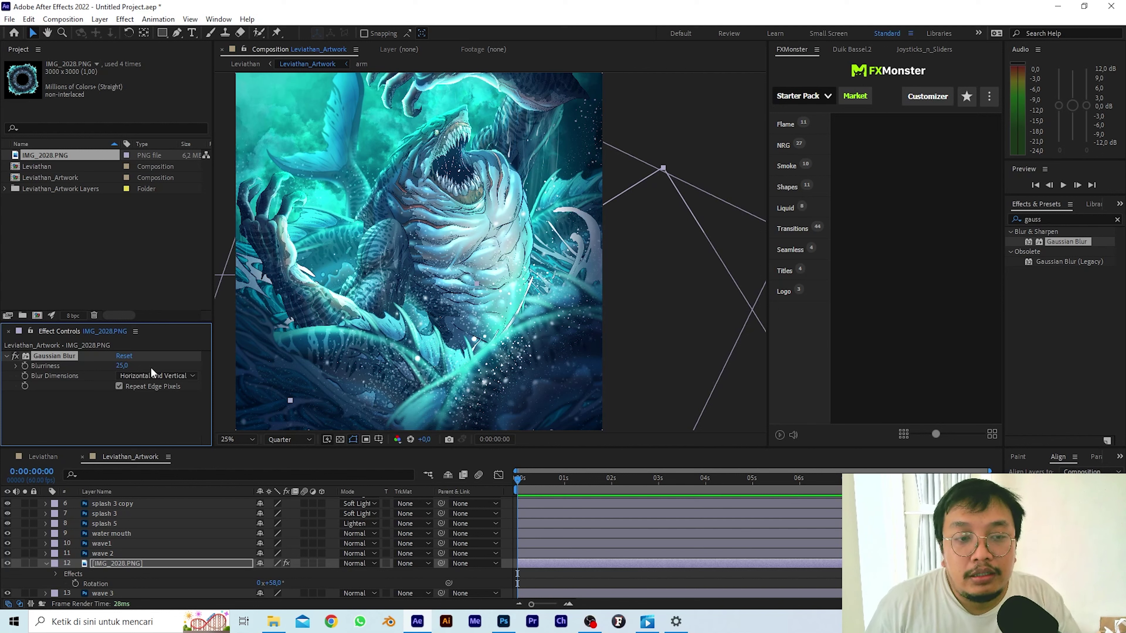
# Delete the hidden Inserted Image layer directly above wave4.
pyautogui.scroll(-3, 204, 540)
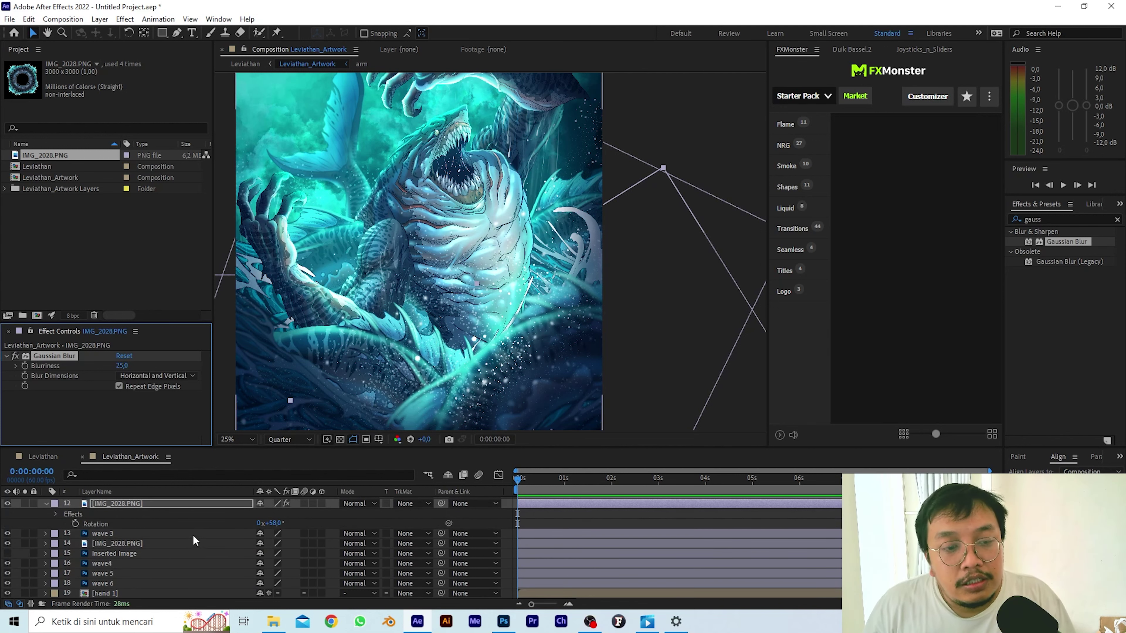
pyautogui.click(132, 549)
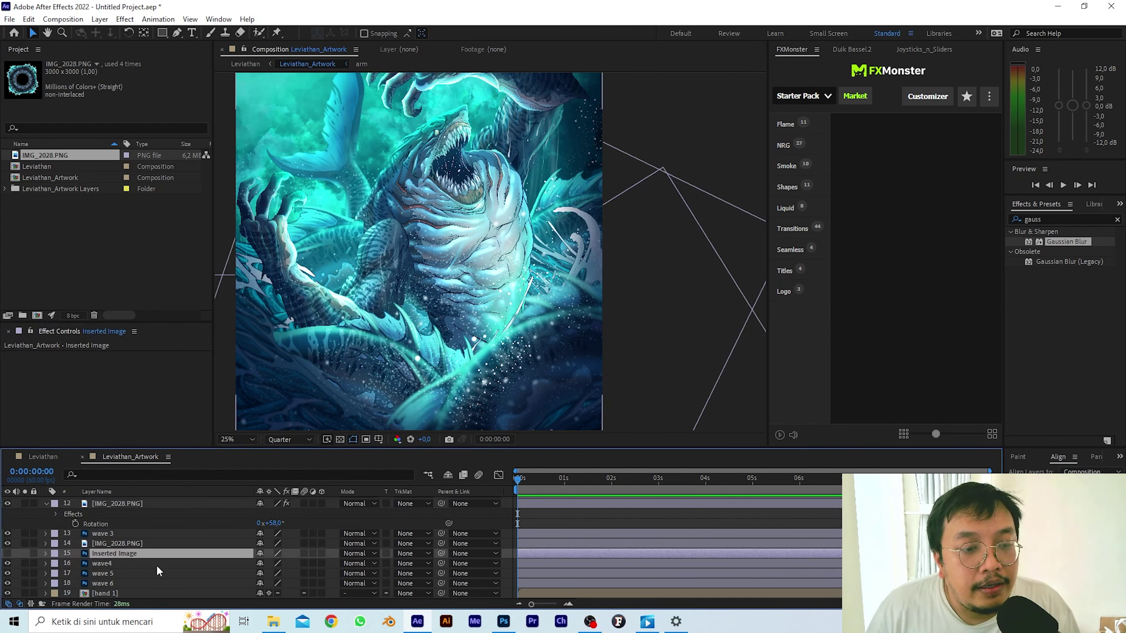
pyautogui.press('Delete')
# Apply Gaussian Blur with a Blurriness of 15 to the IMG_2028.PNG layer beneath wave 3.
pyautogui.click(135, 534)
pyautogui.click(141, 541)
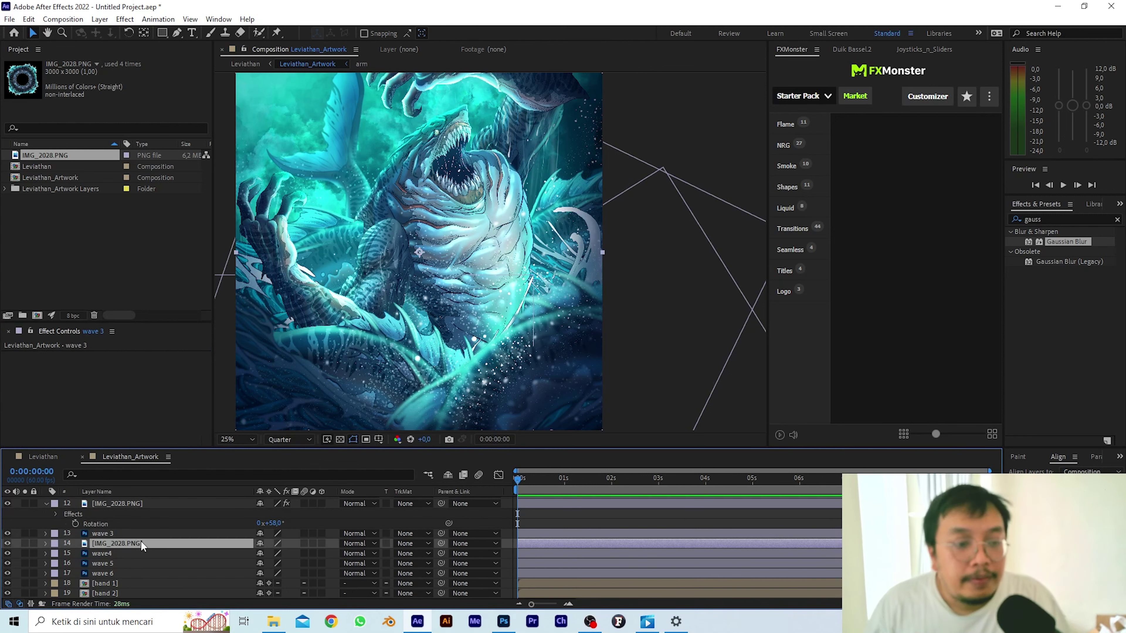
pyautogui.doubleClick(1059, 241)
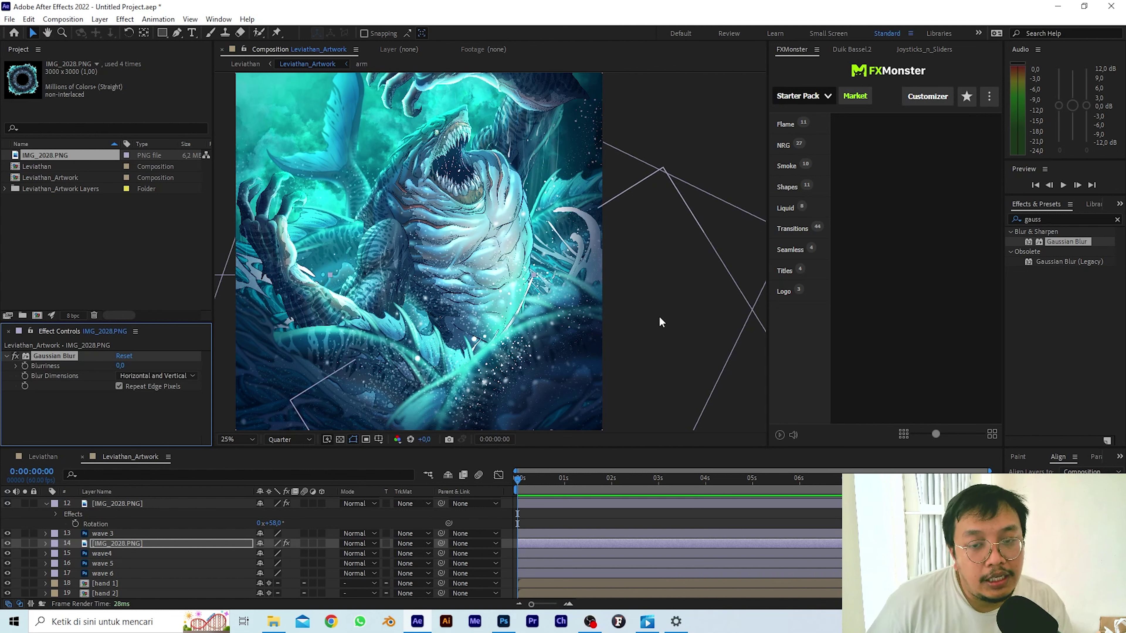
pyautogui.click(120, 365)
pyautogui.write('15')
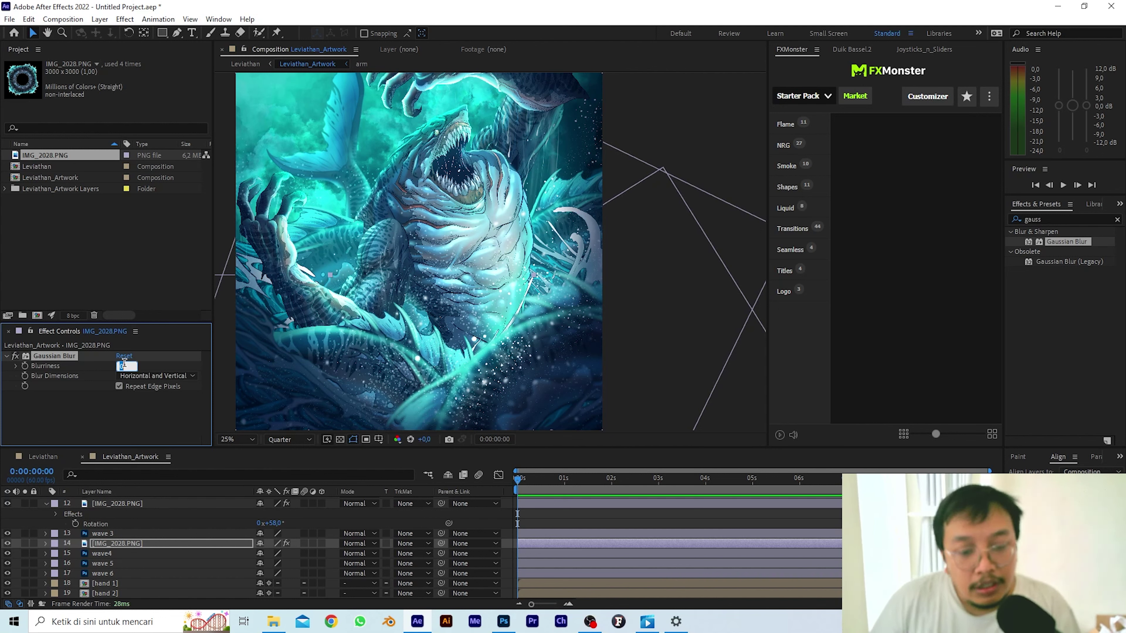
pyautogui.press('Return')
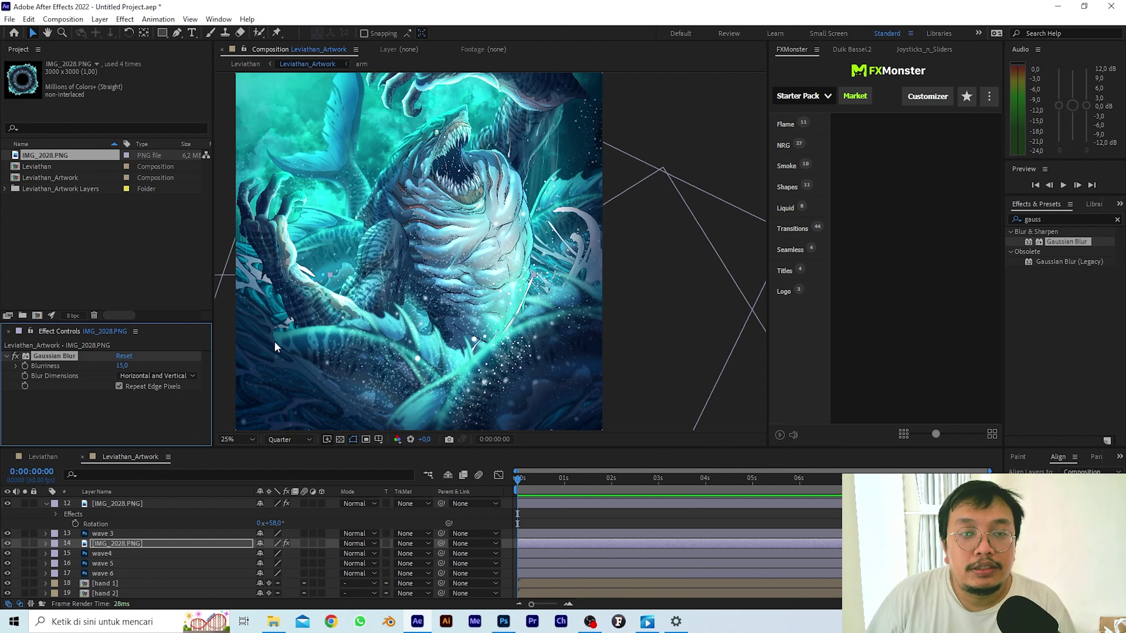
# Apply Gaussian Blur with a Blurriness of 10 to the 19° IMG_2028.PNG layer beneath color ambient 2.
pyautogui.scroll(-5, 210, 527)
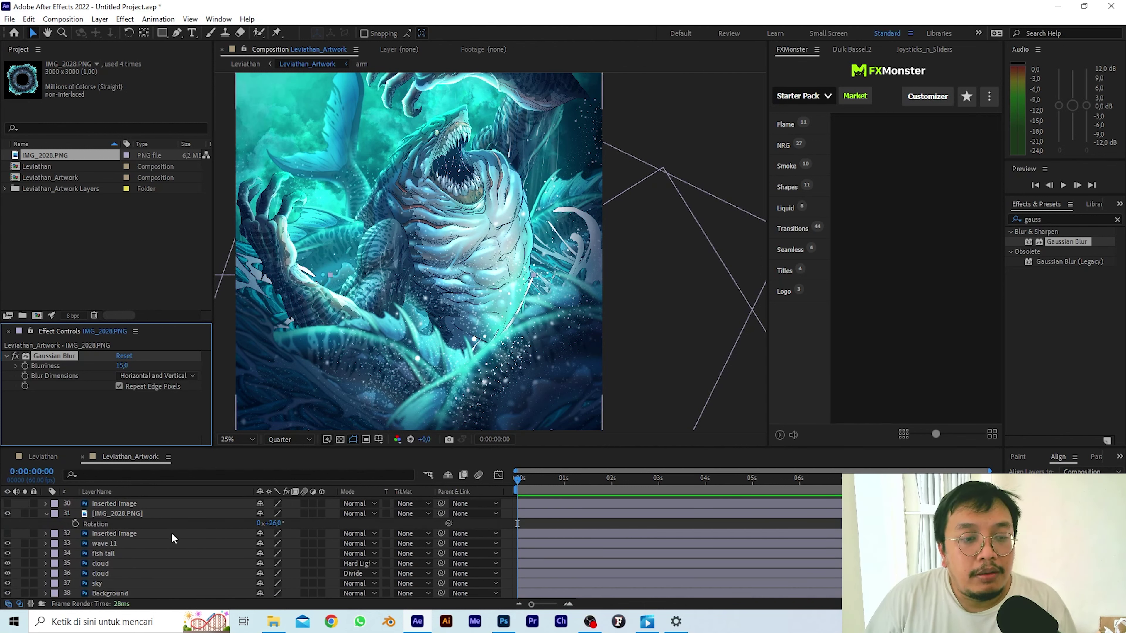
pyautogui.scroll(-1, 146, 532)
pyautogui.click(127, 513)
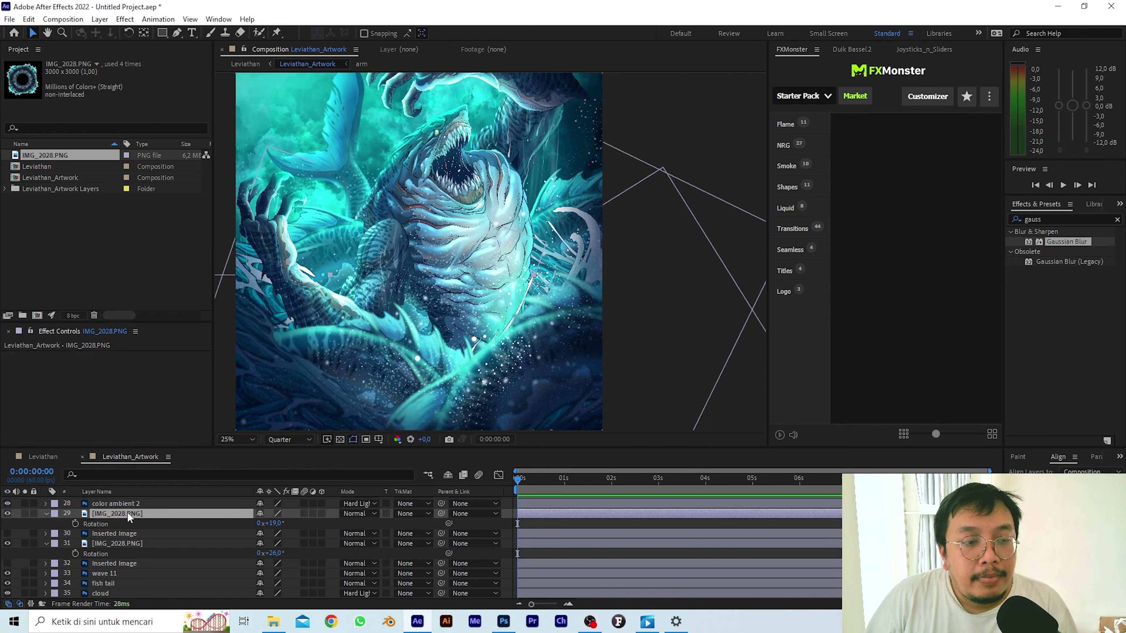
pyautogui.doubleClick(1047, 241)
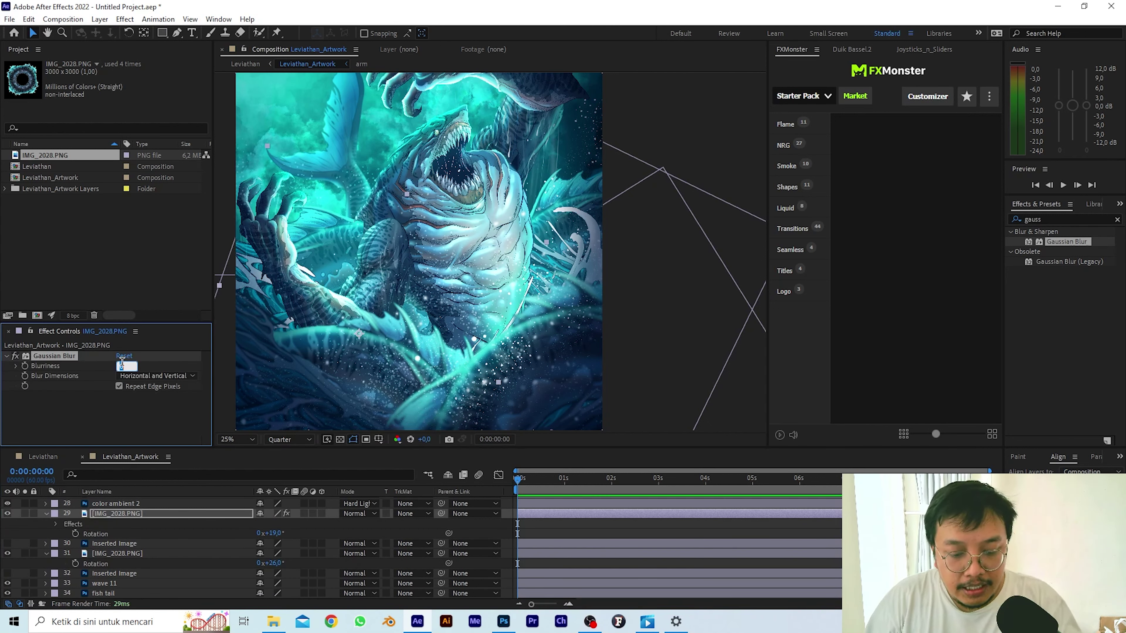
pyautogui.press('Return')
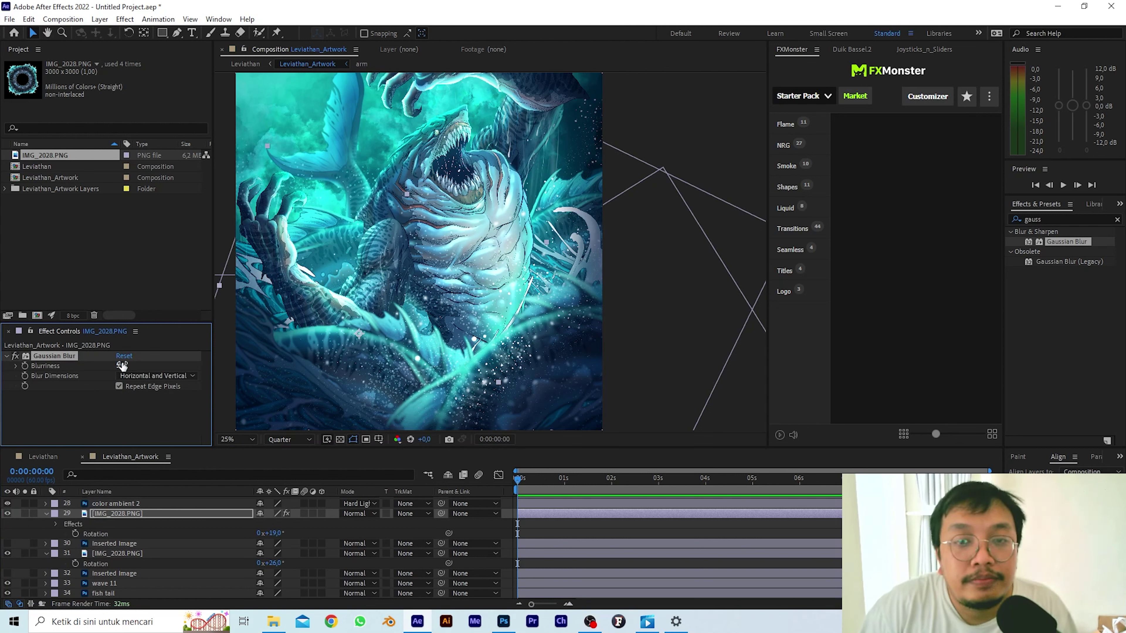
pyautogui.click(120, 367)
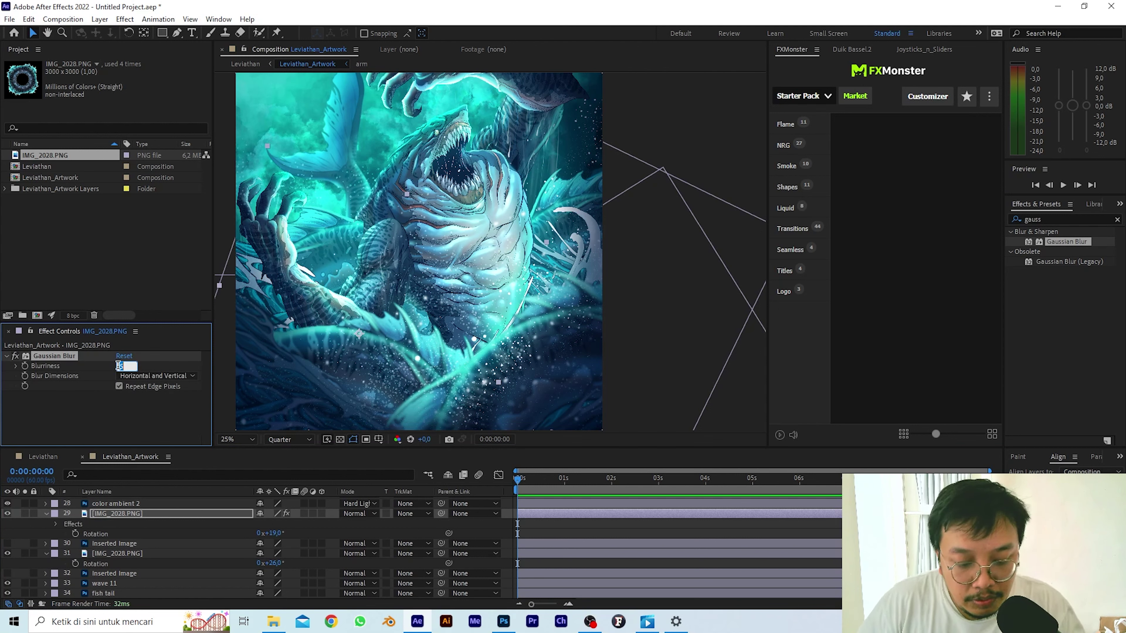
pyautogui.write('10')
pyautogui.press('Return')
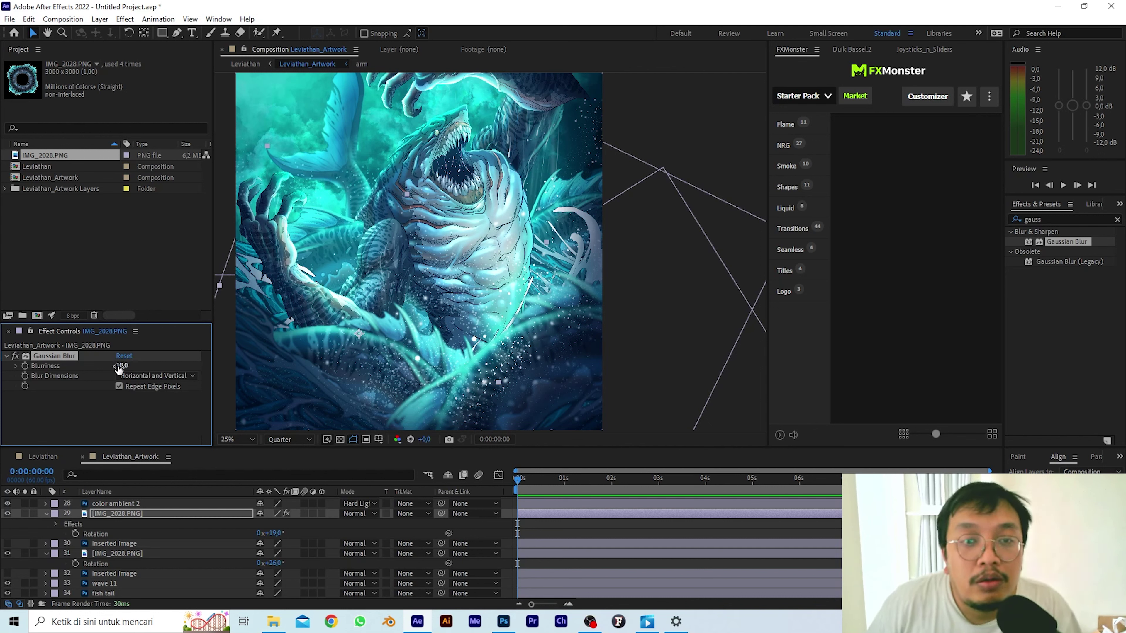
# Delete the hidden Inserted Image layer above the 26° IMG_2028.PNG layer and give that layer a Gaussian Blur with Blurriness 15.
pyautogui.click(94, 543)
pyautogui.press('Delete')
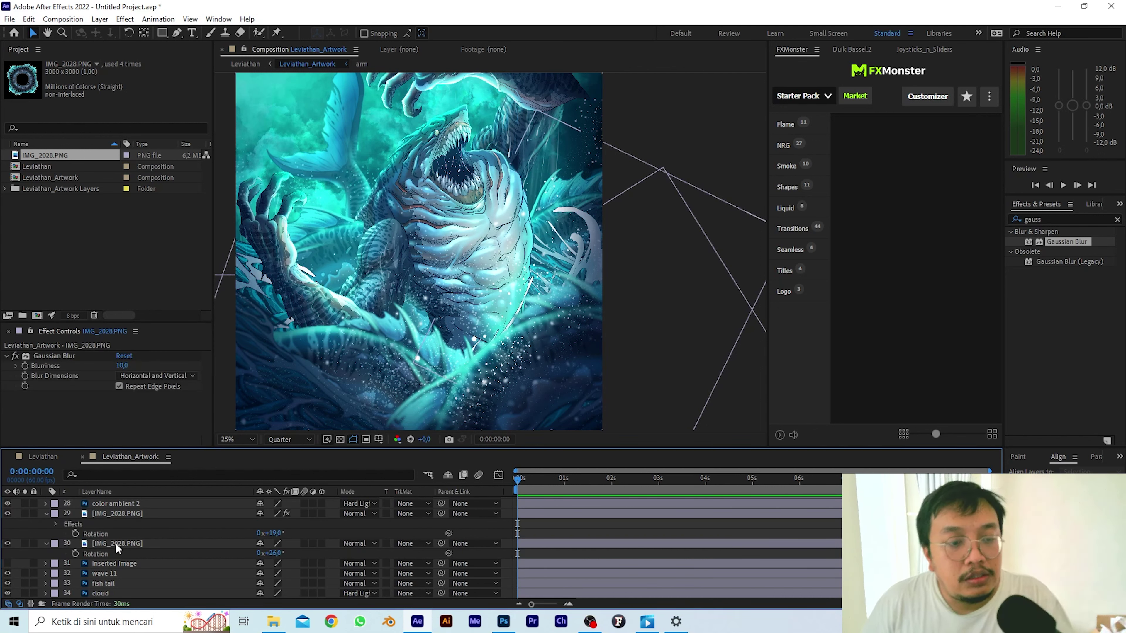
pyautogui.click(115, 542)
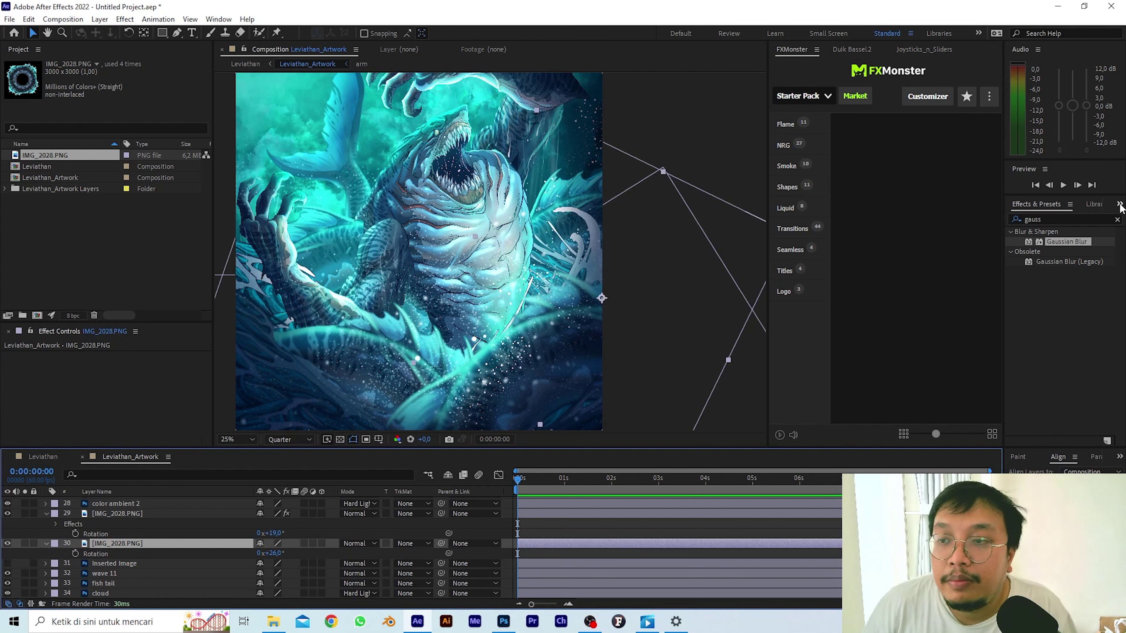
pyautogui.doubleClick(1061, 243)
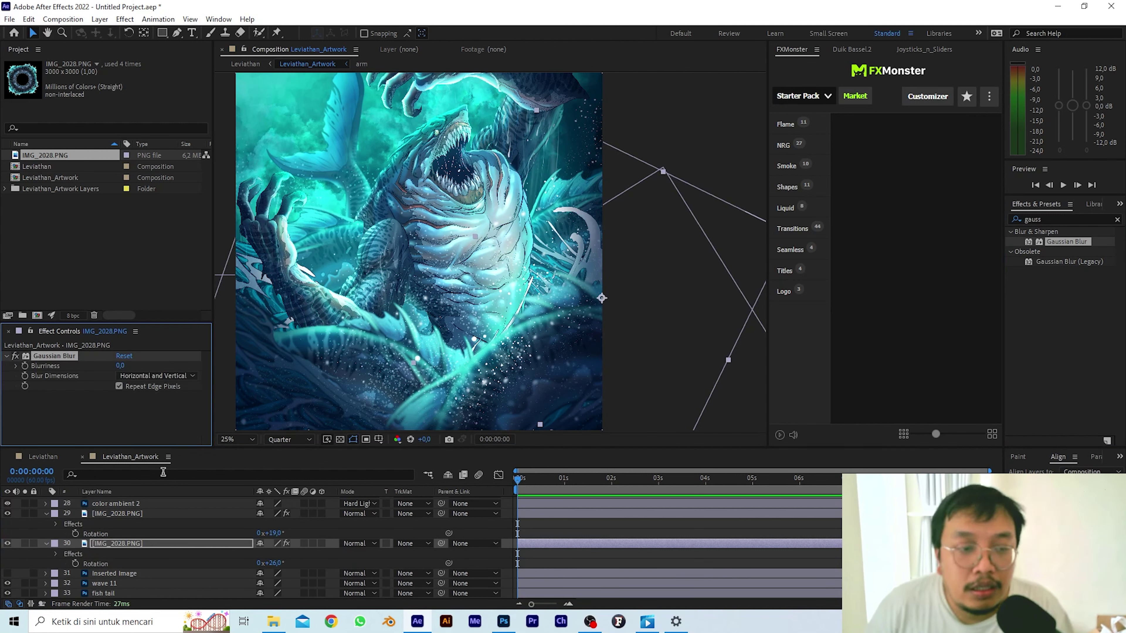
pyautogui.click(120, 366)
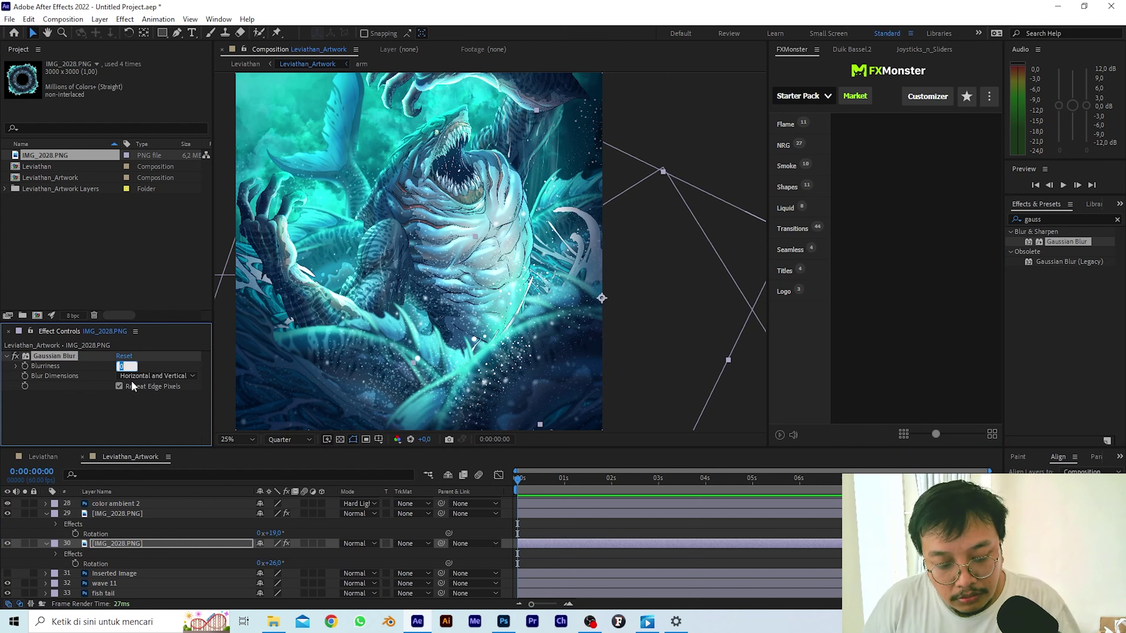
pyautogui.write('15')
pyautogui.press('Return')
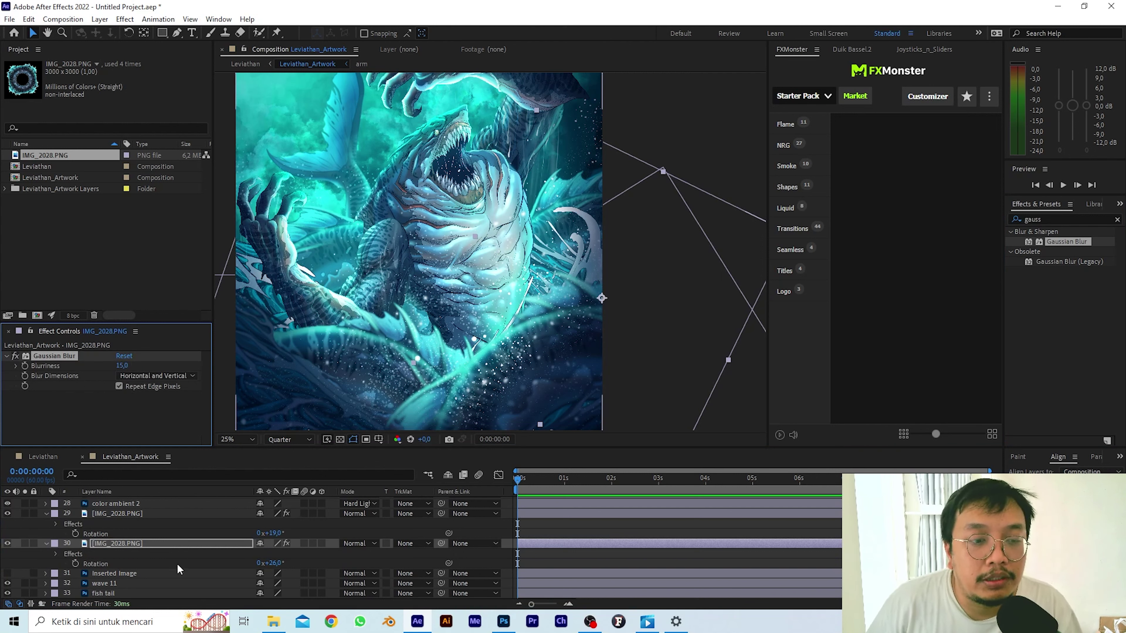
# Delete the remaining hidden Inserted Image layer directly above wave 11.
pyautogui.rightClick(126, 573)
pyautogui.click(90, 571)
pyautogui.press('Delete')
# Select the splash 4 layer, toggle its visibility to compare the artwork with and without it, and reveal its Opacity property.
pyautogui.scroll(7, 107, 556)
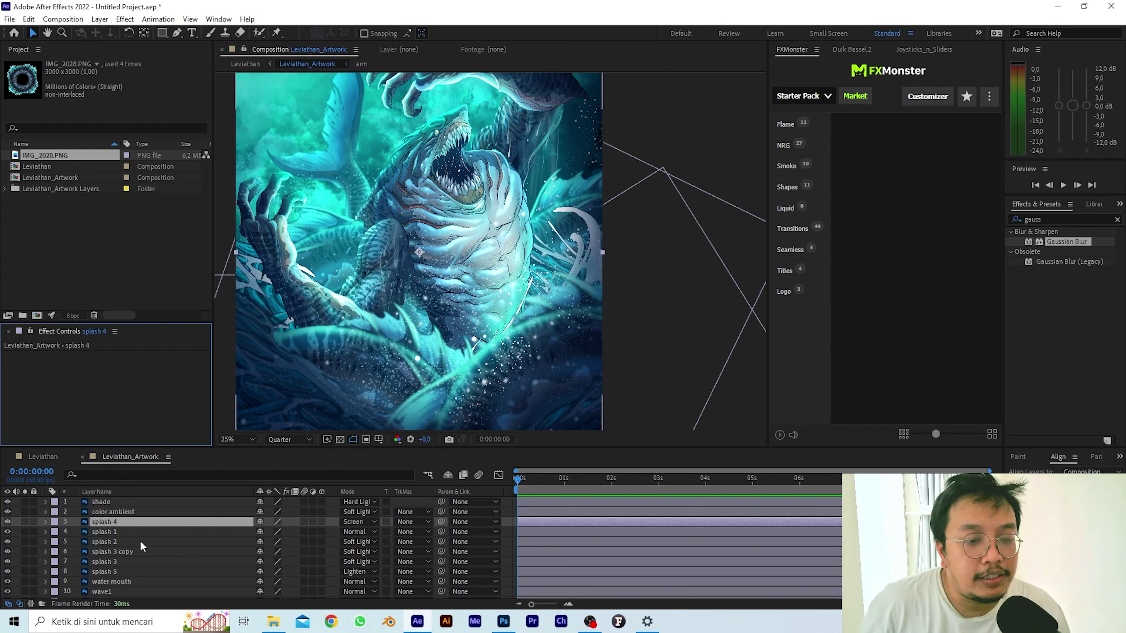
pyautogui.click(116, 533)
pyautogui.click(130, 524)
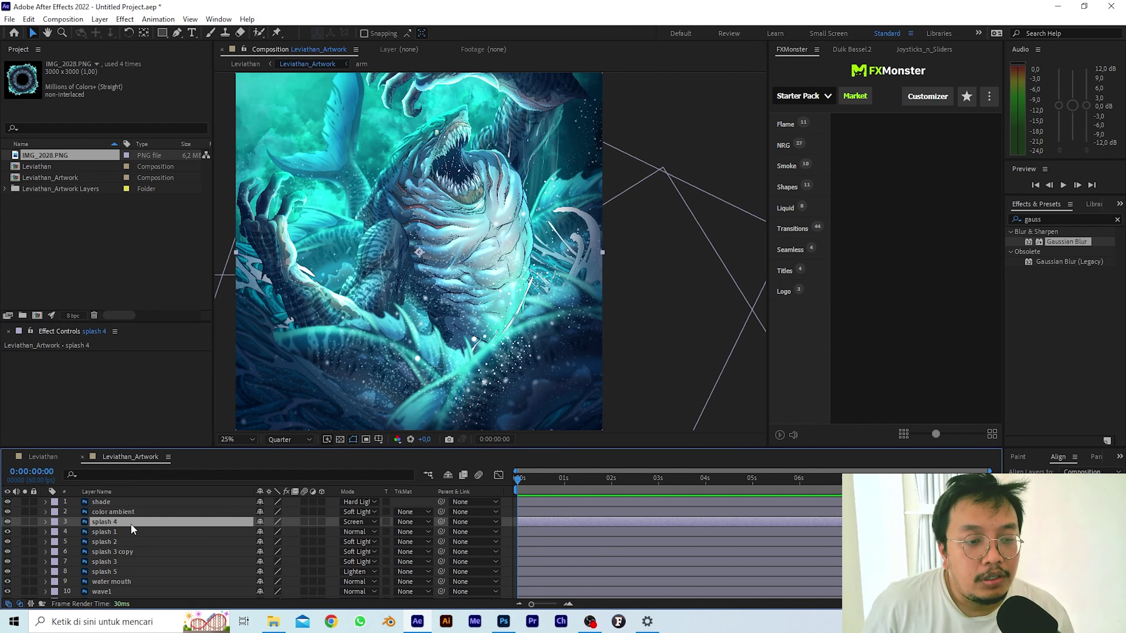
pyautogui.scroll(-1, 133, 559)
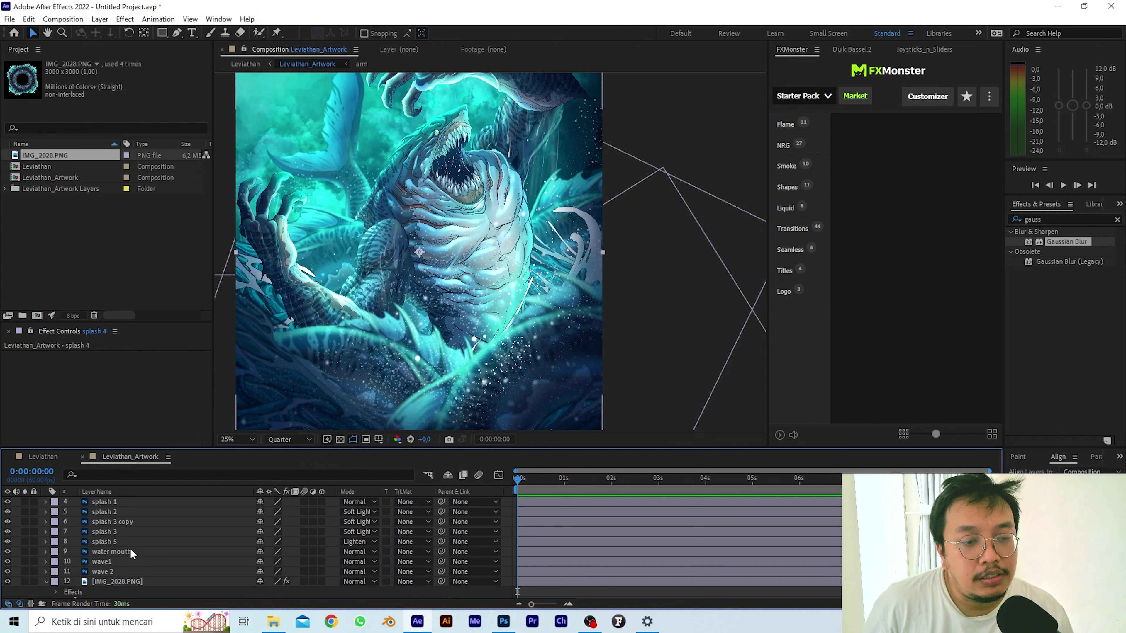
pyautogui.scroll(1, 133, 534)
pyautogui.click(8, 522)
pyautogui.click(7, 522)
pyautogui.click(8, 522)
pyautogui.click(8, 522)
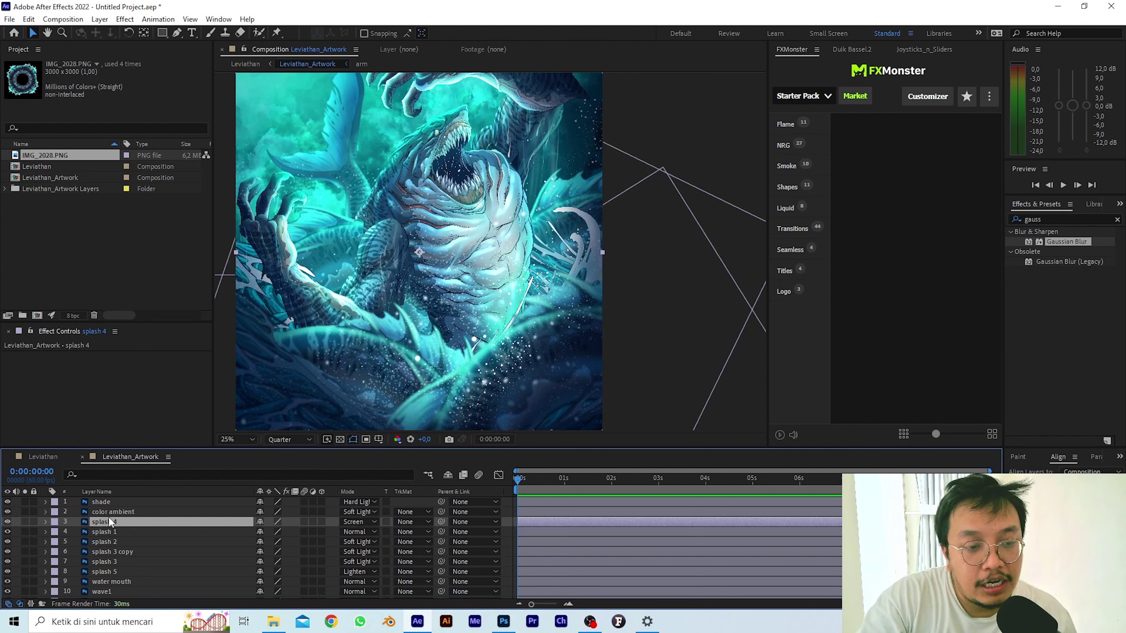
pyautogui.press('t')
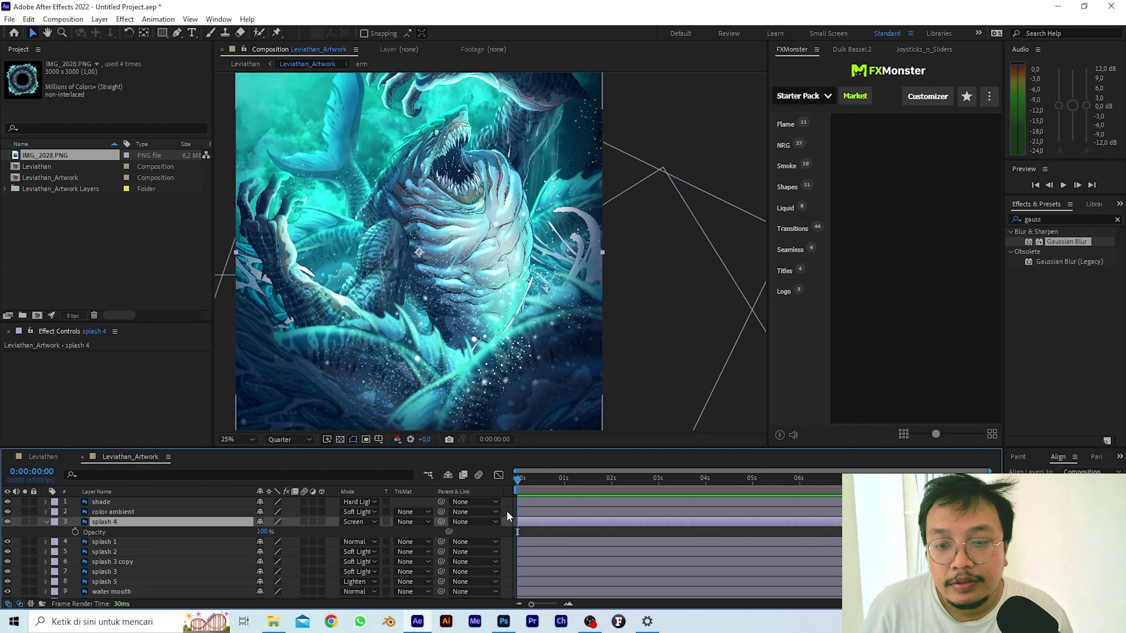
# Examine the composition frame by frame from 0:00:02:22 to 0:00:02:30.
pyautogui.click(629, 478)
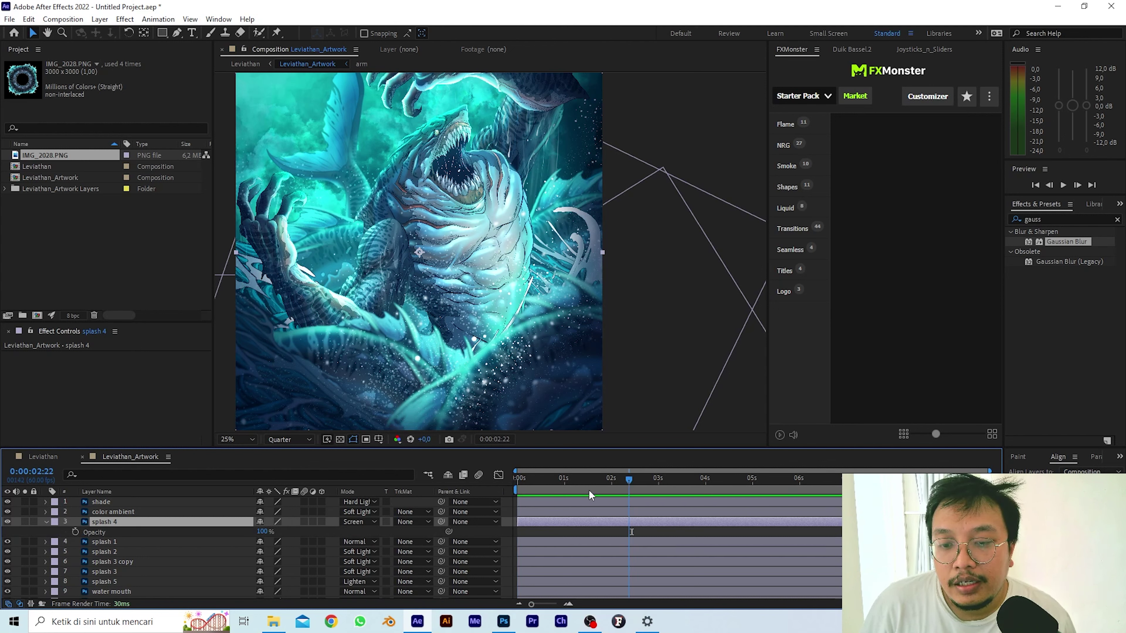
pyautogui.press('pagedown')
pyautogui.press('pagedown')
pyautogui.press('pagedown')
pyautogui.press('pagedown')
pyautogui.press('pagedown')
pyautogui.press('pagedown')
pyautogui.press('pagedown')
pyautogui.press('pagedown')
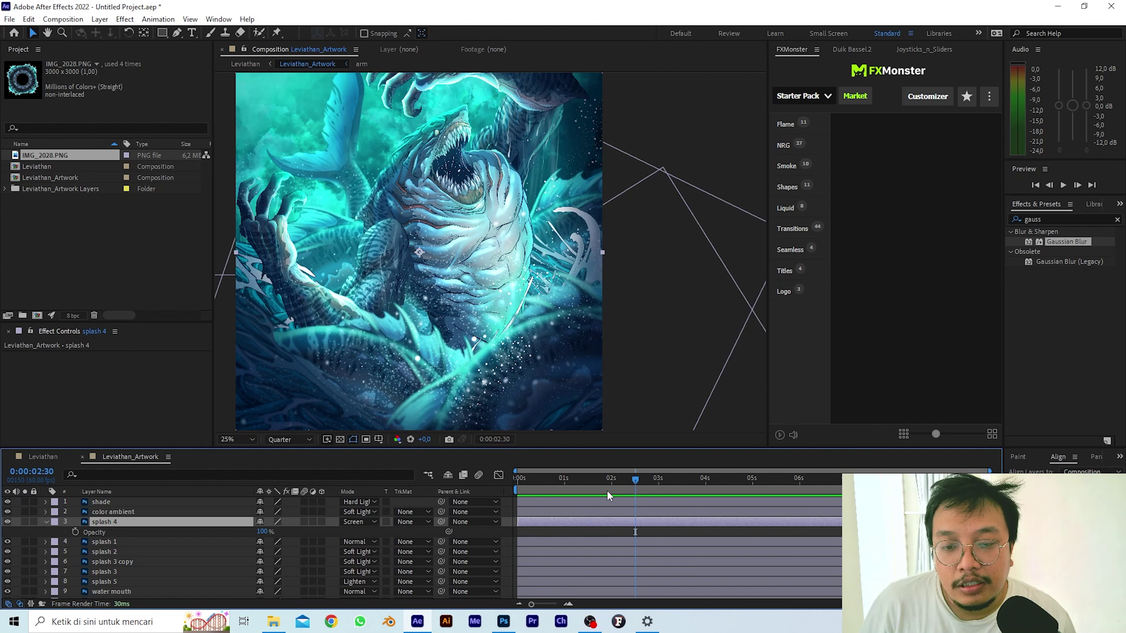
# Enable Opacity keyframing on splash 4 at the composition start and set the Opacity there to 0%.
pyautogui.press('Home')
pyautogui.click(75, 531)
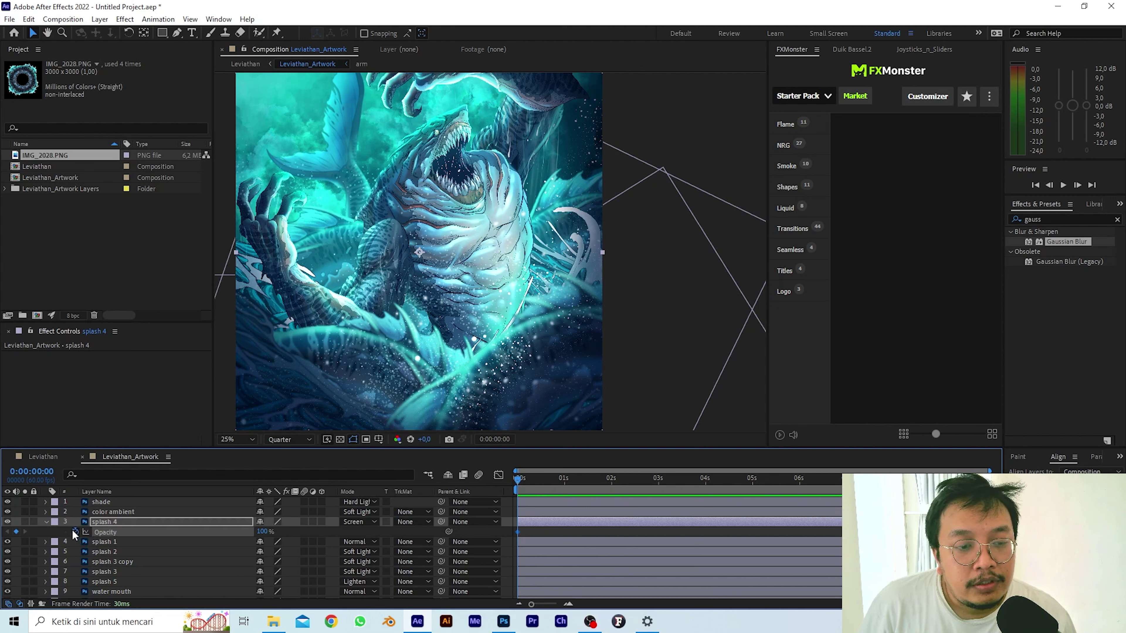
pyautogui.moveTo(263, 531); pyautogui.dragTo(115, 536)
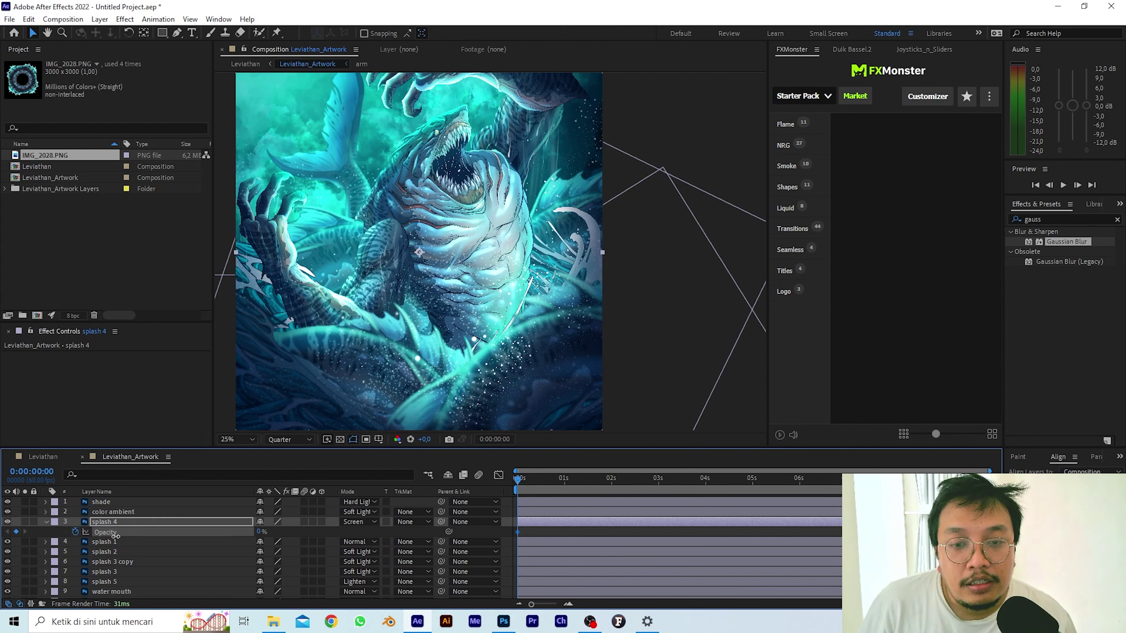
# Set splash 4's Opacity to 100% at 0:00:00:31.
pyautogui.click(517, 478)
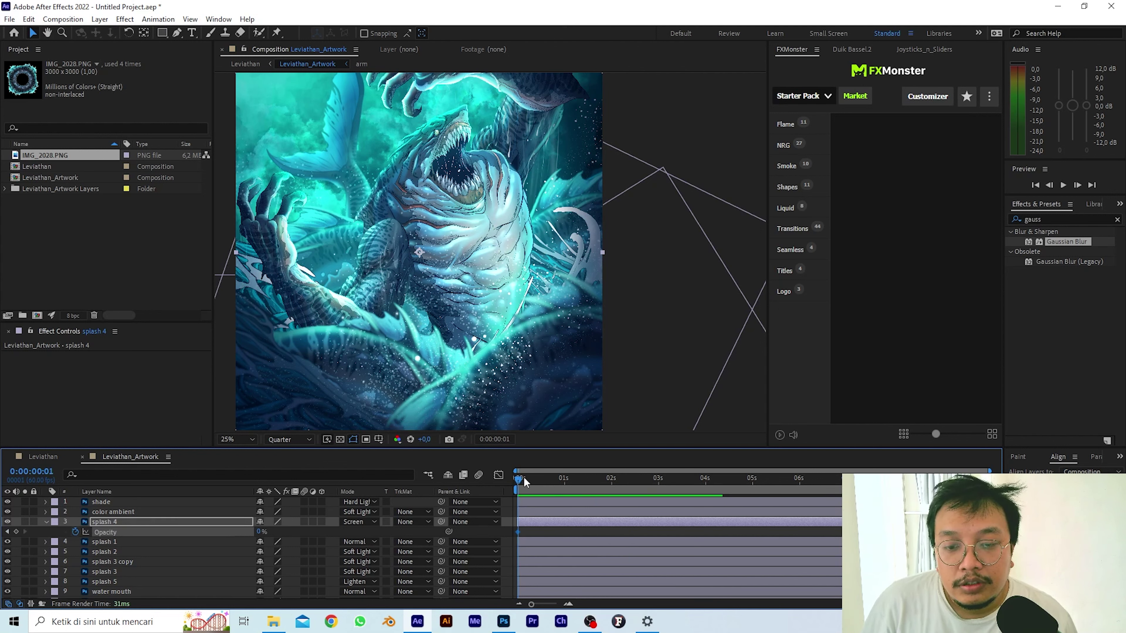
pyautogui.moveTo(523, 477); pyautogui.dragTo(538, 478)
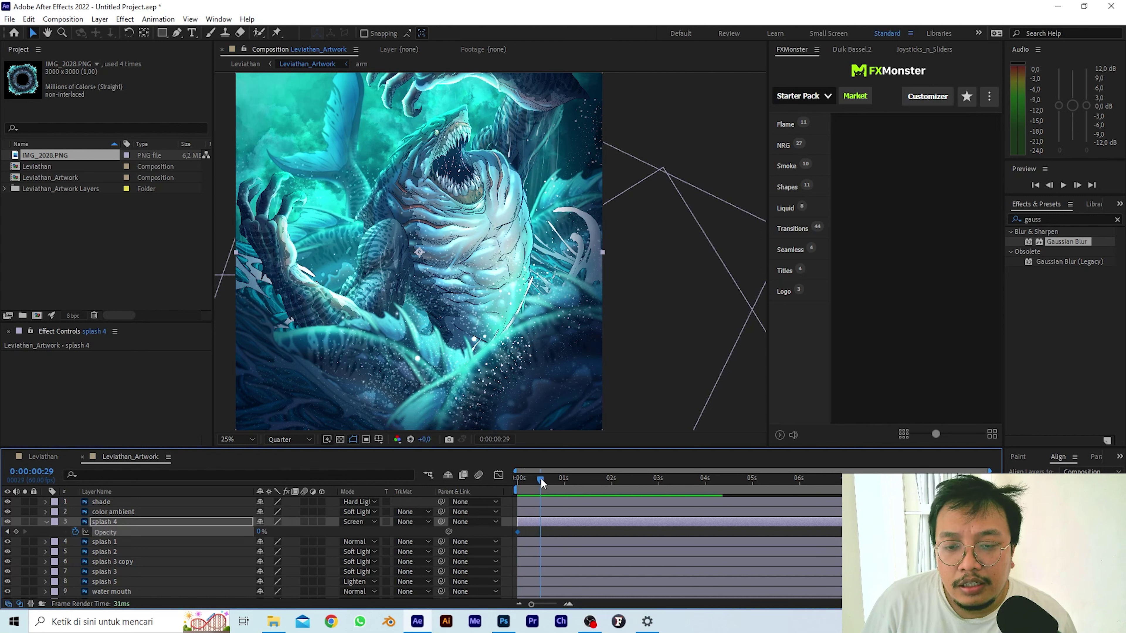
pyautogui.moveTo(261, 530); pyautogui.dragTo(379, 530)
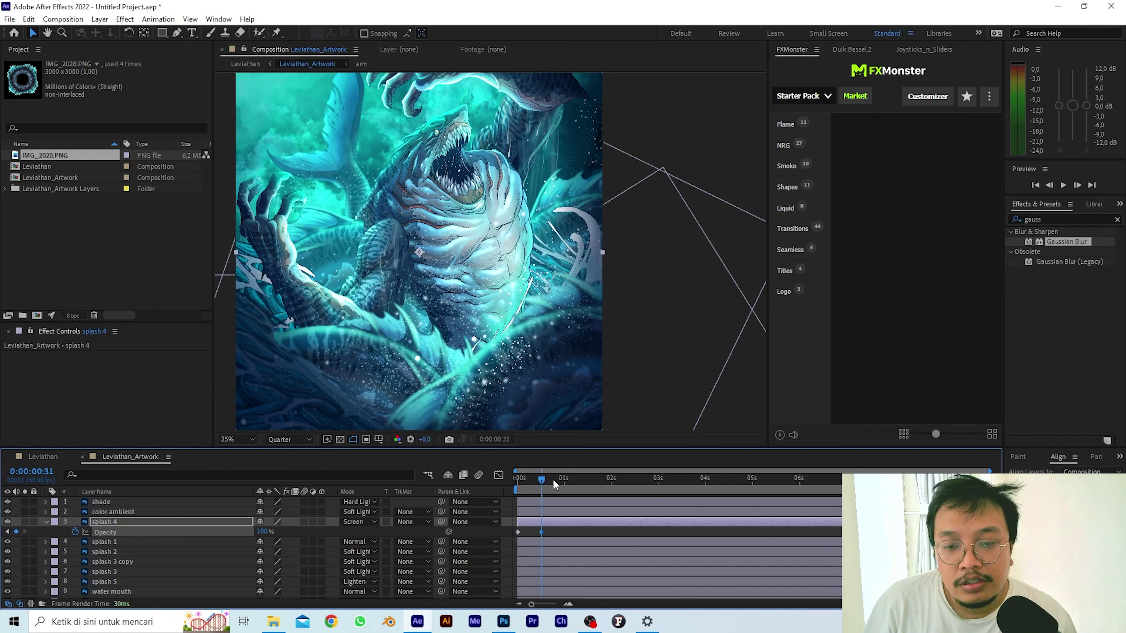
# Copy splash 4's two Opacity keyframes to 0:00:01:37 and shift the pasted pair so its 100% keyframe sits at 0:00:02:33.
pyautogui.moveTo(549, 528); pyautogui.dragTo(515, 534)
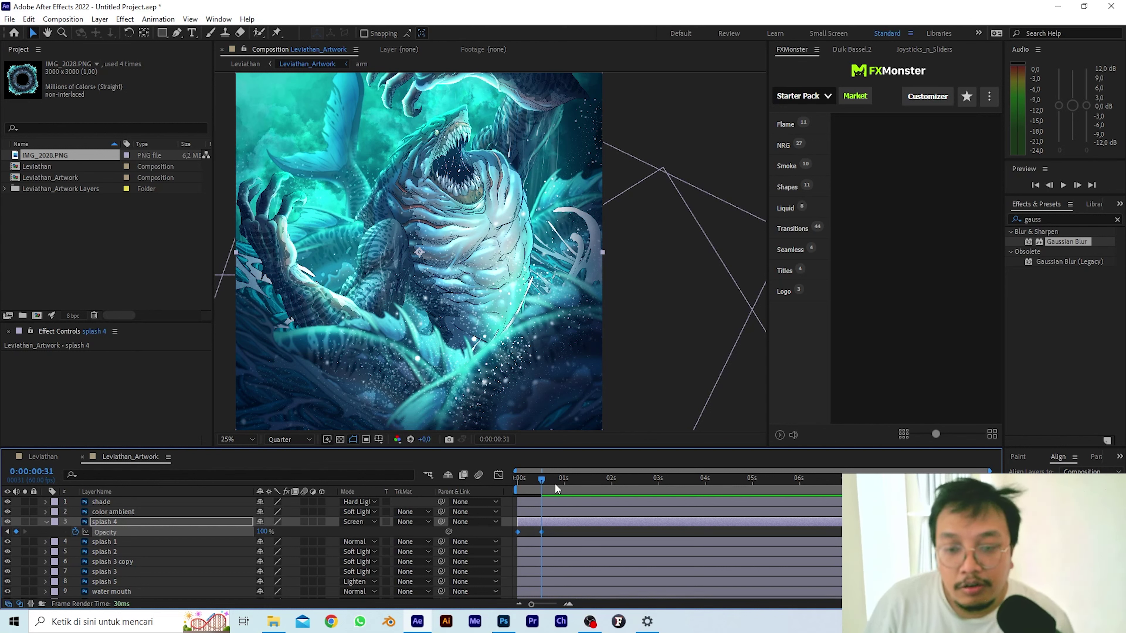
pyautogui.click(545, 480)
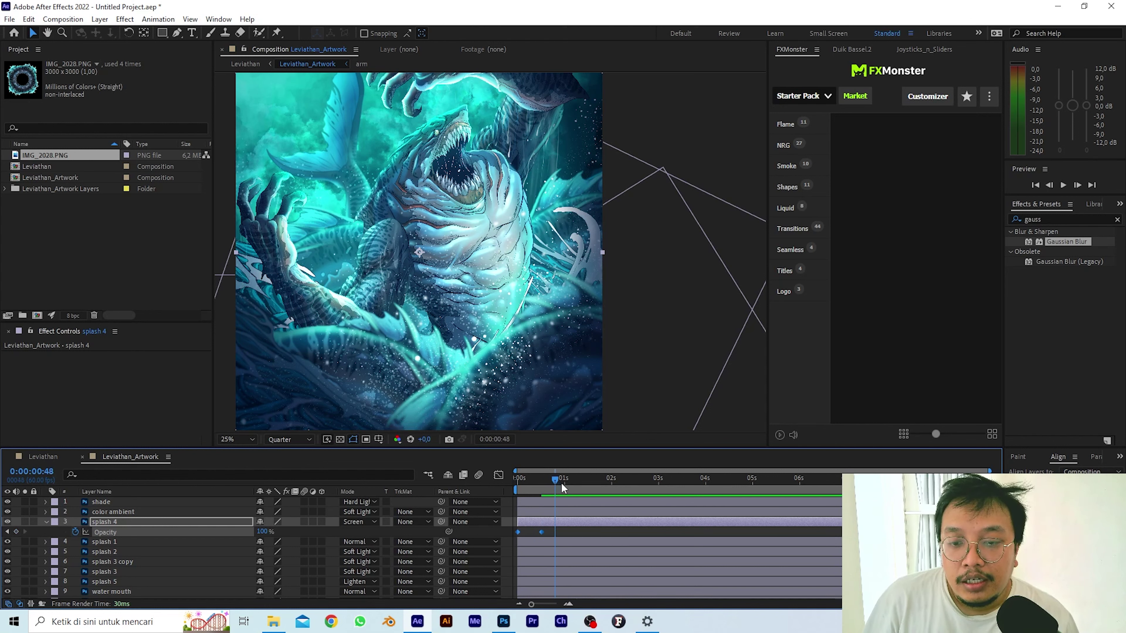
pyautogui.moveTo(573, 486); pyautogui.dragTo(591, 487)
pyautogui.hotkey('ctrl', 'c')
pyautogui.hotkey('ctrl', 'v')
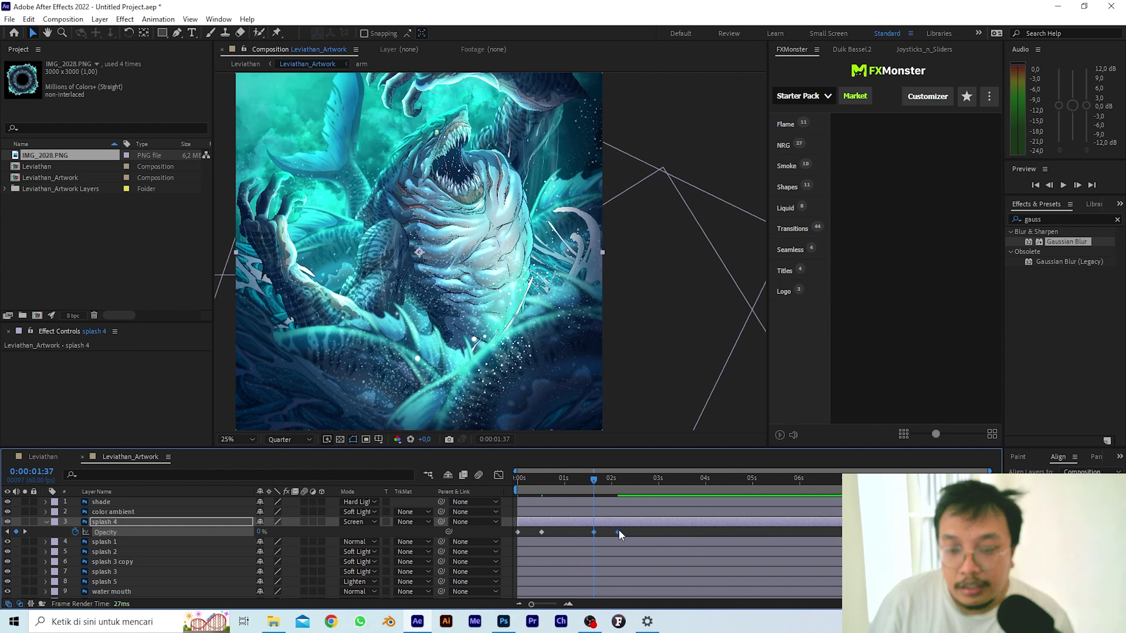
pyautogui.moveTo(617, 532)
pyautogui.mouseDown()
pyautogui.moveTo(633, 531)
pyautogui.moveTo(635, 479)
pyautogui.moveTo(635, 530)
pyautogui.mouseUp()
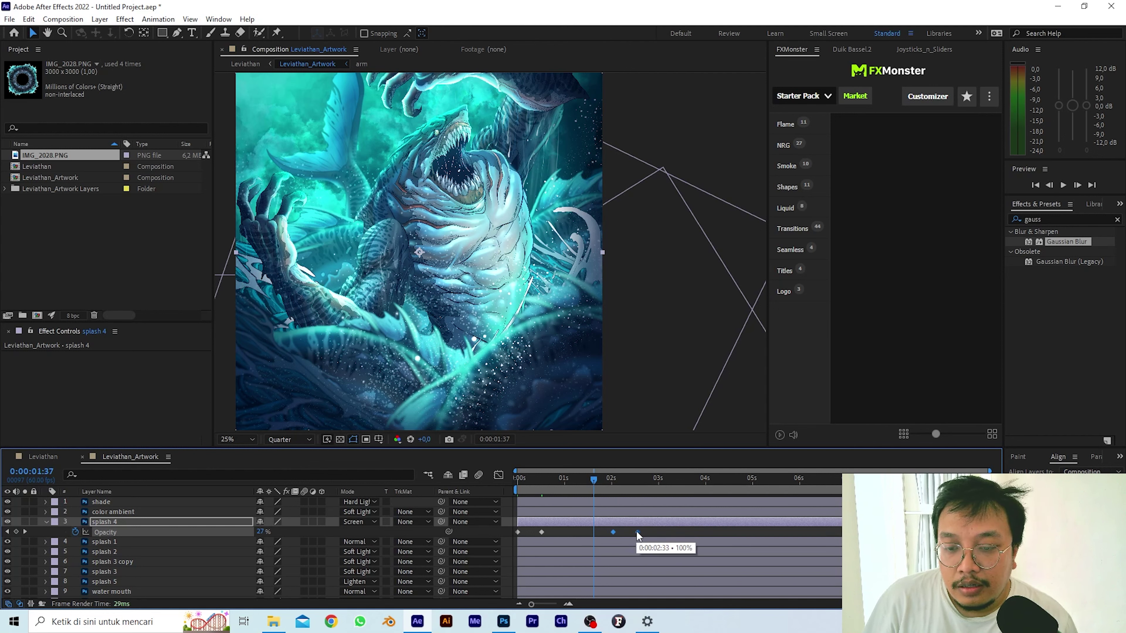
# Apply Time-Reverse Keyframes to the pasted pair of Opacity keyframes on splash 4.
pyautogui.rightClick(636, 531)
pyautogui.moveTo(645, 529)
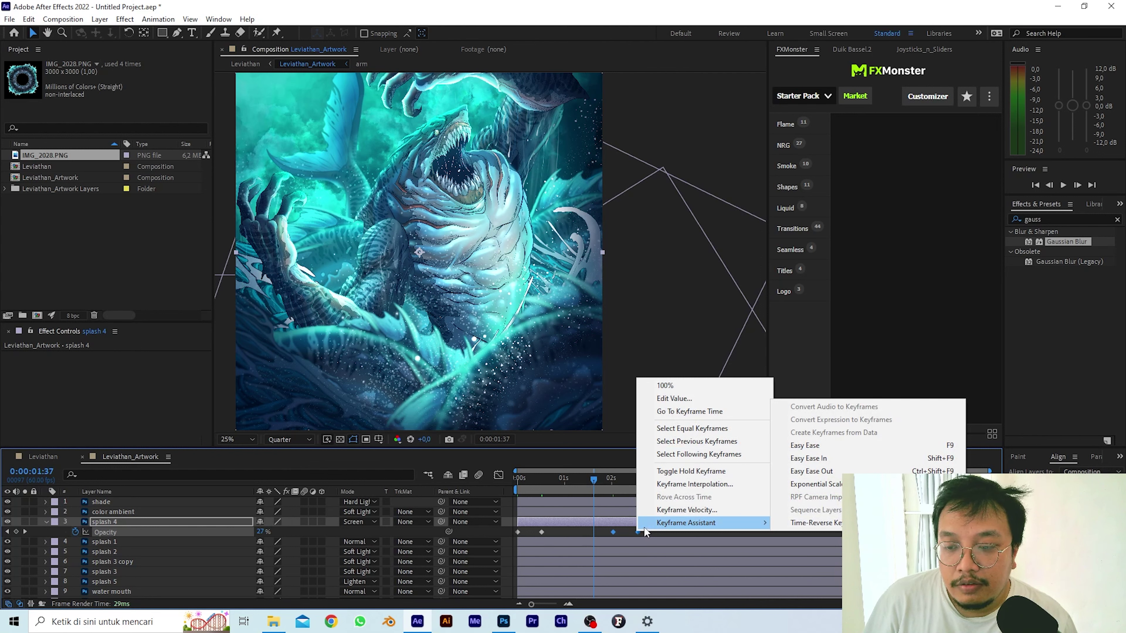
pyautogui.click(819, 523)
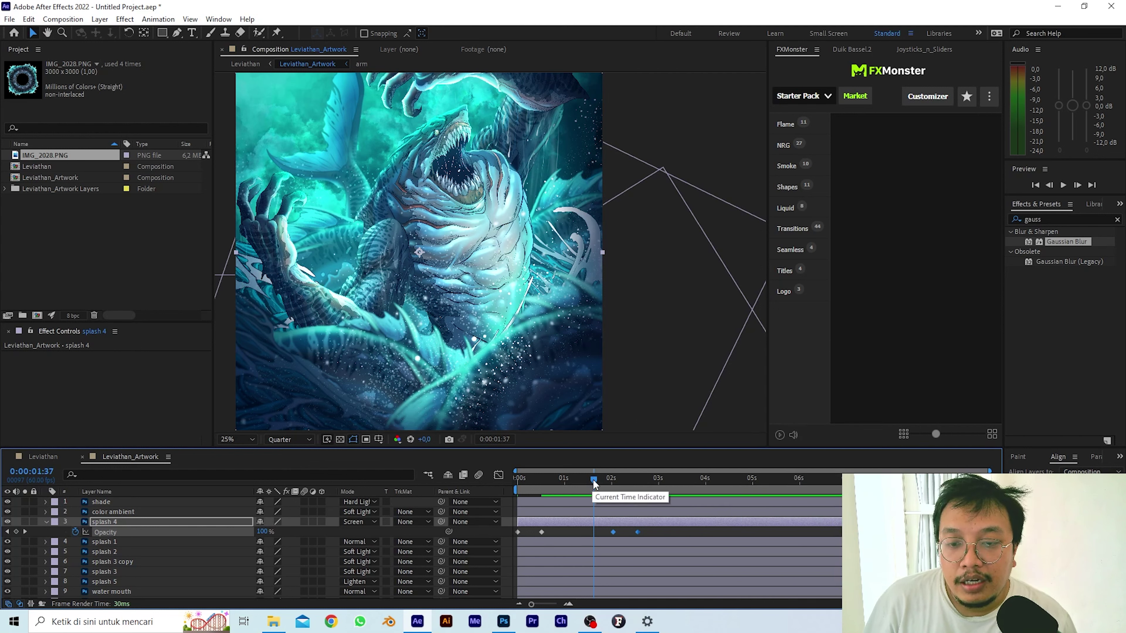
# Play back and scrub the composition from its start to review how splash 4 fades in and out.
pyautogui.moveTo(594, 483); pyautogui.dragTo(469, 493)
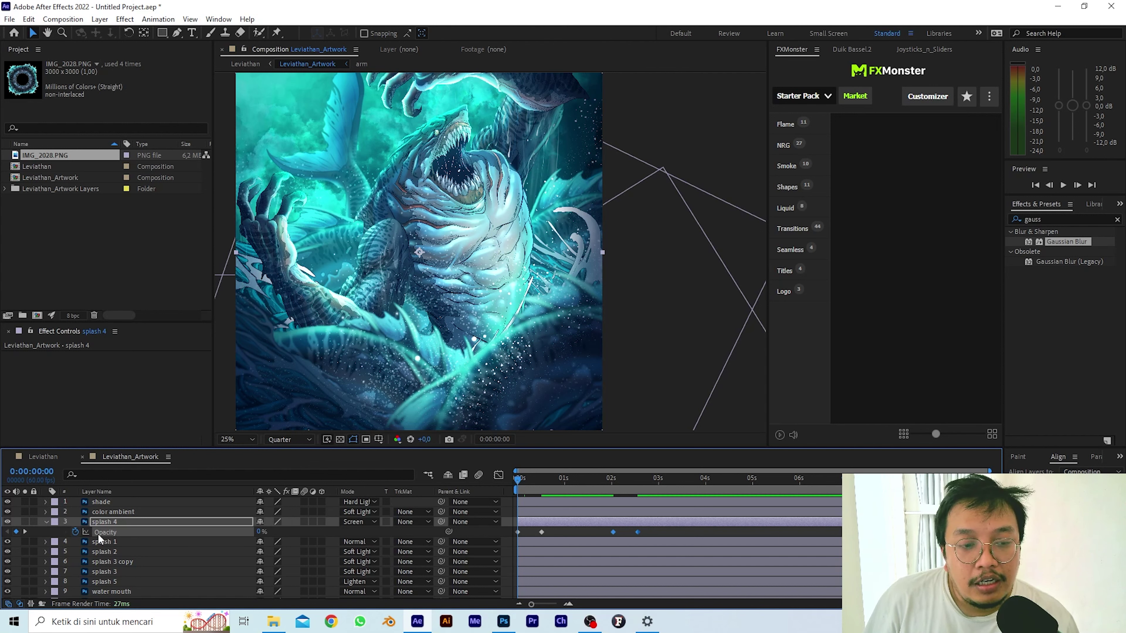
pyautogui.moveTo(517, 478); pyautogui.dragTo(552, 475)
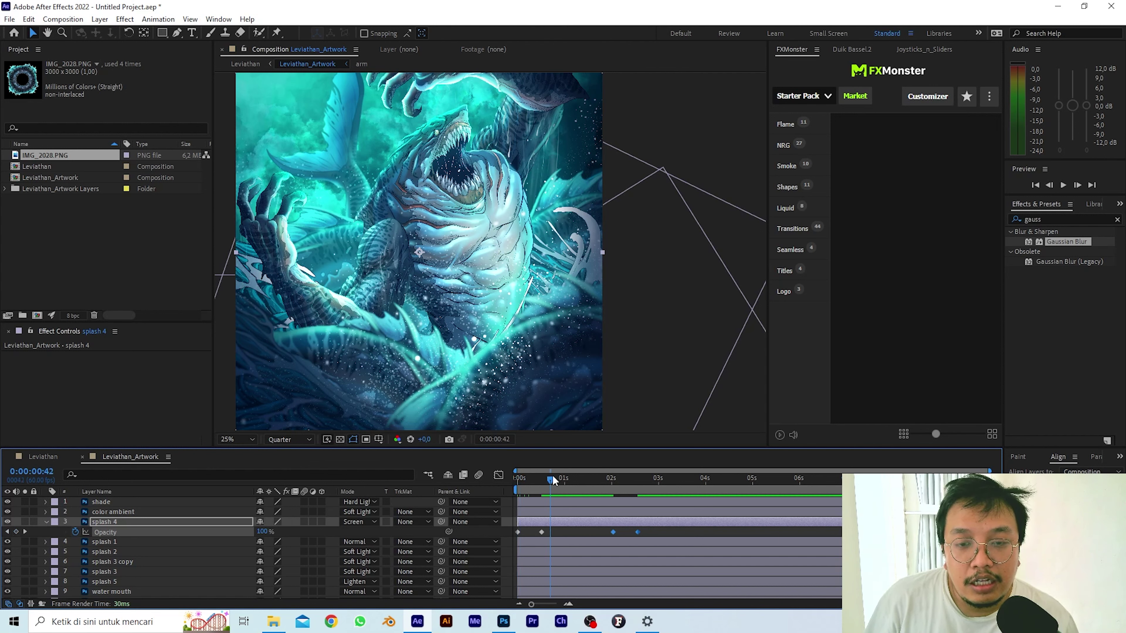
pyautogui.press('space')
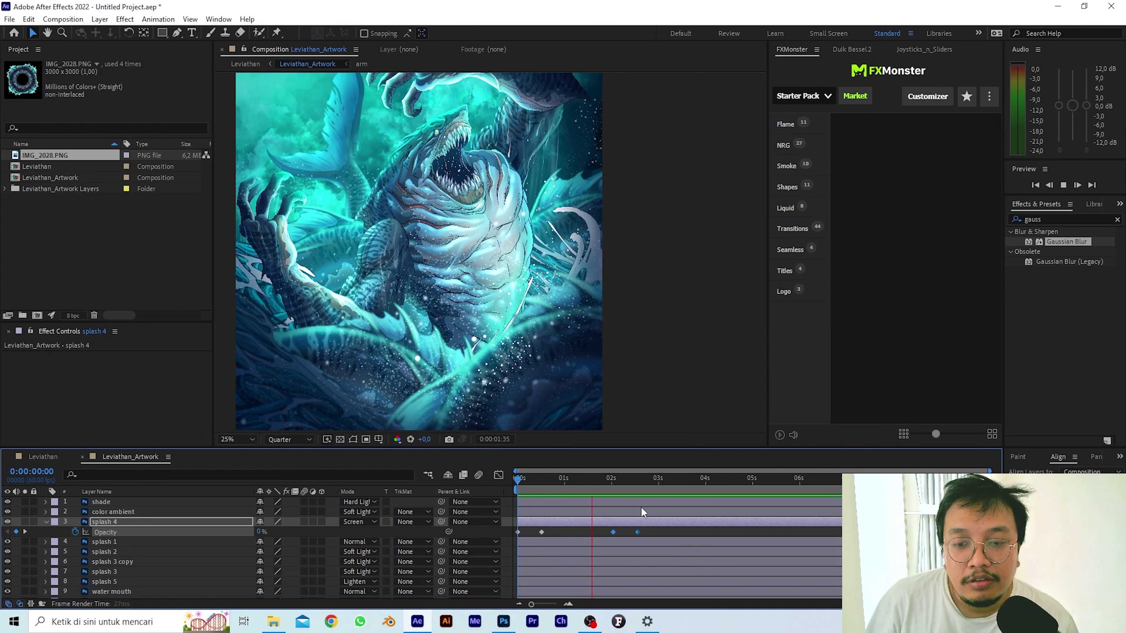
pyautogui.press('space')
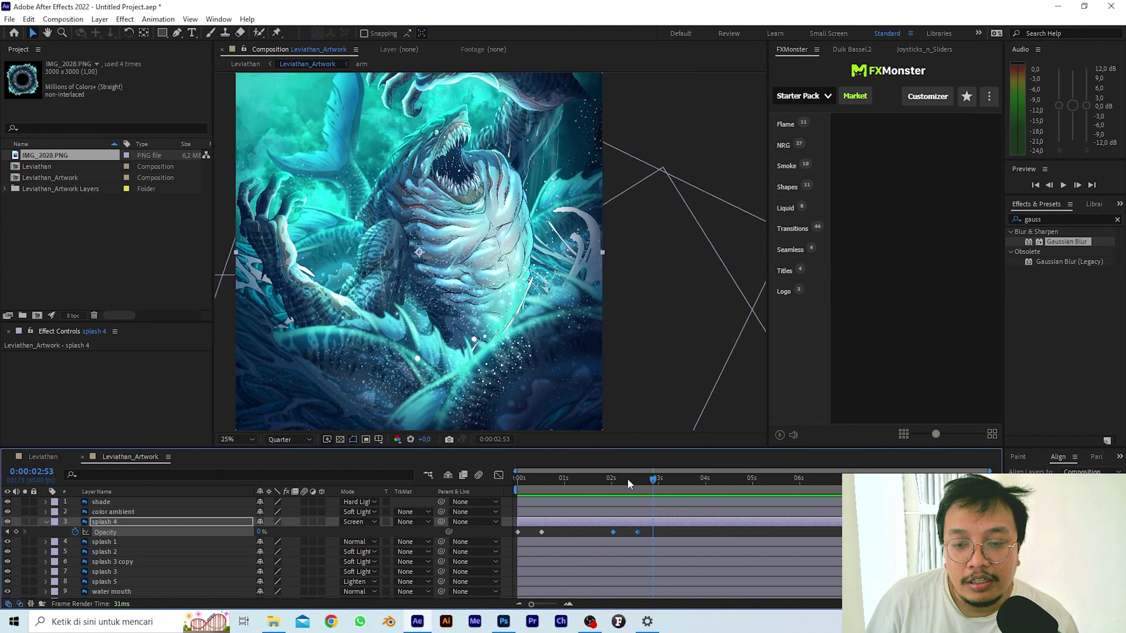
pyautogui.press('space')
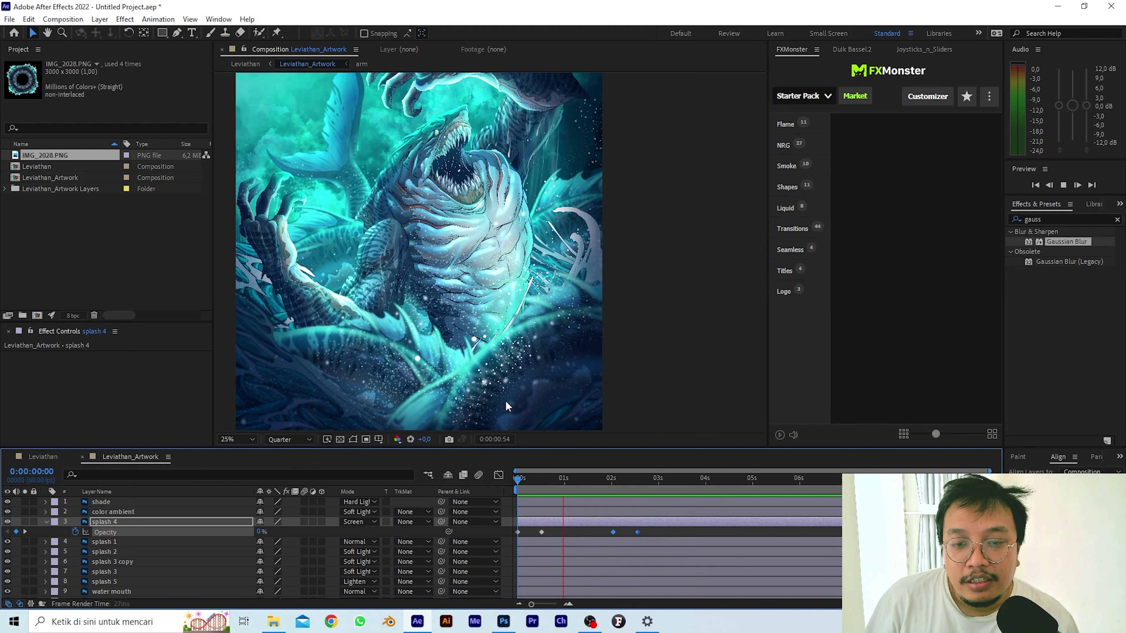
pyautogui.moveTo(584, 477)
pyautogui.mouseDown()
pyautogui.moveTo(474, 493)
pyautogui.moveTo(633, 491)
pyautogui.moveTo(592, 493)
pyautogui.mouseUp()
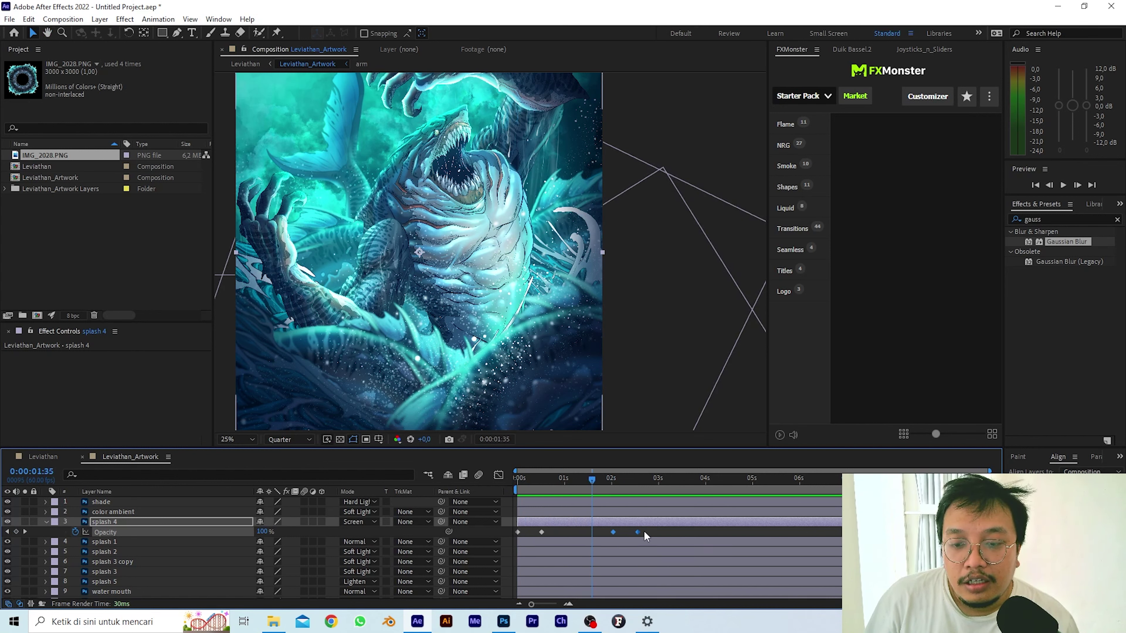
pyautogui.rightClick(637, 532)
pyautogui.moveTo(691, 524)
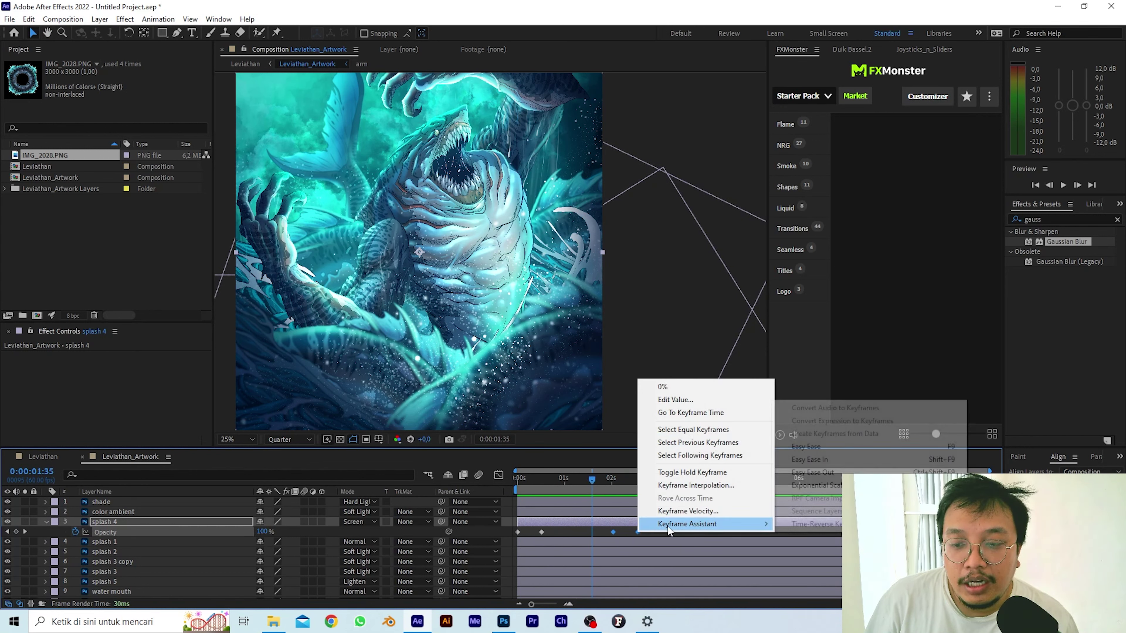
pyautogui.click(600, 531)
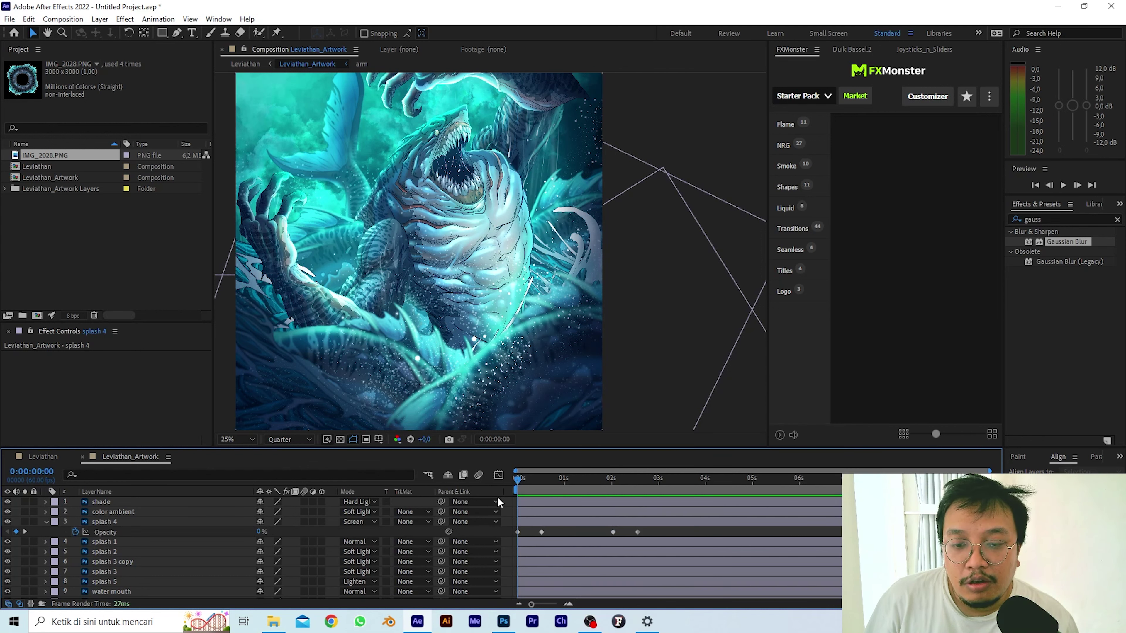
pyautogui.moveTo(518, 479); pyautogui.dragTo(548, 483)
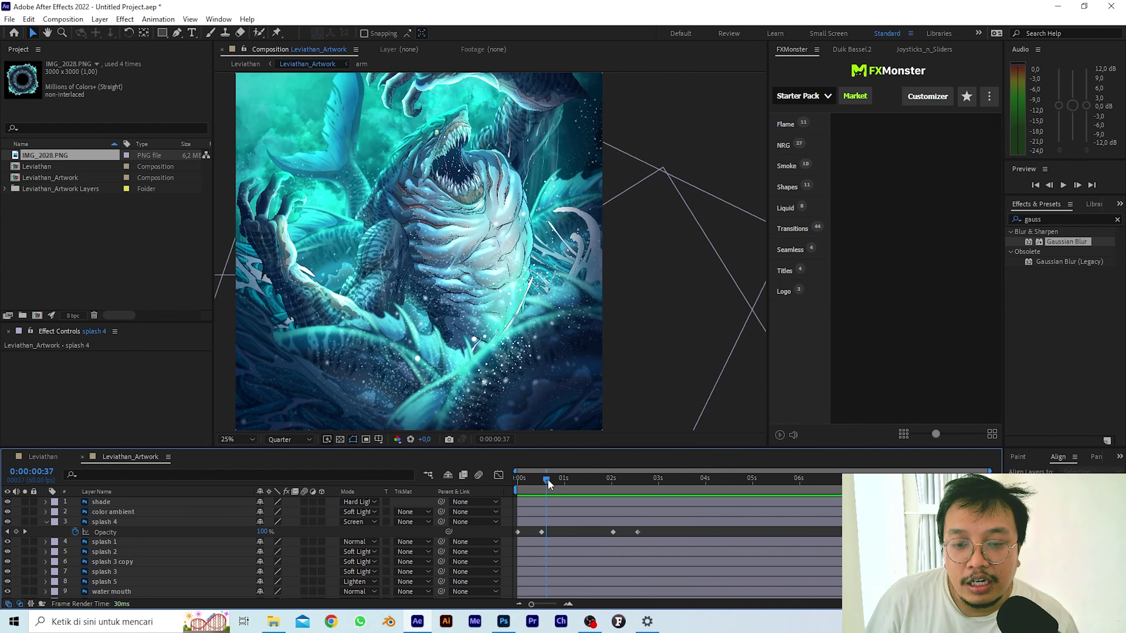
pyautogui.press('Home')
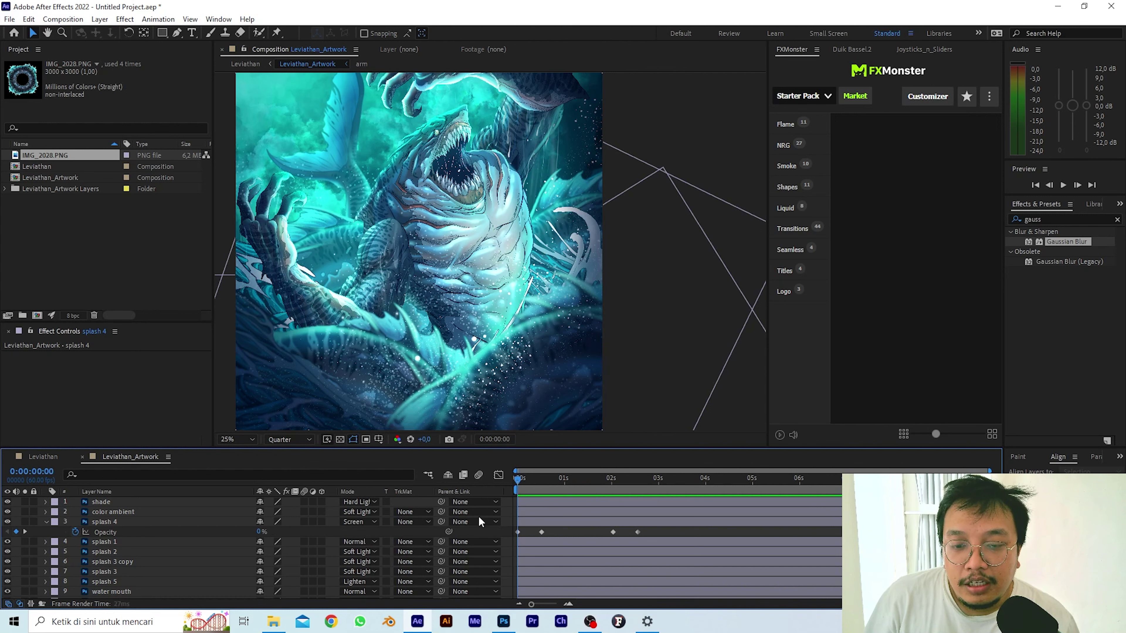
# Paste splash 4's first two Opacity keyframes over the second pair at 0:00:02:02 and time-reverse the pasted keyframes.
pyautogui.click(541, 531)
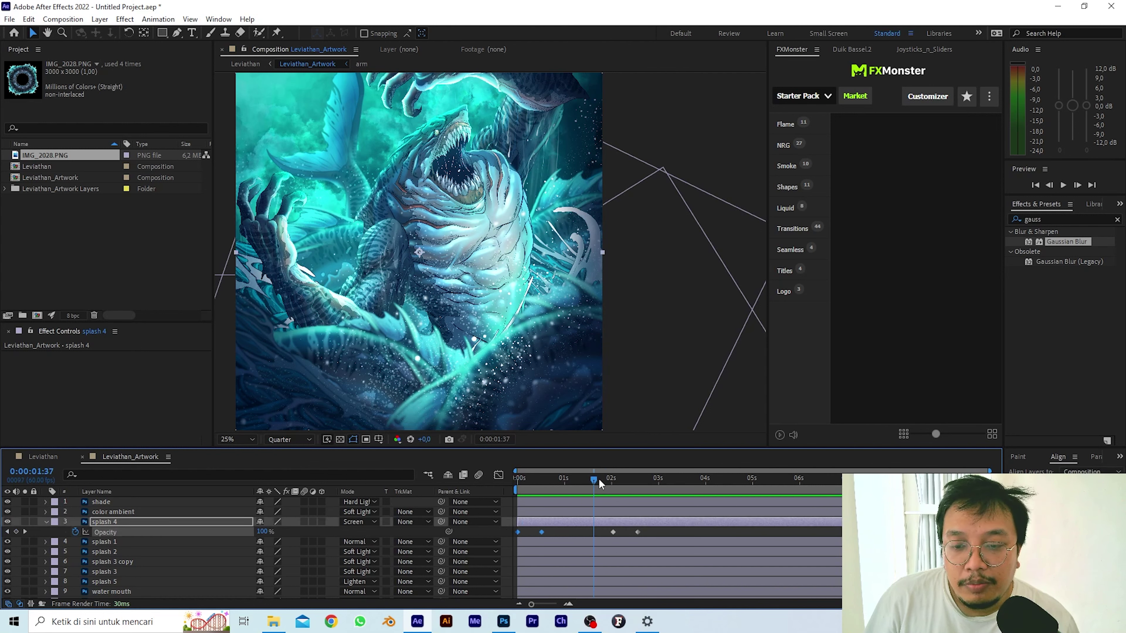
pyautogui.click(610, 479)
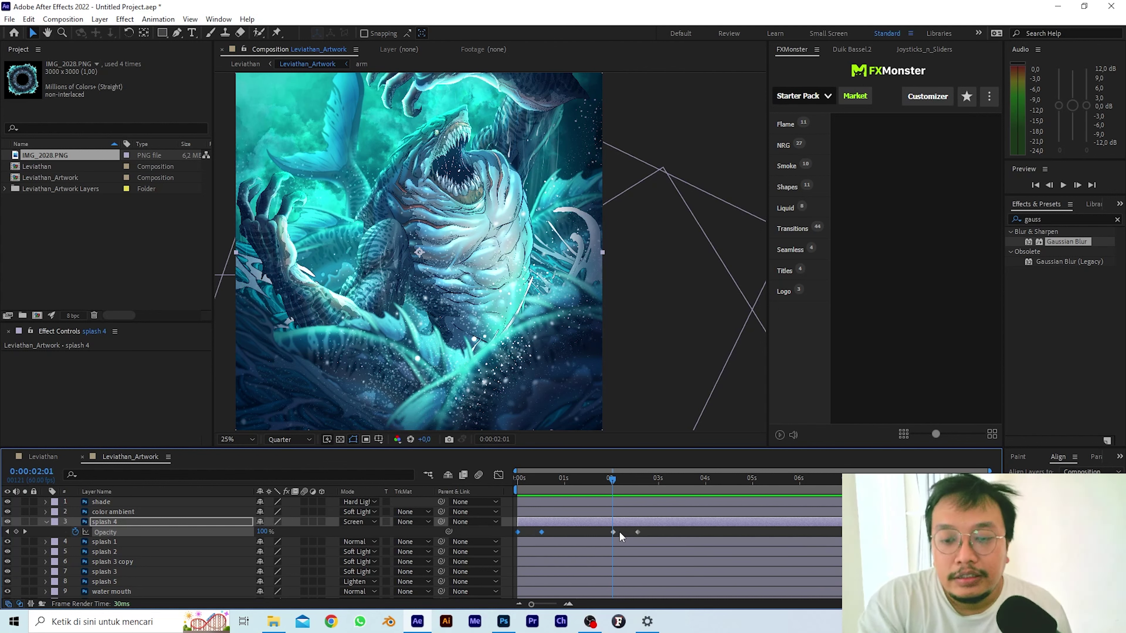
pyautogui.click(610, 479)
pyautogui.hotkey('ctrl', 'v')
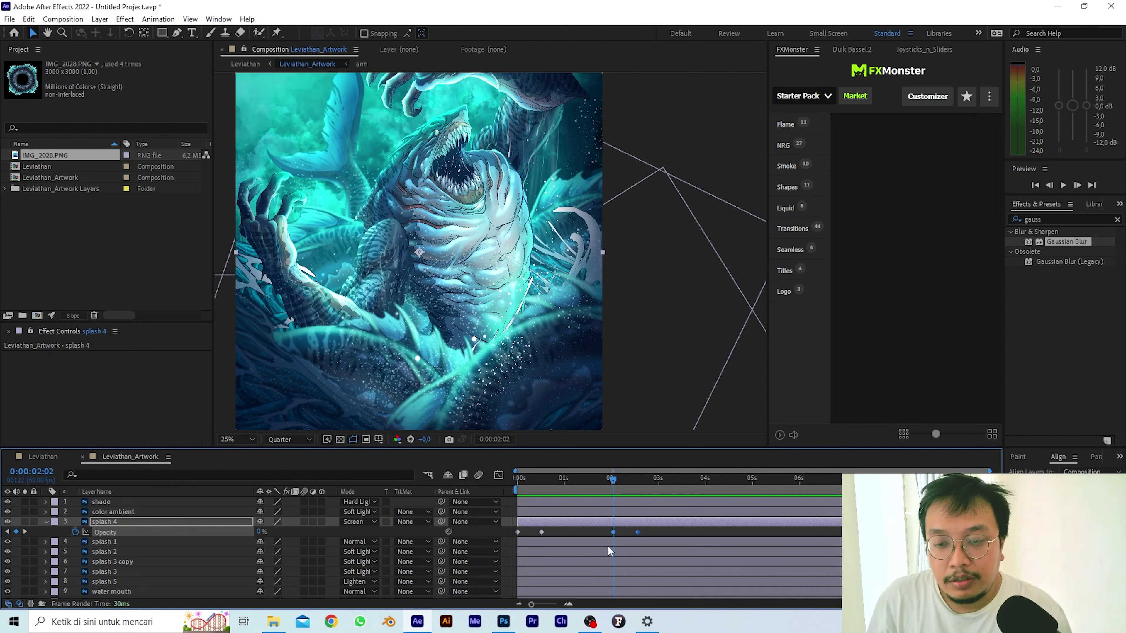
pyautogui.rightClick(613, 531)
pyautogui.moveTo(636, 524)
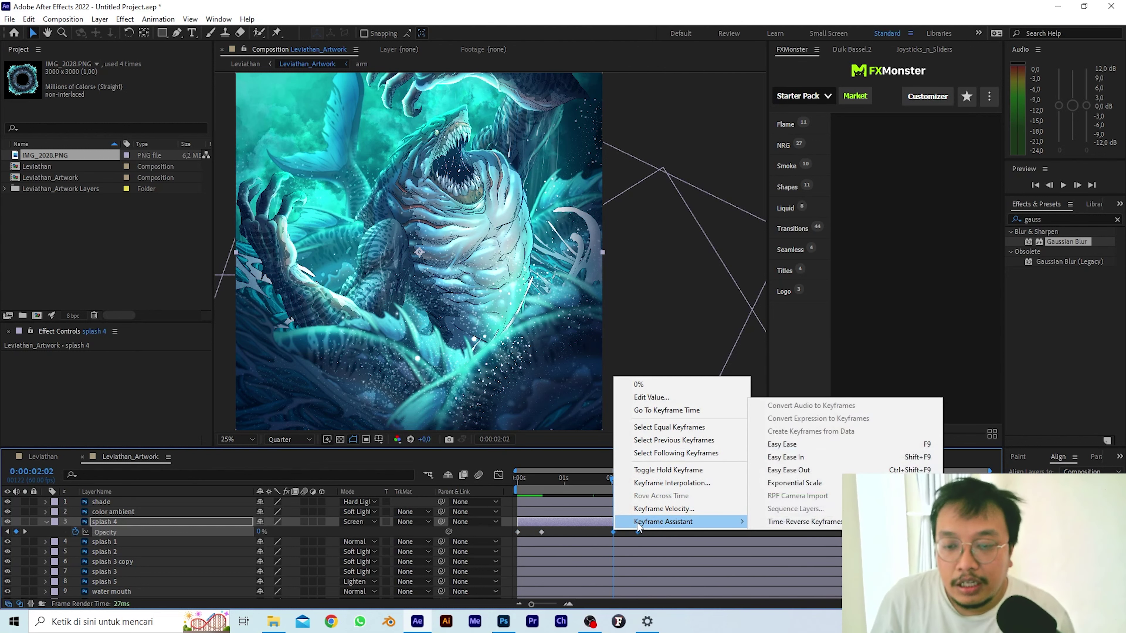
pyautogui.click(779, 521)
# Preview splash 4's opacity fades from the start of the composition.
pyautogui.moveTo(631, 480); pyautogui.dragTo(514, 481)
pyautogui.press('space')
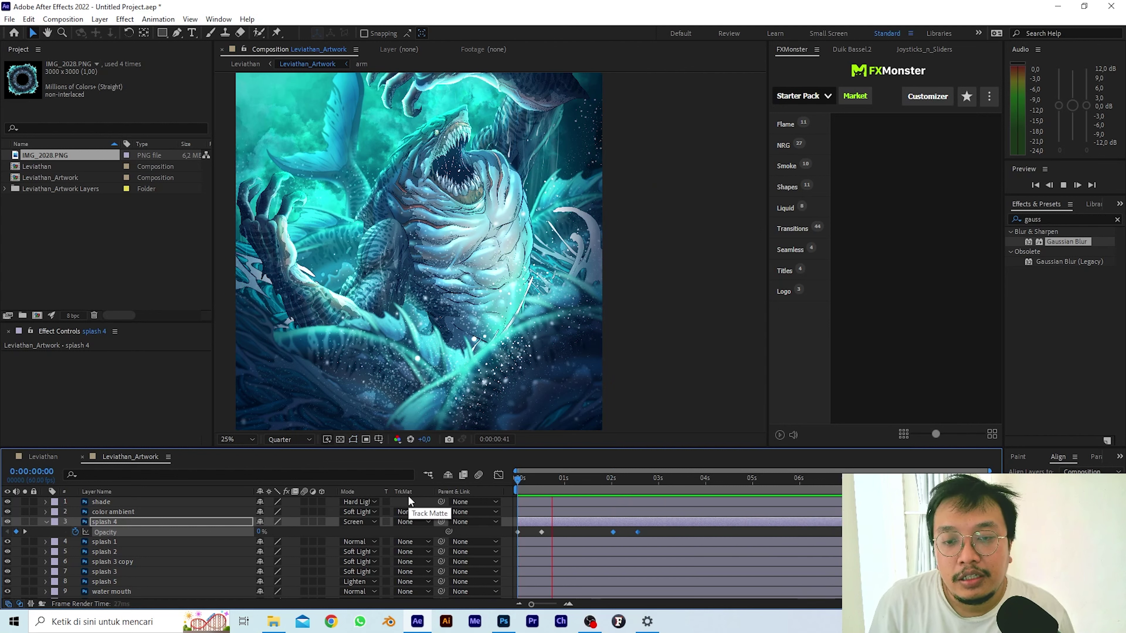
pyautogui.press('space')
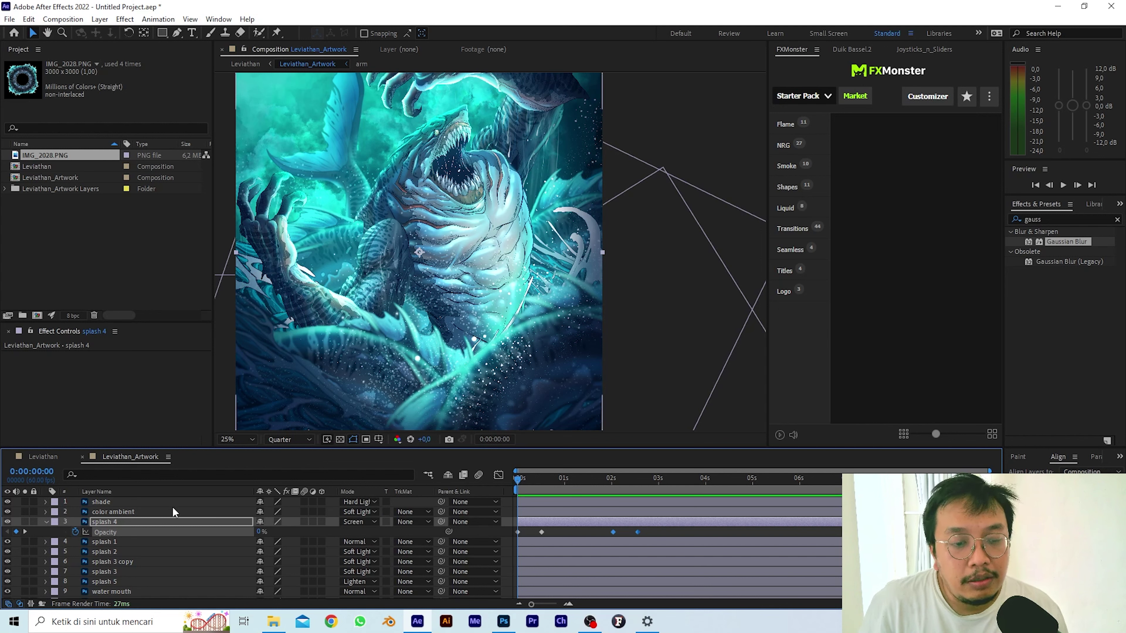
# Reveal splash 4's Position alongside Opacity, enable Position keyframing at the composition start, and move the layer there to about 1402, 1588.
pyautogui.hotkey('shift', 'p')
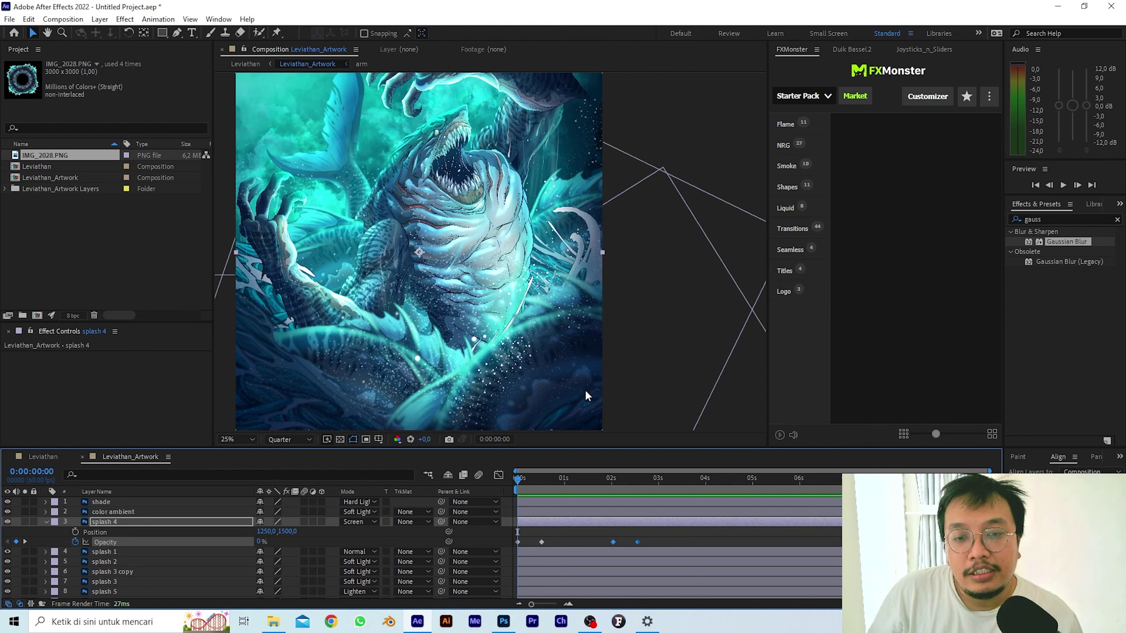
pyautogui.moveTo(519, 478); pyautogui.dragTo(477, 486)
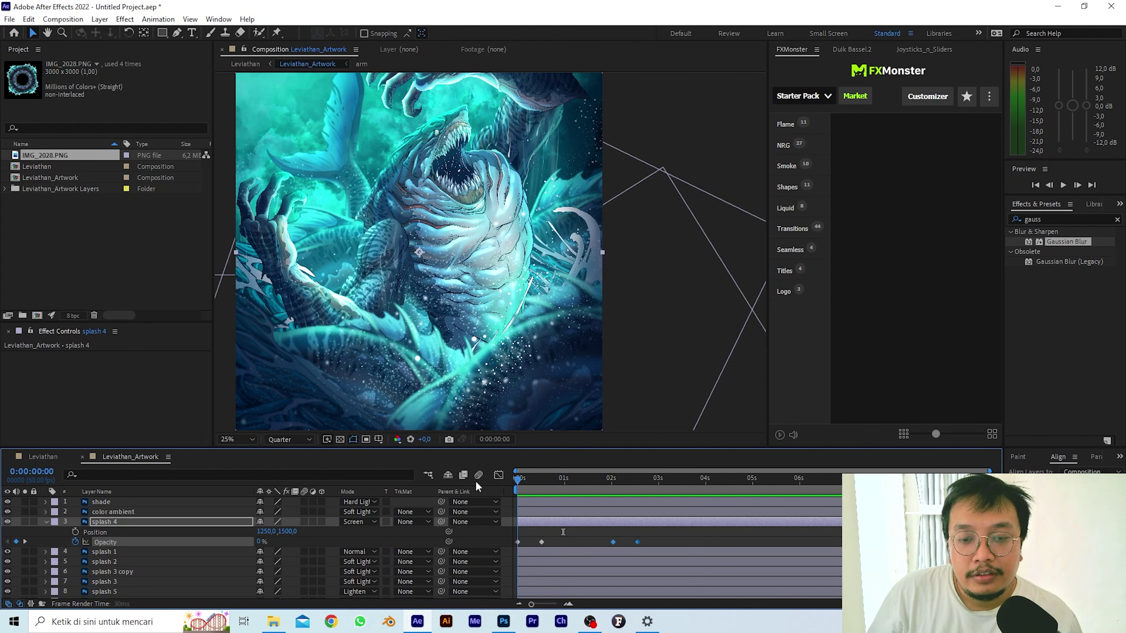
pyautogui.click(76, 531)
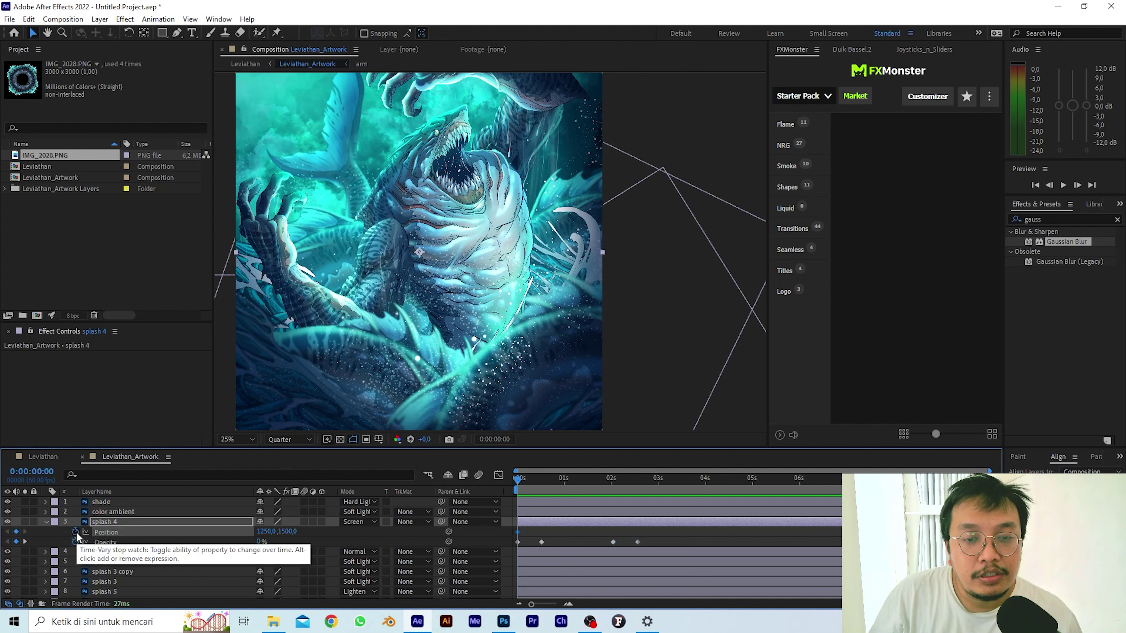
pyautogui.moveTo(530, 478)
pyautogui.mouseDown()
pyautogui.moveTo(554, 479)
pyautogui.moveTo(541, 479)
pyautogui.mouseUp()
pyautogui.press('Home')
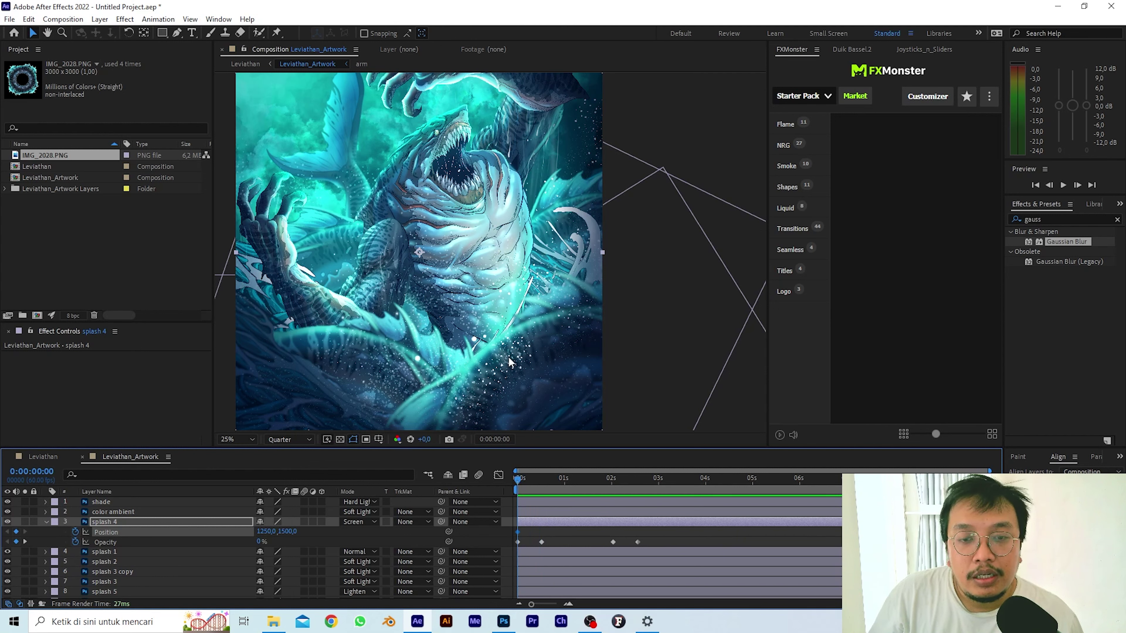
pyautogui.moveTo(523, 364); pyautogui.dragTo(539, 377)
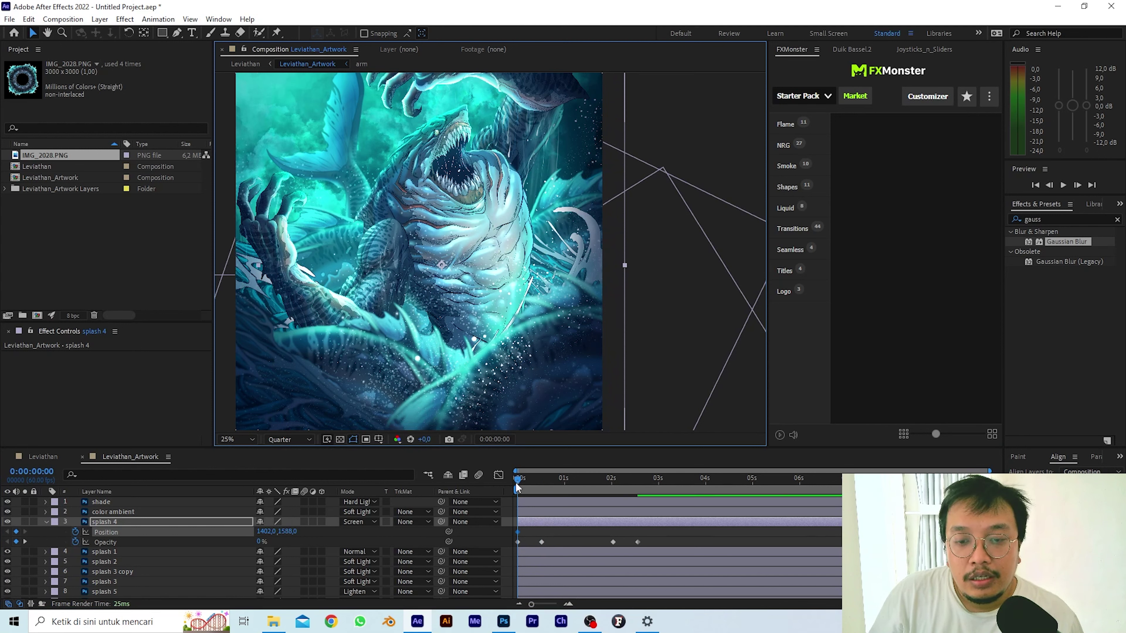
# At splash 4's last Opacity keyframe, 0:00:02:33, move the layer up and left to Position about 990, 1340.
pyautogui.moveTo(518, 478); pyautogui.dragTo(632, 492)
pyautogui.moveTo(505, 384); pyautogui.dragTo(456, 360)
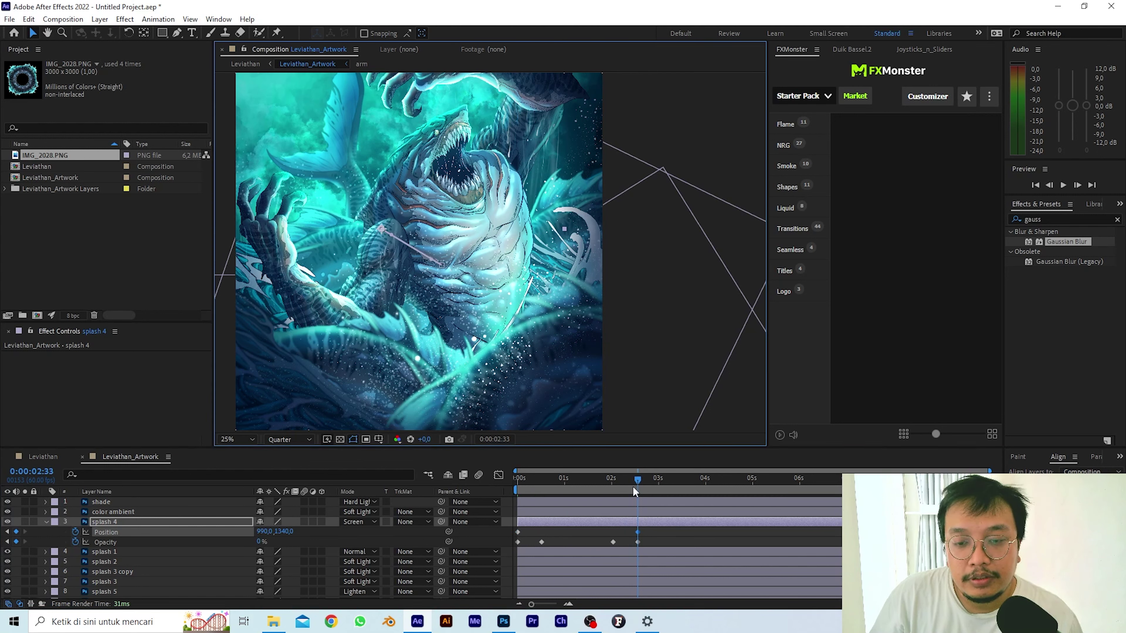
pyautogui.moveTo(648, 530)
pyautogui.mouseDown()
pyautogui.moveTo(509, 545)
pyautogui.moveTo(639, 517)
pyautogui.mouseUp()
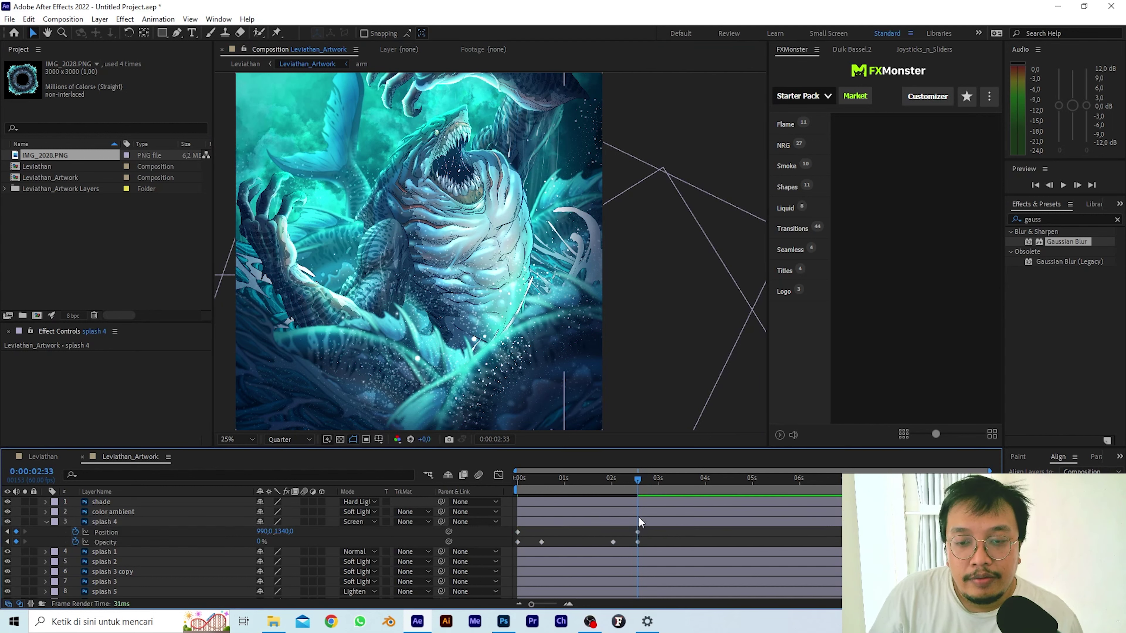
# Play back the composition from the start to check splash 4's combined position movement and opacity fades.
pyautogui.moveTo(540, 483); pyautogui.dragTo(401, 483)
pyautogui.press('space')
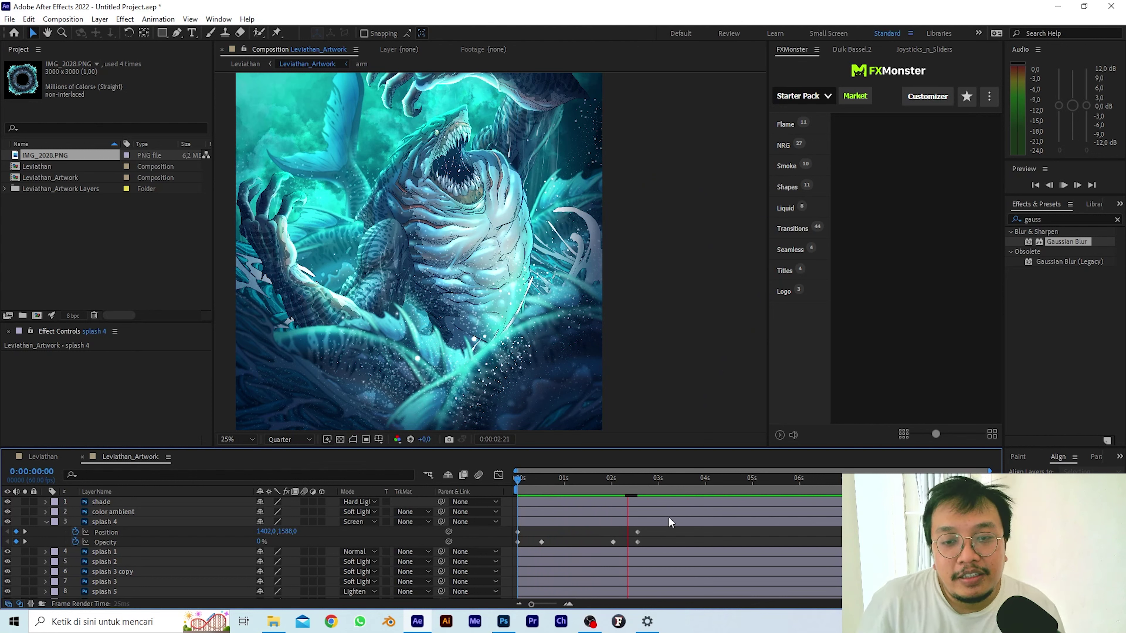
pyautogui.press('space')
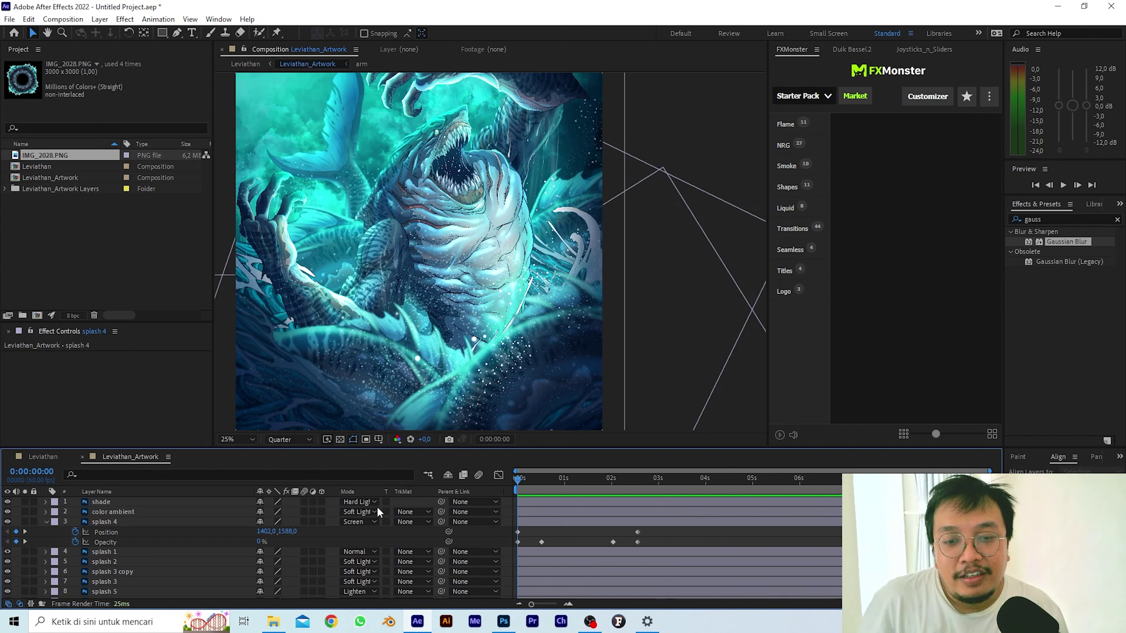
pyautogui.press('space')
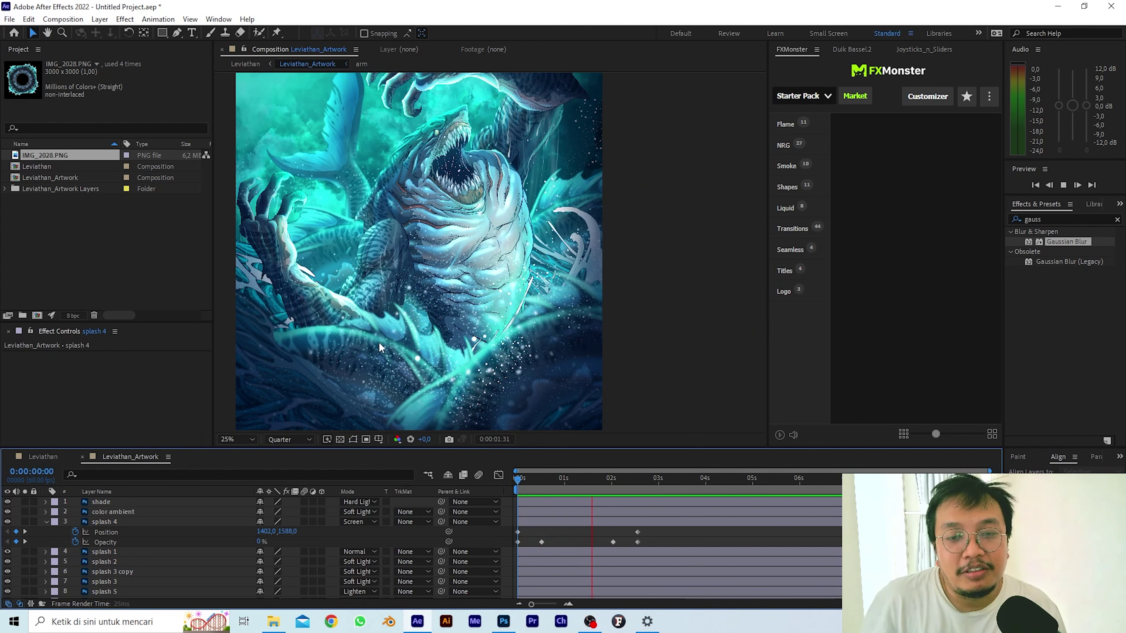
# Scrub through splash 4's movement and opacity fades between the first and last keyframes to examine the timing.
pyautogui.press('space')
pyautogui.moveTo(516, 480); pyautogui.dragTo(635, 531)
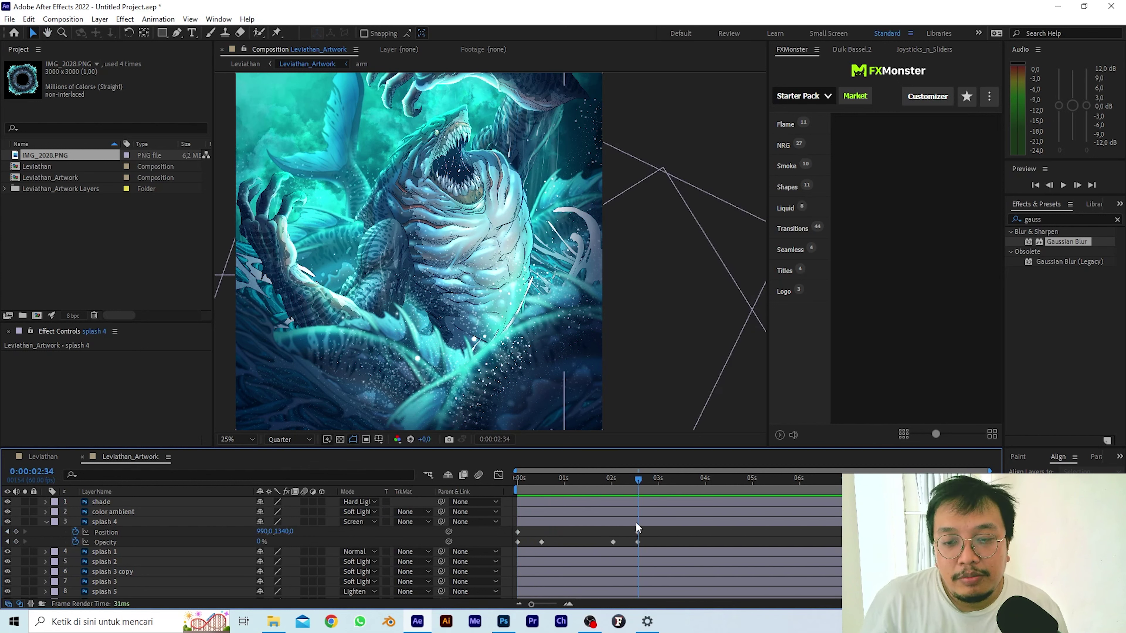
pyautogui.moveTo(595, 482); pyautogui.dragTo(625, 513)
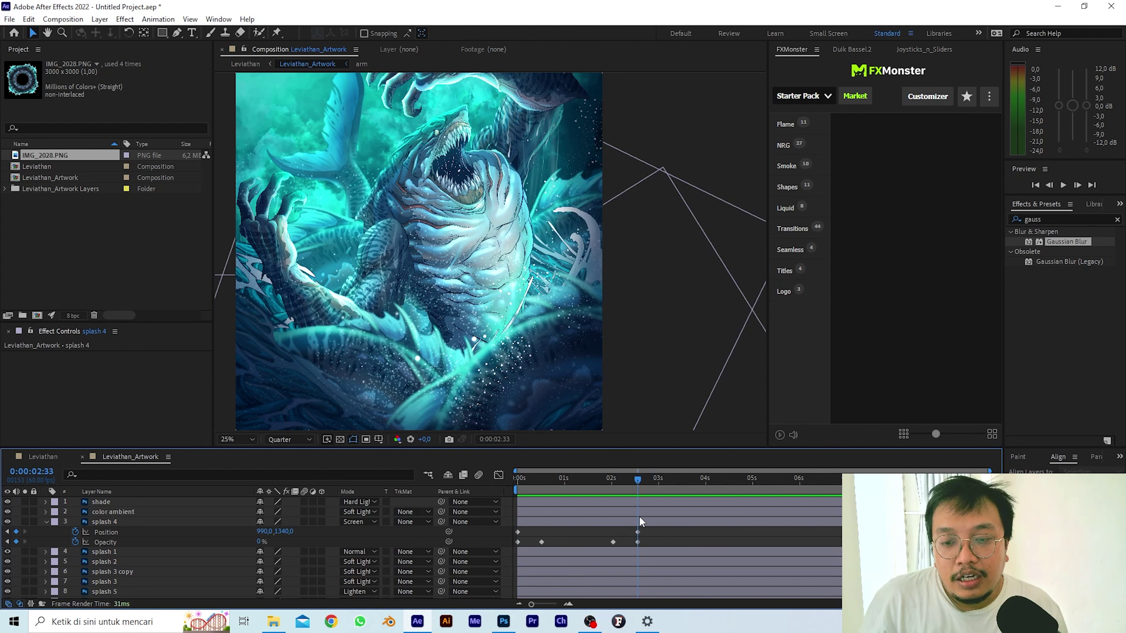
pyautogui.press('Home')
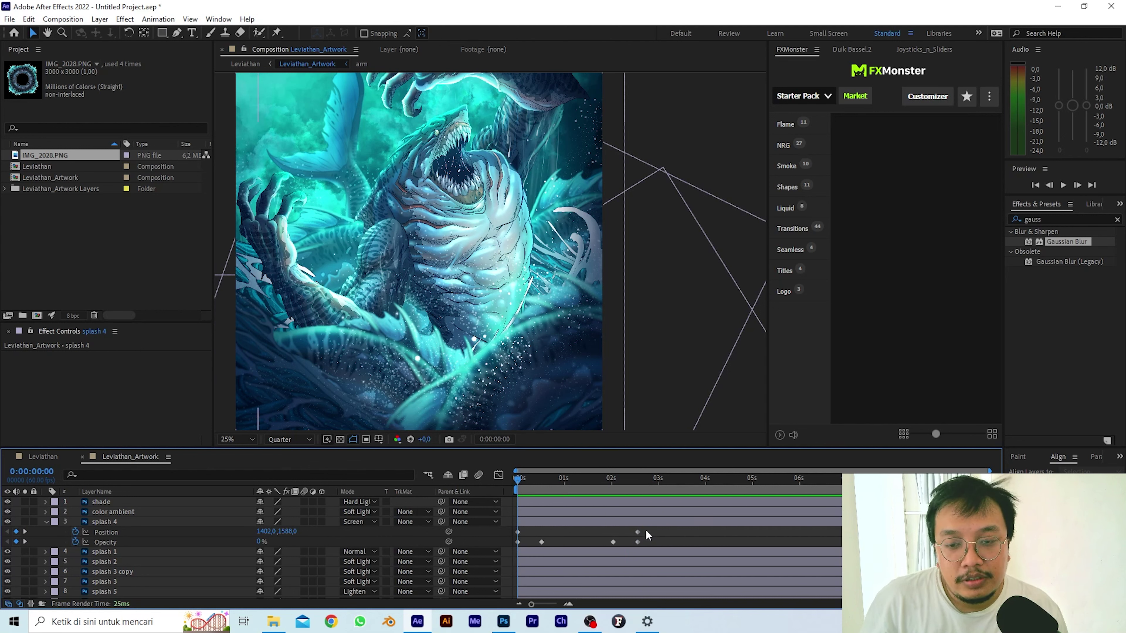
pyautogui.moveTo(517, 480); pyautogui.dragTo(461, 494)
# Apply Easy Ease to all of splash 4's Position and Opacity keyframes, switching them to linear and back to eased.
pyautogui.moveTo(640, 530); pyautogui.dragTo(497, 543)
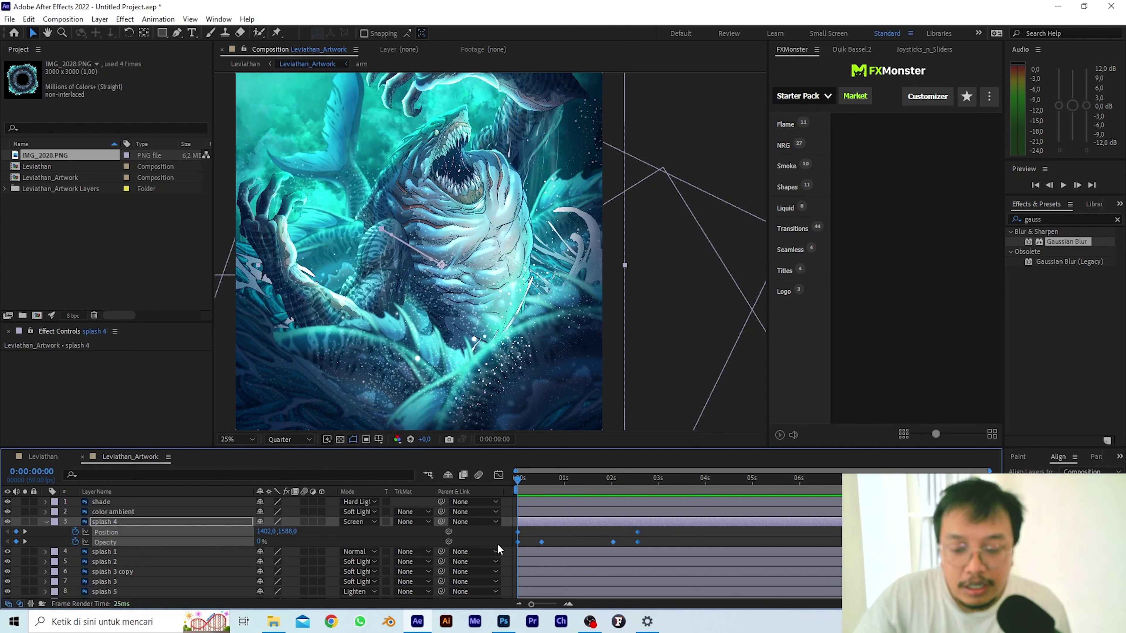
pyautogui.rightClick(542, 542)
pyautogui.moveTo(585, 532)
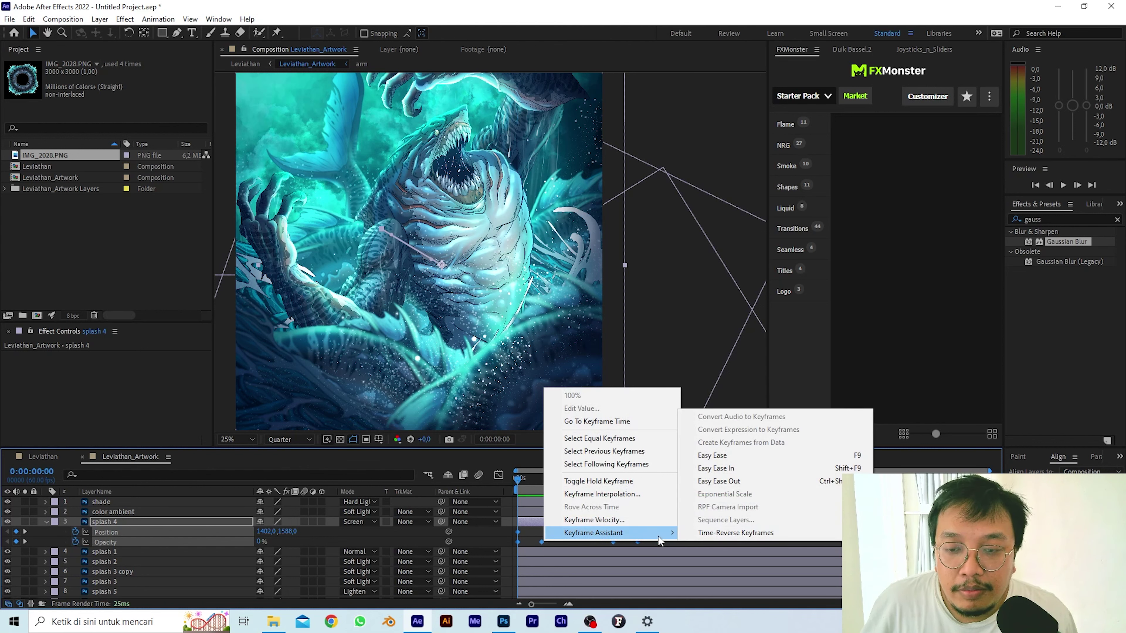
pyautogui.click(711, 456)
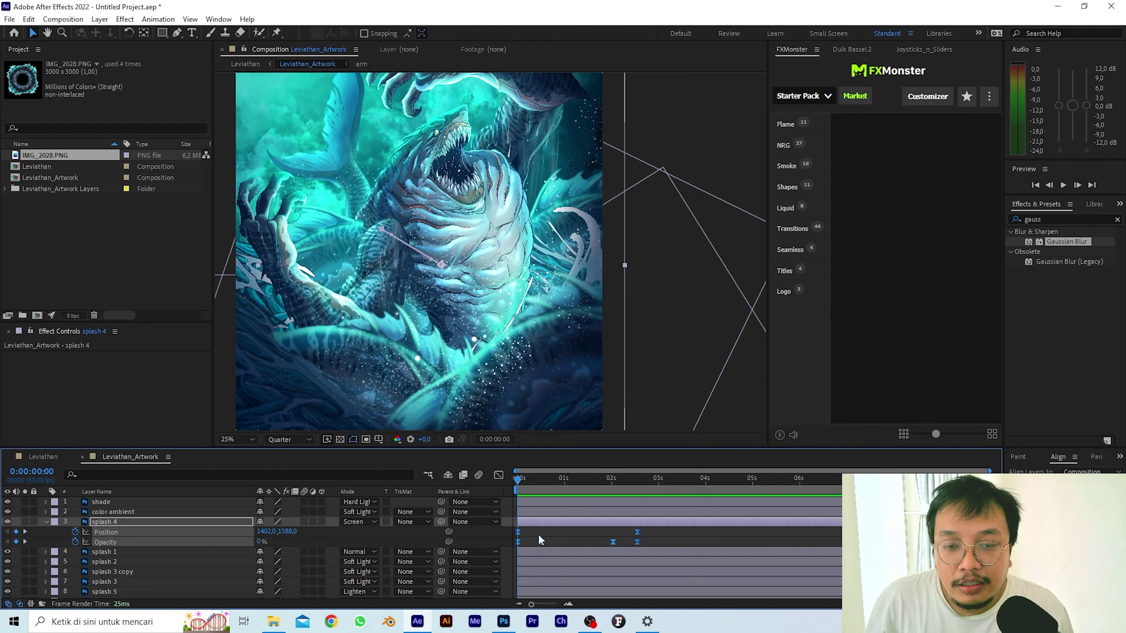
pyautogui.keyDown('ctrl'); pyautogui.click(541, 542); pyautogui.keyUp('ctrl')
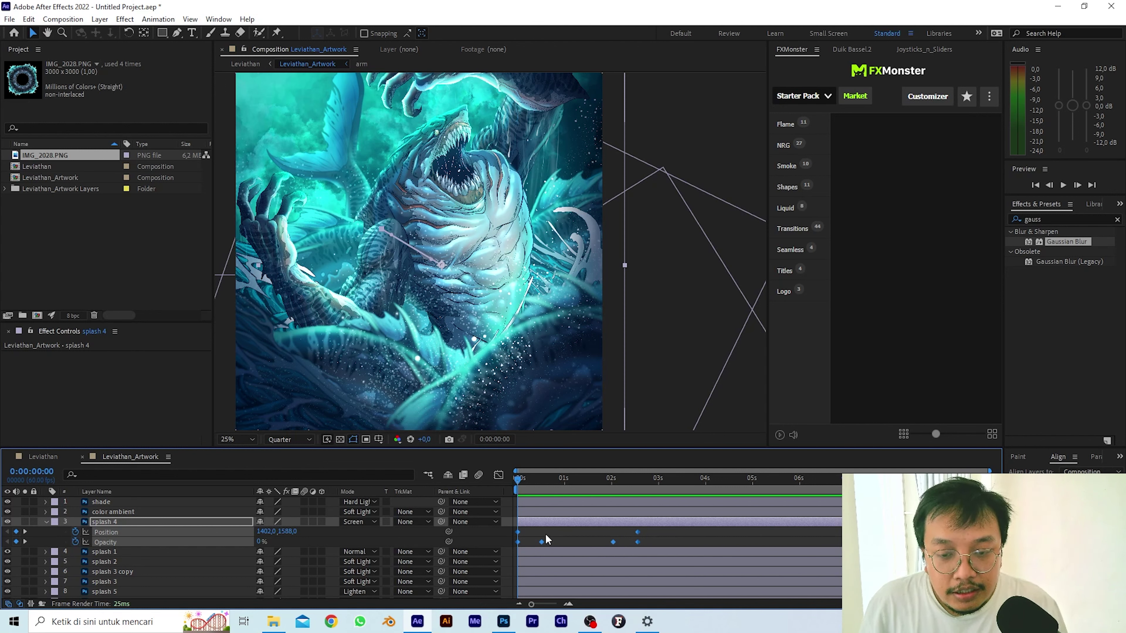
pyautogui.press('F9')
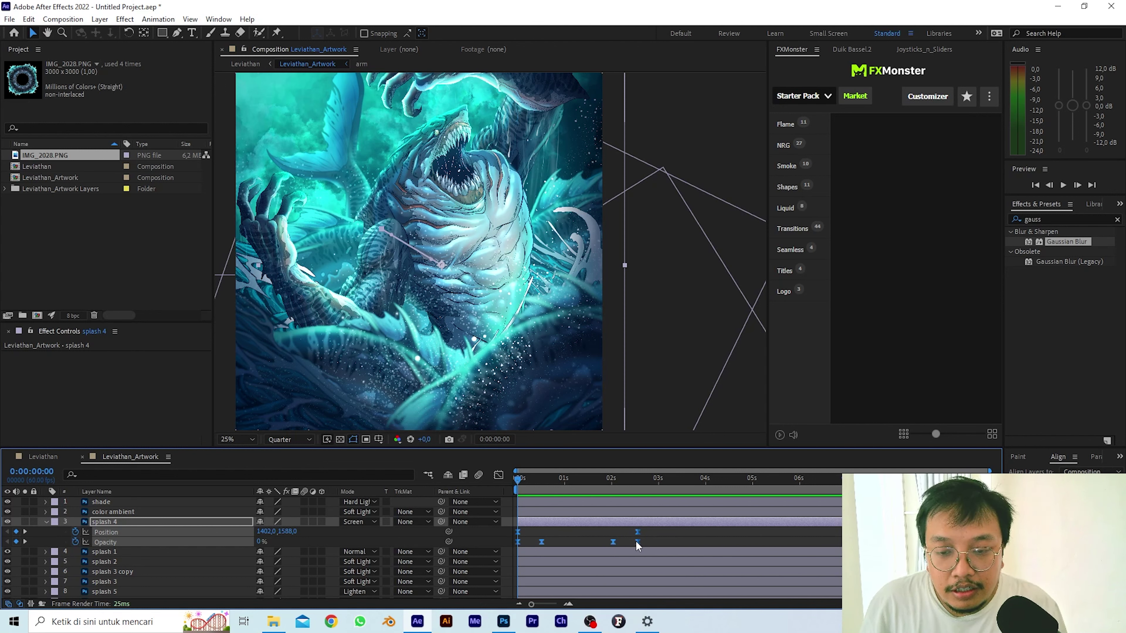
# Play back splash 4's animation with eased keyframes and compare it with the linear version.
pyautogui.press('space')
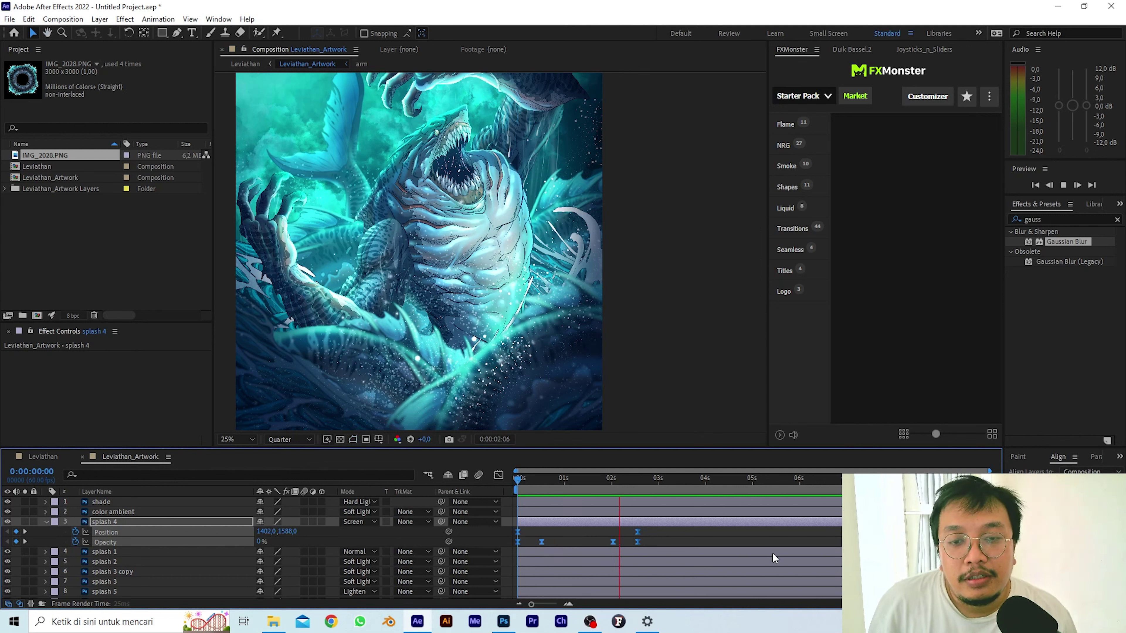
pyautogui.press('space')
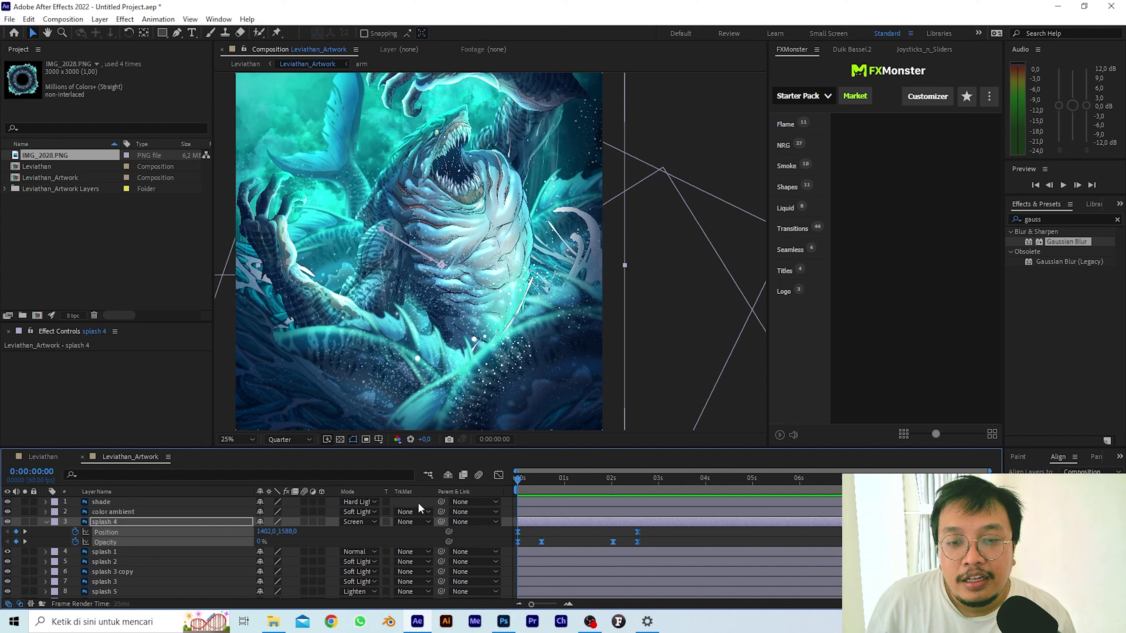
pyautogui.press('space')
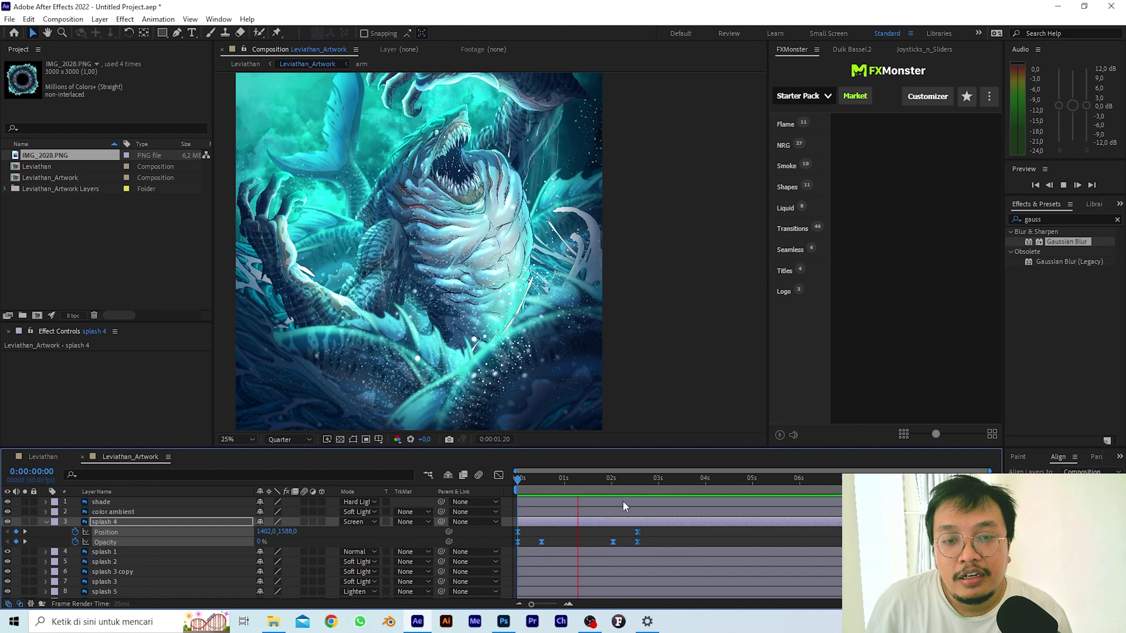
pyautogui.click(626, 496)
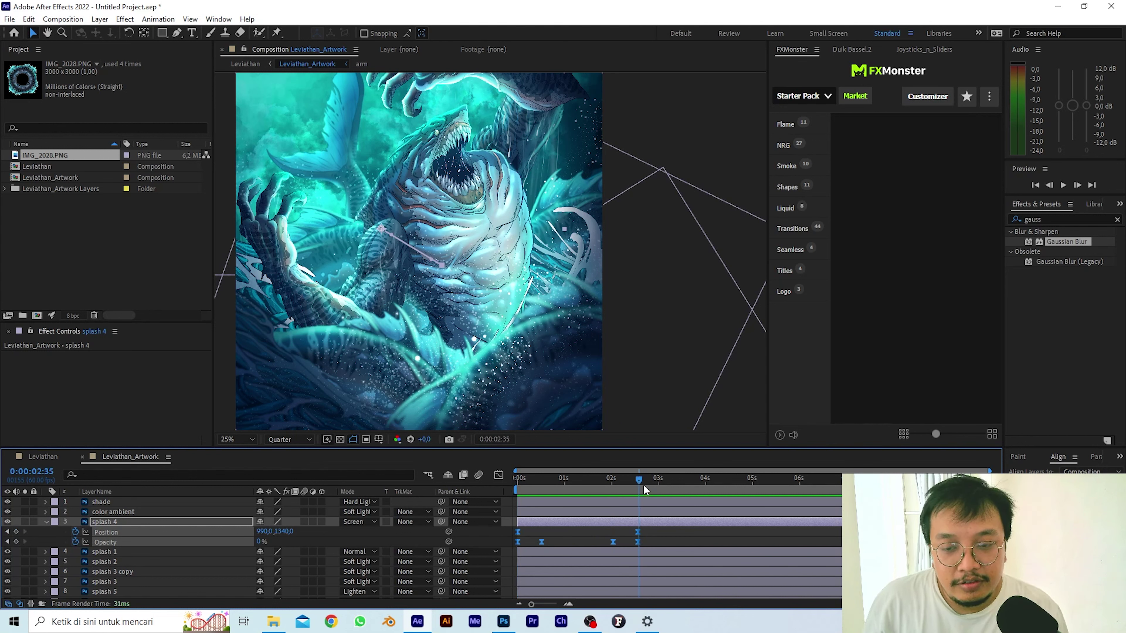
pyautogui.press('space')
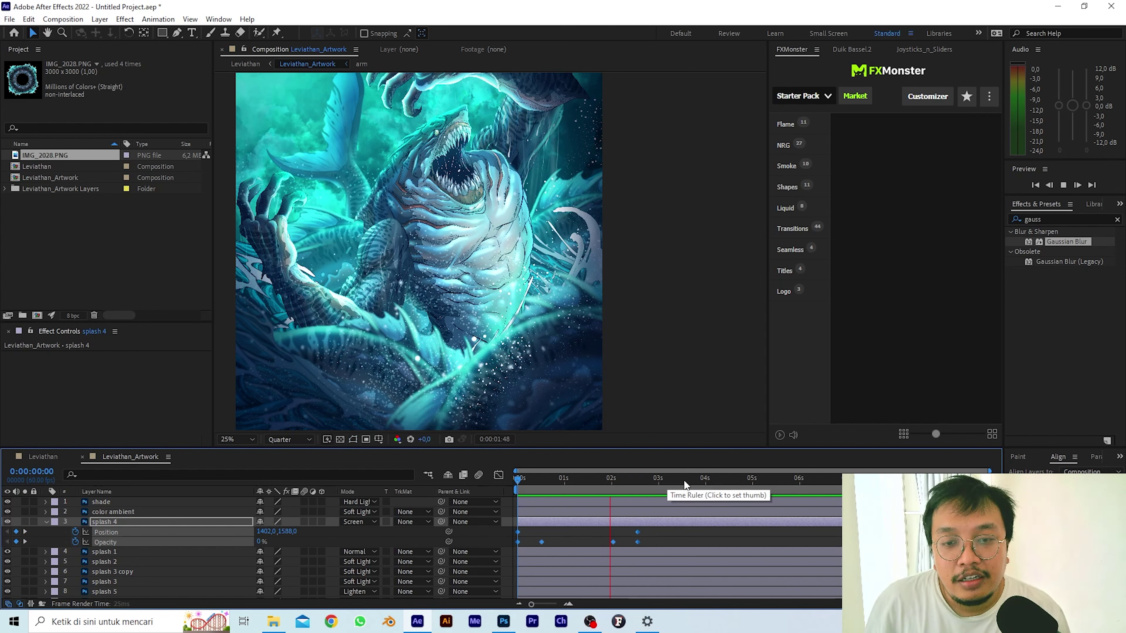
pyautogui.click(660, 483)
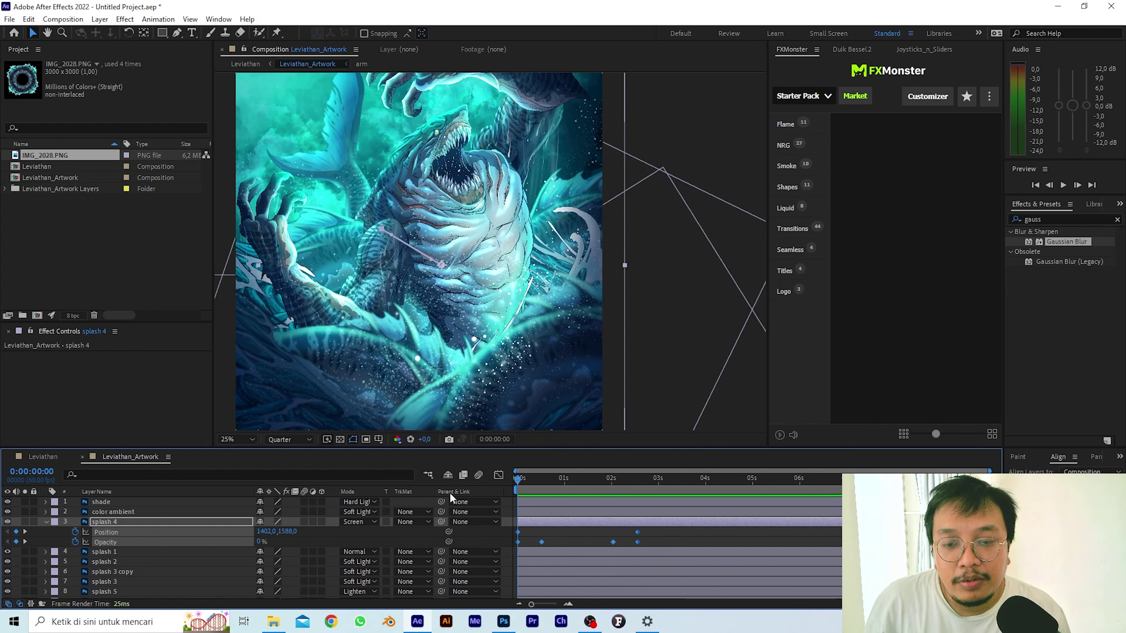
# Reselect both rows of splash 4's linear keyframes, convert them to Easy Ease and return to the composition start.
pyautogui.moveTo(596, 495)
pyautogui.mouseDown()
pyautogui.moveTo(629, 503)
pyautogui.moveTo(637, 482)
pyautogui.moveTo(588, 484)
pyautogui.mouseUp()
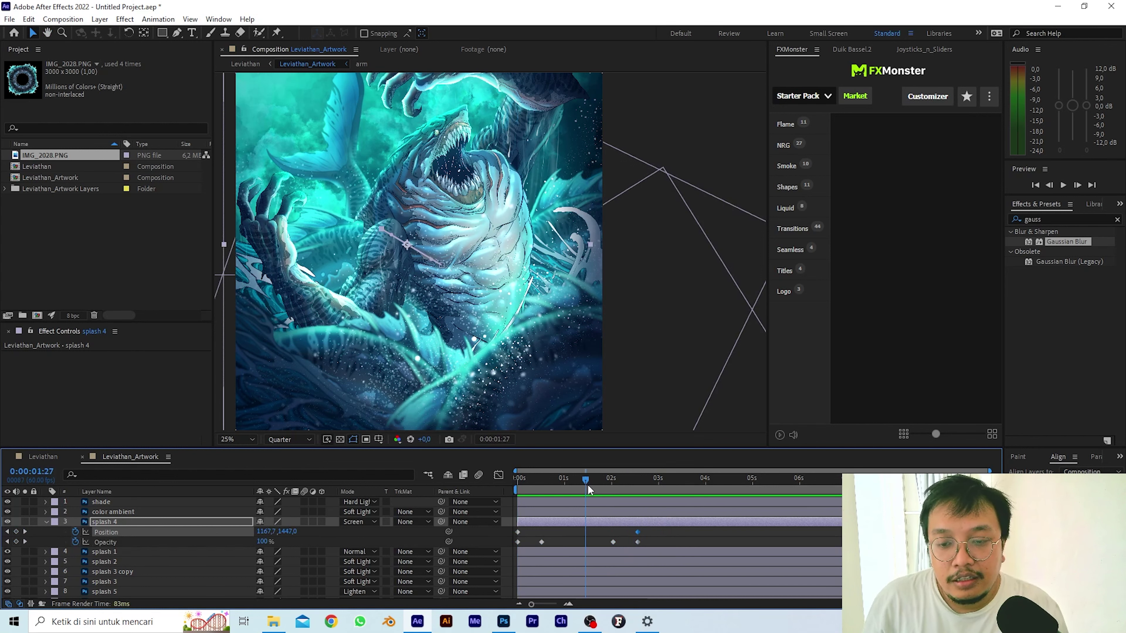
pyautogui.moveTo(660, 525); pyautogui.dragTo(492, 543)
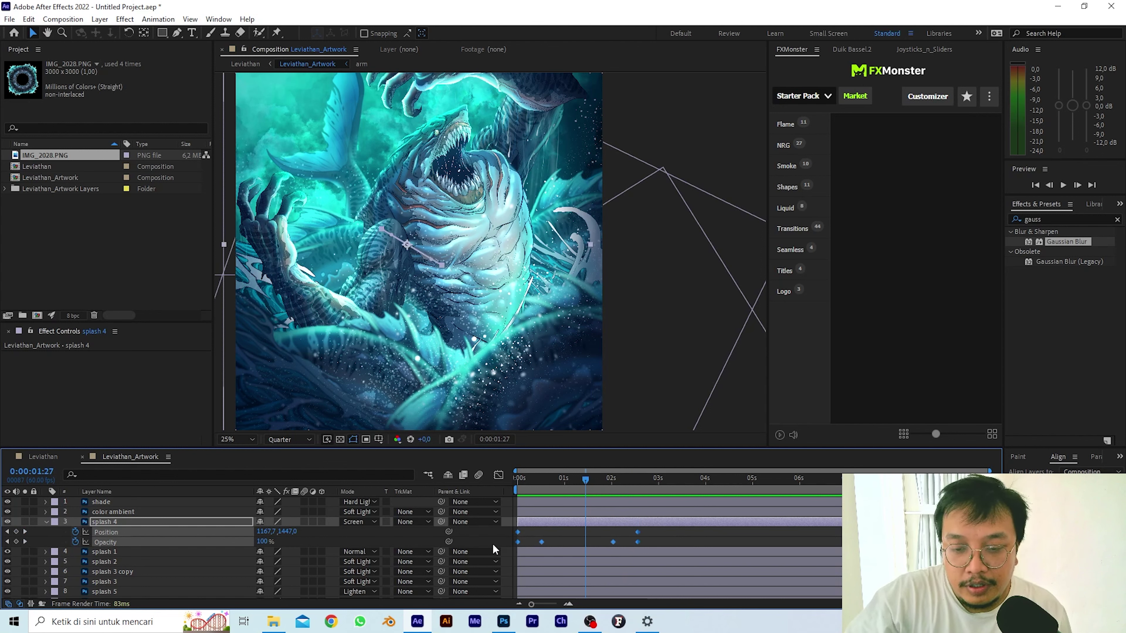
pyautogui.press('F9')
pyautogui.moveTo(589, 480); pyautogui.dragTo(447, 492)
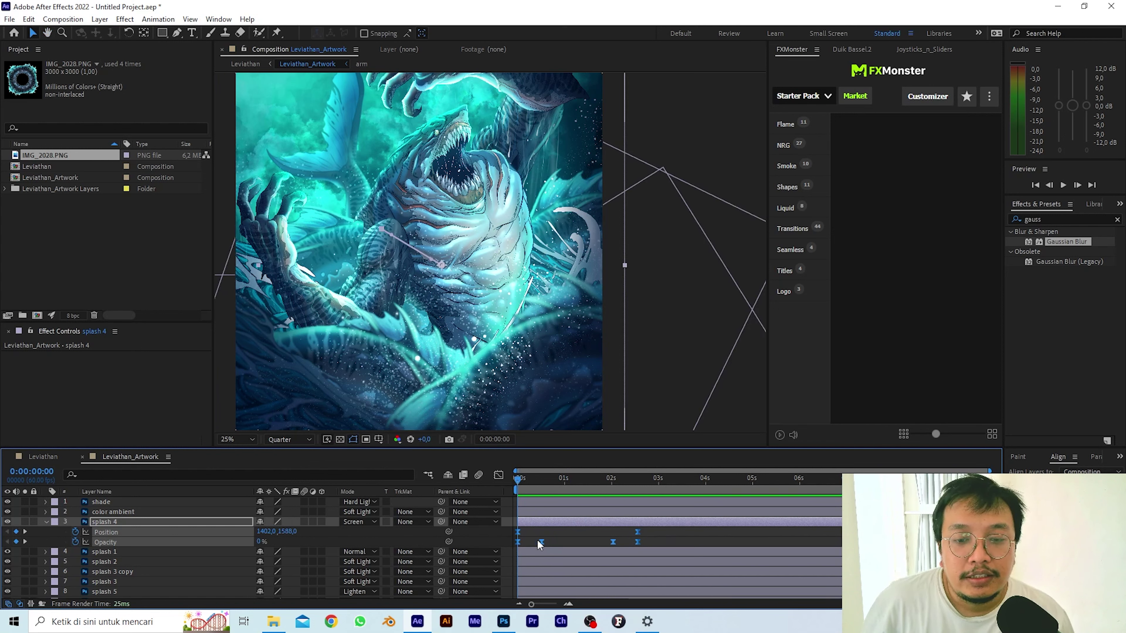
# Add the expression loopOut(type = "cycle", numKeyframes = 0) to splash 4's Position.
pyautogui.click(321, 546)
pyautogui.click(153, 534)
pyautogui.keyDown('shift'); pyautogui.click(144, 541); pyautogui.keyUp('shift')
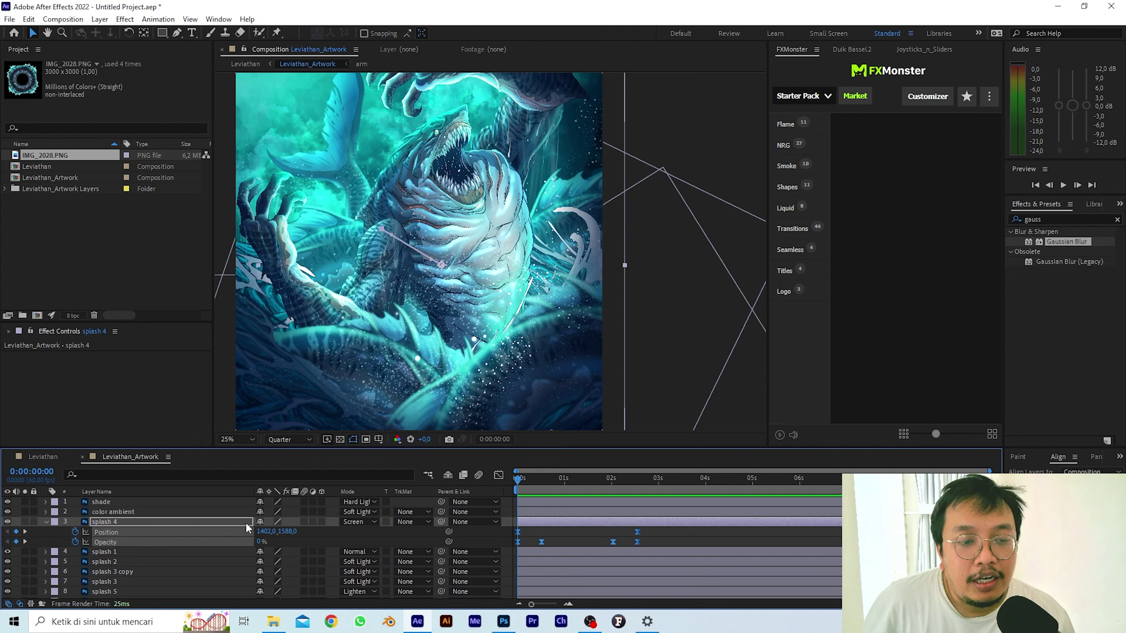
pyautogui.keyDown('alt'); pyautogui.click(75, 532); pyautogui.keyUp('alt')
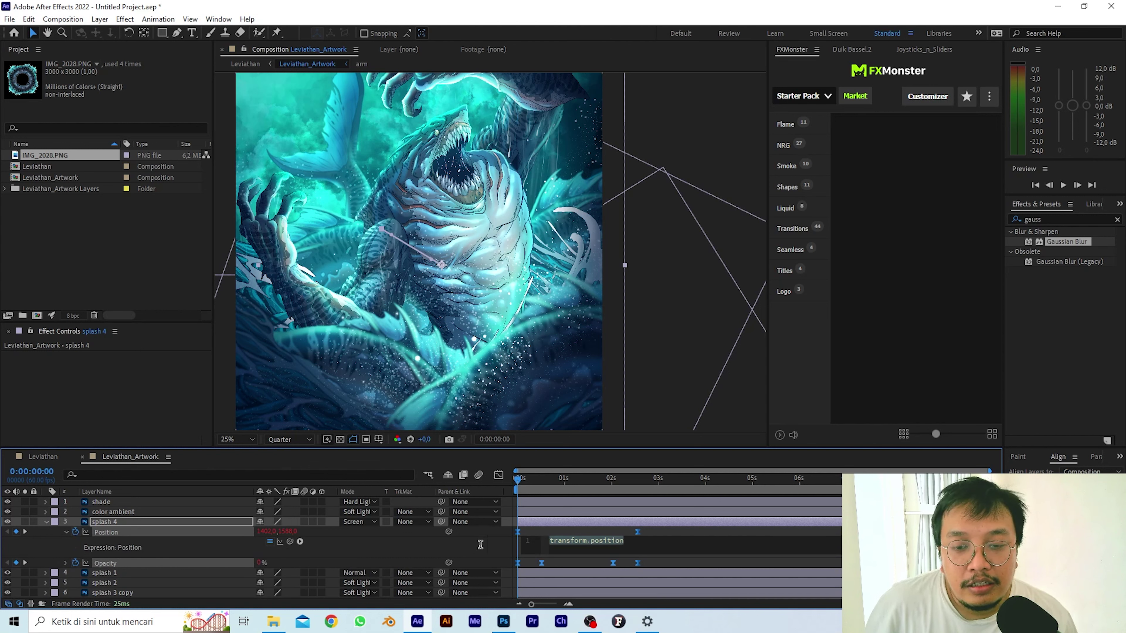
pyautogui.click(300, 542)
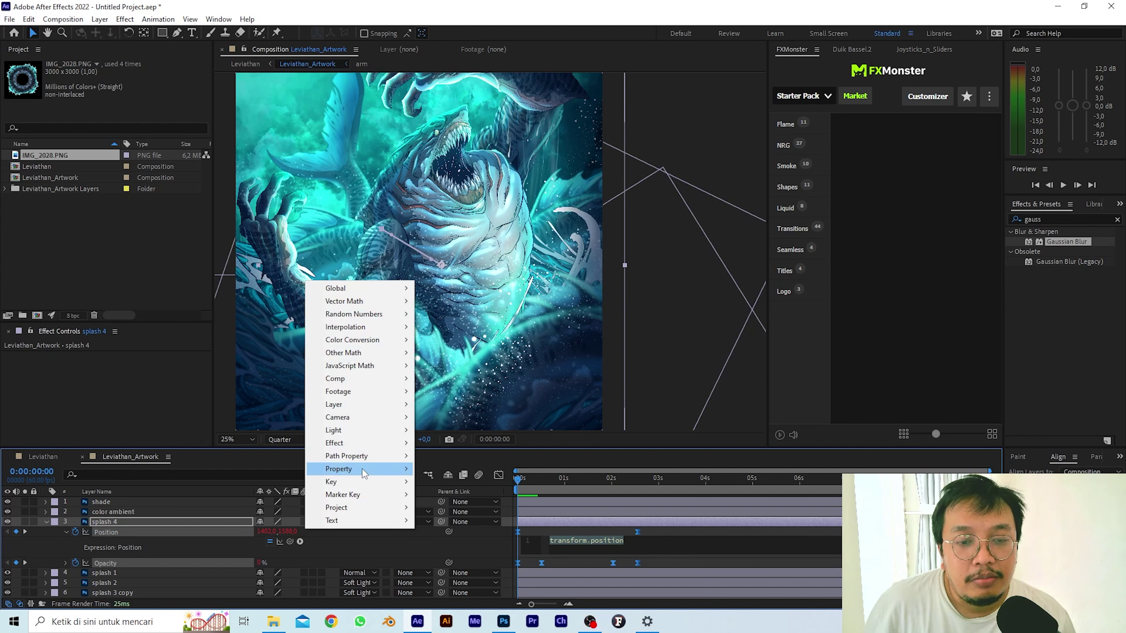
pyautogui.moveTo(364, 471)
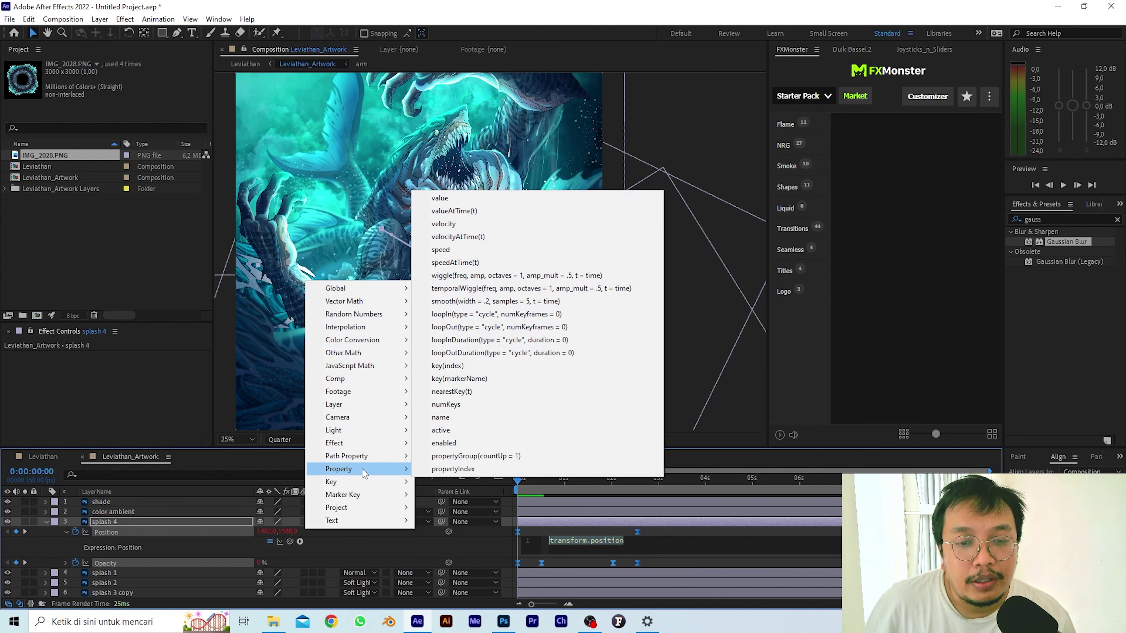
pyautogui.click(493, 327)
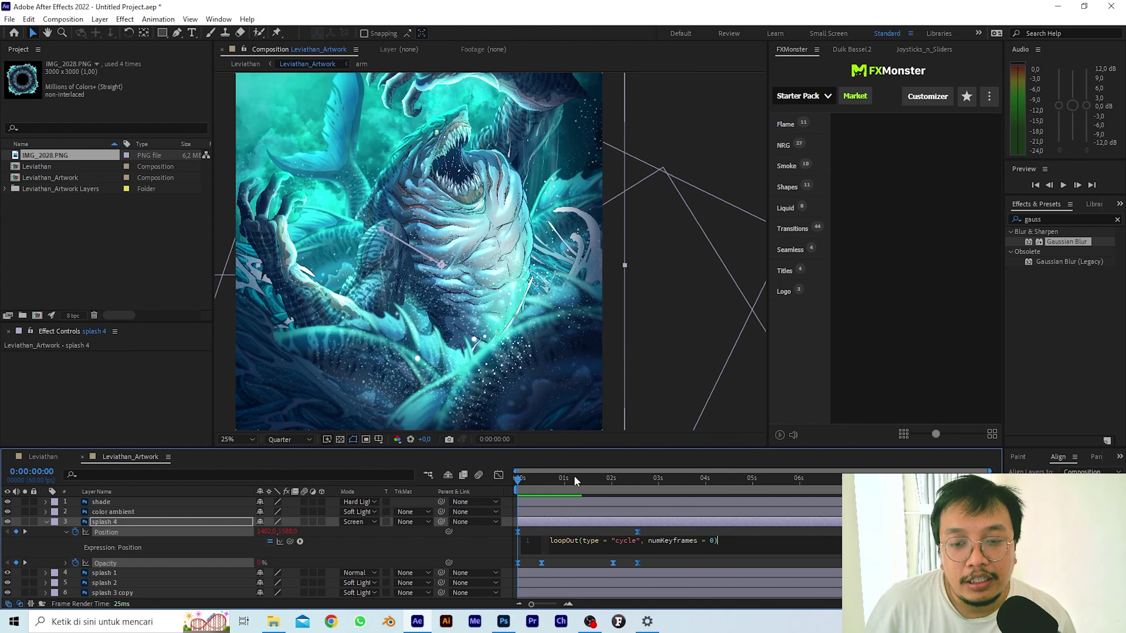
pyautogui.click(492, 483)
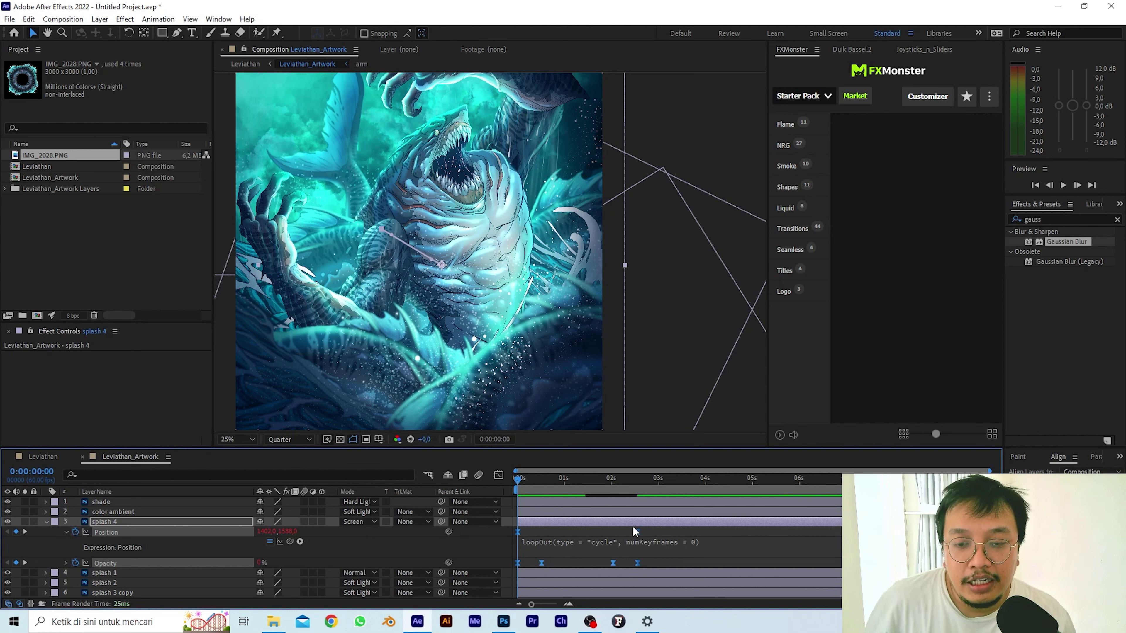
pyautogui.moveTo(516, 483); pyautogui.dragTo(474, 504)
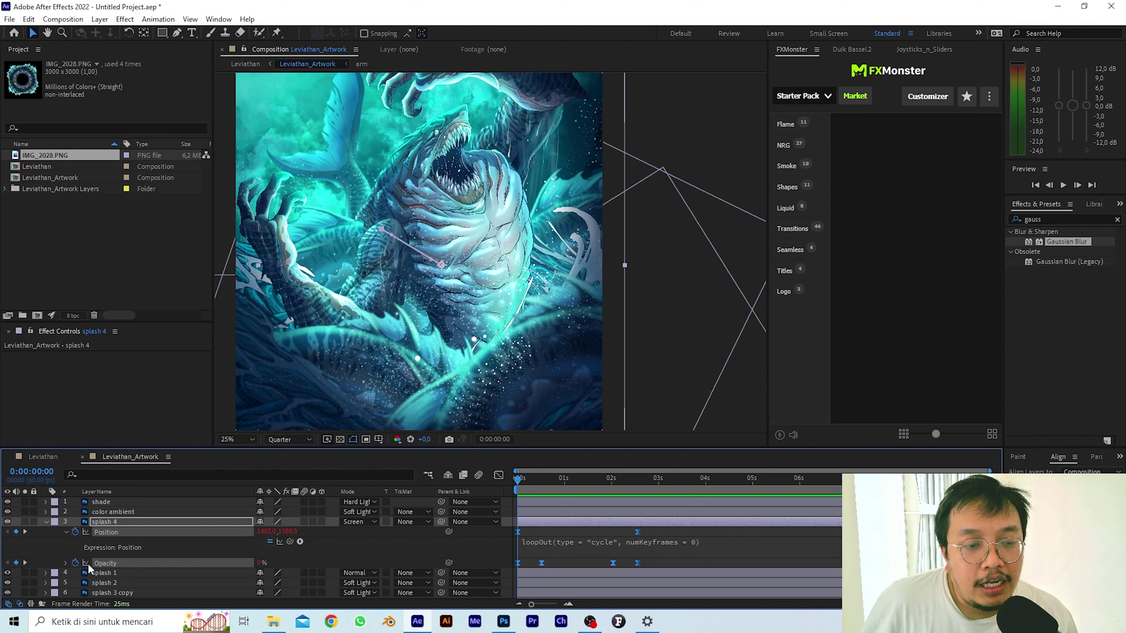
# Add the expression loopOut(type = "cycle", numKeyframes = 0) to splash 4's Opacity and preview the looping splash.
pyautogui.click(65, 563)
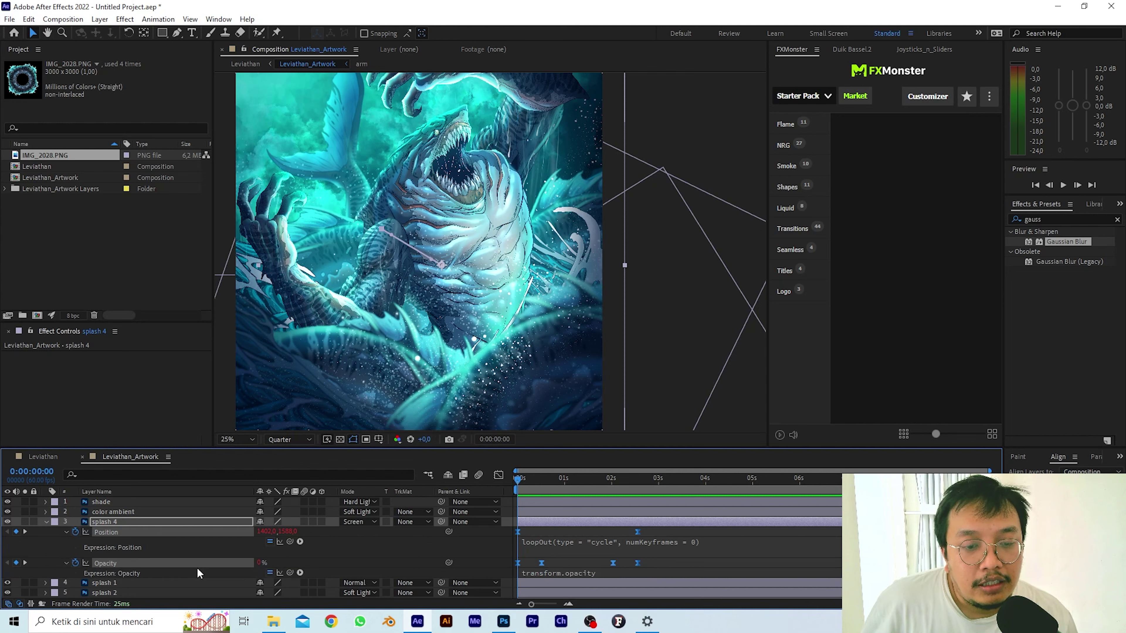
pyautogui.click(300, 573)
pyautogui.moveTo(387, 501)
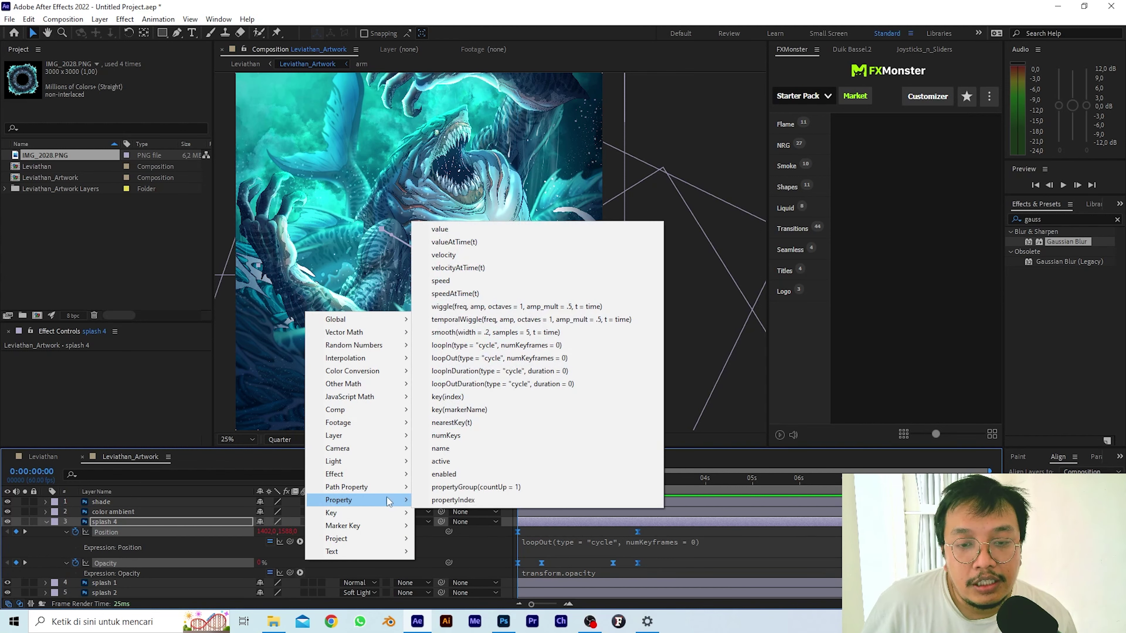
pyautogui.click(488, 358)
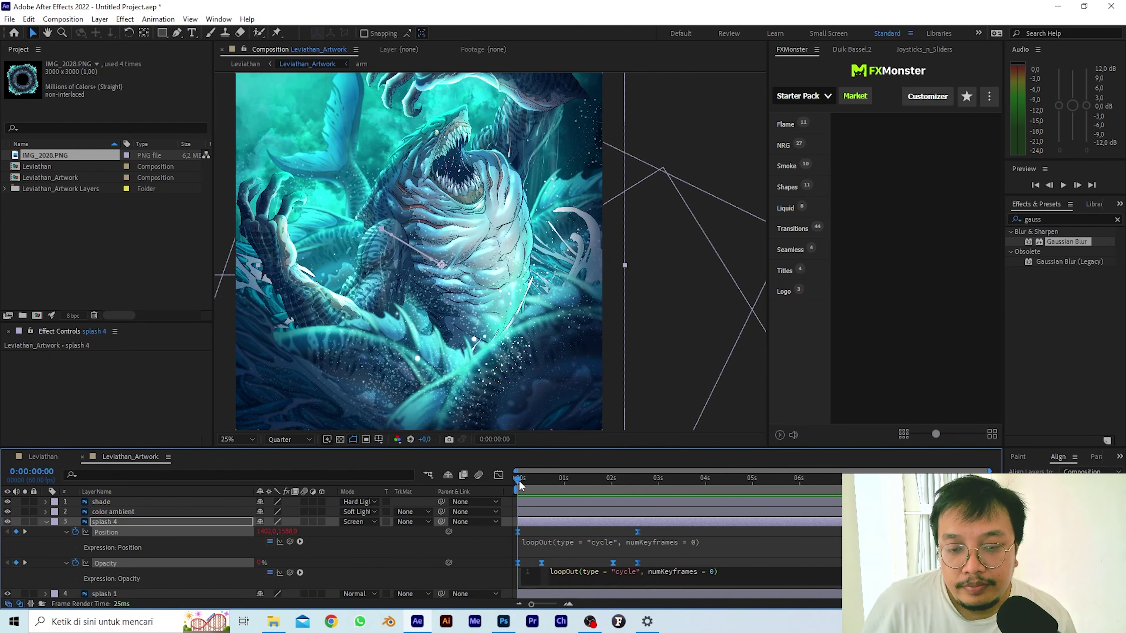
pyautogui.click(505, 484)
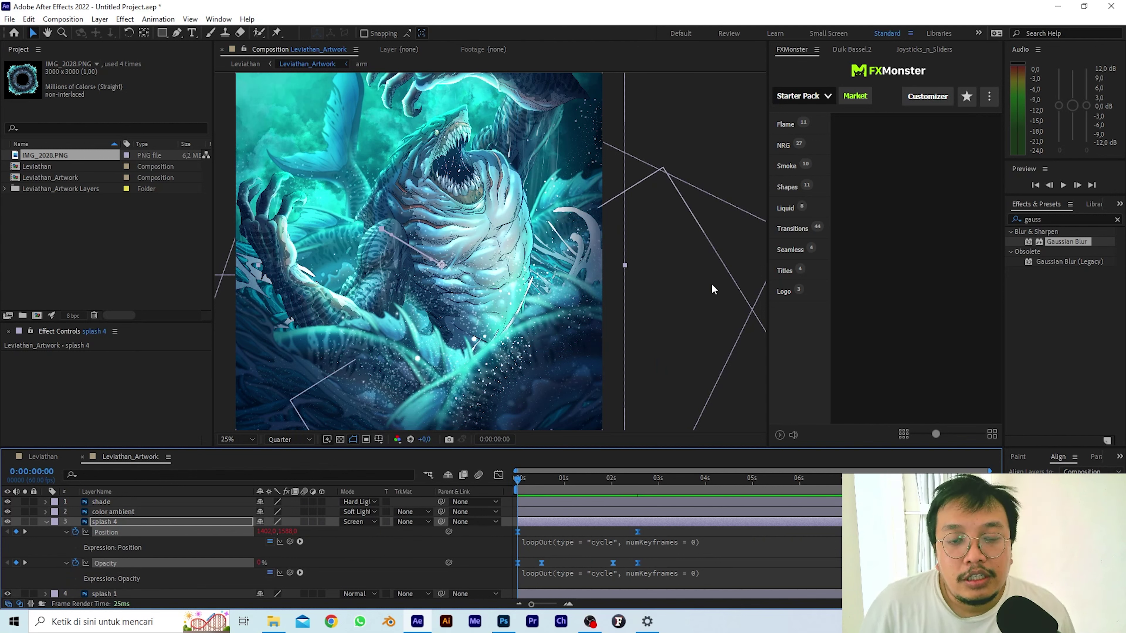
pyautogui.press('space')
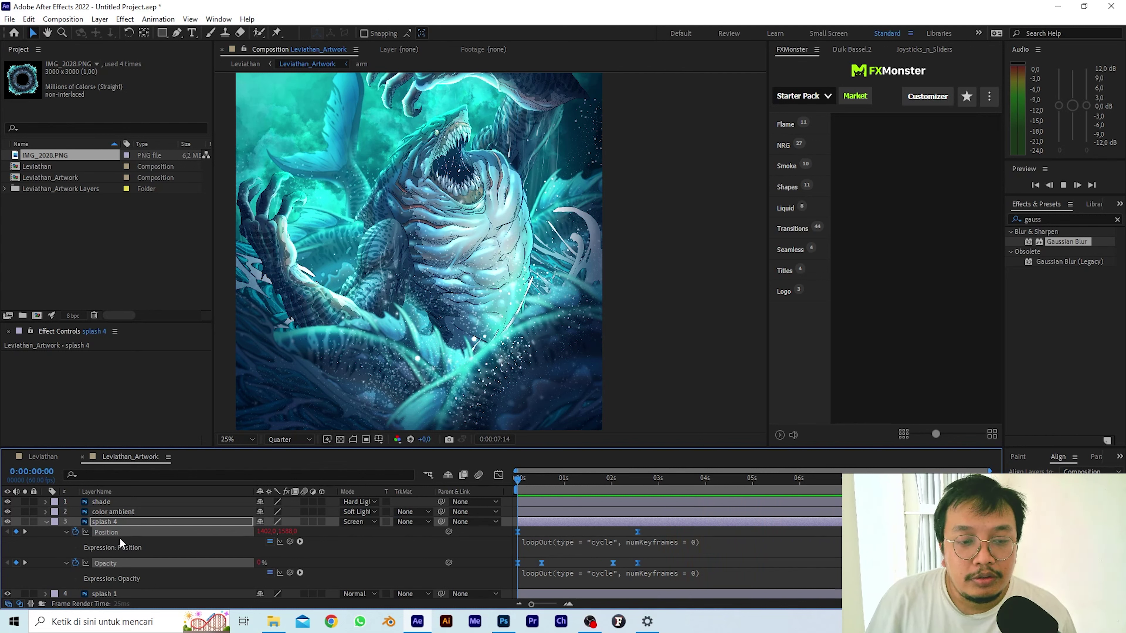
pyautogui.click(45, 520)
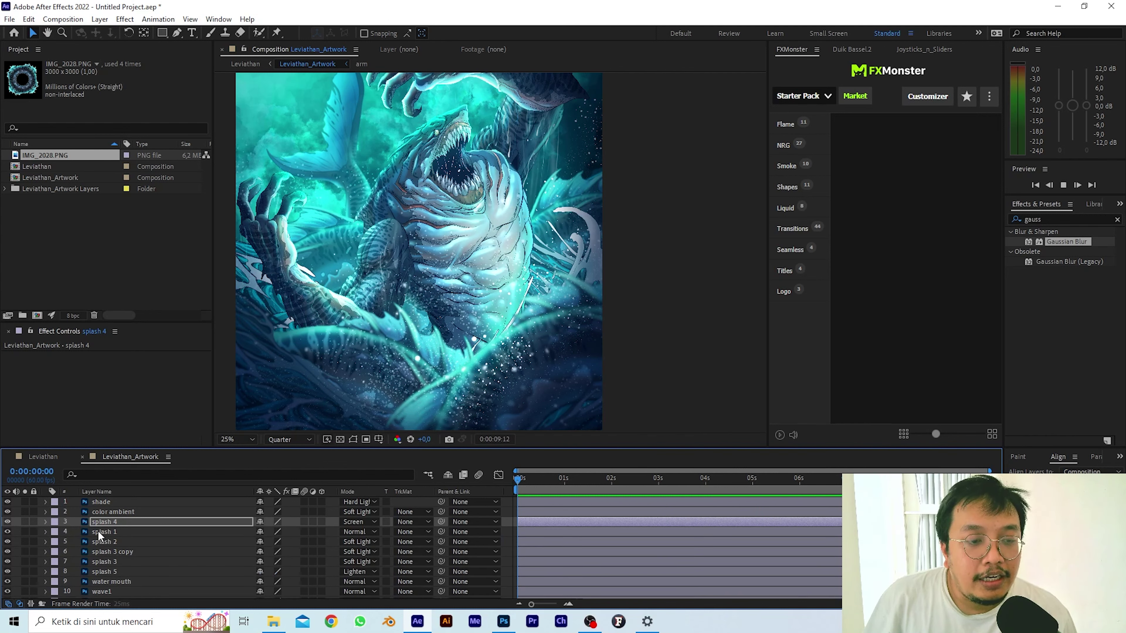
# Reveal splash 1's Position, enable its keyframing at the composition start, and move the layer there to about 1478, 1660.
pyautogui.click(98, 530)
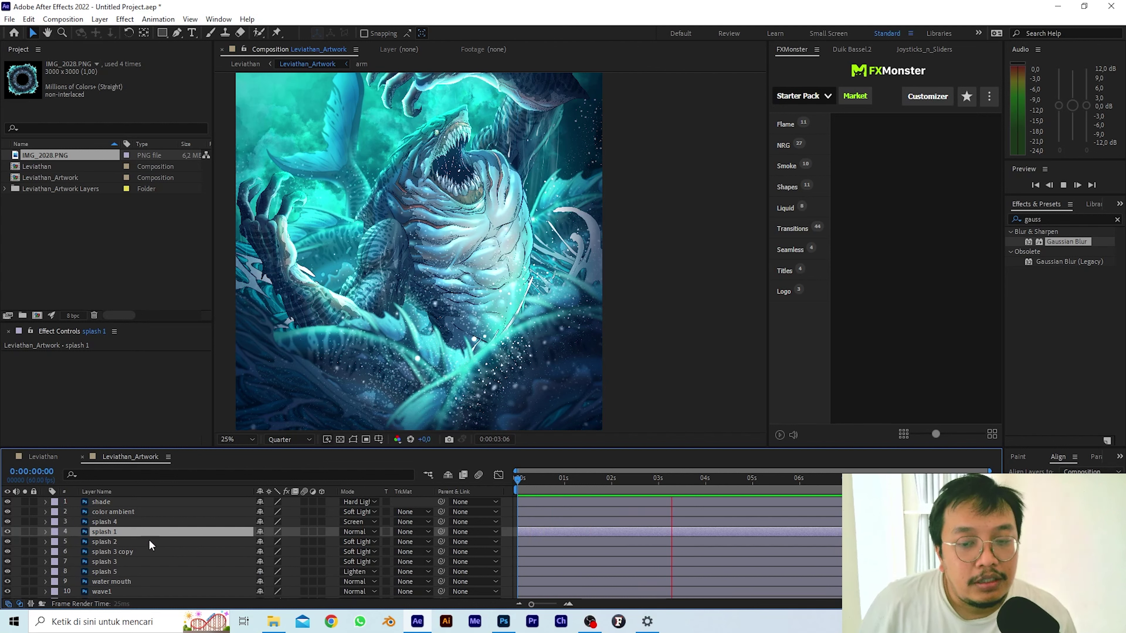
pyautogui.click(102, 531)
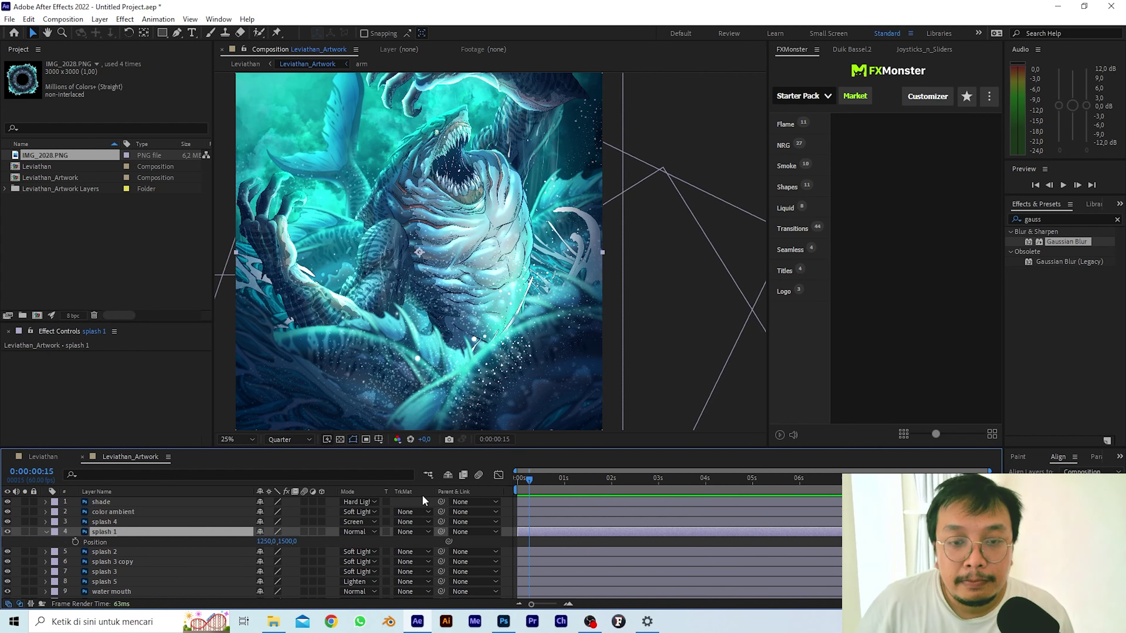
pyautogui.press('p')
pyautogui.click(75, 542)
pyautogui.moveTo(502, 402); pyautogui.dragTo(536, 403)
# Show only splash 4's keyframed Position and Opacity properties as a timing reference for splash 1.
pyautogui.moveTo(610, 481); pyautogui.dragTo(544, 494)
pyautogui.click(46, 522)
pyautogui.click(56, 513)
pyautogui.click(612, 483)
pyautogui.click(55, 512)
pyautogui.scroll(1, 56, 507)
pyautogui.click(100, 522)
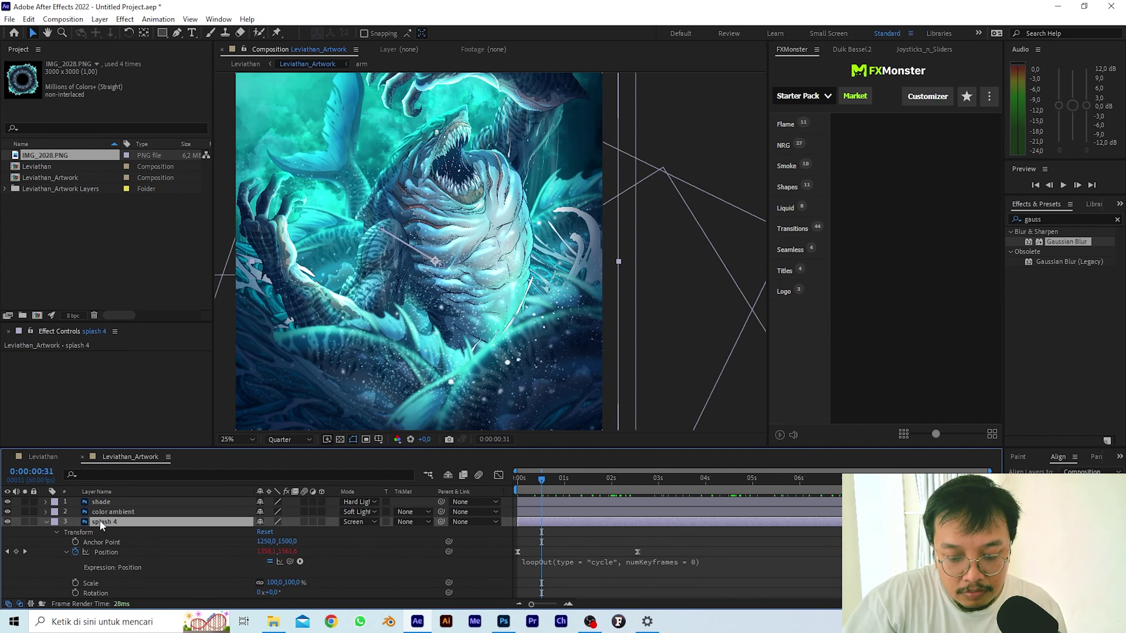
pyautogui.press('u')
pyautogui.press('u')
# At splash 4's last keyframe, 0:00:02:33, move splash 1 up and left in the artwork to set its second Position keyframe.
pyautogui.press('k')
pyautogui.press('k')
pyautogui.click(541, 370)
pyautogui.click(106, 561)
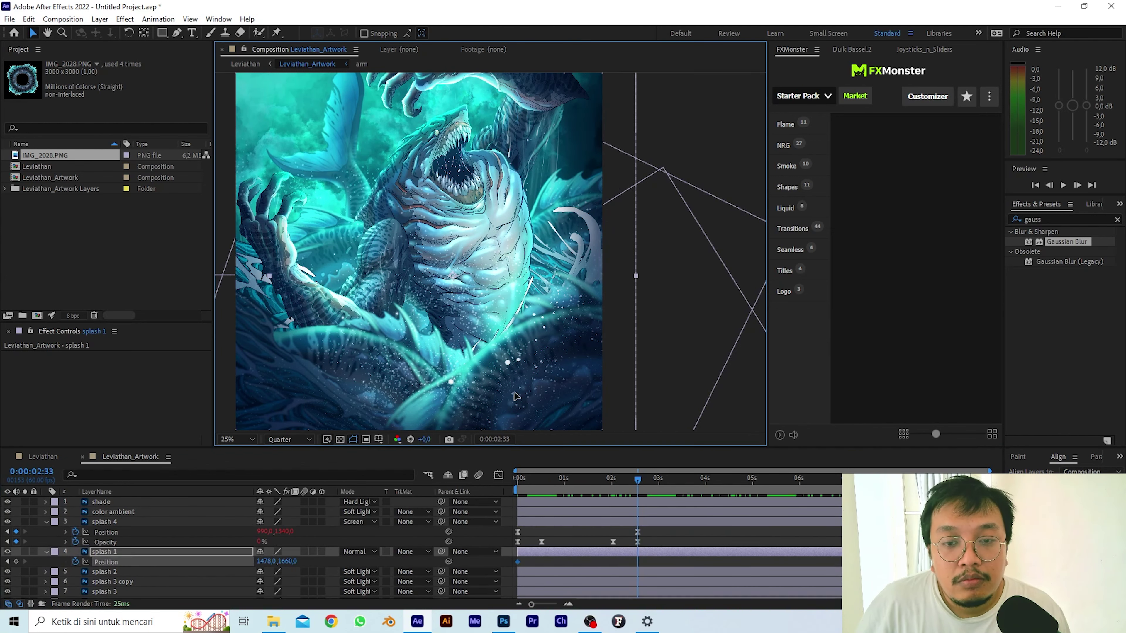
pyautogui.moveTo(514, 394); pyautogui.dragTo(418, 327)
# Keyframe splash 1's Opacity from 0% at the composition start to 100% at 0:00:00:31, with its Position also shown.
pyautogui.click(517, 479)
pyautogui.press('t')
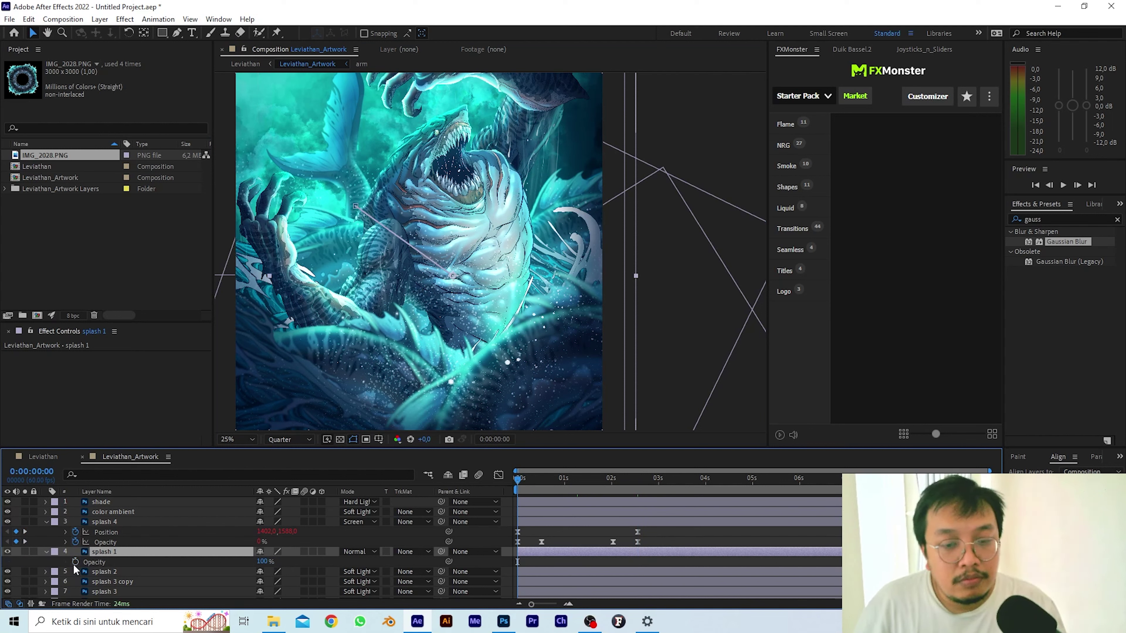
pyautogui.hotkey('shift', 'p')
pyautogui.click(76, 572)
pyautogui.click(261, 572)
pyautogui.write('0')
pyautogui.press('Return')
pyautogui.press('k')
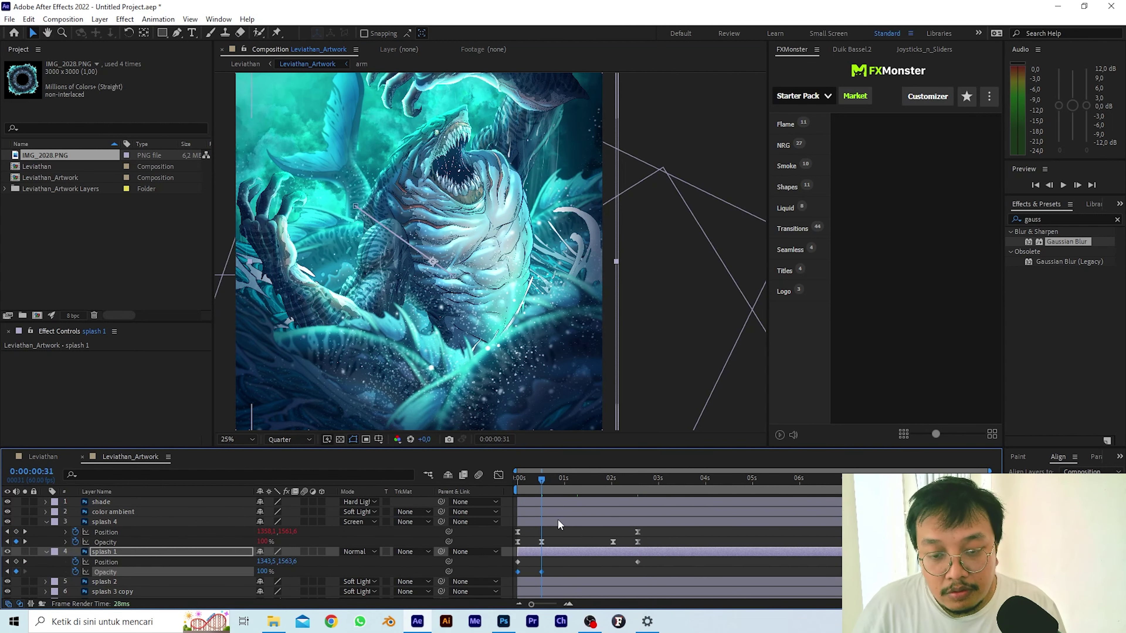
# Duplicate splash 1's Opacity keyframes in reverse order so they end at 0:00:02:33, and Easy Ease all its Position and Opacity keyframes.
pyautogui.press('k')
pyautogui.hotkey('ctrl', 'v')
pyautogui.rightClick(638, 573)
pyautogui.click(816, 569)
pyautogui.moveTo(650, 557); pyautogui.dragTo(514, 575)
pyautogui.press('F9')
# Preview splash 1 and shorten its fades by moving the second Opacity keyframe slightly earlier and the third slightly later.
pyautogui.moveTo(614, 480); pyautogui.dragTo(515, 481)
pyautogui.press('space')
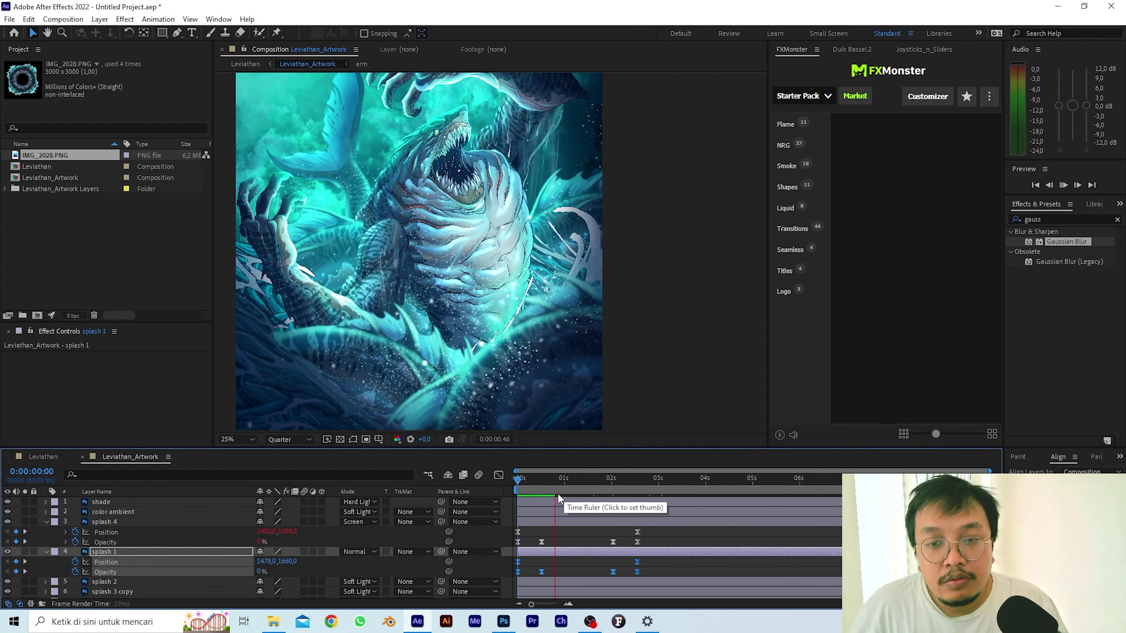
pyautogui.press('space')
pyautogui.click(554, 570)
pyautogui.moveTo(541, 572); pyautogui.dragTo(533, 572)
pyautogui.moveTo(613, 572); pyautogui.dragTo(622, 571)
# Add the expression loopOut(type = "cycle", numKeyframes = 0) to splash 1's Position and Opacity.
pyautogui.keyDown('shift'); pyautogui.click(108, 562); pyautogui.keyUp('shift')
pyautogui.keyDown('alt'); pyautogui.click(75, 562); pyautogui.keyUp('alt')
pyautogui.click(300, 571)
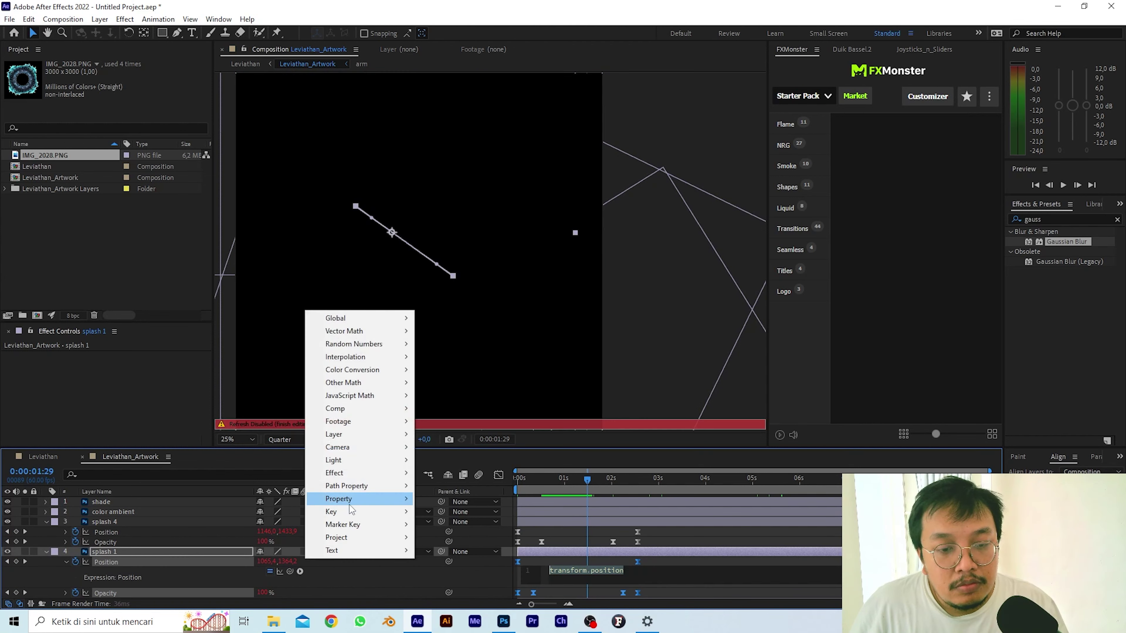
pyautogui.moveTo(349, 504)
pyautogui.click(460, 355)
pyautogui.scroll(-1, 139, 558)
pyautogui.click(153, 554)
pyautogui.click(299, 573)
pyautogui.click(461, 354)
# Stretch splash 1's Position and Opacity keyframes so the cycle ends at about 0:00:05:00, and preview the slower loop.
pyautogui.moveTo(587, 481); pyautogui.dragTo(420, 495)
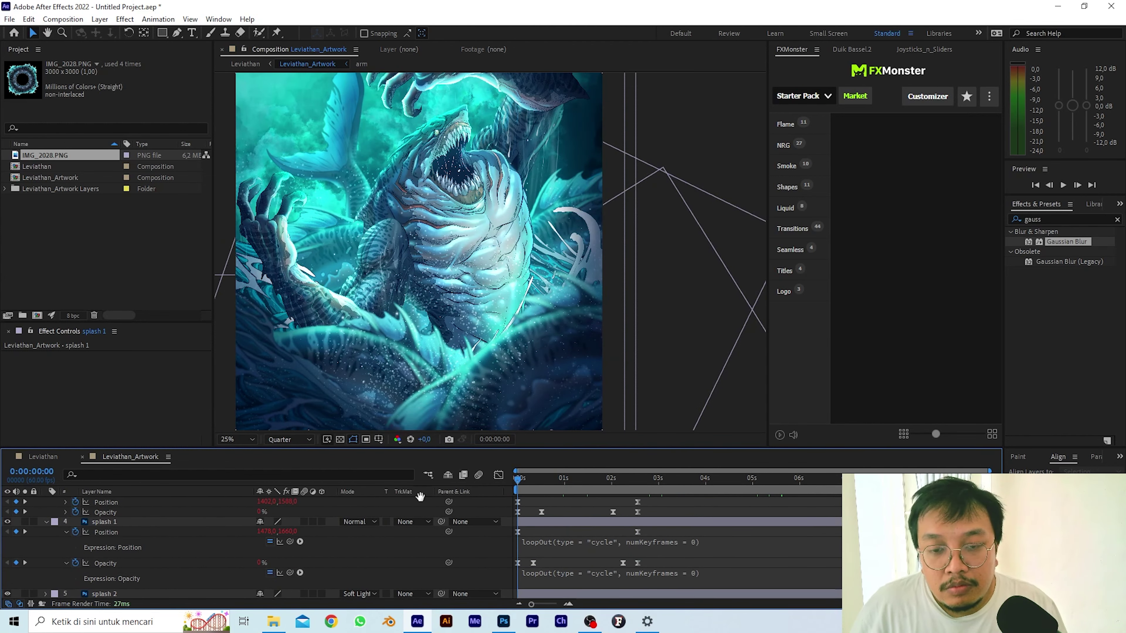
pyautogui.press('space')
pyautogui.moveTo(659, 526); pyautogui.dragTo(753, 482)
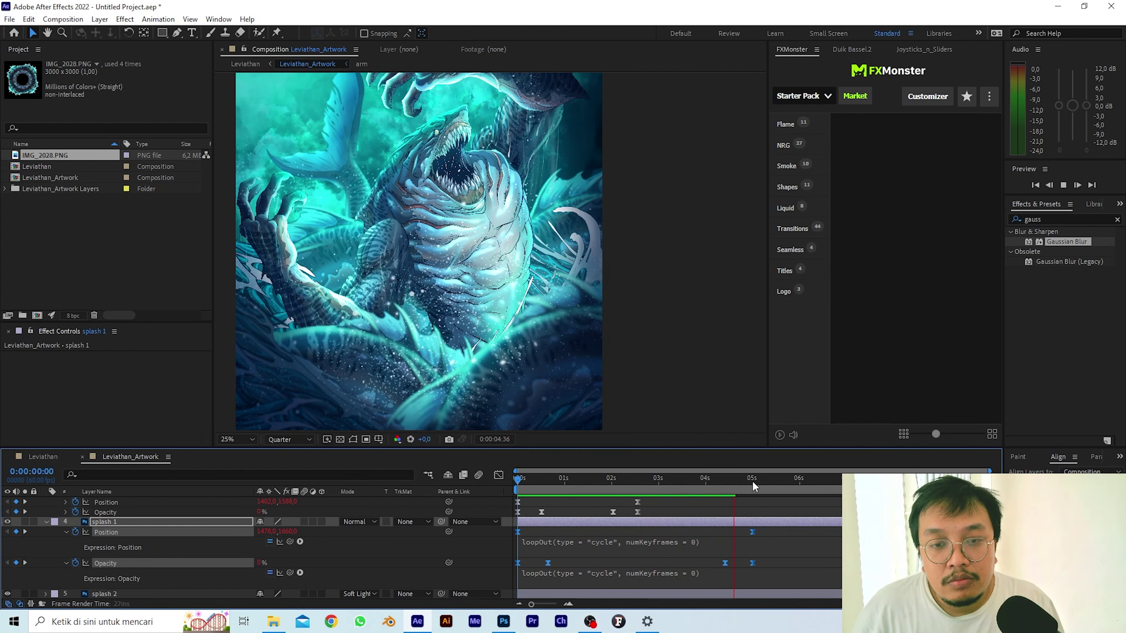
pyautogui.press('space')
# Keyframe splash 2's Position at the composition start and, at 0:00:05:00, move the layer up and left in the artwork.
pyautogui.scroll(-1, 133, 563)
pyautogui.click(131, 565)
pyautogui.press('p')
pyautogui.hotkey('shift', 't')
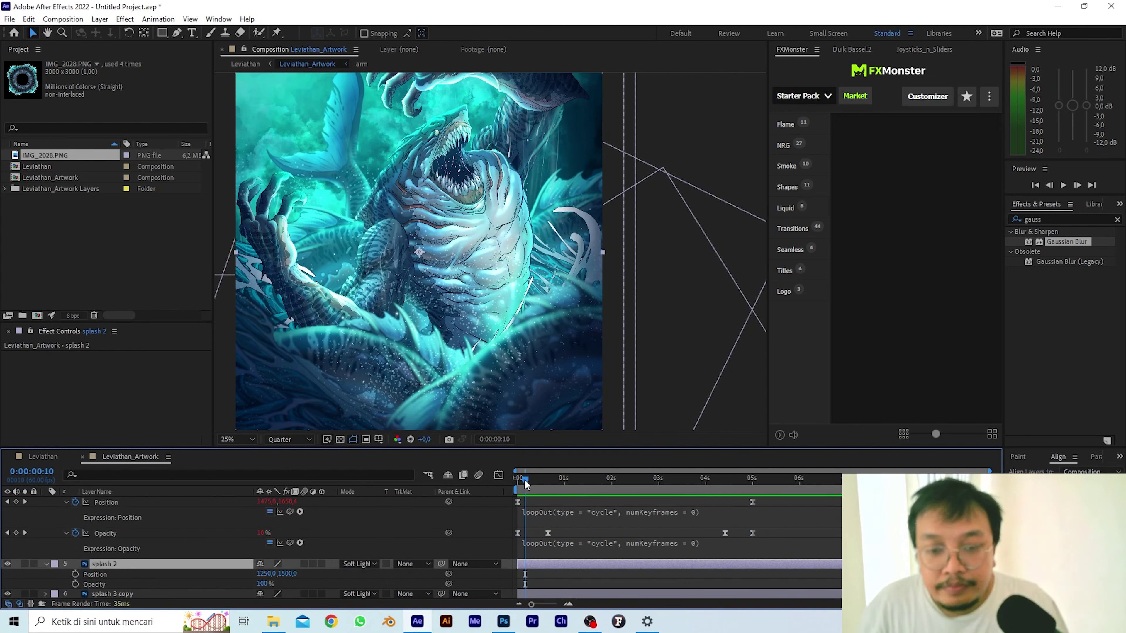
pyautogui.moveTo(525, 482); pyautogui.dragTo(515, 482)
pyautogui.click(75, 574)
pyautogui.moveTo(518, 482); pyautogui.dragTo(753, 492)
pyautogui.moveTo(398, 292); pyautogui.dragTo(355, 264)
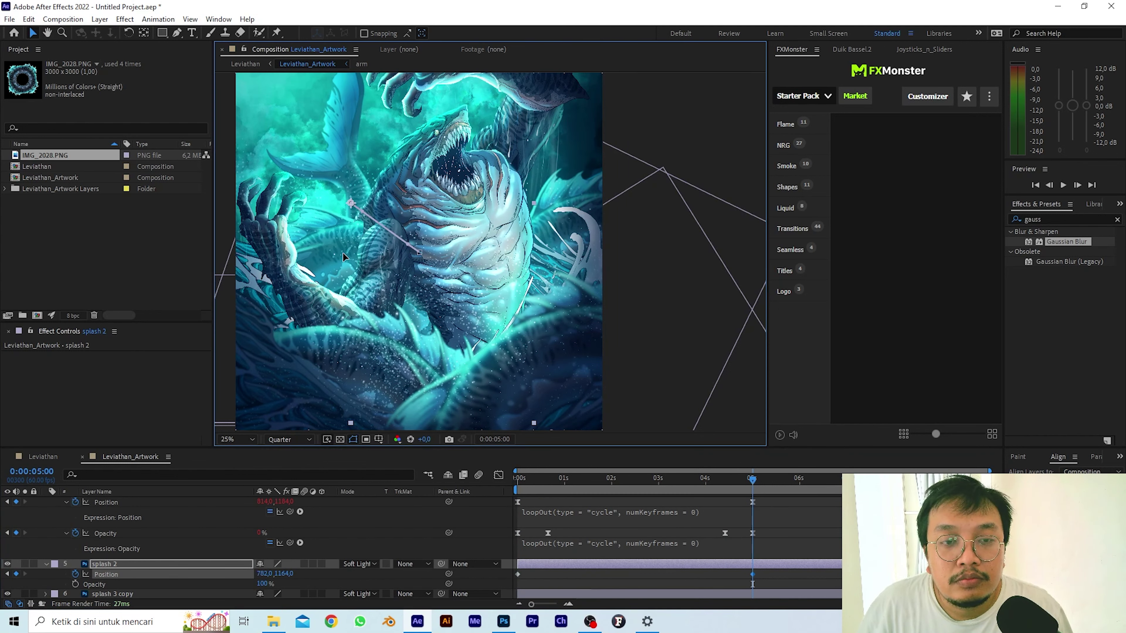
# Keyframe splash 2's Opacity from 0% at the composition start to 100% at 0:00:00:39.
pyautogui.press('Home')
pyautogui.click(75, 584)
pyautogui.moveTo(517, 481); pyautogui.dragTo(548, 483)
pyautogui.click(260, 584)
pyautogui.write('100')
pyautogui.press('Return')
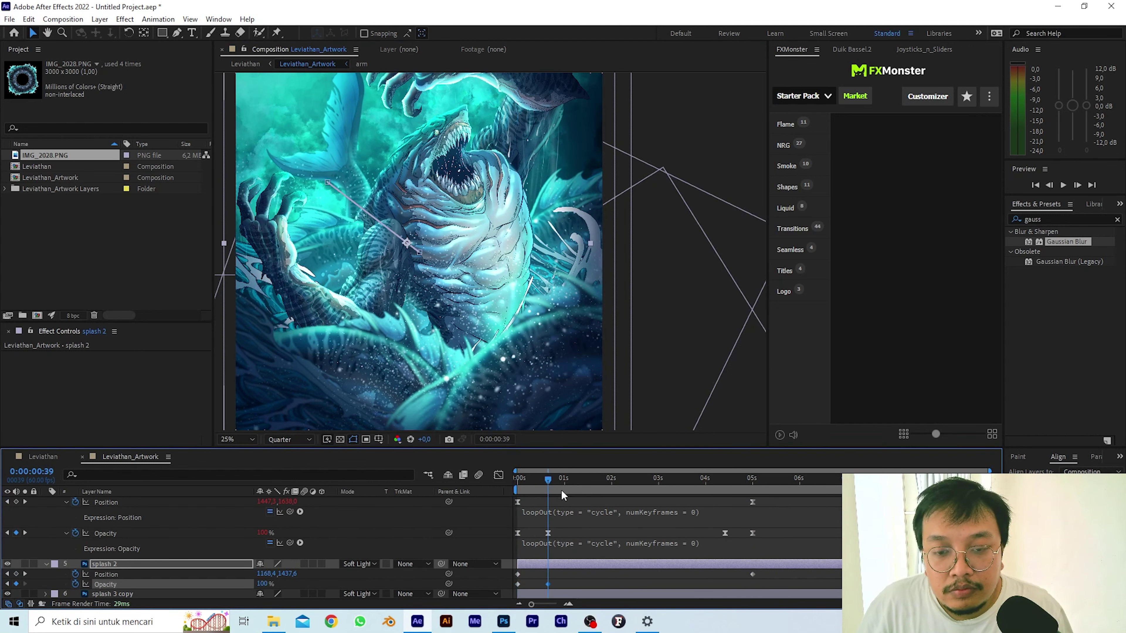
# Copy splash 2's Opacity keyframes to 0:00:04:25, Easy Ease all its keyframes, and align the last Opacity keyframe with 0:00:05:00.
pyautogui.moveTo(517, 585); pyautogui.dragTo(515, 587)
pyautogui.hotkey('ctrl', 'c')
pyautogui.moveTo(548, 480); pyautogui.dragTo(725, 500)
pyautogui.hotkey('ctrl', 'v')
pyautogui.moveTo(766, 589); pyautogui.dragTo(510, 571)
pyautogui.press('F9')
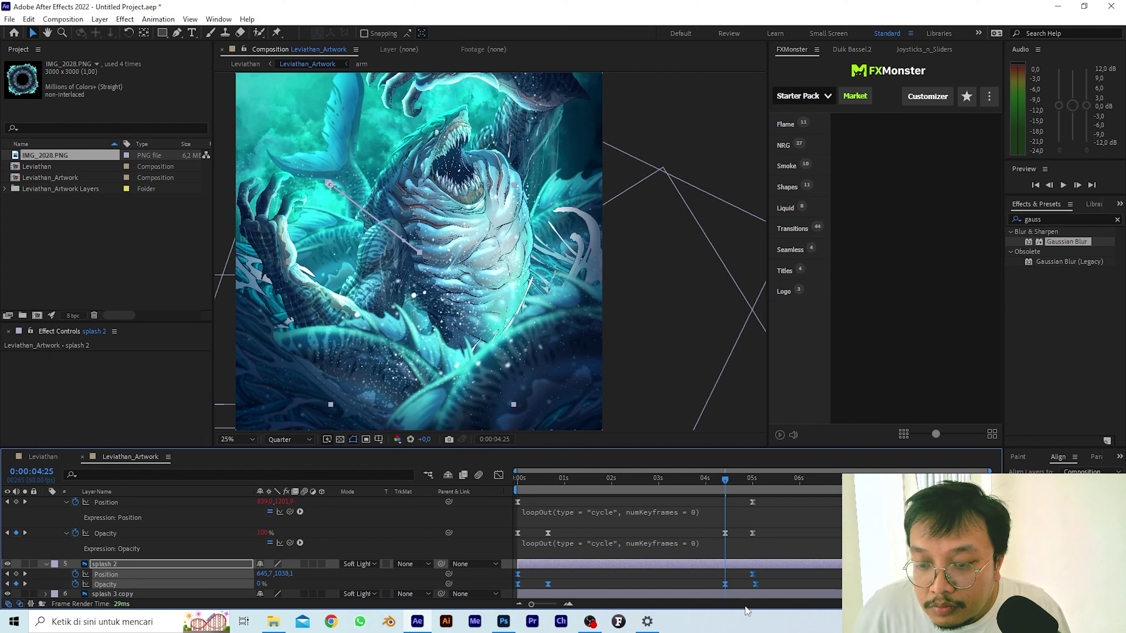
pyautogui.click(753, 584)
# Apply loopOut(type = "cycle", numKeyframes = 0) to both the Position and Opacity of splash 2.
pyautogui.press('Home')
pyautogui.keyDown('alt'); pyautogui.click(75, 574); pyautogui.keyUp('alt')
pyautogui.click(301, 583)
pyautogui.moveTo(345, 511)
pyautogui.click(492, 369)
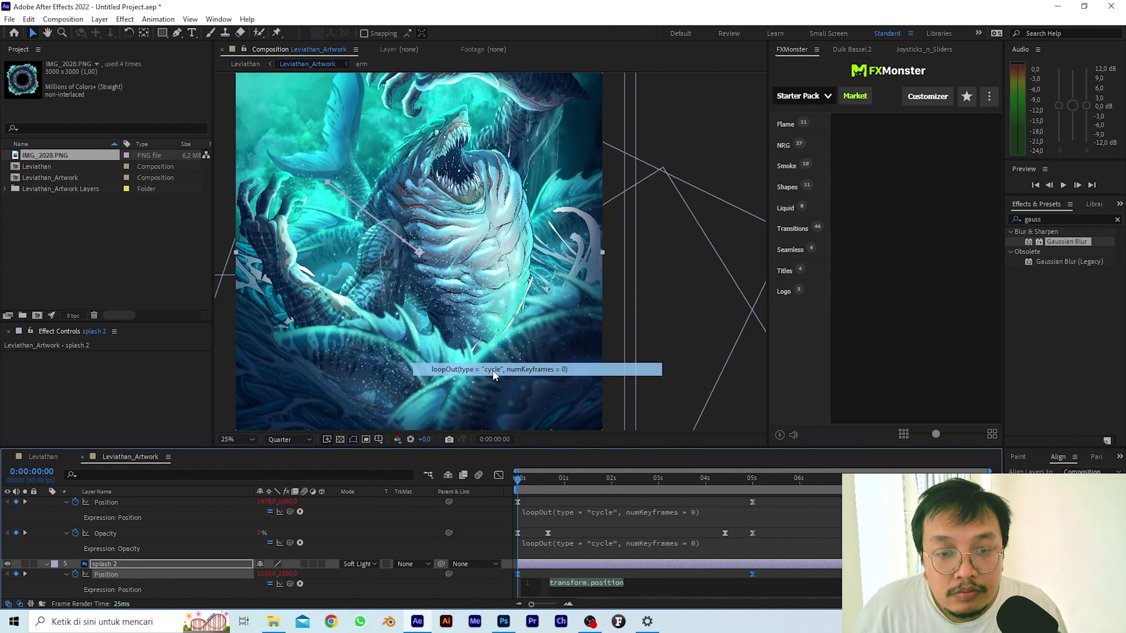
pyautogui.scroll(-2, 178, 554)
pyautogui.keyDown('alt'); pyautogui.click(76, 546); pyautogui.keyUp('alt')
pyautogui.click(300, 555)
pyautogui.moveTo(346, 482)
pyautogui.click(493, 340)
pyautogui.press('KP_Enter')
# Lengthen splash 2's fades by moving its middle Opacity keyframes inward, shift all its keyframes about one second later, and preview.
pyautogui.press('space')
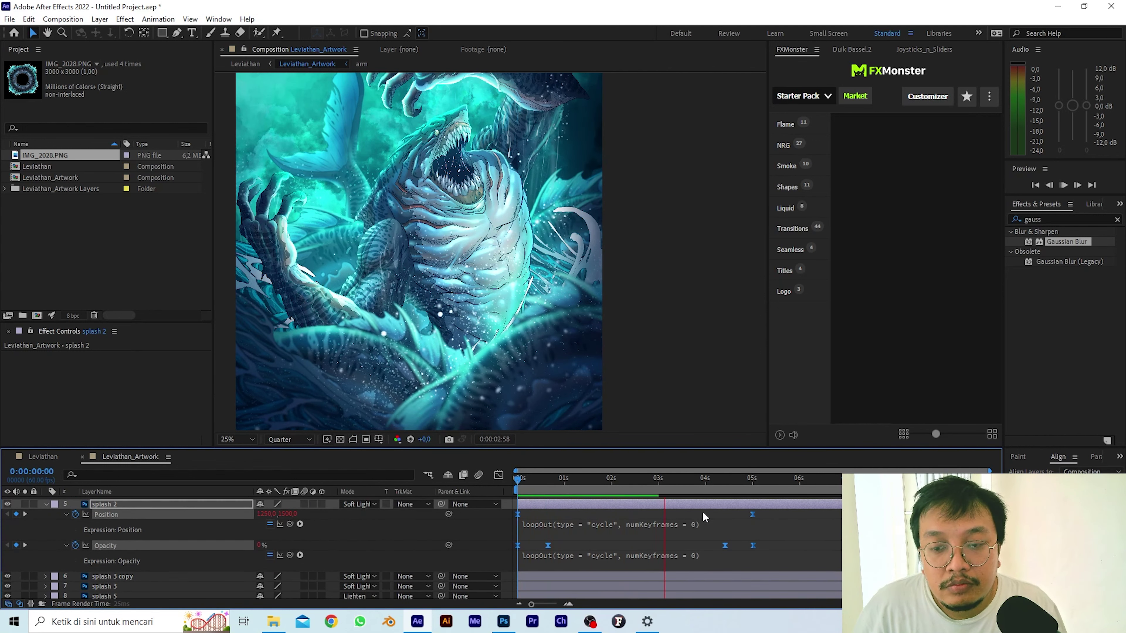
pyautogui.press('space')
pyautogui.click(552, 551)
pyautogui.moveTo(547, 546); pyautogui.dragTo(571, 546)
pyautogui.moveTo(725, 546); pyautogui.dragTo(691, 546)
pyautogui.moveTo(700, 481); pyautogui.dragTo(515, 475)
pyautogui.press('space')
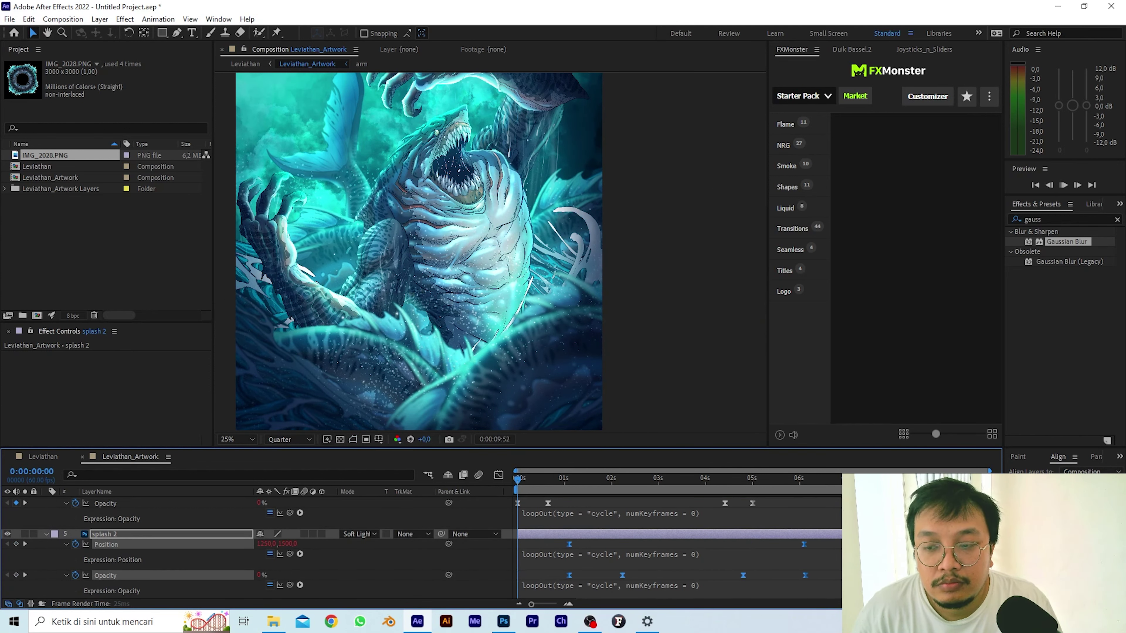
# Enable Position and Opacity keyframing on splash 3 copy at the composition start.
pyautogui.click(169, 576)
pyautogui.scroll(-3, 169, 547)
pyautogui.press('u')
pyautogui.click(111, 557)
pyautogui.click(113, 568)
pyautogui.scroll(5, 586, 533)
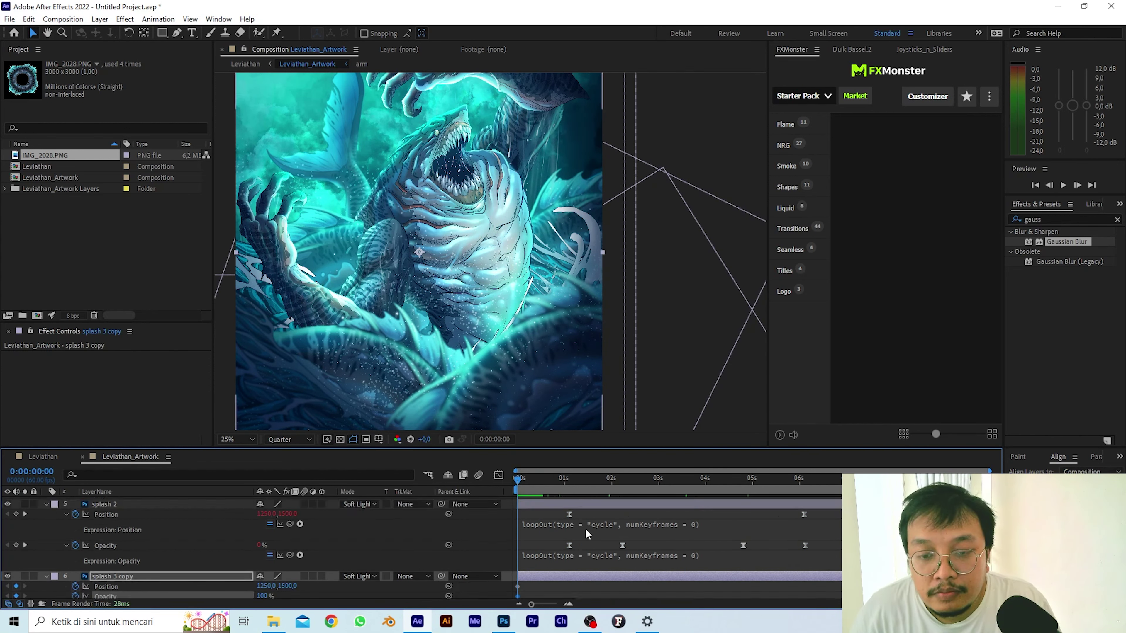
# Identify splash 3 copy by toggling its visibility, and move it to about 834, 1204 at 0:00:02:33.
pyautogui.moveTo(518, 481); pyautogui.dragTo(638, 481)
pyautogui.scroll(-6, 632, 547)
pyautogui.scroll(1, 631, 548)
pyautogui.click(7, 547)
pyautogui.click(7, 547)
pyautogui.moveTo(602, 377); pyautogui.dragTo(546, 336)
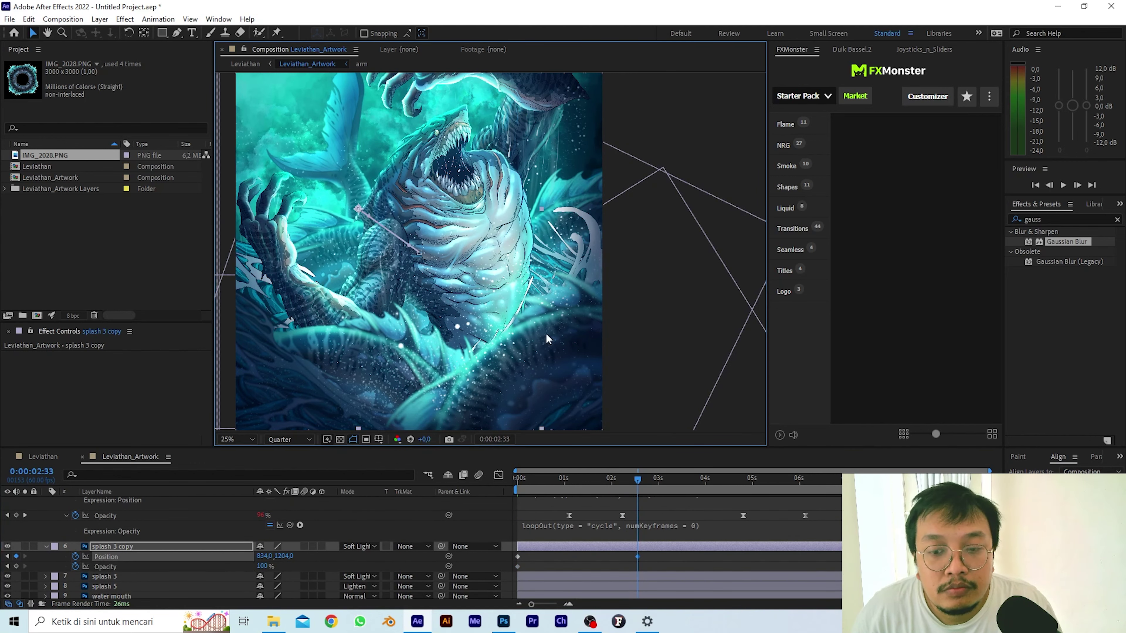
# Keyframe splash 3 copy's Opacity at 100% about half a second in, and set its starting keyframe to 0%.
pyautogui.moveTo(637, 481); pyautogui.dragTo(540, 491)
pyautogui.click(16, 566)
pyautogui.click(7, 567)
pyautogui.moveTo(261, 566); pyautogui.dragTo(99, 568)
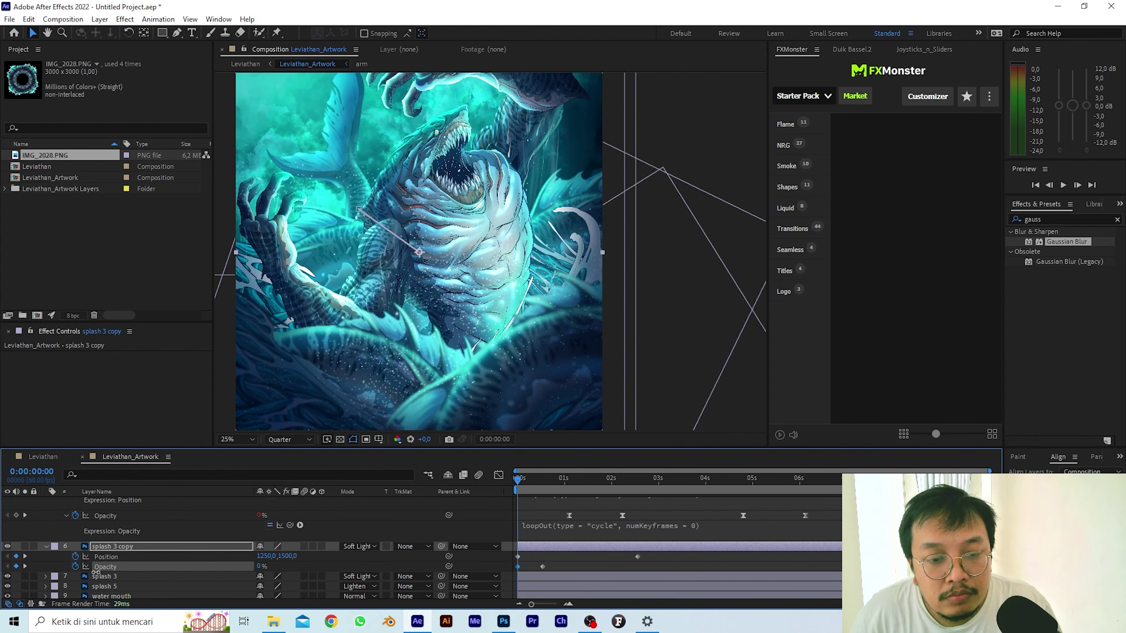
# Duplicate splash 3 copy's Opacity keyframes in reverse order near 0:00:01:57 for the fade-out, and Easy Ease all its keyframes.
pyautogui.moveTo(550, 582); pyautogui.dragTo(479, 563)
pyautogui.hotkey('ctrl', 'c')
pyautogui.moveTo(518, 480); pyautogui.dragTo(609, 480)
pyautogui.hotkey('ctrl', 'v')
pyautogui.moveTo(655, 553); pyautogui.dragTo(499, 574)
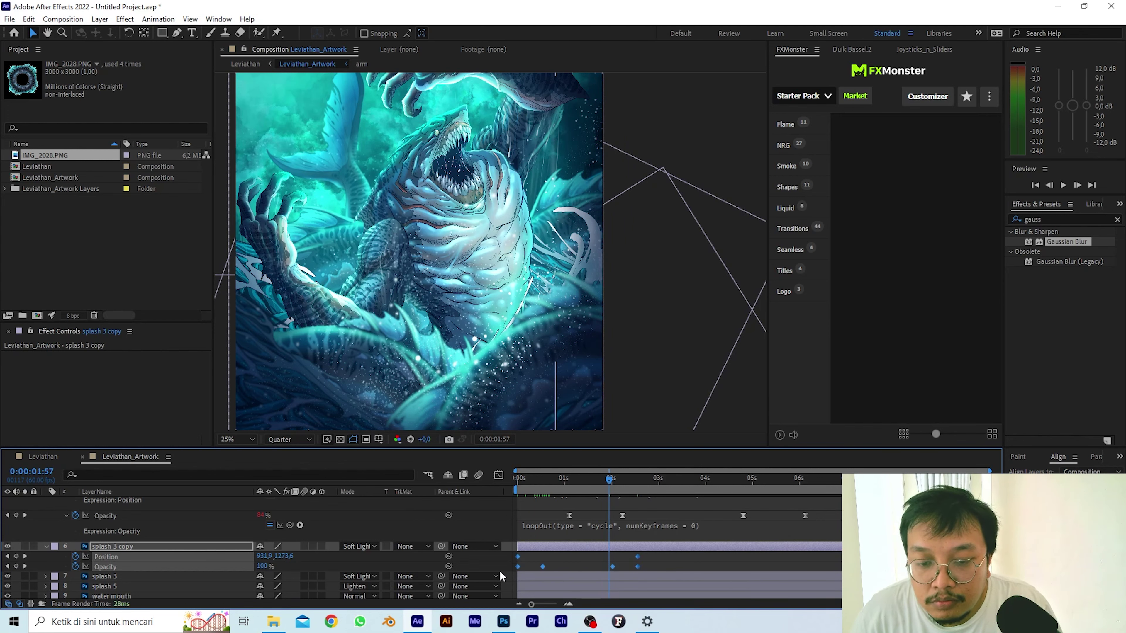
pyautogui.press('F9')
# Add loopOut(type = "cycle", numKeyframes = 0) to splash 3 copy's Position and Opacity, and preview the loop.
pyautogui.press('Home')
pyautogui.keyDown('alt'); pyautogui.click(75, 557); pyautogui.keyUp('alt')
pyautogui.click(299, 566)
pyautogui.moveTo(367, 495)
pyautogui.click(461, 497)
pyautogui.keyDown('alt'); pyautogui.click(75, 587); pyautogui.keyUp('alt')
pyautogui.click(300, 594)
pyautogui.moveTo(367, 520)
pyautogui.click(461, 524)
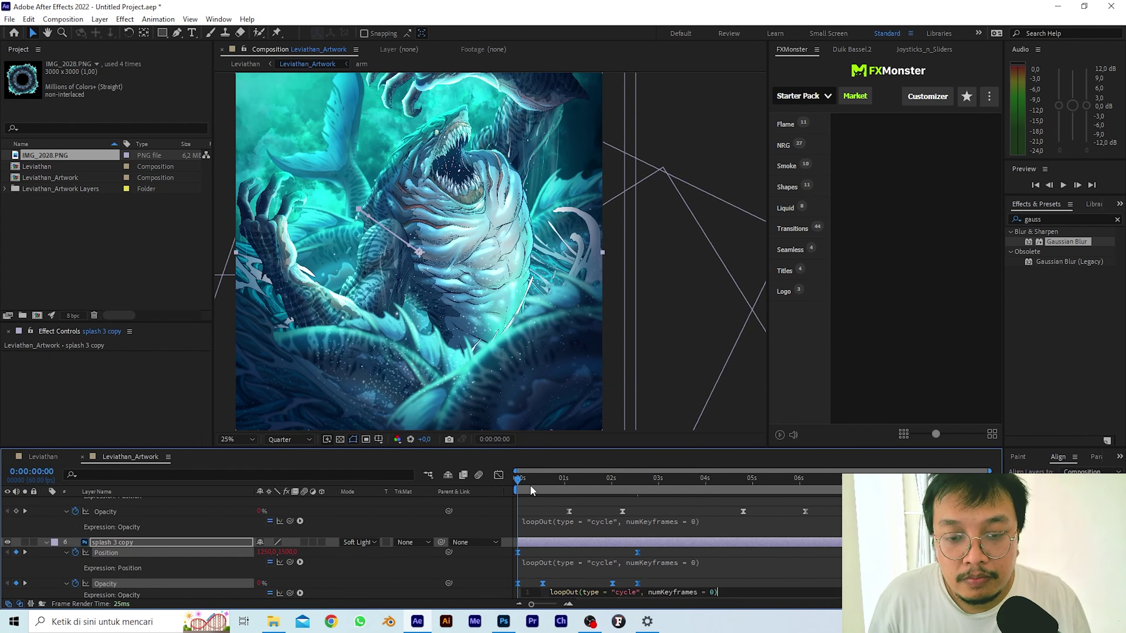
pyautogui.click(656, 489)
pyautogui.press('space')
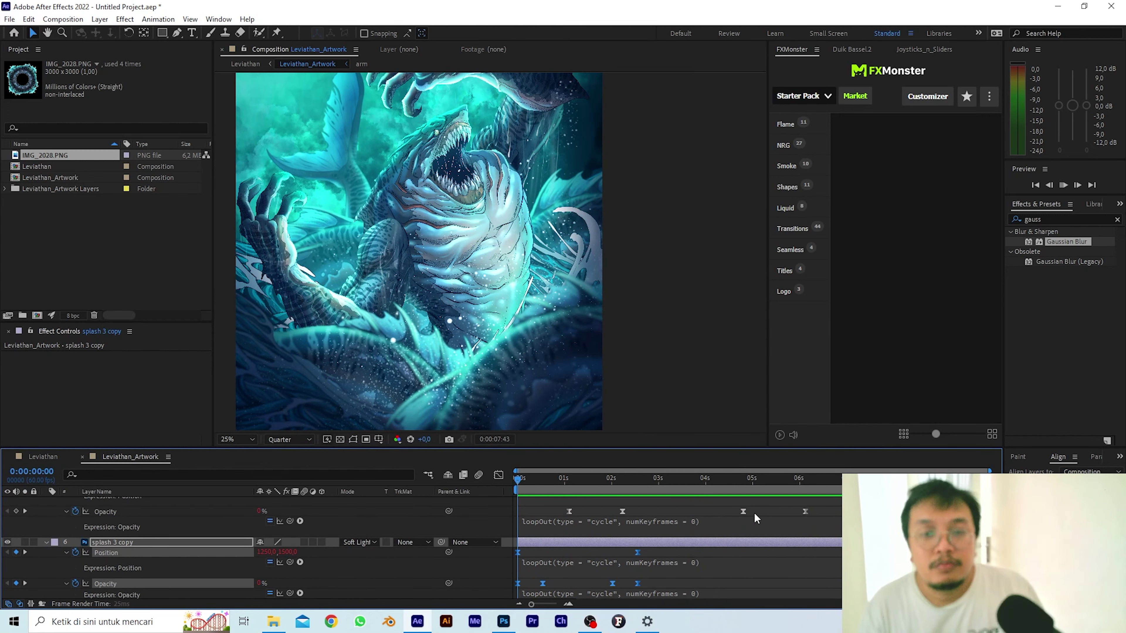
# Reveal Position and Opacity on splash 3 and splash 5, and enable Position keyframing for both at the composition start.
pyautogui.scroll(-3, 636, 570)
pyautogui.click(133, 546)
pyautogui.keyDown('shift'); pyautogui.click(139, 557); pyautogui.keyUp('shift')
pyautogui.press('p')
pyautogui.hotkey('shift', 't')
pyautogui.press('space')
pyautogui.click(76, 556)
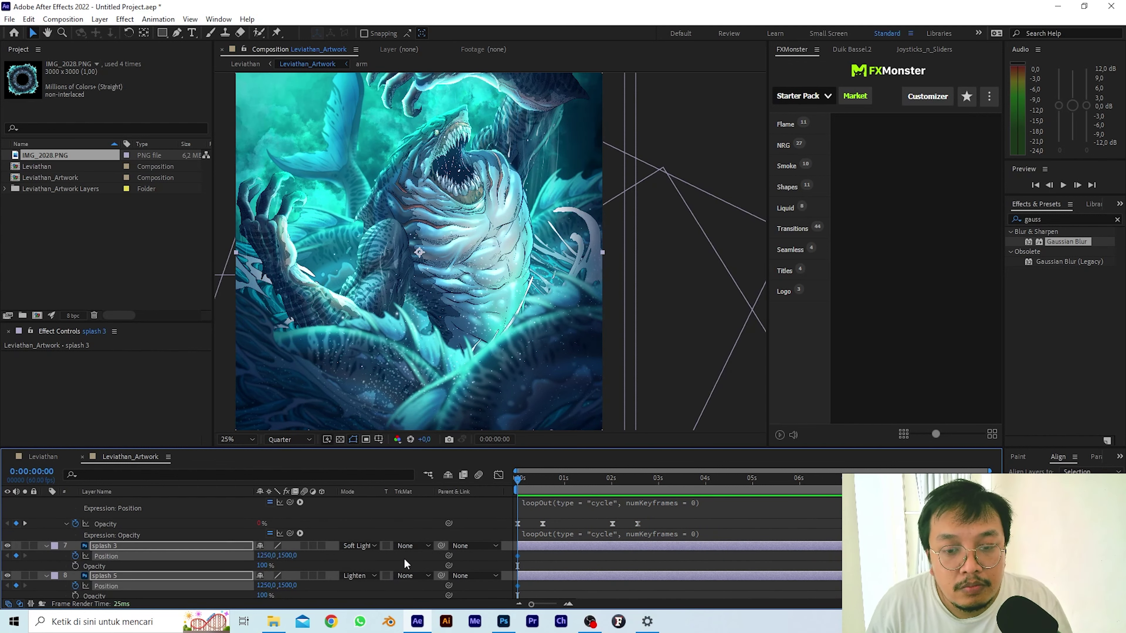
# Add second Position keyframes to splash 3 and splash 5 at 0:00:02:33, and move splash 5's to about five seconds.
pyautogui.moveTo(517, 480); pyautogui.dragTo(636, 483)
pyautogui.click(662, 567)
pyautogui.moveTo(637, 586); pyautogui.dragTo(750, 586)
pyautogui.press('space')
pyautogui.press('space')
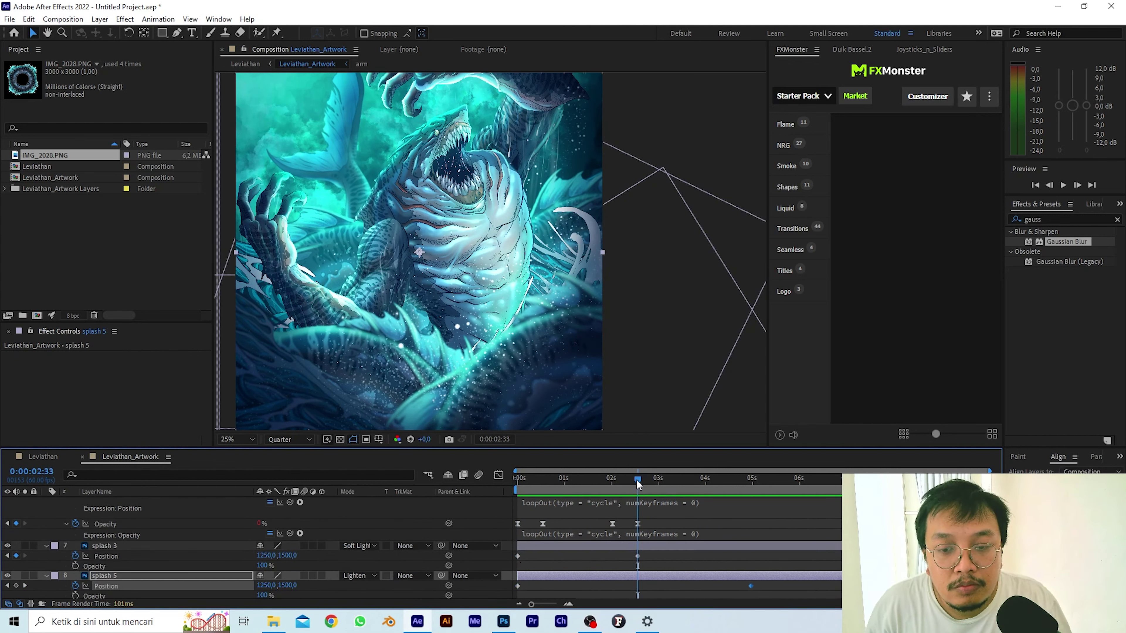
# Keyframe splash 3's Opacity at 0% at the composition start and 100% further along for its fade-in.
pyautogui.moveTo(638, 480); pyautogui.dragTo(518, 481)
pyautogui.click(75, 565)
pyautogui.moveTo(263, 566); pyautogui.dragTo(208, 566)
pyautogui.moveTo(517, 481); pyautogui.dragTo(601, 482)
pyautogui.click(260, 565)
pyautogui.write('100')
pyautogui.press('Return')
# Paste splash 3's Opacity keyframes before 0:00:02:33, reverse them for the fade-out, and Easy Ease its keyframes.
pyautogui.hotkey('ctrl', 'v')
pyautogui.moveTo(618, 567)
pyautogui.mouseDown()
pyautogui.moveTo(637, 566)
pyautogui.moveTo(514, 569)
pyautogui.mouseUp()
pyautogui.rightClick(619, 566)
pyautogui.click(613, 568)
pyautogui.rightClick(620, 566)
pyautogui.click(815, 564)
pyautogui.press('F9')
# Keyframe splash 5's Opacity from 0% at the composition start to 100% at 0:00:00:41.
pyautogui.moveTo(600, 480); pyautogui.dragTo(517, 481)
pyautogui.scroll(-1, 265, 563)
pyautogui.click(75, 566)
pyautogui.moveTo(262, 565); pyautogui.dragTo(209, 565)
pyautogui.moveTo(517, 481); pyautogui.dragTo(550, 481)
pyautogui.moveTo(261, 566); pyautogui.dragTo(310, 565)
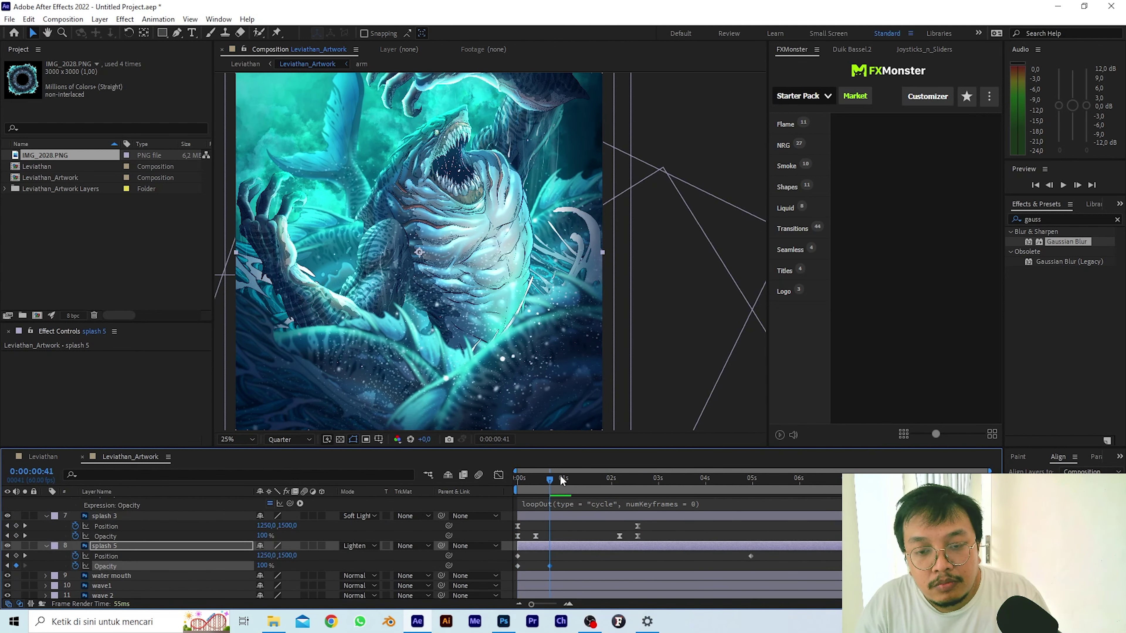
# Copy splash 5's Opacity keyframes to 0:00:04:20, reverse the copies for the fade-out, and Easy Ease all its keyframes.
pyautogui.moveTo(559, 479); pyautogui.dragTo(691, 481)
pyautogui.moveTo(560, 562); pyautogui.dragTo(504, 568)
pyautogui.hotkey('ctrl', 'c')
pyautogui.moveTo(691, 481); pyautogui.dragTo(721, 486)
pyautogui.hotkey('ctrl', 'v')
pyautogui.rightClick(751, 566)
pyautogui.click(946, 563)
pyautogui.moveTo(767, 552); pyautogui.dragTo(513, 564)
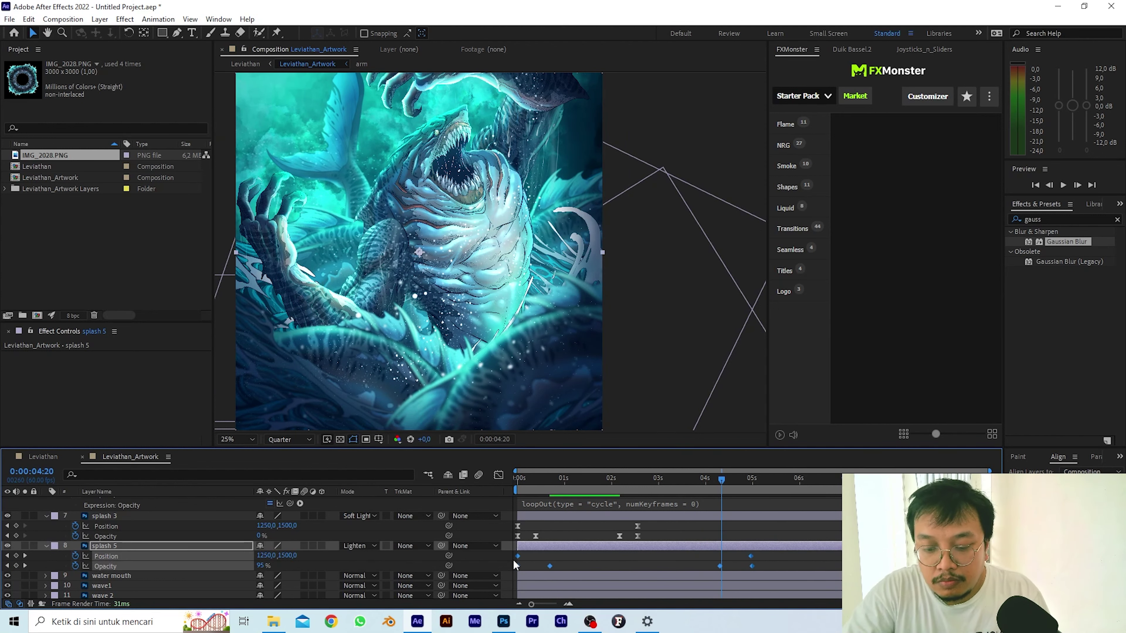
pyautogui.press('F9')
# Add loopOut(type = "cycle", numKeyframes = 0) to the Position and Opacity of splash 3.
pyautogui.keyDown('ctrl'); pyautogui.click(108, 526); pyautogui.keyUp('ctrl')
pyautogui.keyDown('ctrl'); pyautogui.click(108, 536); pyautogui.keyUp('ctrl')
pyautogui.keyDown('alt'); pyautogui.click(75, 526); pyautogui.keyUp('alt')
pyautogui.click(300, 536)
pyautogui.click(523, 321)
pyautogui.click(67, 557)
pyautogui.click(300, 567)
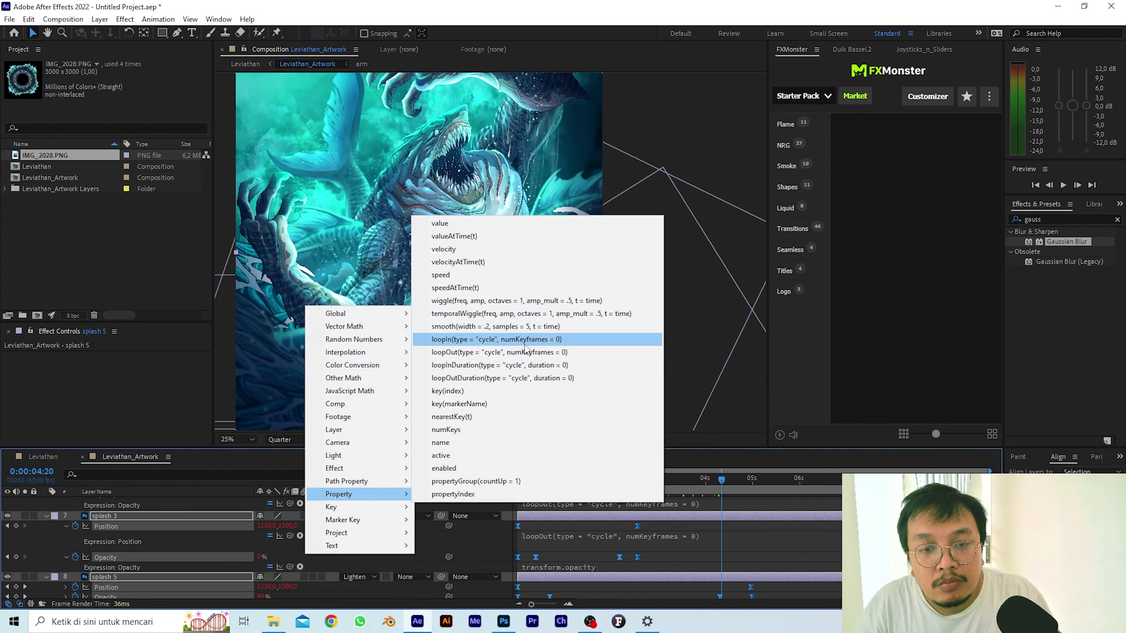
pyautogui.click(526, 350)
# Add loopOut(type = "cycle", numKeyframes = 0) to splash 5's Opacity and play back the result.
pyautogui.scroll(-1, 201, 545)
pyautogui.keyDown('alt'); pyautogui.click(76, 548); pyautogui.keyUp('alt')
pyautogui.click(300, 558)
pyautogui.moveTo(345, 485)
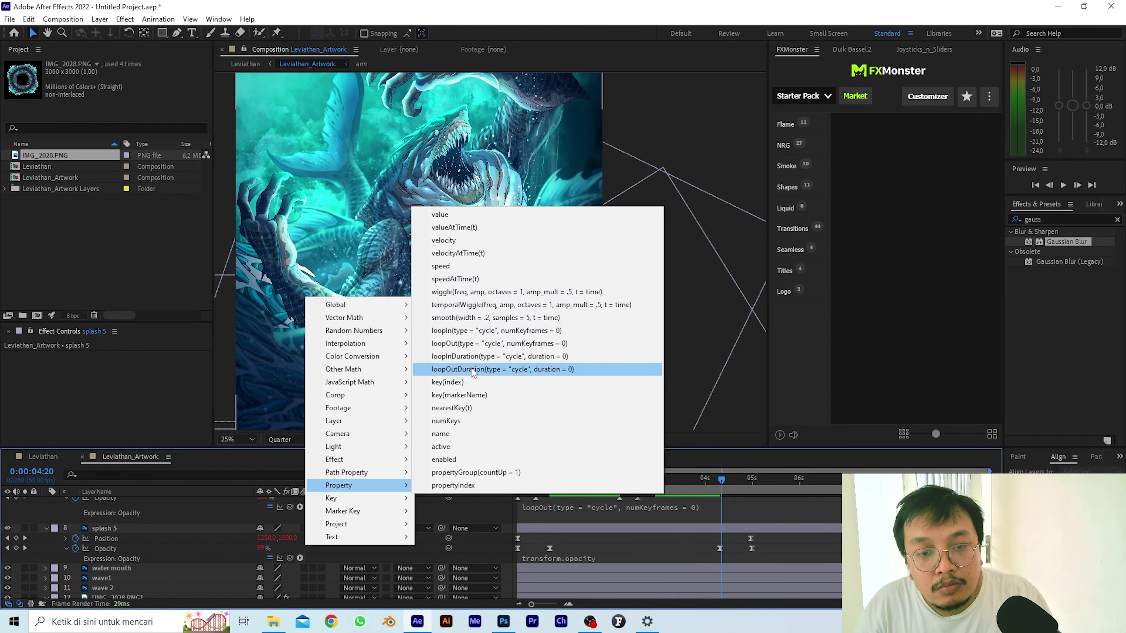
pyautogui.click(499, 344)
pyautogui.press('space')
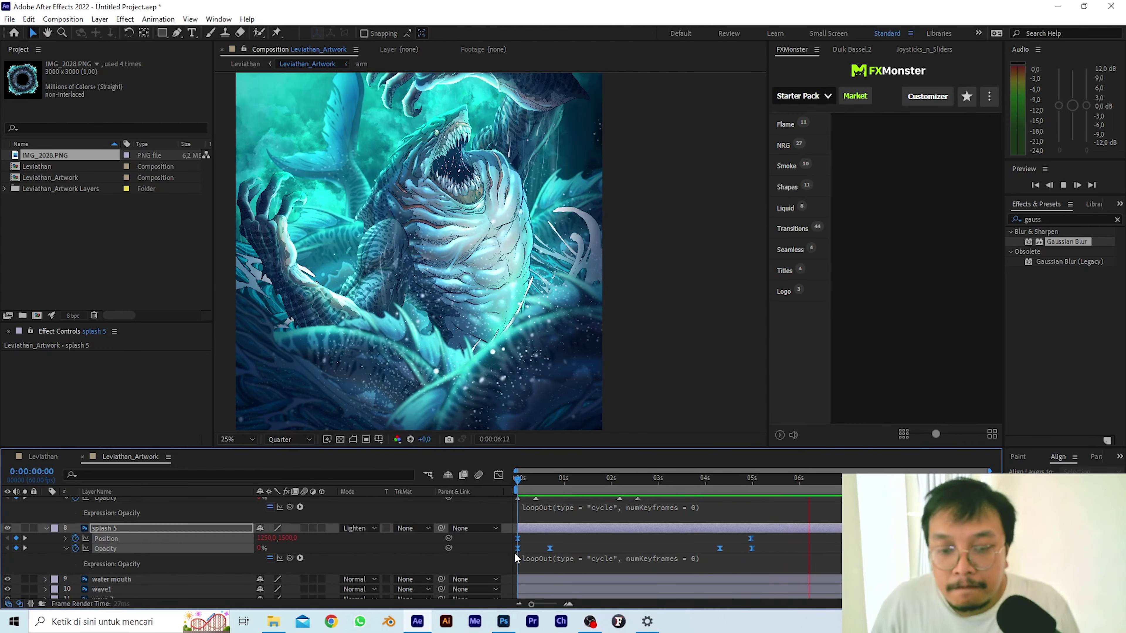
# Shift splash 5's Position and Opacity keyframes forward in time so they start about 0.7 seconds into the composition.
pyautogui.moveTo(517, 539); pyautogui.dragTo(660, 540)
pyautogui.scroll(1, 767, 543)
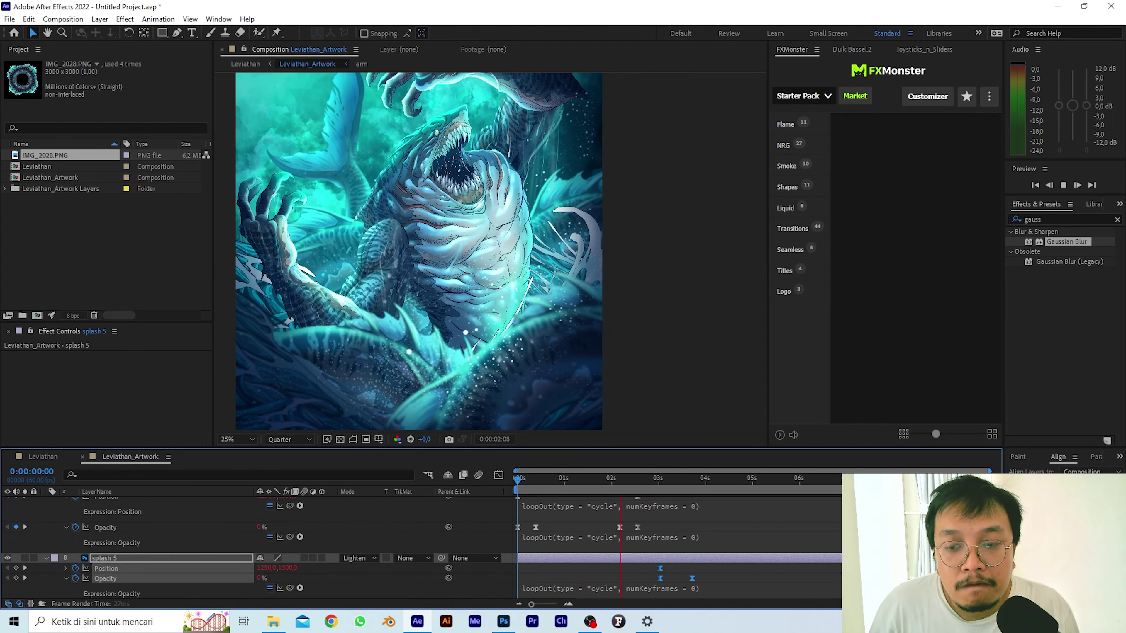
pyautogui.moveTo(787, 568)
pyautogui.mouseDown()
pyautogui.moveTo(838, 569)
pyautogui.moveTo(786, 567)
pyautogui.mouseUp()
pyautogui.scroll(-1, 784, 566)
pyautogui.click(819, 569)
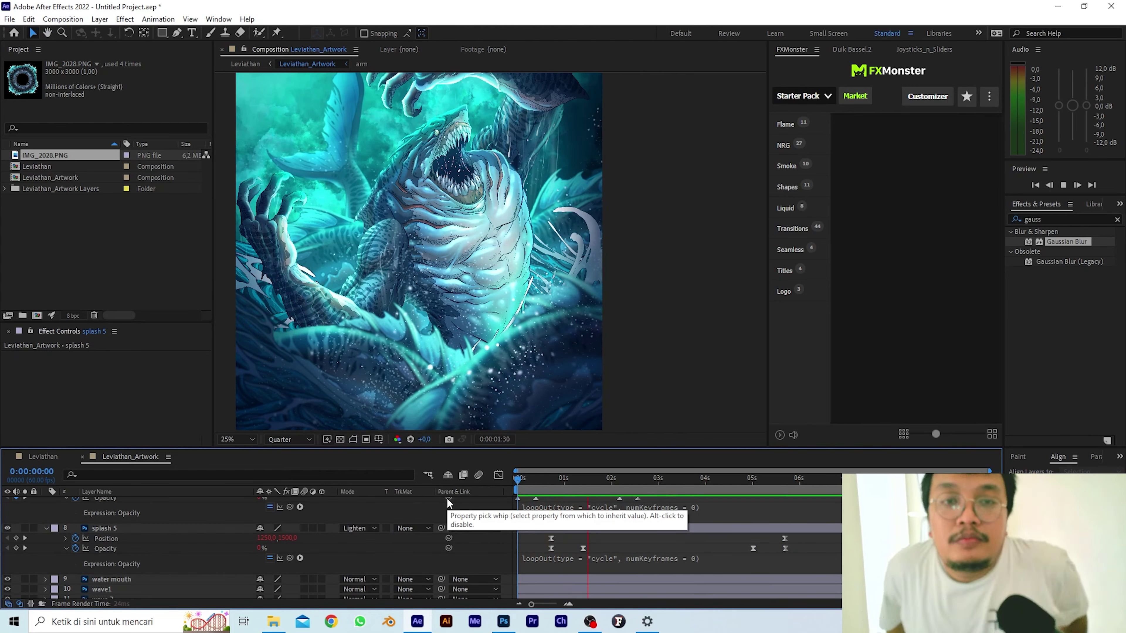
# Examine splash 3's motion path at 0:00:02:33 and play back the splash animation from the composition start.
pyautogui.scroll(-1, 171, 565)
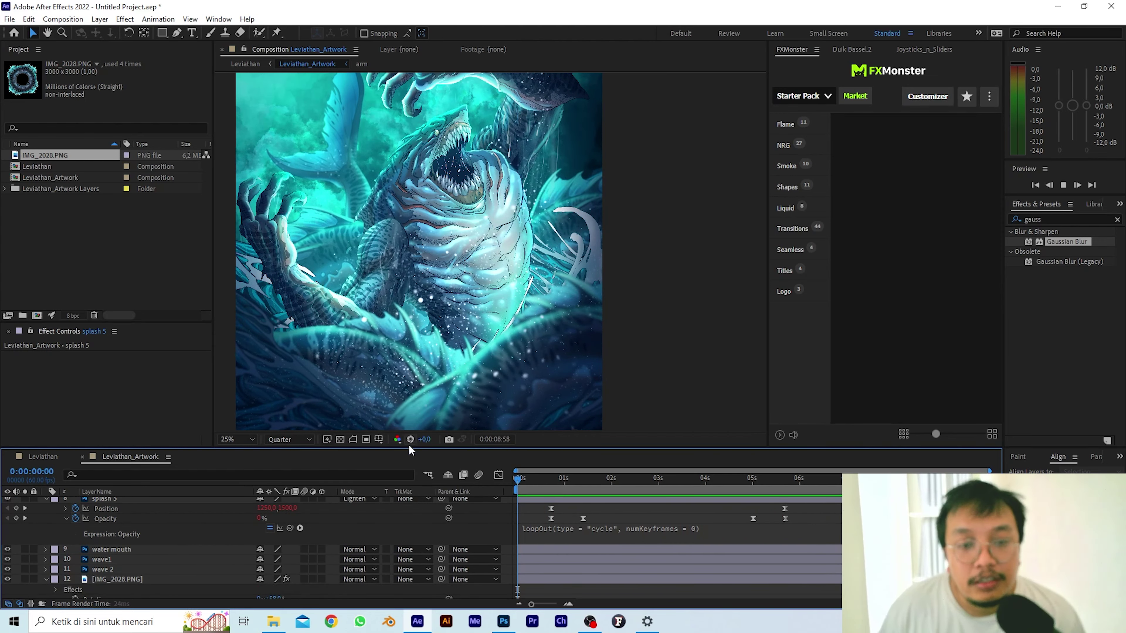
pyautogui.click(544, 479)
pyautogui.press('Home')
pyautogui.scroll(2, 534, 530)
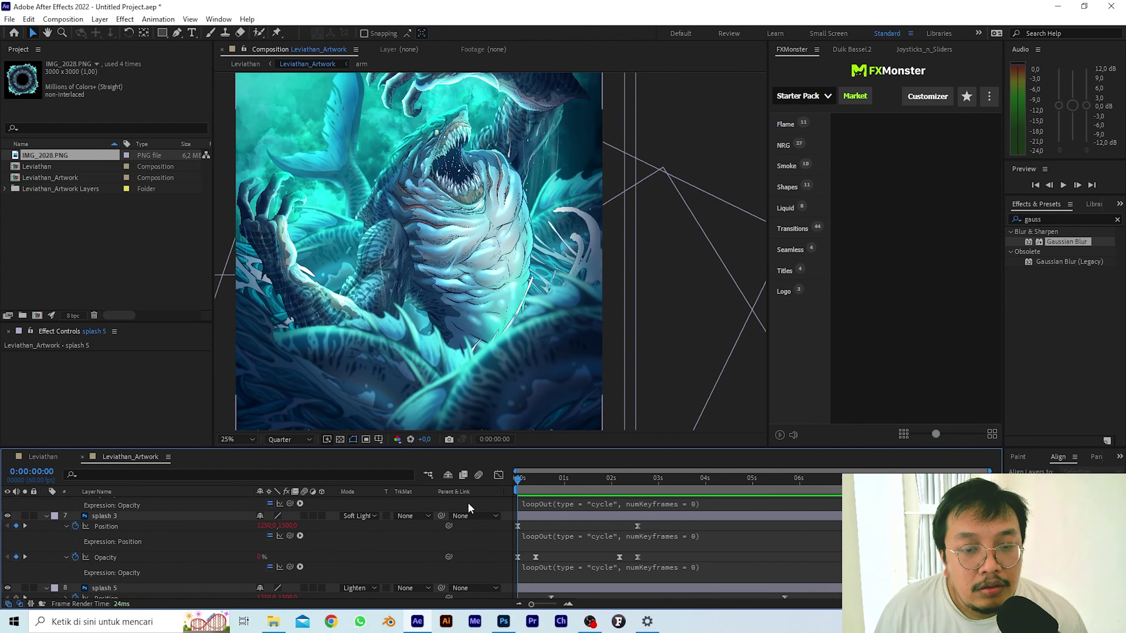
pyautogui.moveTo(519, 479); pyautogui.dragTo(637, 478)
pyautogui.click(106, 525)
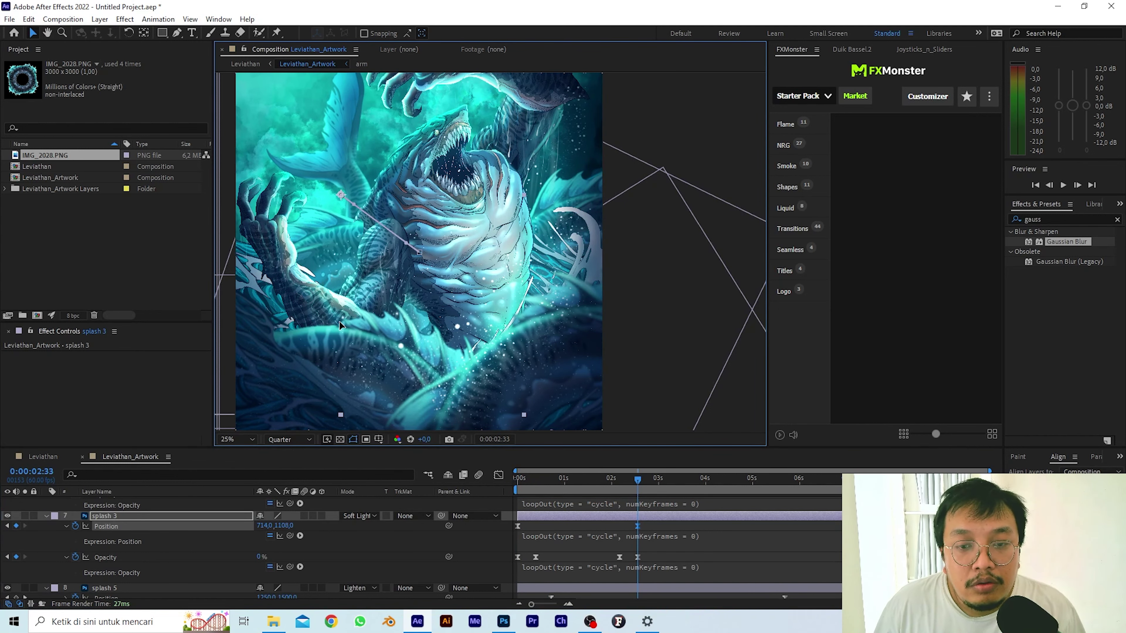
pyautogui.press('Home')
pyautogui.press('space')
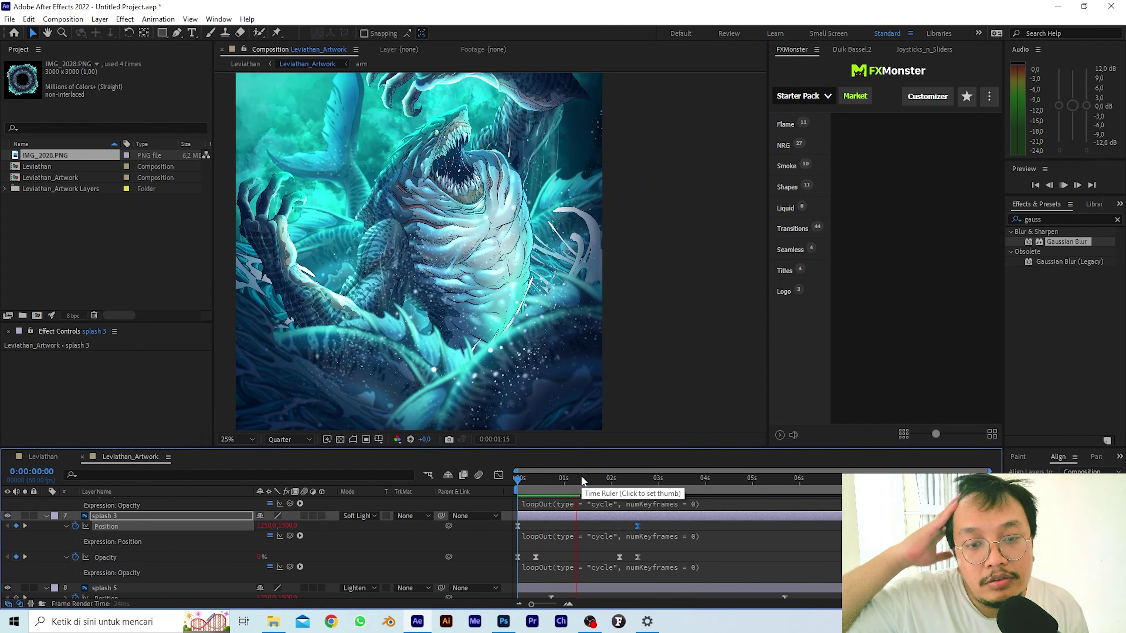
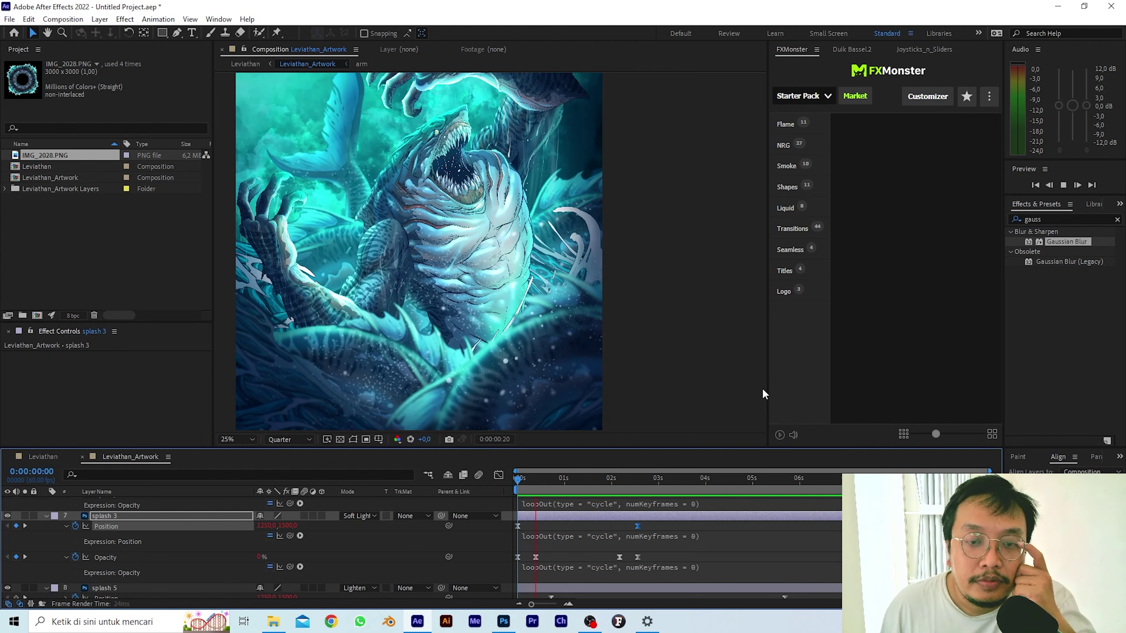
# Find the Wave Warp effect and apply it to the wave1 layer.
pyautogui.scroll(-3, 182, 535)
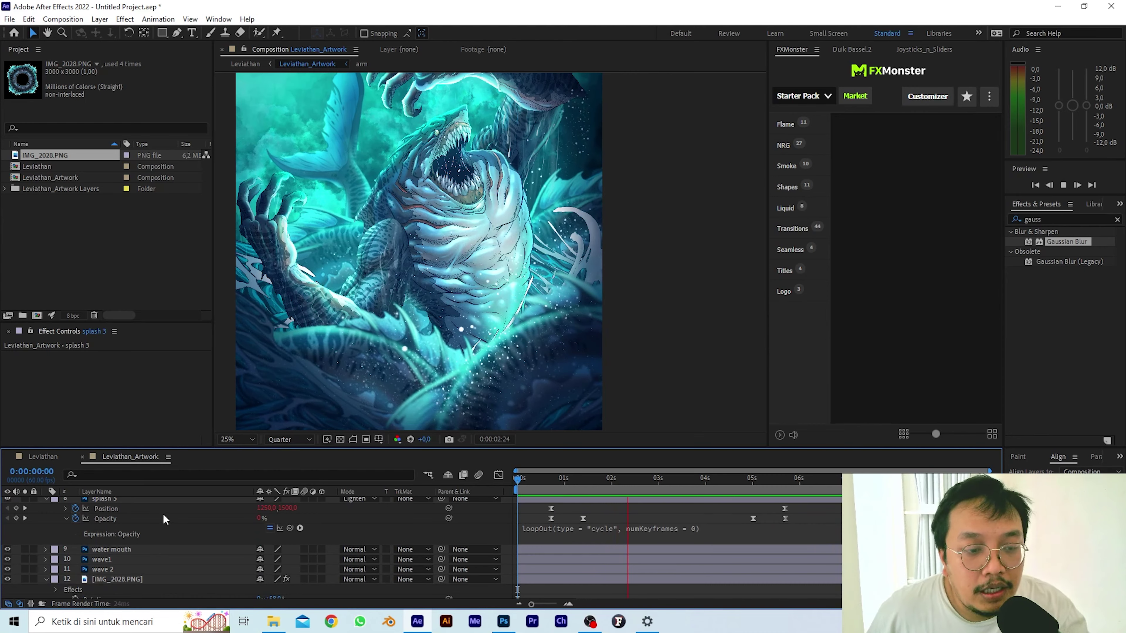
pyautogui.click(139, 558)
pyautogui.scroll(-1, 129, 548)
pyautogui.click(116, 536)
pyautogui.click(115, 531)
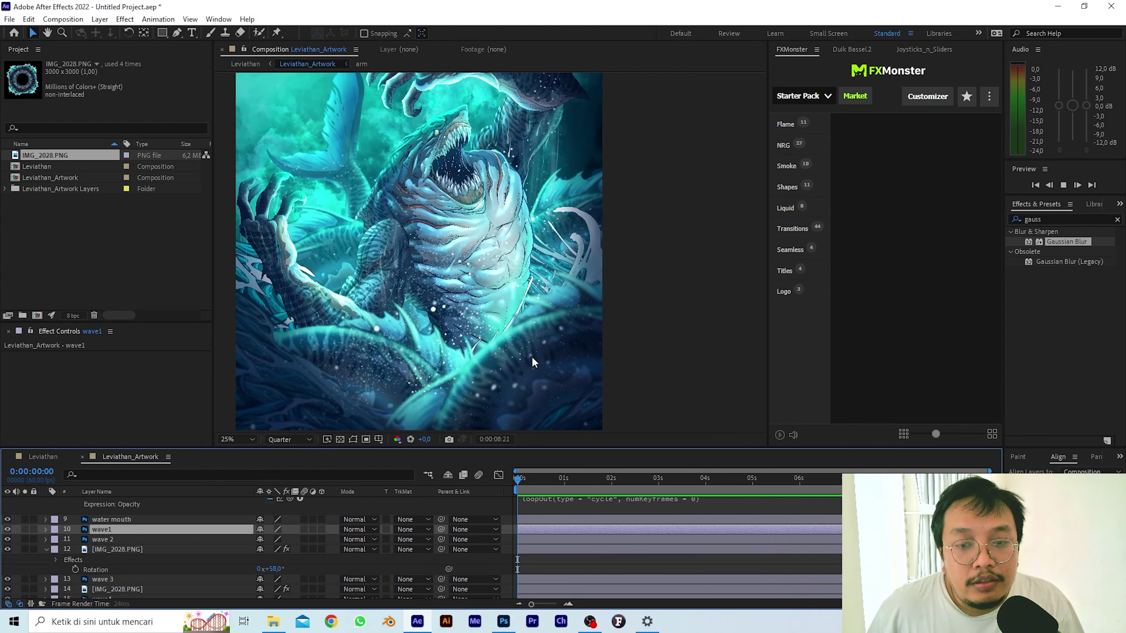
pyautogui.scroll(1, 560, 349)
pyautogui.scroll(-1, 560, 350)
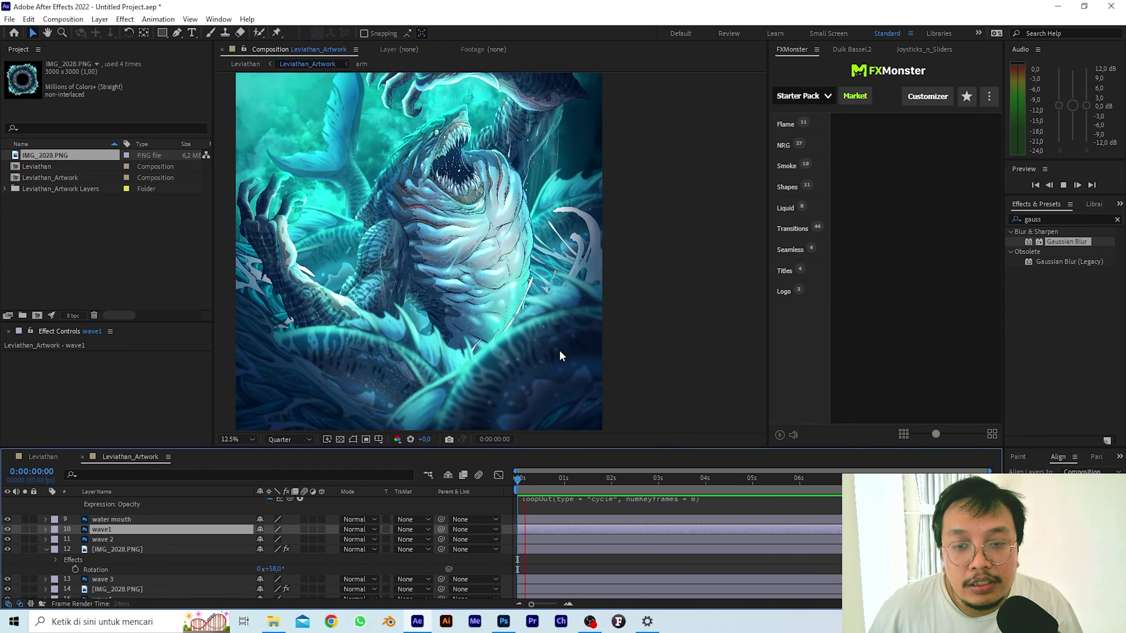
pyautogui.moveTo(502, 373); pyautogui.dragTo(534, 304)
pyautogui.press('space')
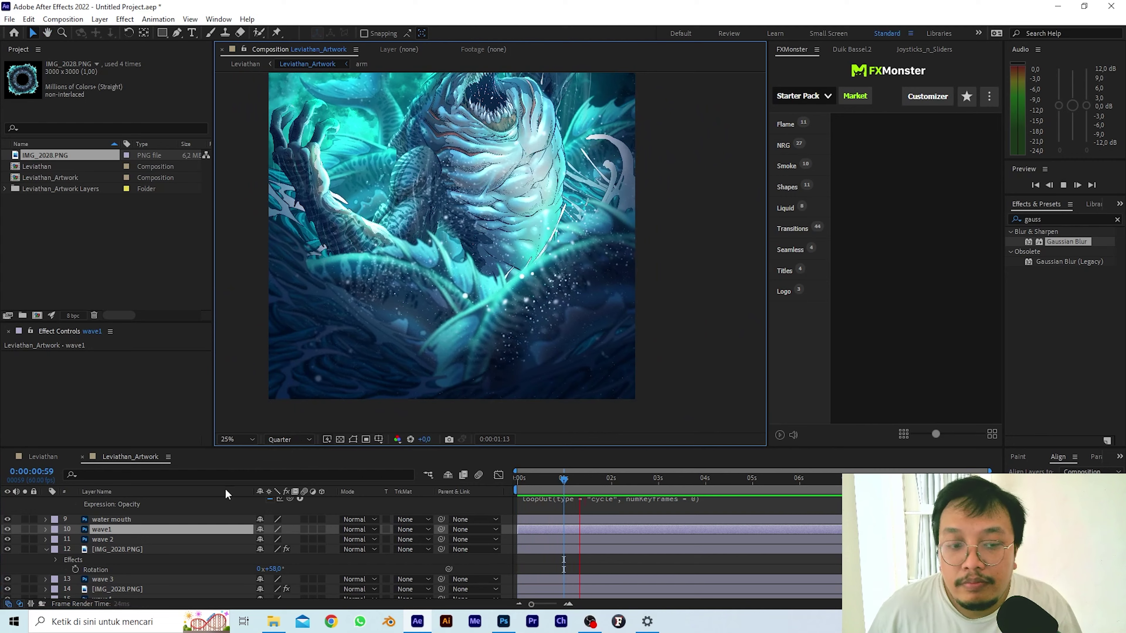
pyautogui.click(1066, 222)
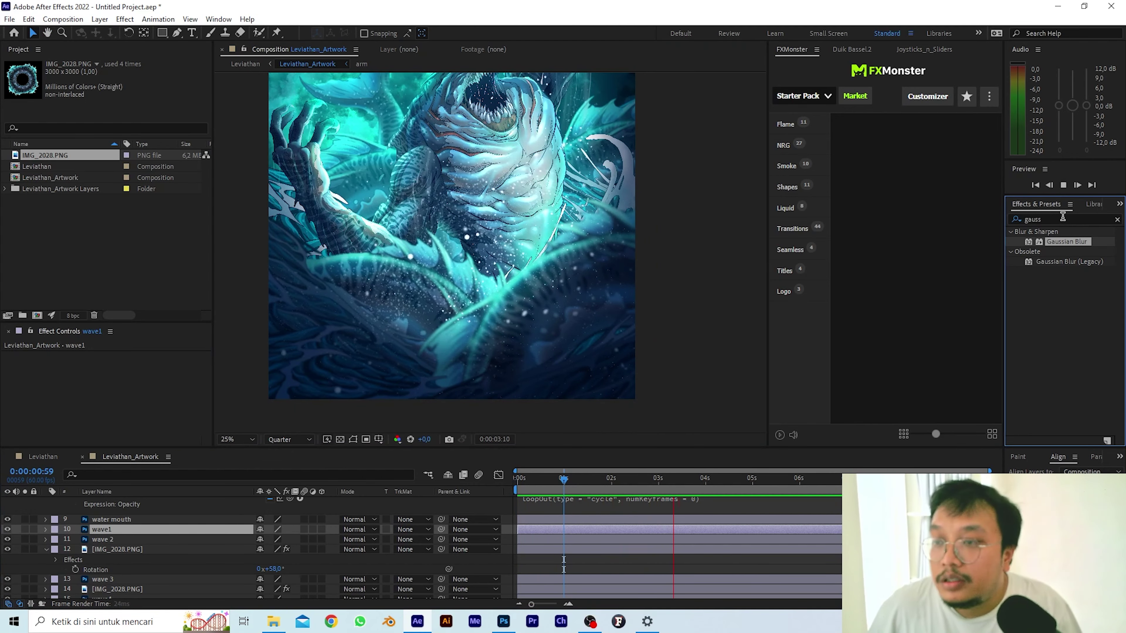
pyautogui.click(1063, 219)
pyautogui.click(1117, 220)
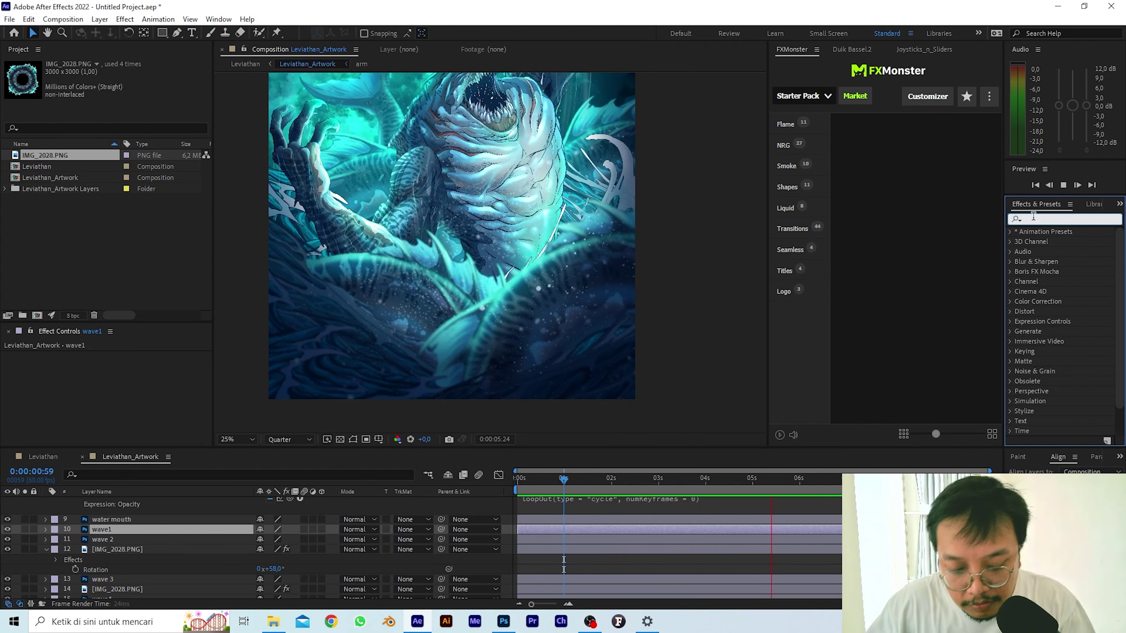
pyautogui.write('wave')
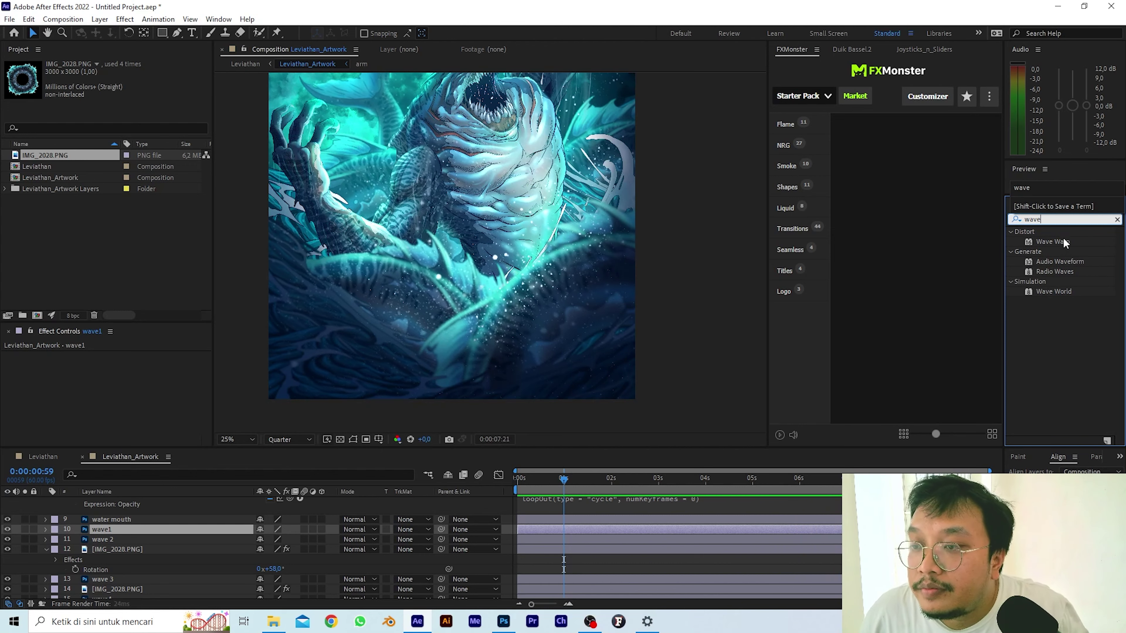
pyautogui.doubleClick(1052, 242)
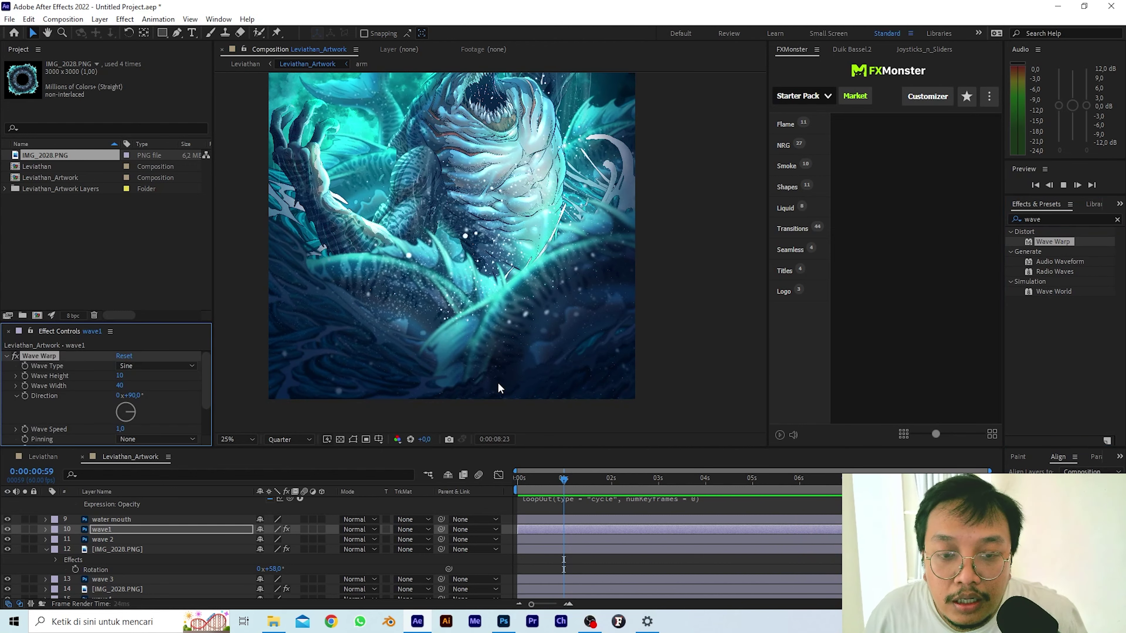
# Preview wave1's warp up close and set its Wave Height to 11, Wave Width to 235 and Direction to 233°.
pyautogui.scroll(1, 578, 411)
pyautogui.moveTo(578, 411); pyautogui.dragTo(460, 246)
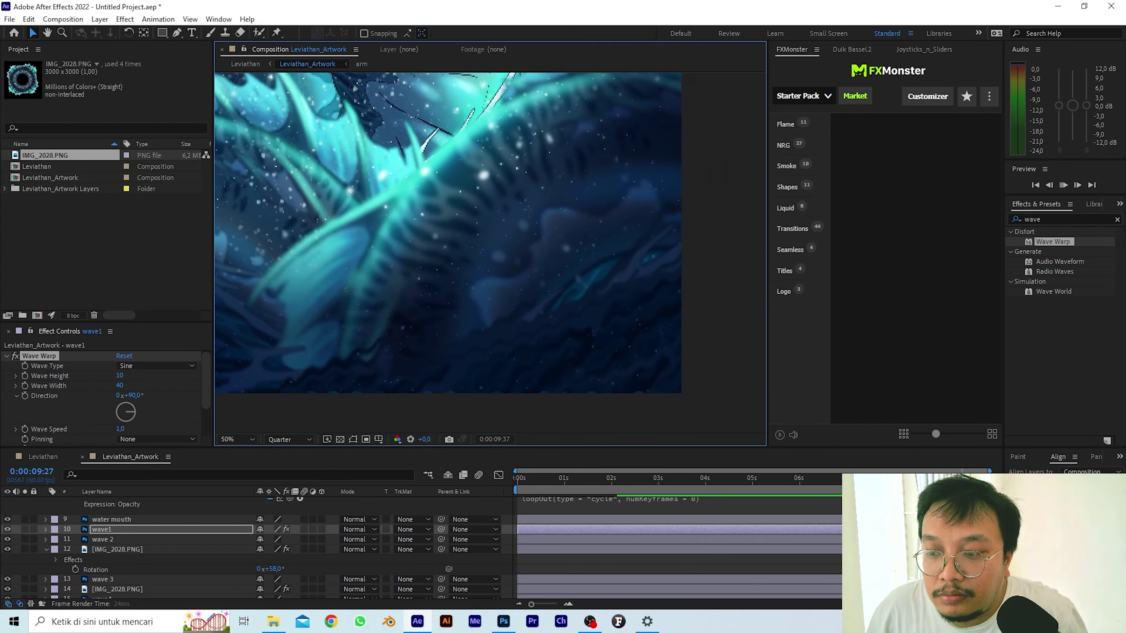
pyautogui.click(516, 488)
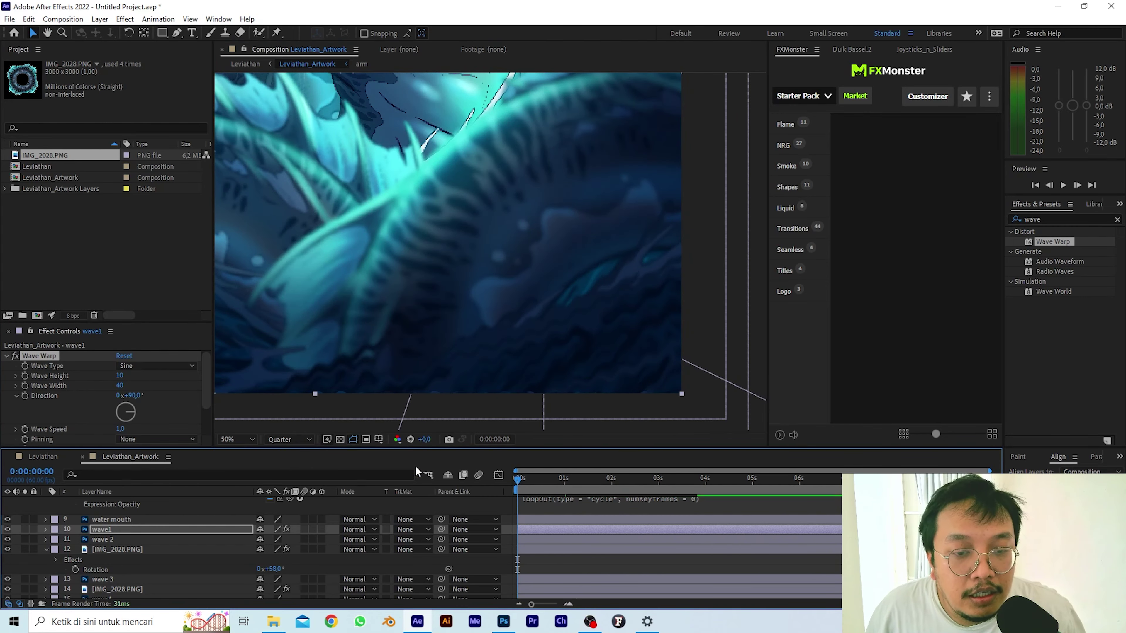
pyautogui.press('space')
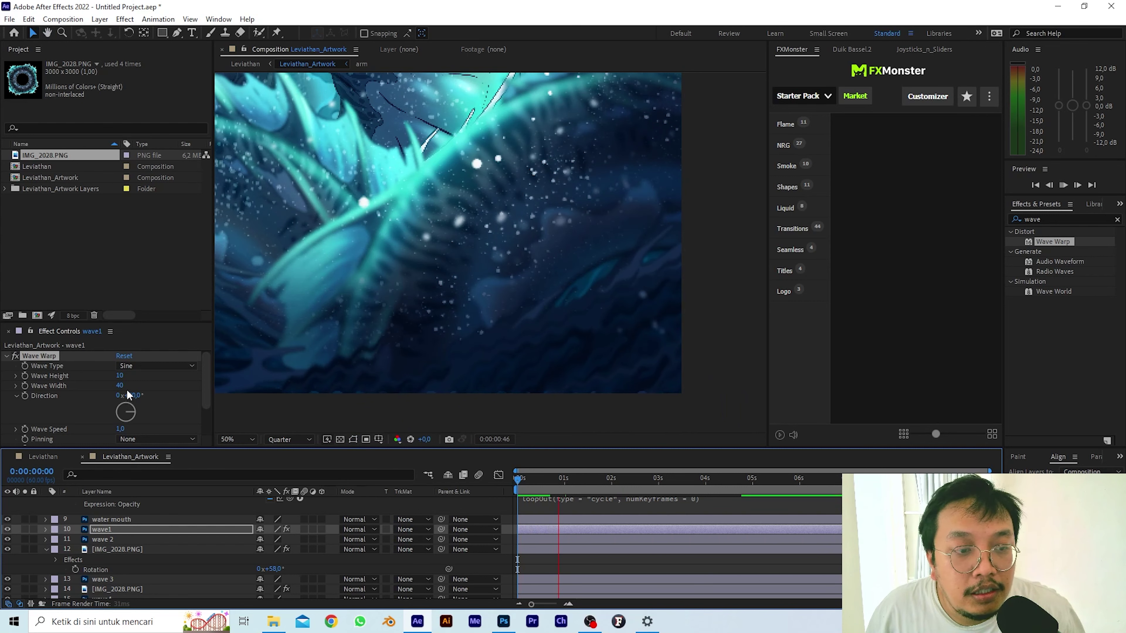
pyautogui.moveTo(119, 385); pyautogui.dragTo(216, 384)
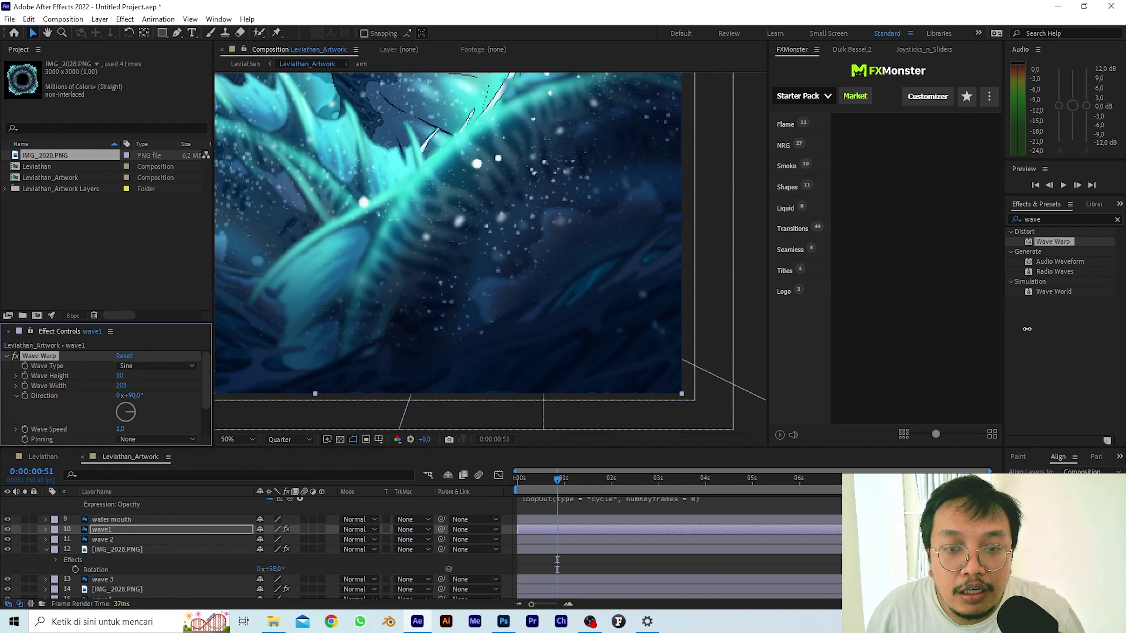
pyautogui.moveTo(123, 378)
pyautogui.mouseDown()
pyautogui.moveTo(137, 376)
pyautogui.moveTo(126, 378)
pyautogui.mouseUp()
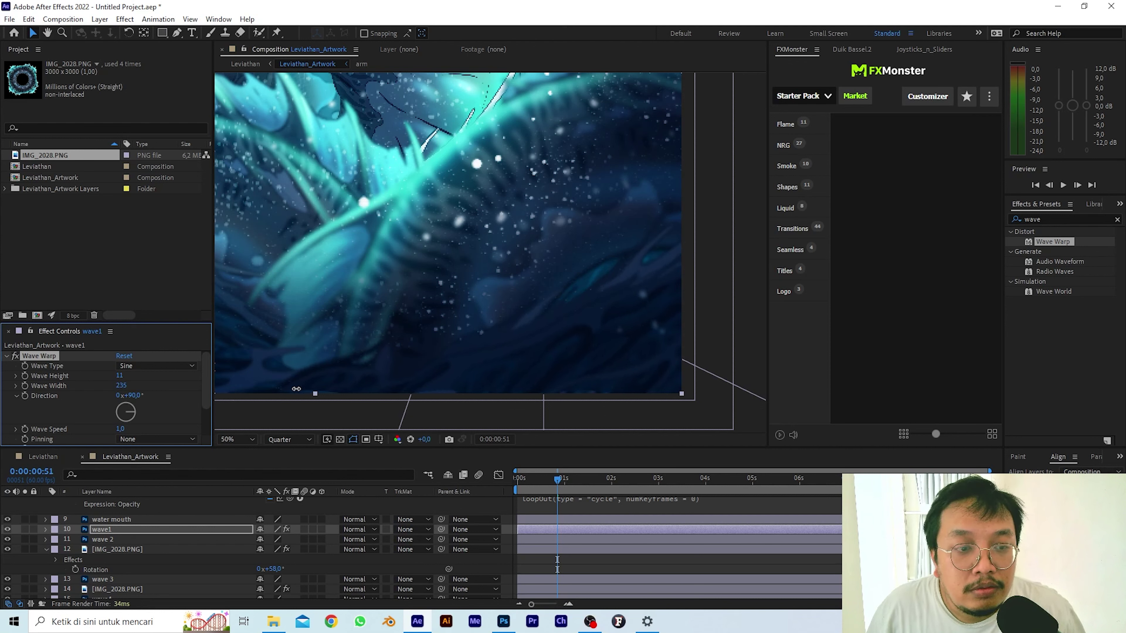
pyautogui.moveTo(131, 417); pyautogui.dragTo(162, 406)
pyautogui.moveTo(83, 450); pyautogui.dragTo(75, 450)
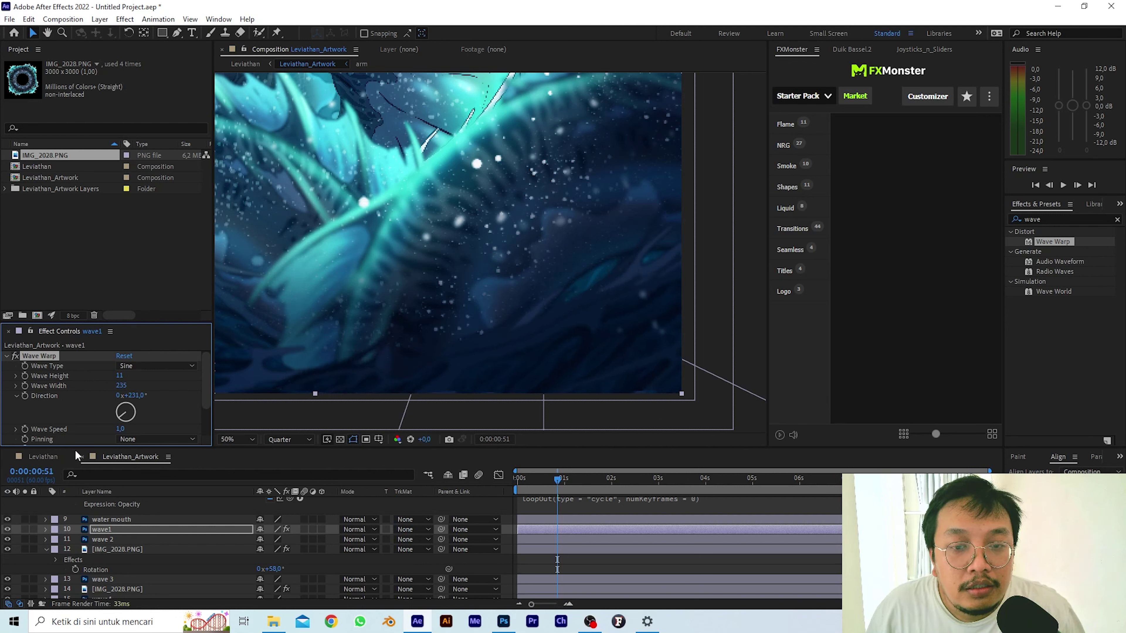
# Play back the adjusted Wave Warp on wave1, both close up and across the lower artwork.
pyautogui.press('space')
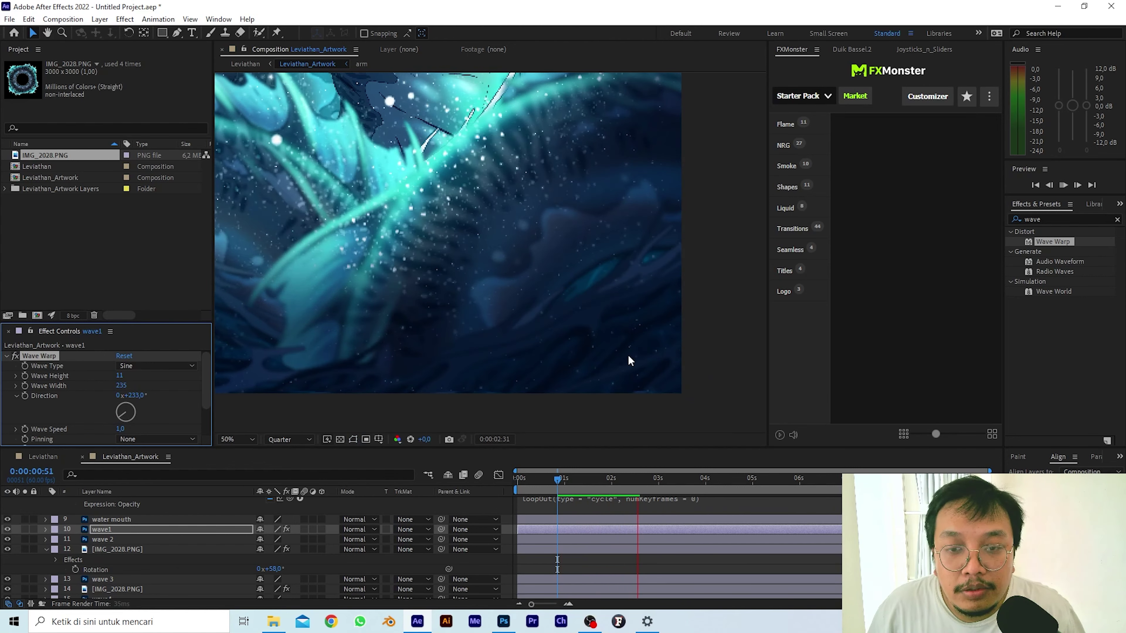
pyautogui.scroll(-2, 604, 365)
pyautogui.scroll(2, 558, 319)
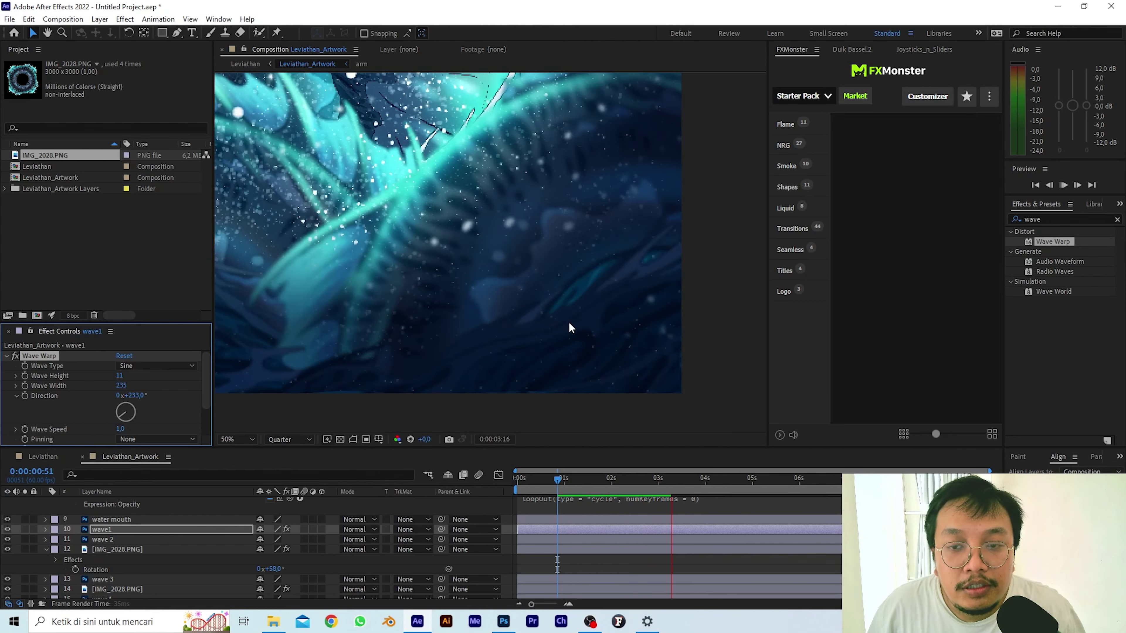
pyautogui.scroll(-2, 613, 330)
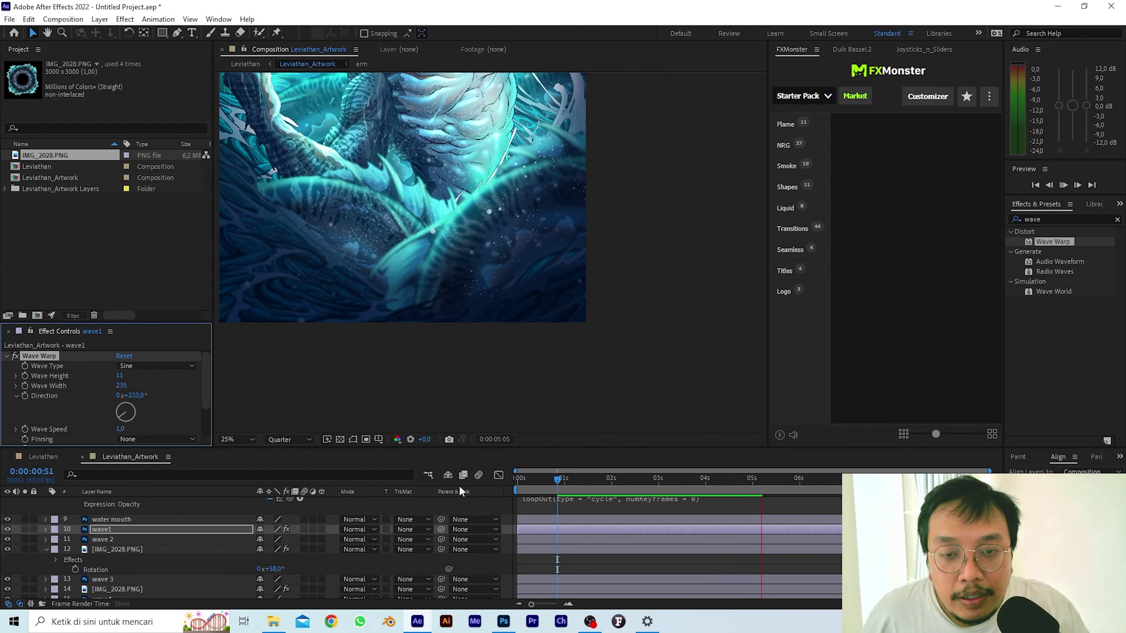
pyautogui.press('space')
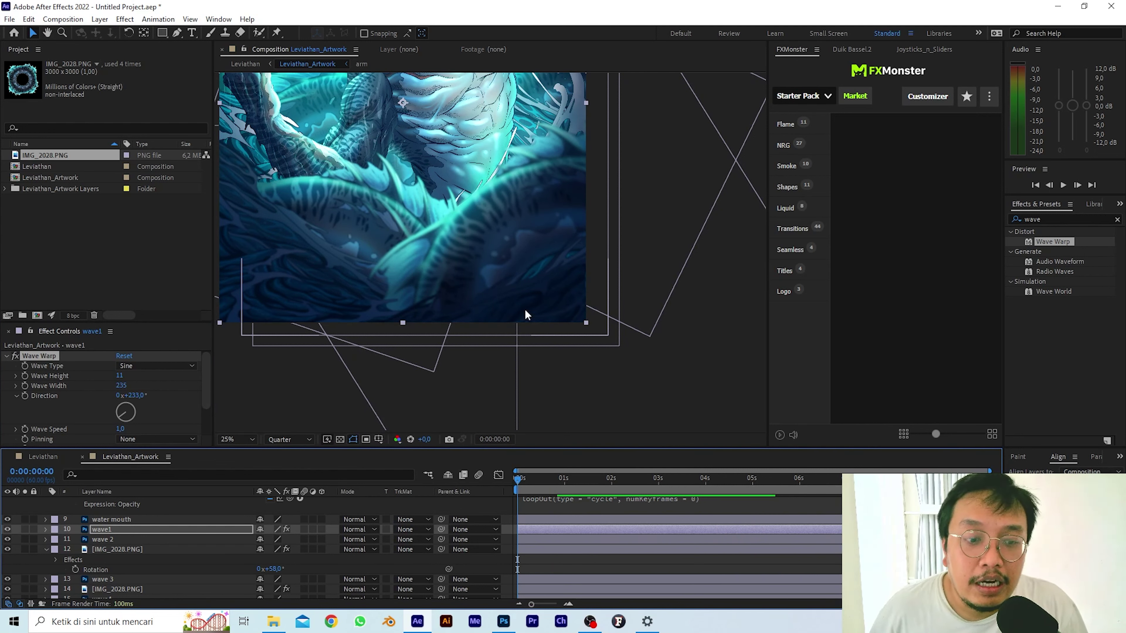
# Keyframe wave1's Position at 1250, 1500 at both the composition start and 0:00:05:00.
pyautogui.click(104, 532)
pyautogui.press('p')
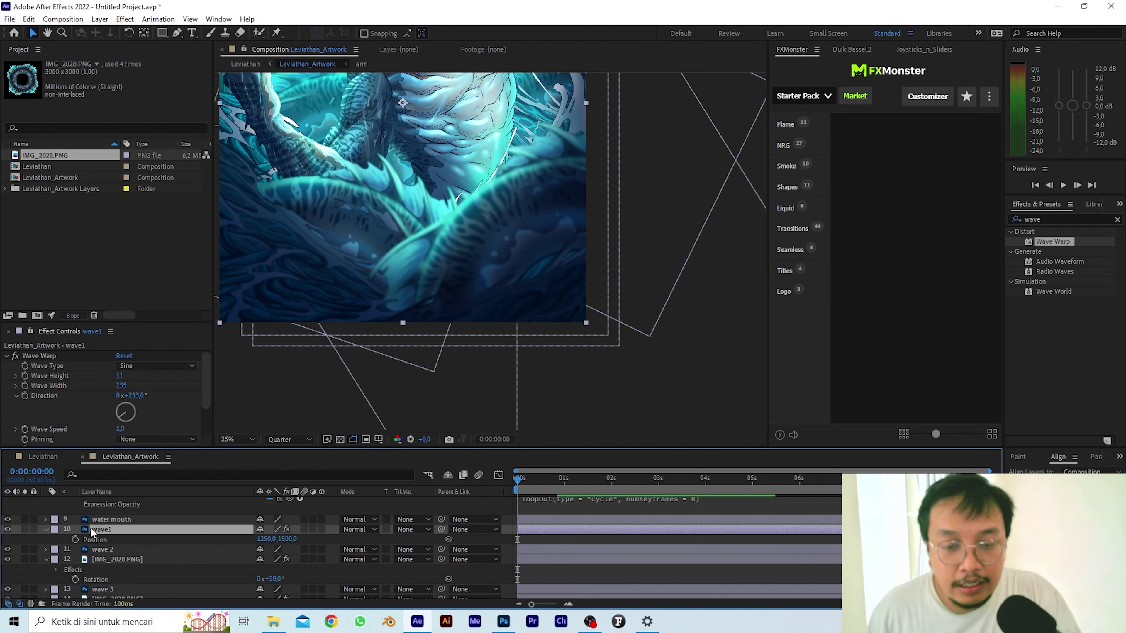
pyautogui.click(75, 540)
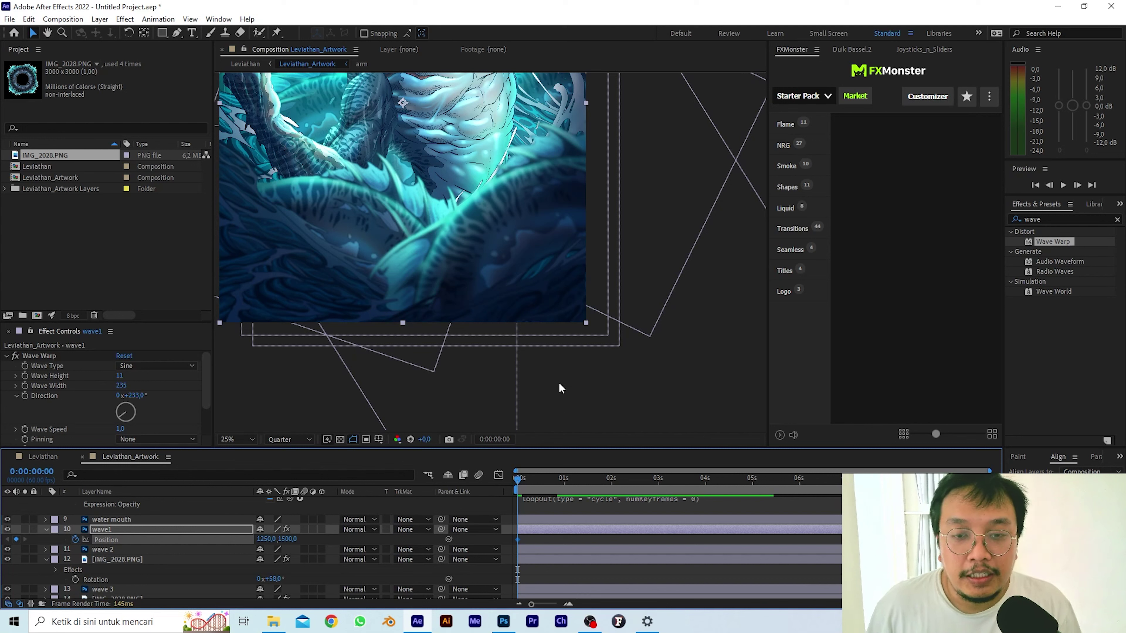
pyautogui.moveTo(538, 298); pyautogui.dragTo(618, 300)
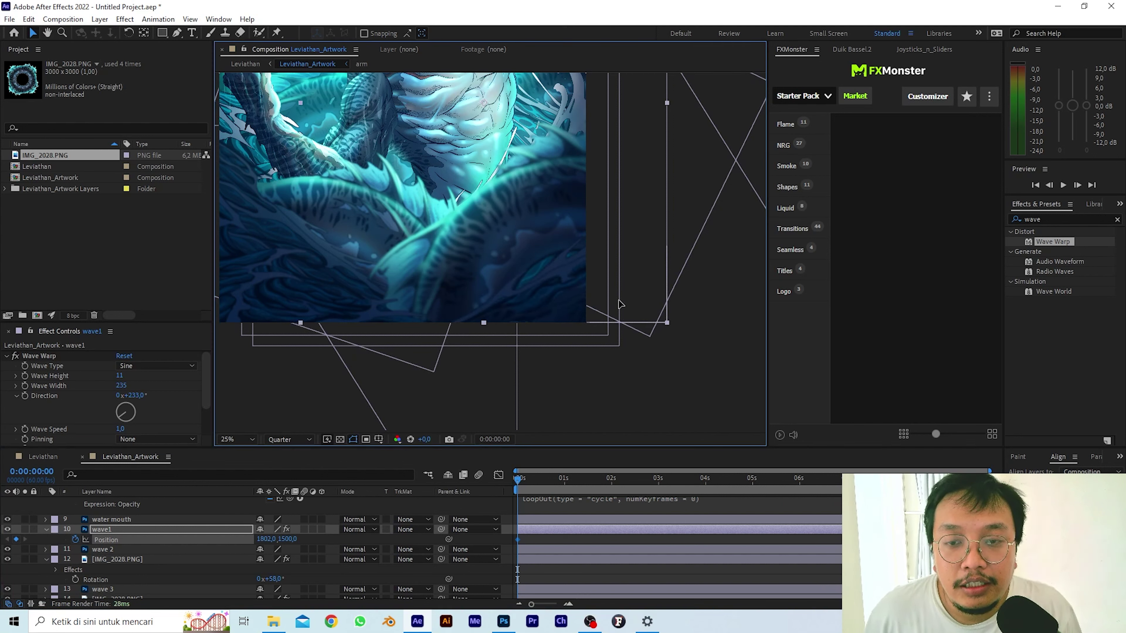
pyautogui.hotkey('ctrl', 'z')
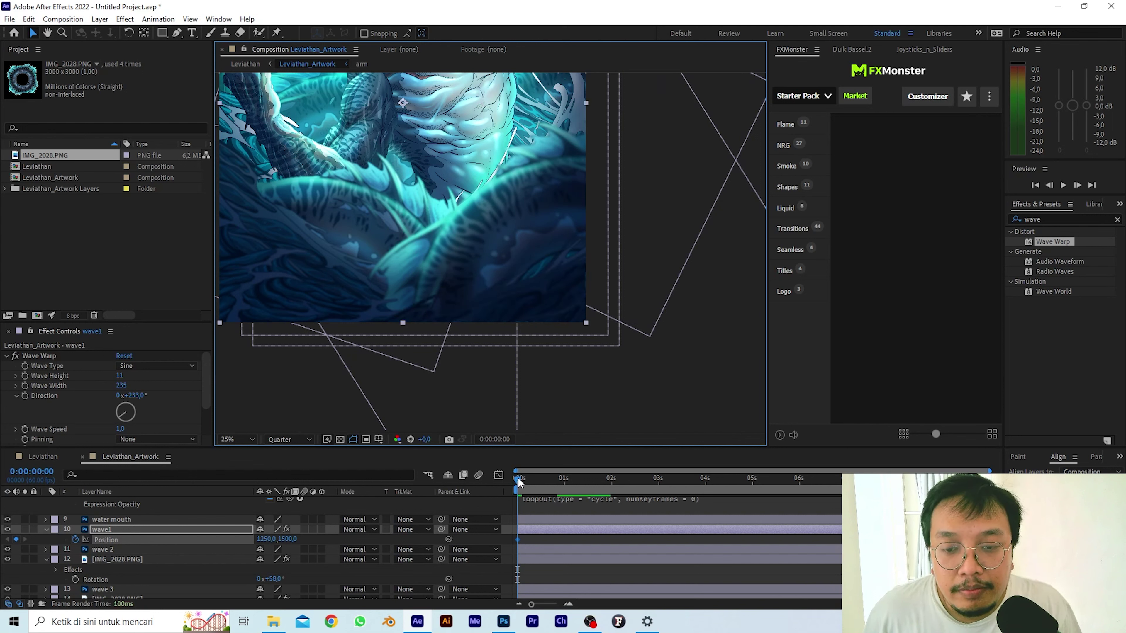
pyautogui.moveTo(519, 482); pyautogui.dragTo(753, 499)
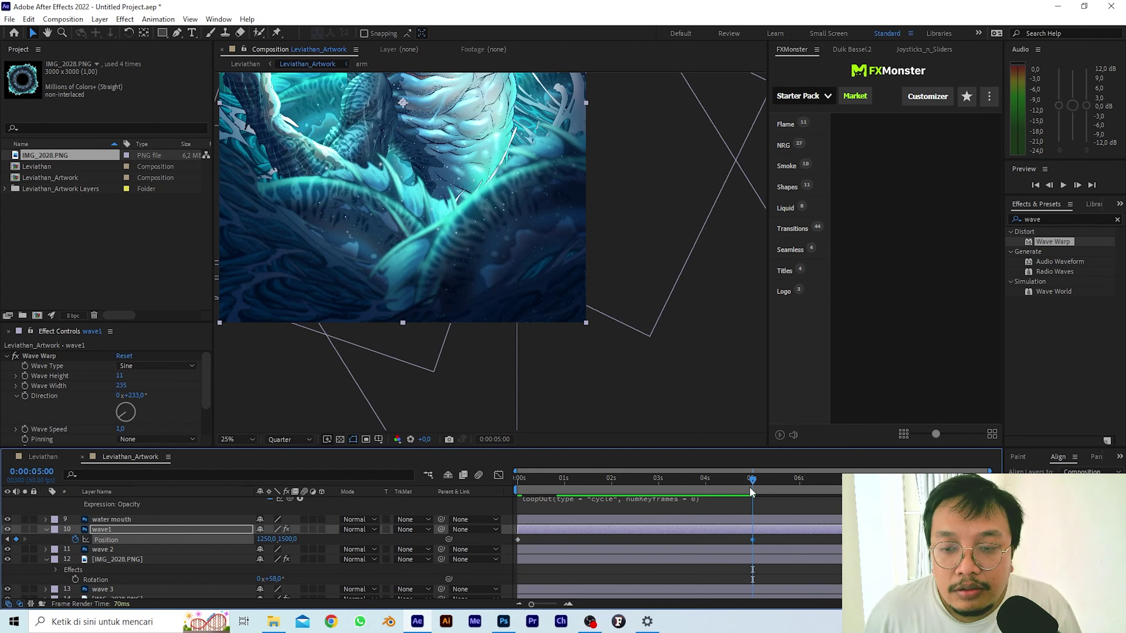
# Move wave1 horizontally to Position 1894, 1500 at 0:00:02:30 to add the middle keyframe.
pyautogui.press('Home')
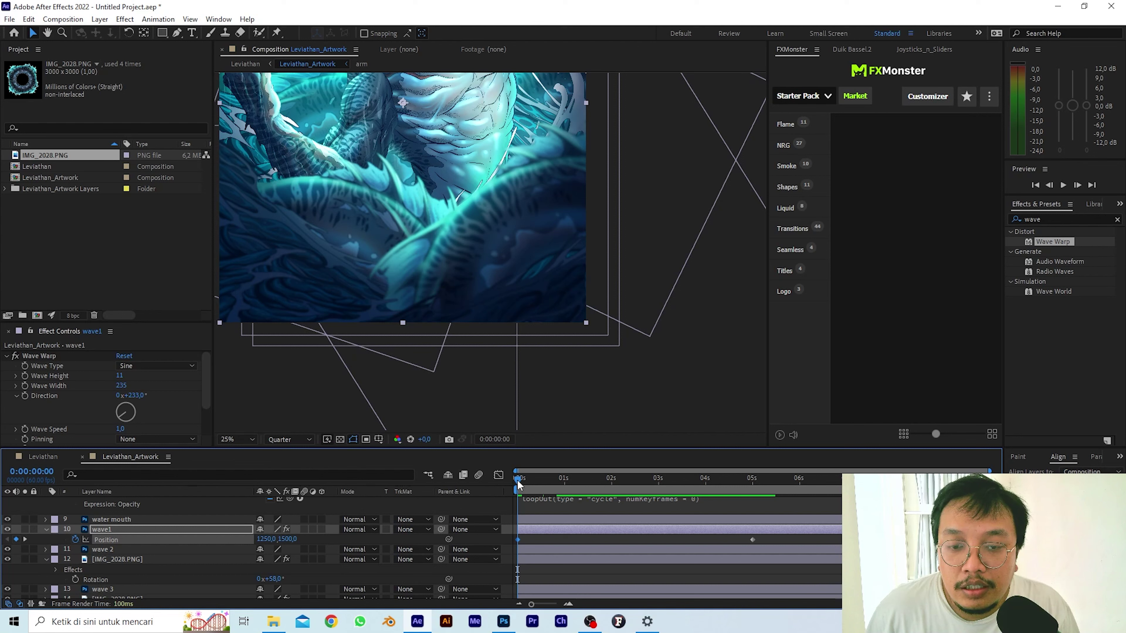
pyautogui.moveTo(517, 479); pyautogui.dragTo(636, 488)
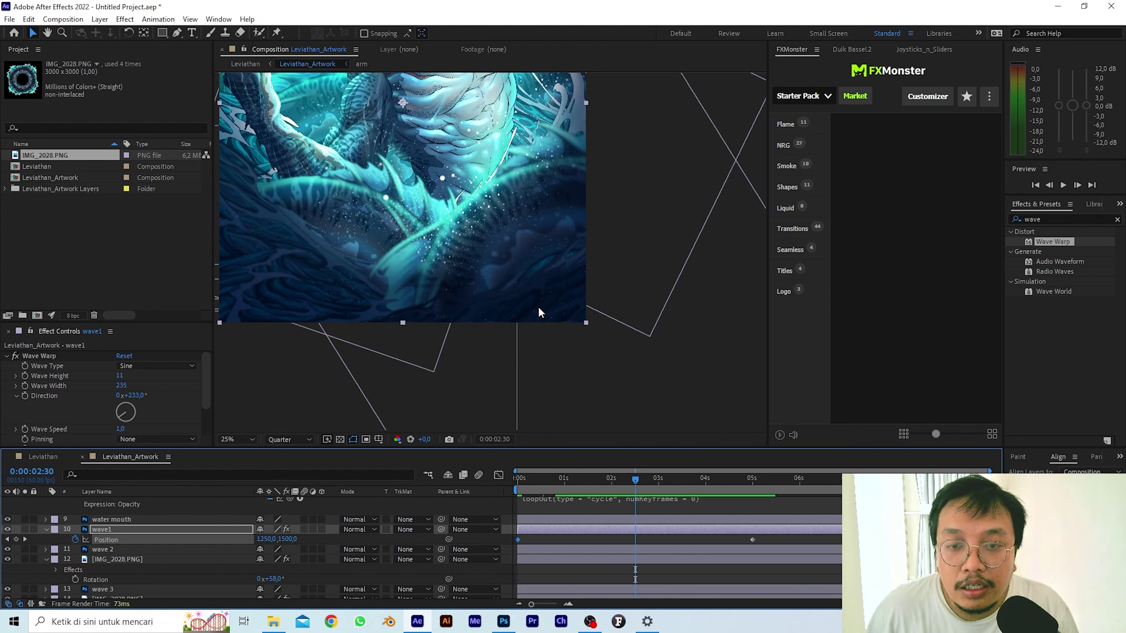
pyautogui.moveTo(540, 312); pyautogui.dragTo(637, 320)
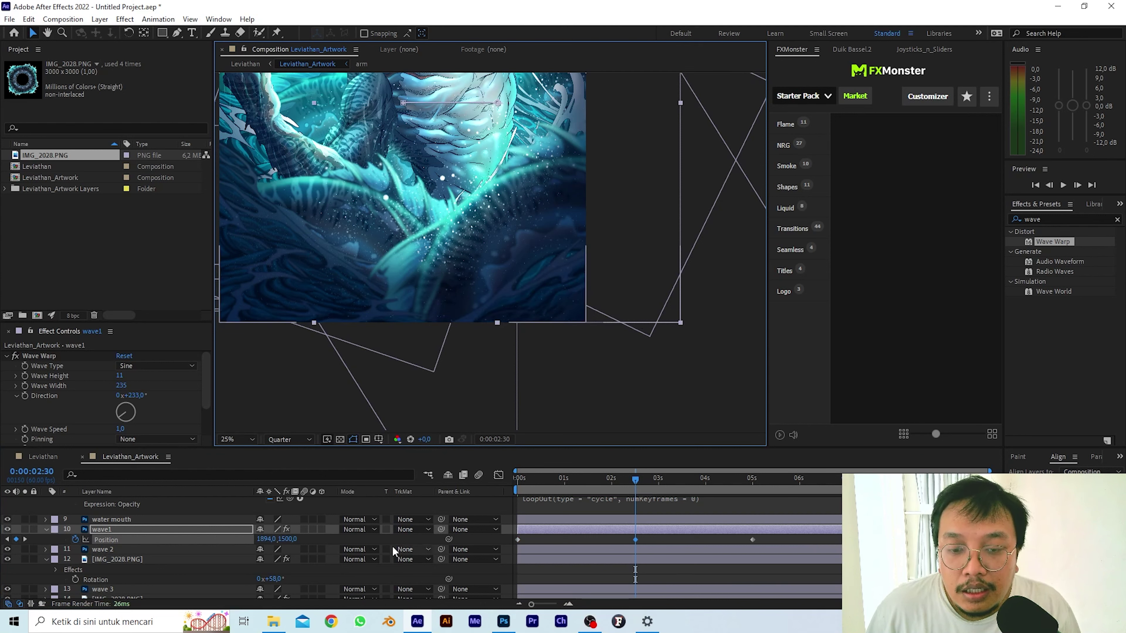
# Apply Easy Ease to all of wave1's Position keyframes and play back the back-and-forth motion.
pyautogui.click(121, 539)
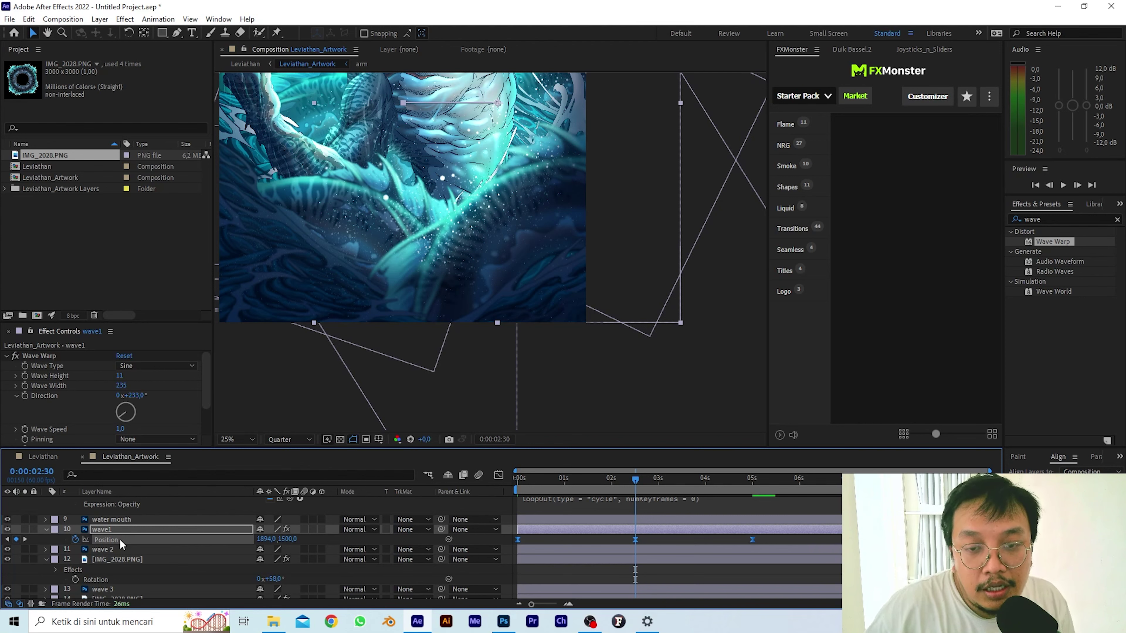
pyautogui.press('space')
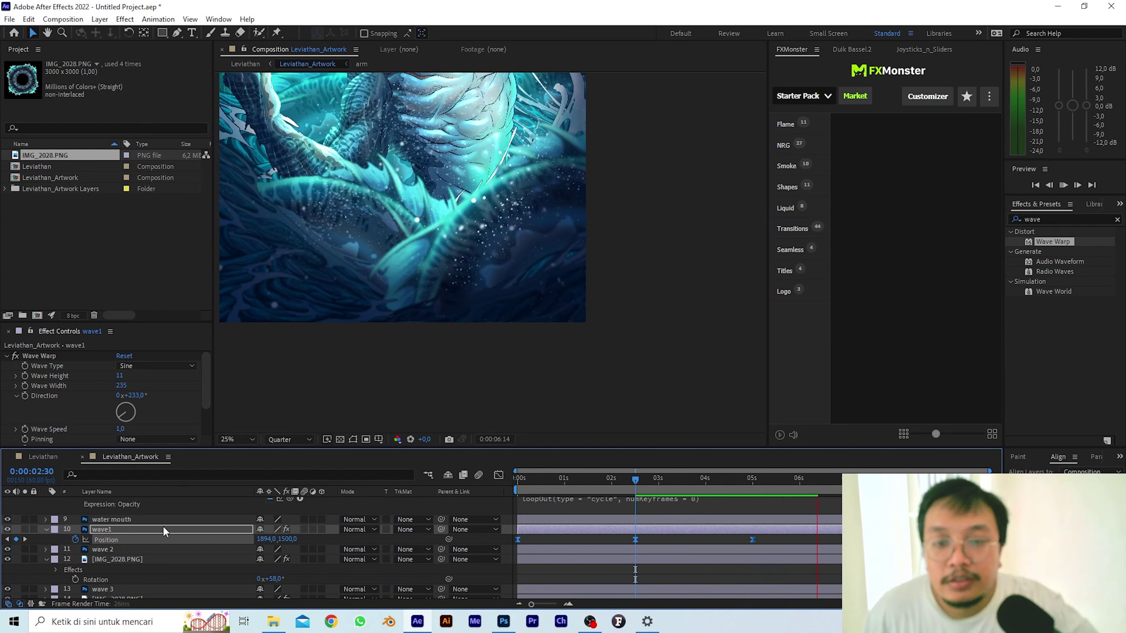
pyautogui.press('space')
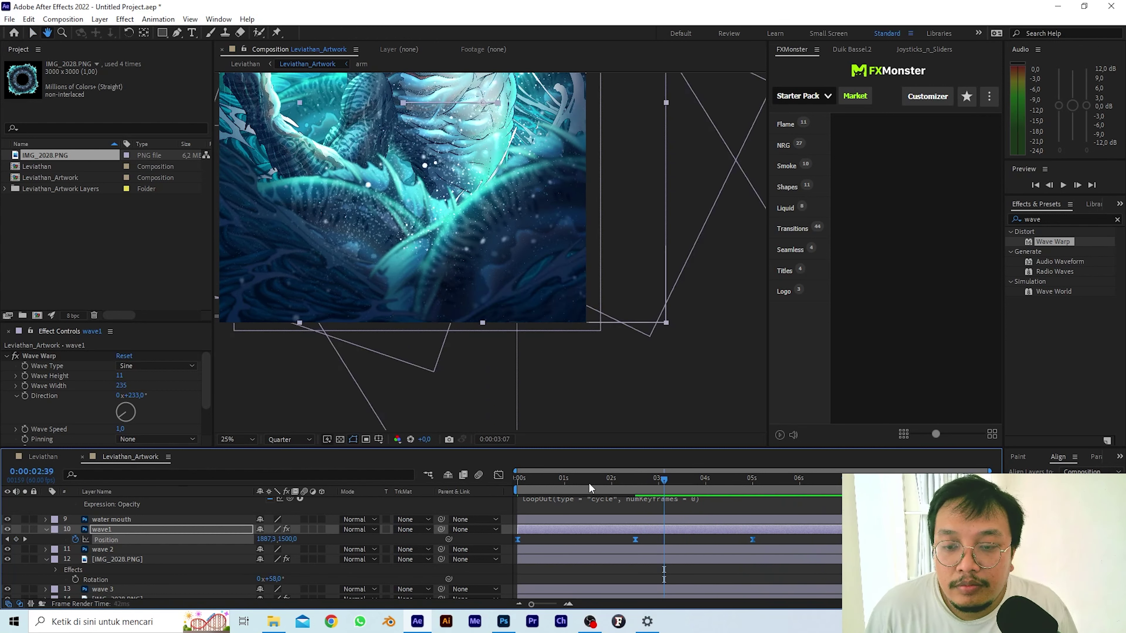
pyautogui.press('space')
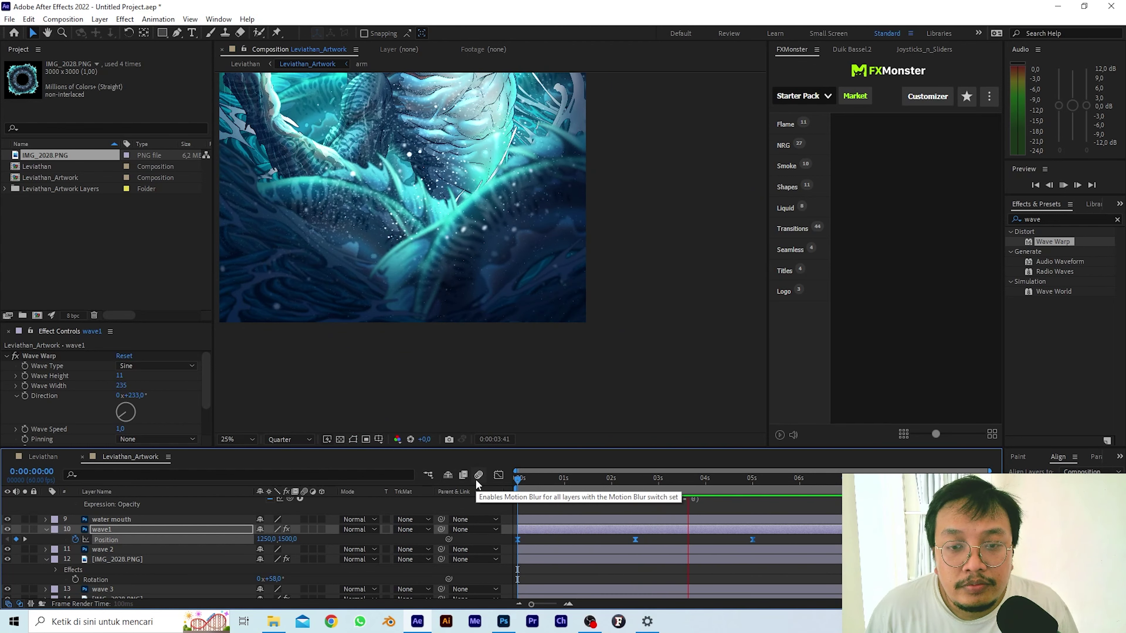
pyautogui.press('space')
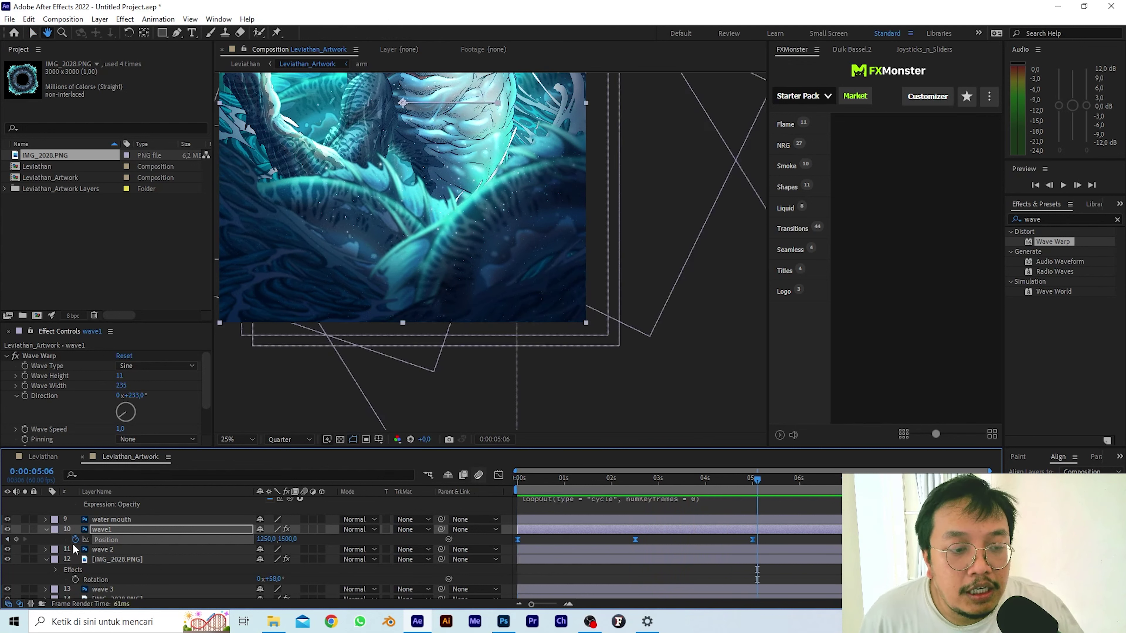
# Add the expression loopOut(type = "cycle", numKeyframes = 0) to wave1's Position and play back the composition from the start.
pyautogui.keyDown('alt'); pyautogui.click(75, 539); pyautogui.keyUp('alt')
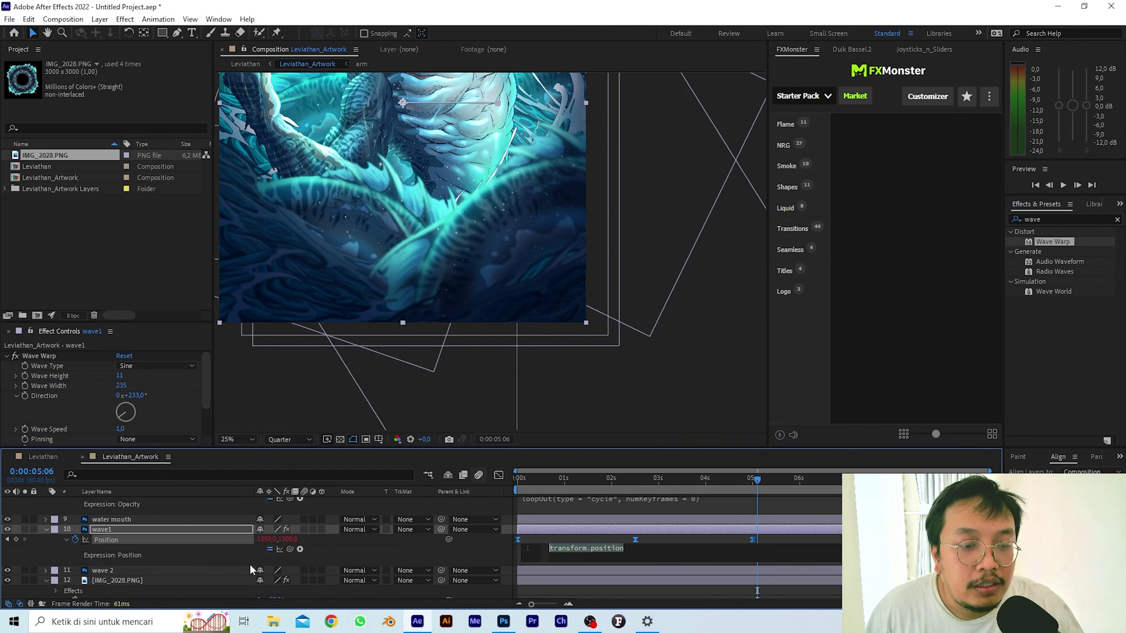
pyautogui.click(300, 549)
pyautogui.moveTo(354, 476)
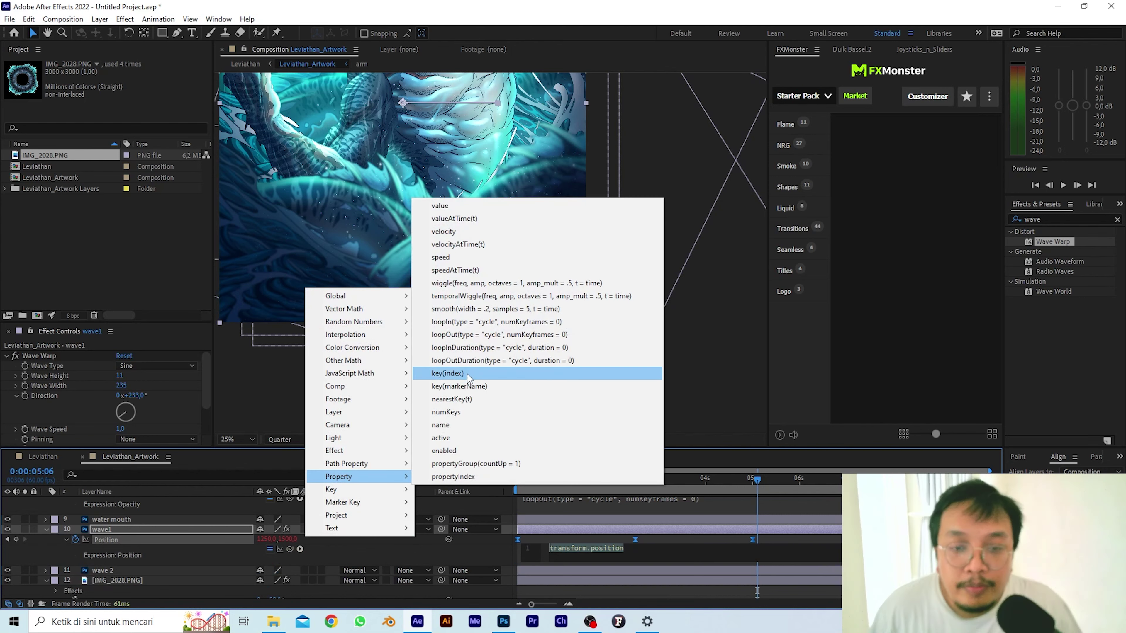
pyautogui.click(465, 338)
pyautogui.moveTo(757, 481); pyautogui.dragTo(410, 513)
pyautogui.press('space')
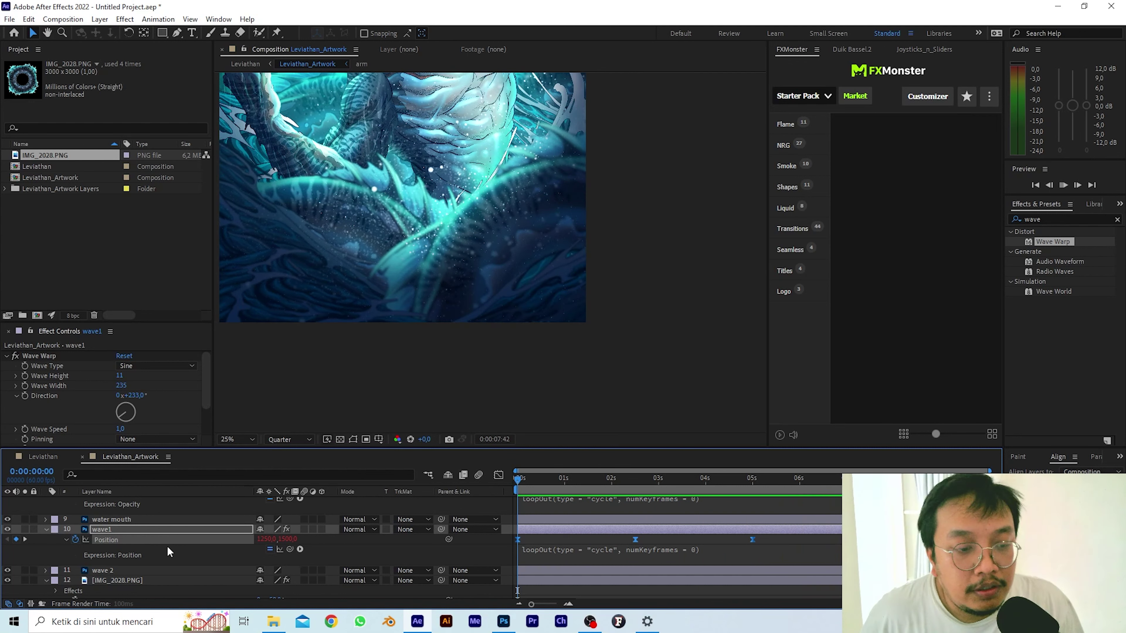
# Briefly hide and show wave 2 during playback to identify it in the artwork, and stop the preview.
pyautogui.click(93, 571)
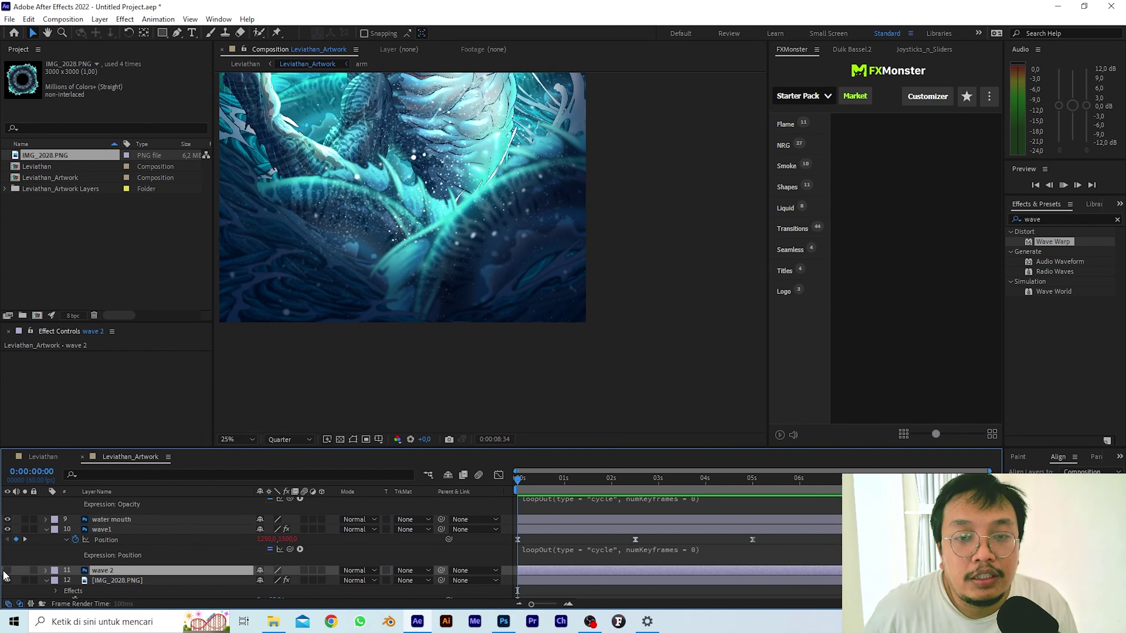
pyautogui.click(6, 575)
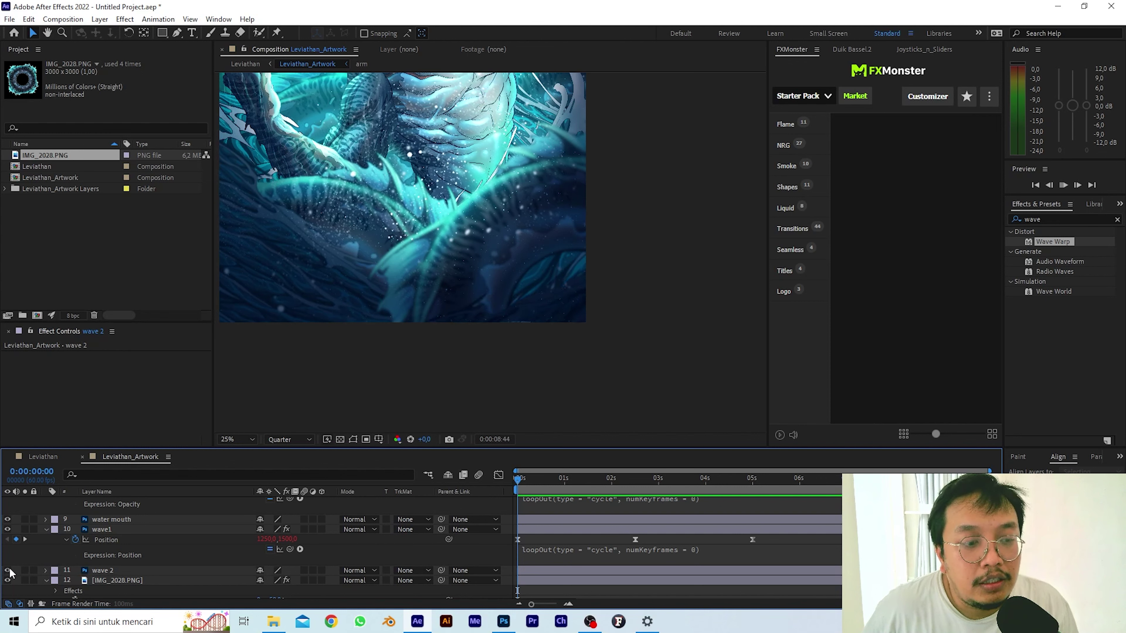
pyautogui.click(7, 571)
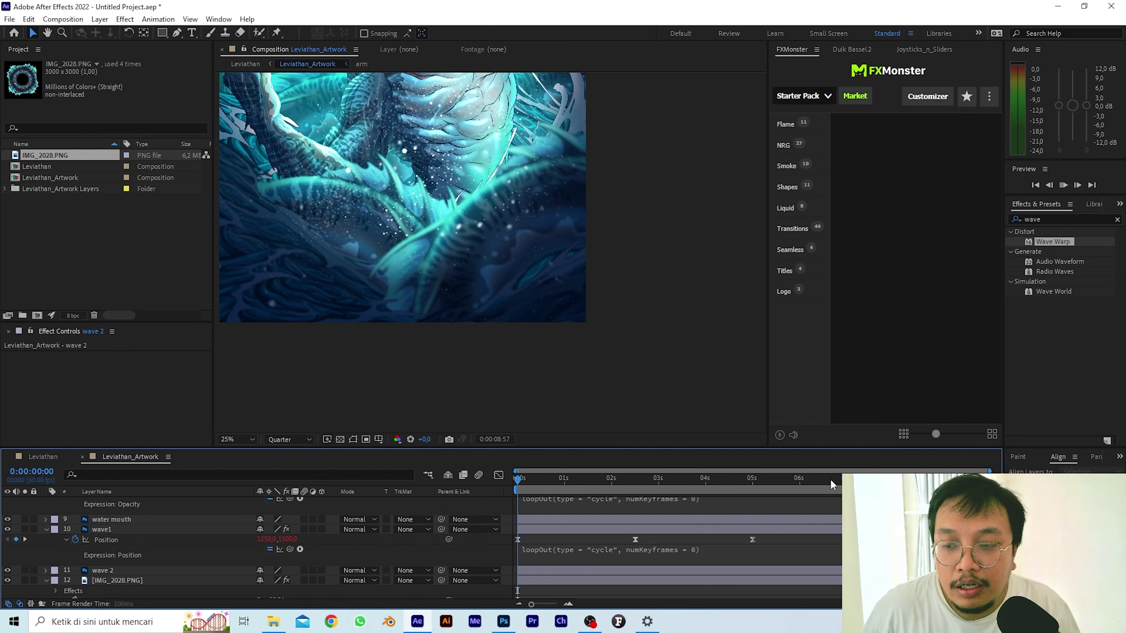
pyautogui.press('space')
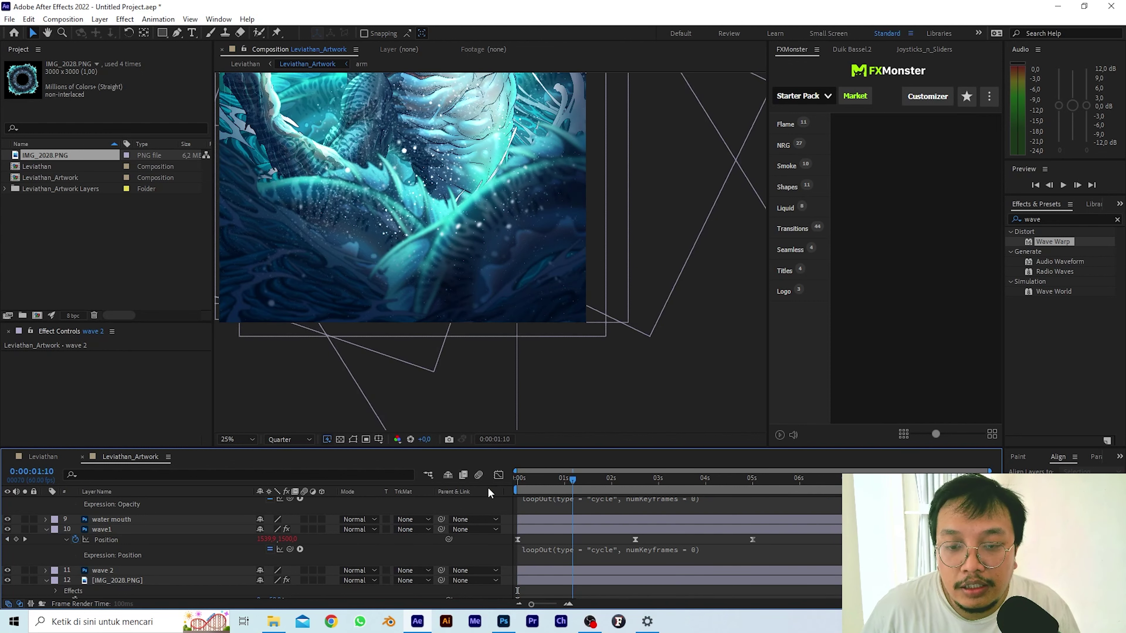
# Keyframe wave 2's Position at 1250, 1500 at both the composition start and 0:00:09:59.
pyautogui.click(110, 569)
pyautogui.press('p')
pyautogui.click(75, 579)
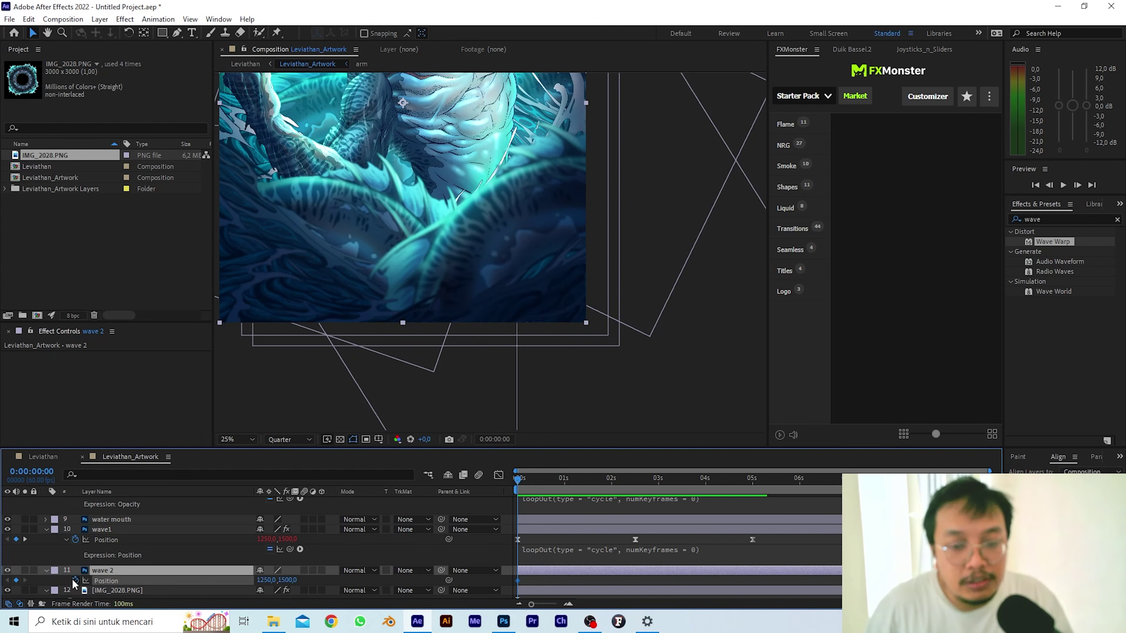
pyautogui.moveTo(518, 480); pyautogui.dragTo(988, 507)
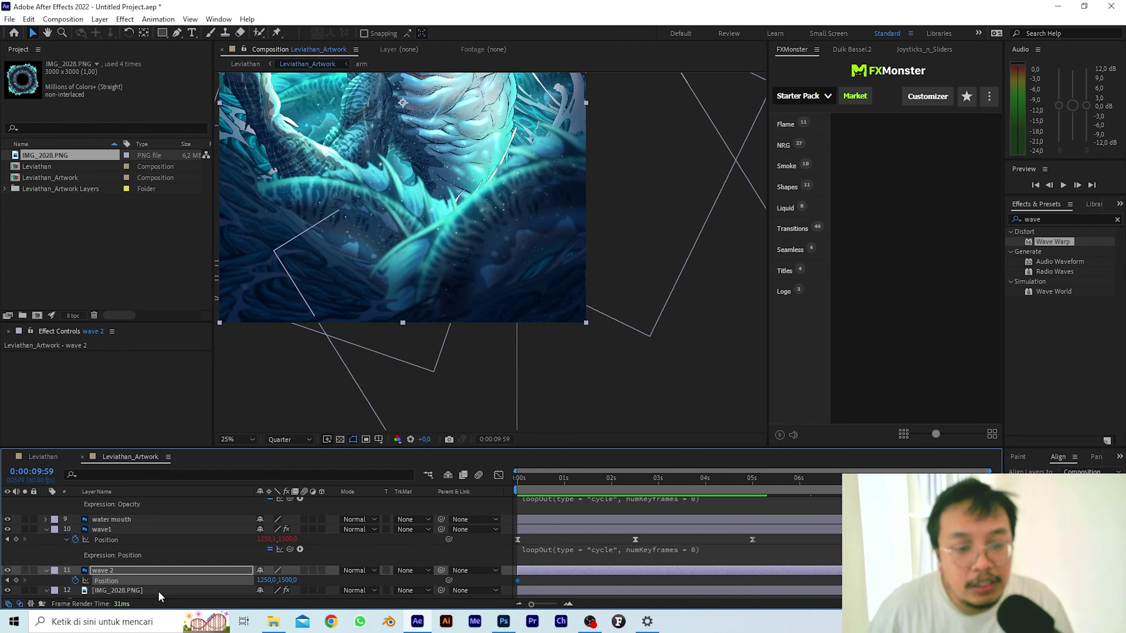
pyautogui.click(16, 581)
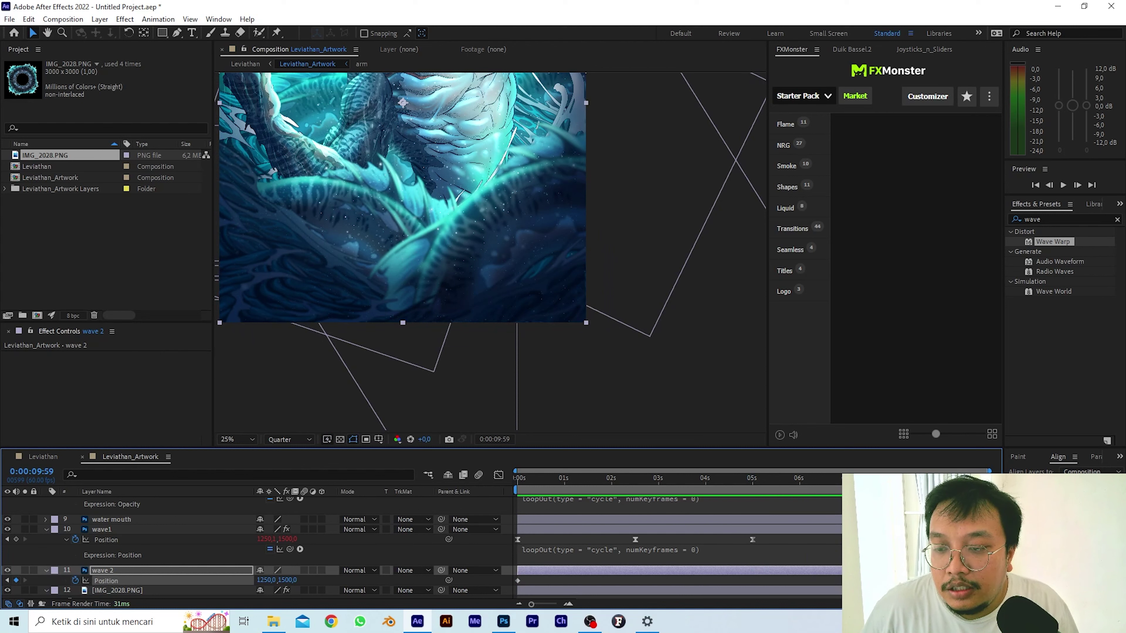
# Lower wave 2 to Position 1250, 1717 at 0:00:05:00, ease its Position keyframes and play back the motion.
pyautogui.moveTo(988, 482); pyautogui.dragTo(750, 506)
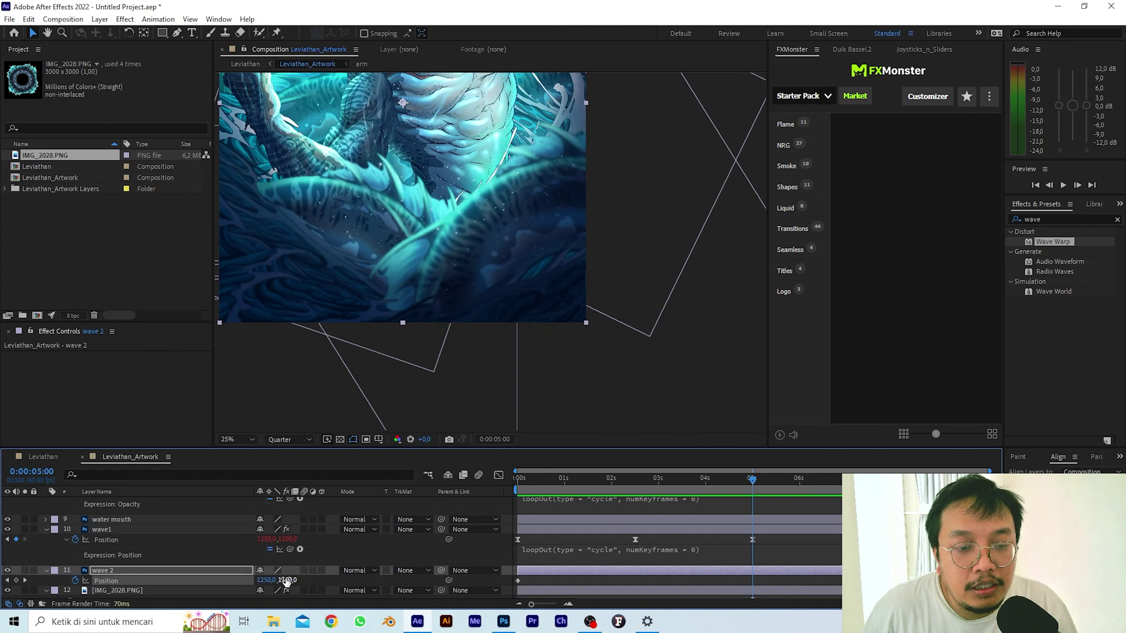
pyautogui.moveTo(286, 581); pyautogui.dragTo(410, 582)
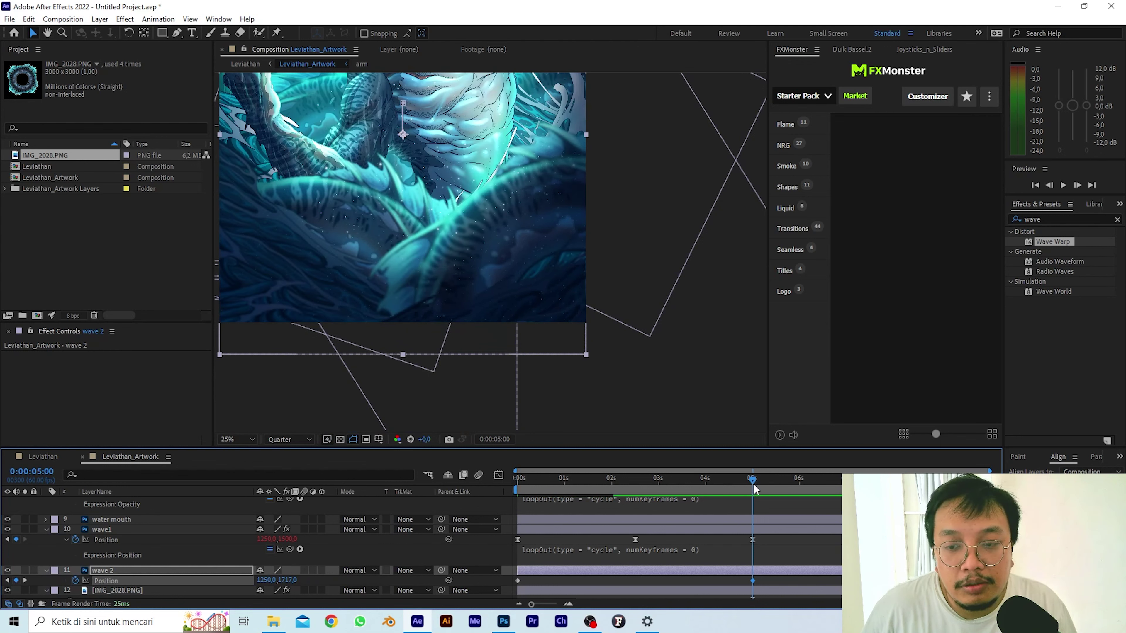
pyautogui.press('Home')
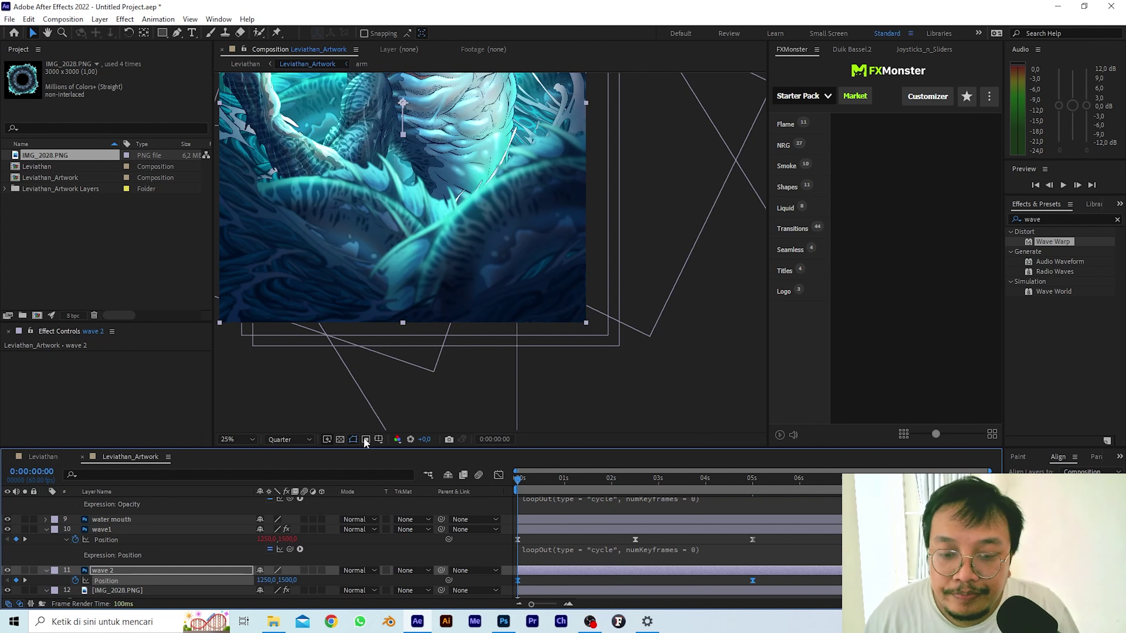
pyautogui.press('space')
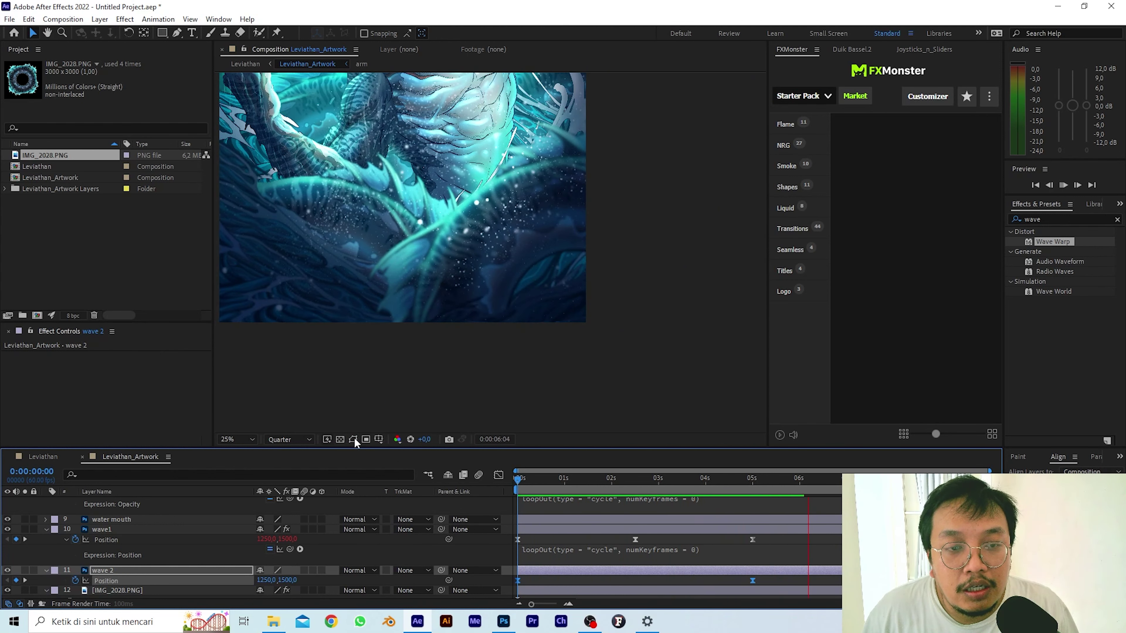
pyautogui.press('space')
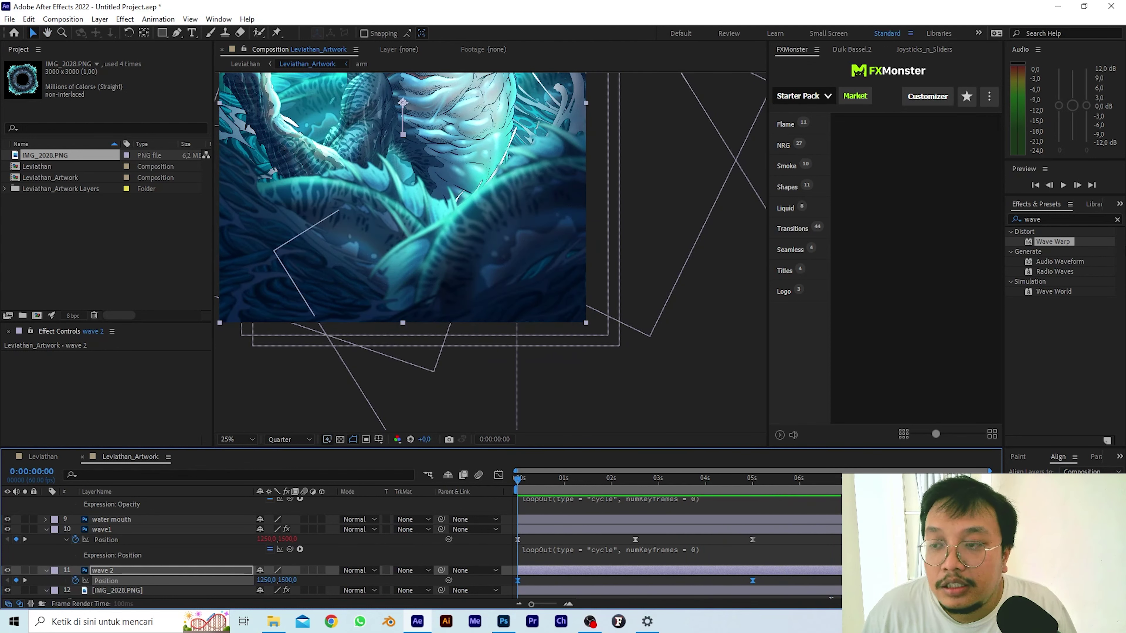
# Apply Wave Warp to wave 2 with Wave Height 12, Wave Width 300 and Direction 109°, and play it back.
pyautogui.doubleClick(1046, 243)
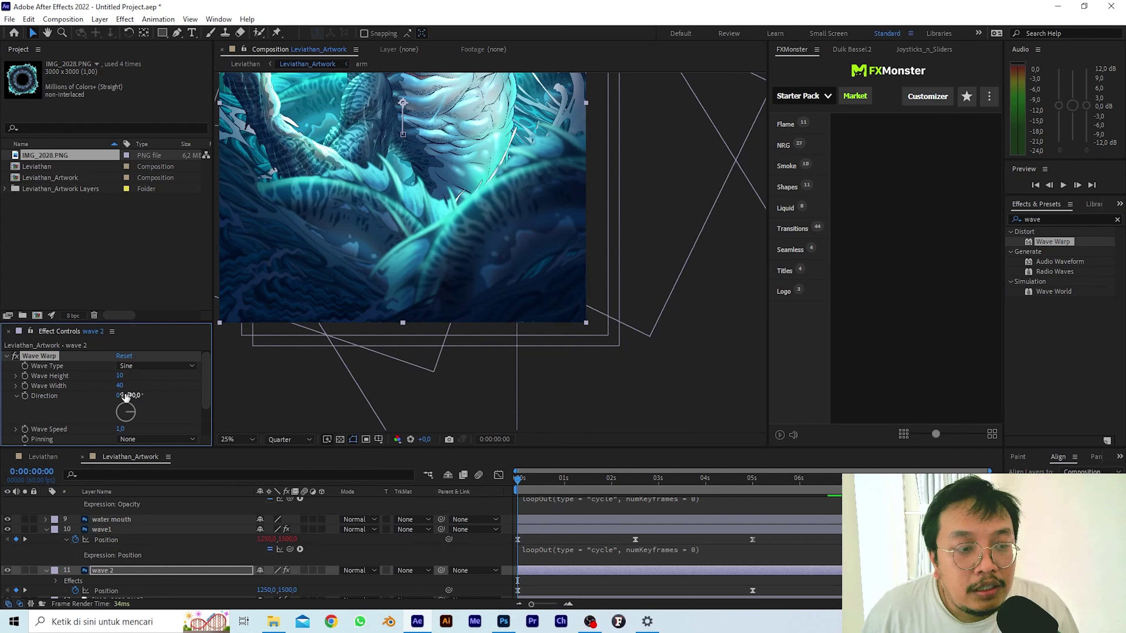
pyautogui.moveTo(192, 387); pyautogui.dragTo(390, 406)
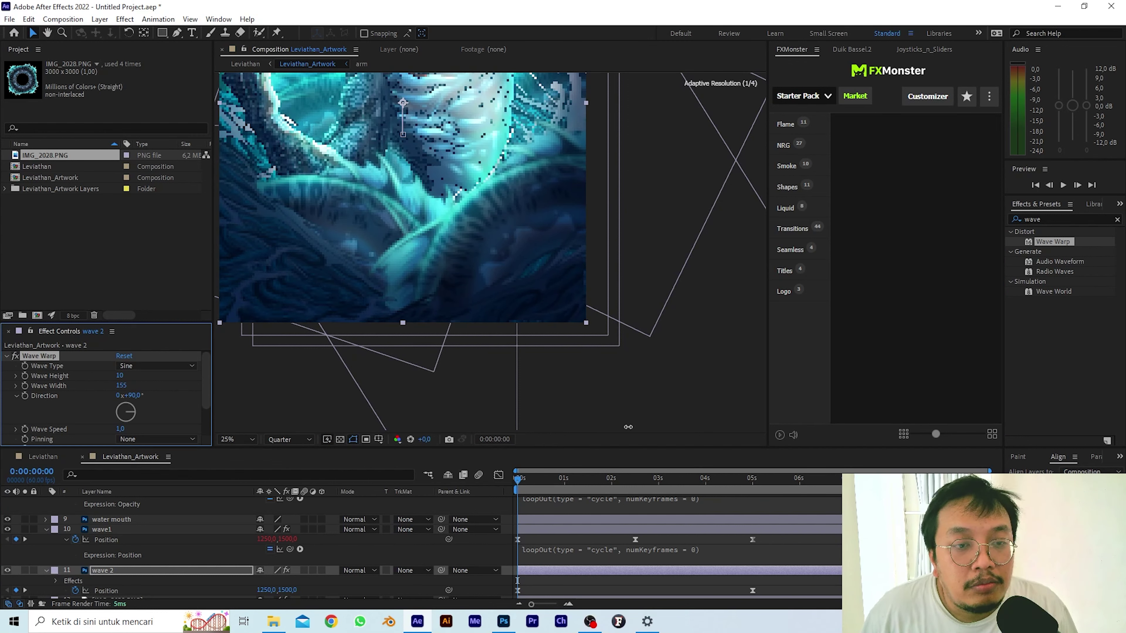
pyautogui.moveTo(1000, 425); pyautogui.dragTo(1001, 424)
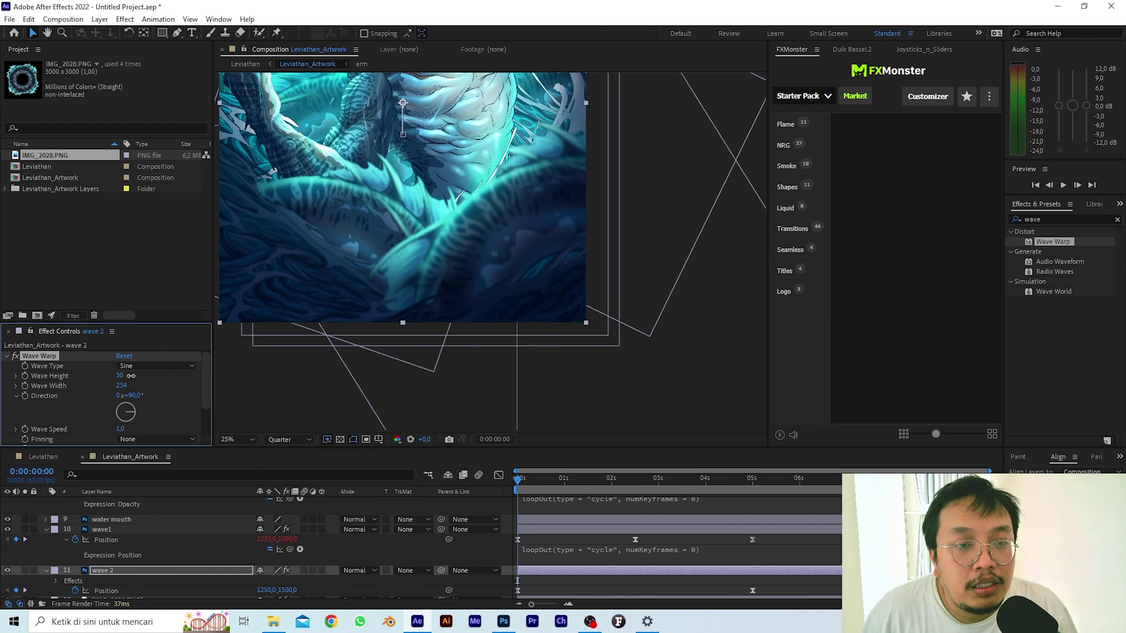
pyautogui.moveTo(131, 375); pyautogui.dragTo(136, 375)
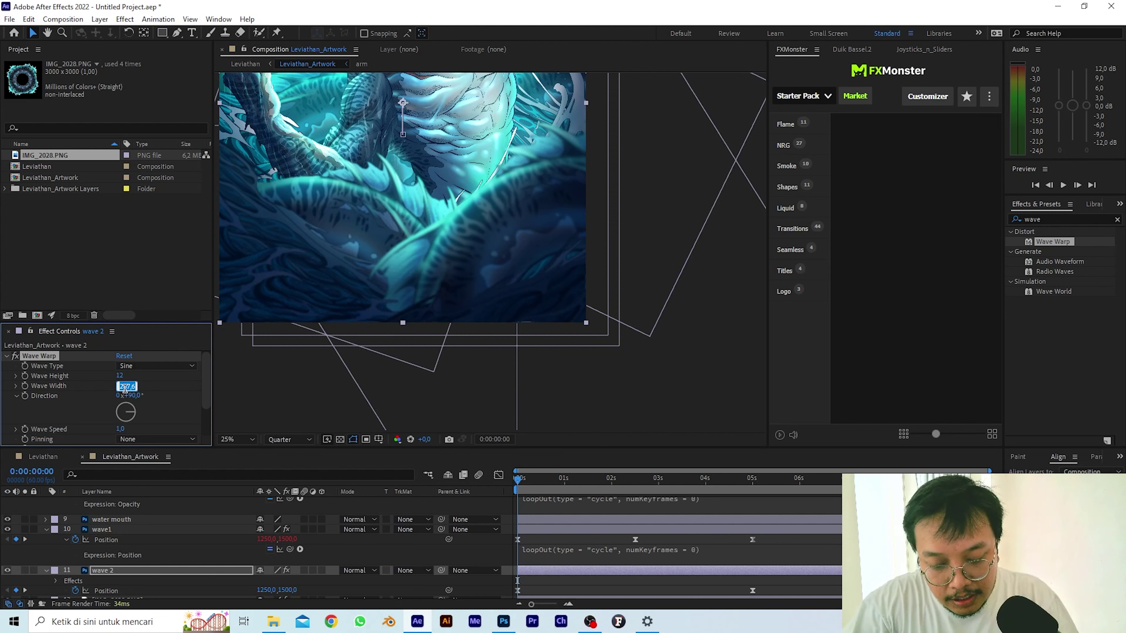
pyautogui.write('300')
pyautogui.press('Return')
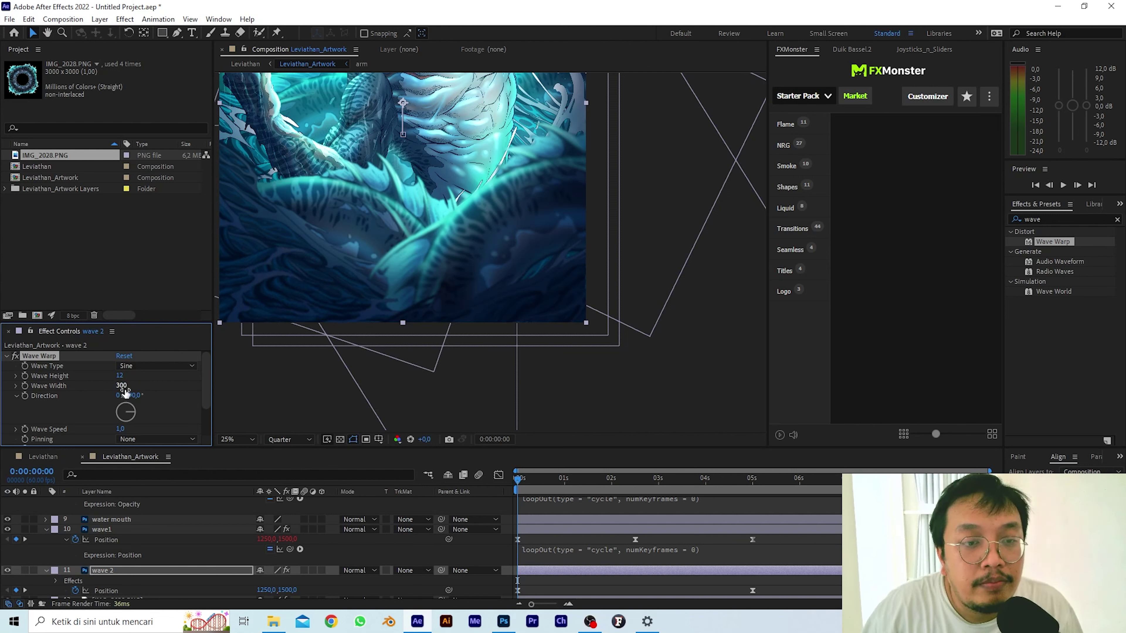
pyautogui.moveTo(131, 425); pyautogui.dragTo(155, 420)
pyautogui.press('space')
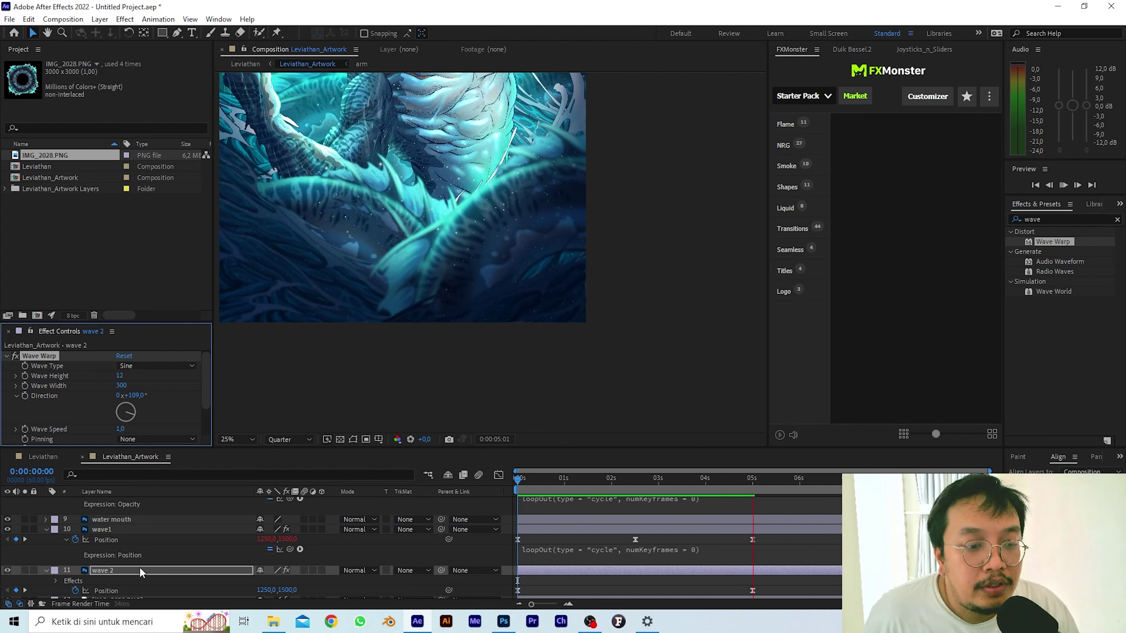
# Stop the preview and briefly hide and show wave 3 to identify it in the artwork.
pyautogui.scroll(-1, 134, 564)
pyautogui.scroll(-1, 147, 532)
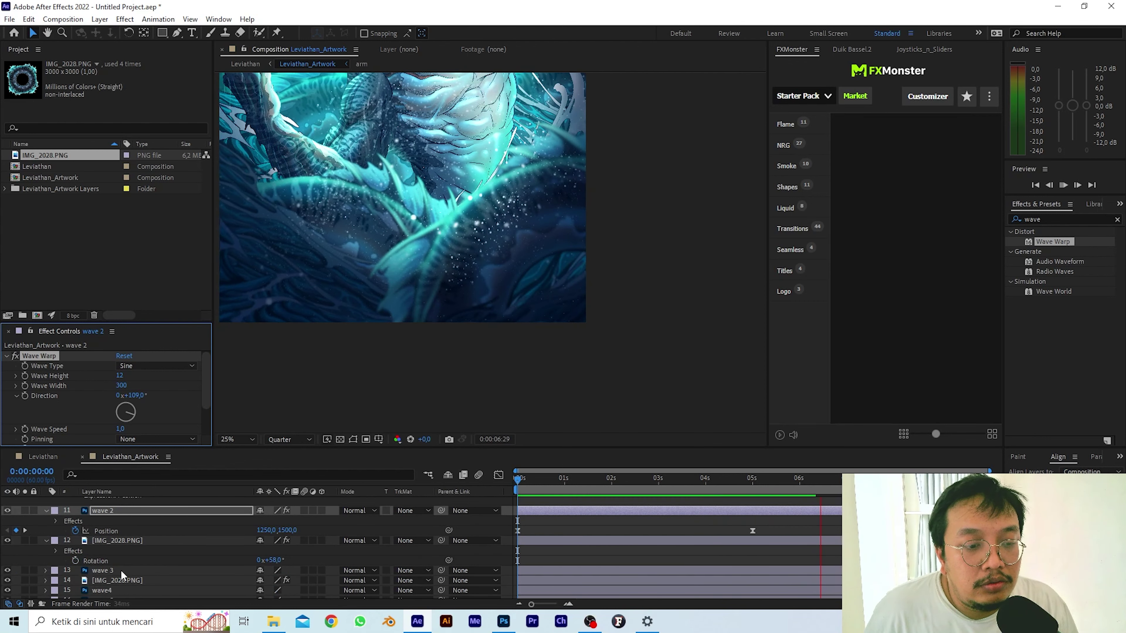
pyautogui.click(119, 570)
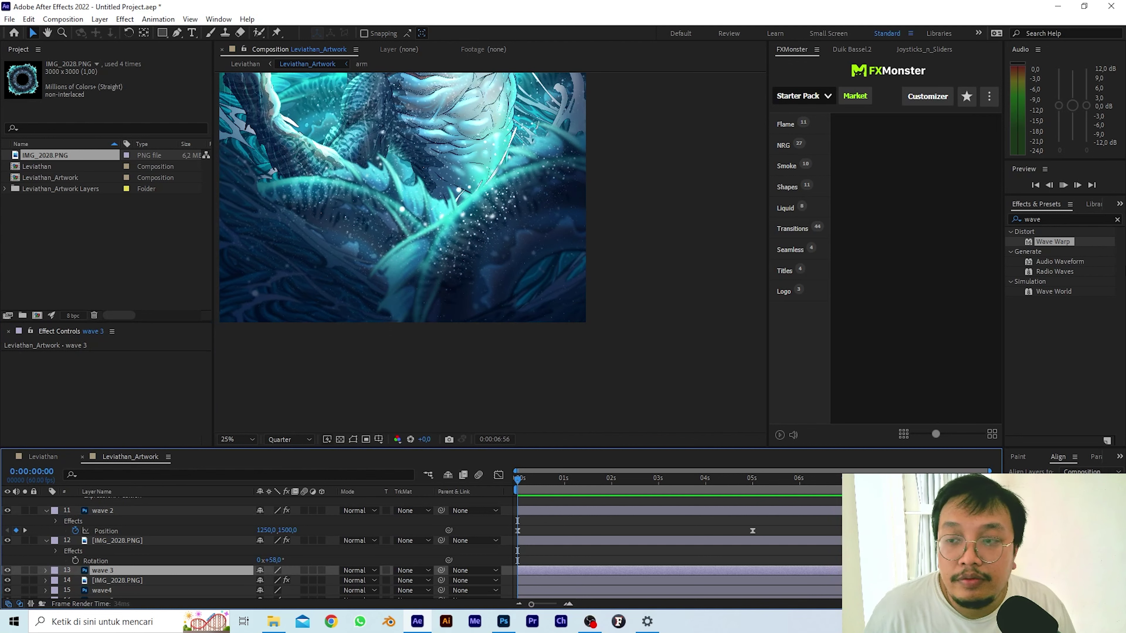
pyautogui.press('space')
pyautogui.moveTo(449, 266); pyautogui.dragTo(559, 326)
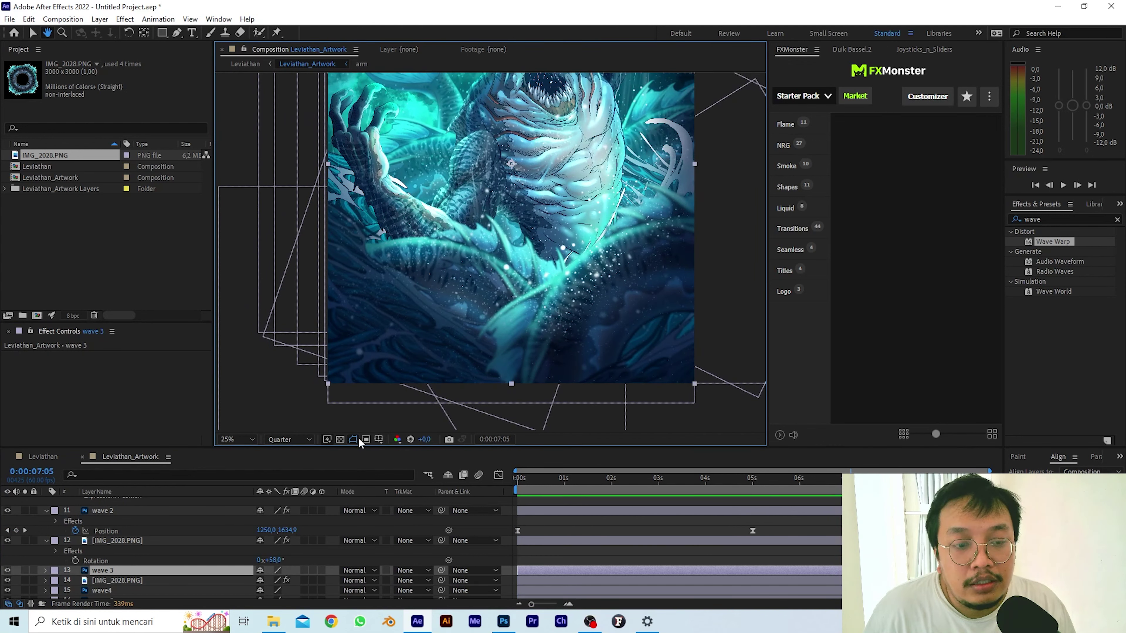
pyautogui.click(7, 570)
pyautogui.click(7, 571)
# Apply Wave Warp to wave 3 with Wave Width 350 and preview it from the composition start.
pyautogui.doubleClick(1052, 241)
pyautogui.click(121, 386)
pyautogui.click(516, 478)
pyautogui.press('space')
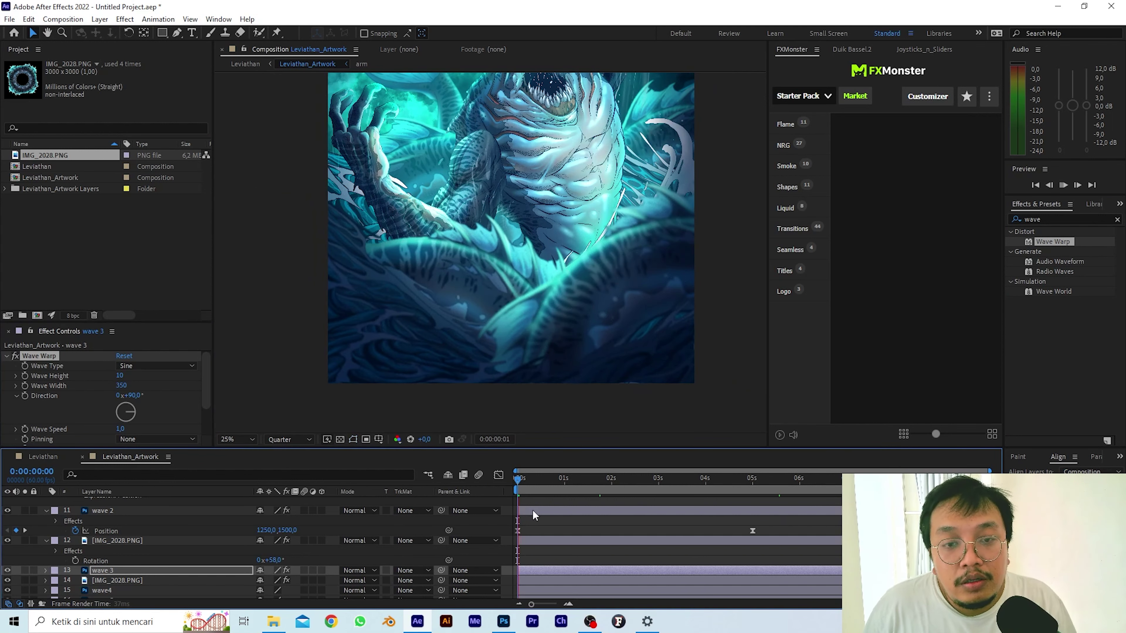
pyautogui.press('space')
# Keyframe wave 3's Position at 926, 1500 at the composition start and 1246, 1500 at 0:00:05:00.
pyautogui.click(106, 571)
pyautogui.press('p')
pyautogui.click(76, 580)
pyautogui.moveTo(419, 327); pyautogui.dragTo(371, 326)
pyautogui.moveTo(517, 479); pyautogui.dragTo(752, 500)
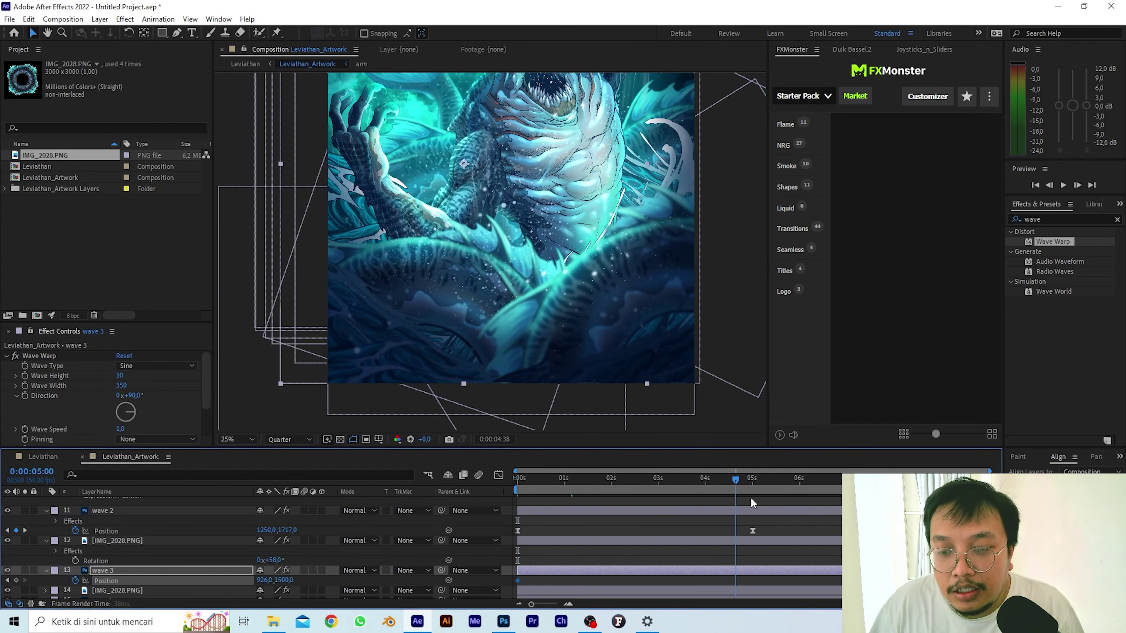
pyautogui.moveTo(376, 328); pyautogui.dragTo(423, 328)
# Copy wave 3's first Position keyframe to 0:00:09:59, ease its Position keyframes and play back the motion.
pyautogui.moveTo(752, 480); pyautogui.dragTo(990, 481)
pyautogui.click(517, 581)
pyautogui.hotkey('ctrl', 'c')
pyautogui.hotkey('ctrl', 'v')
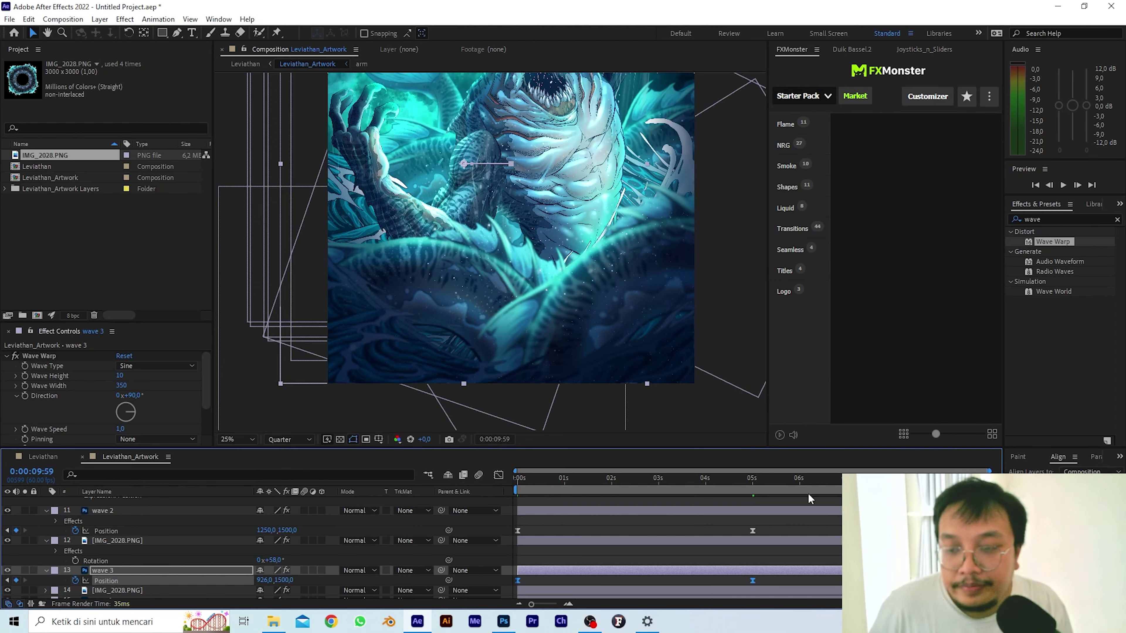
pyautogui.press('space')
# Briefly hide and show wave4 during playback to identify it in the artwork.
pyautogui.scroll(-1, 94, 566)
pyautogui.click(102, 570)
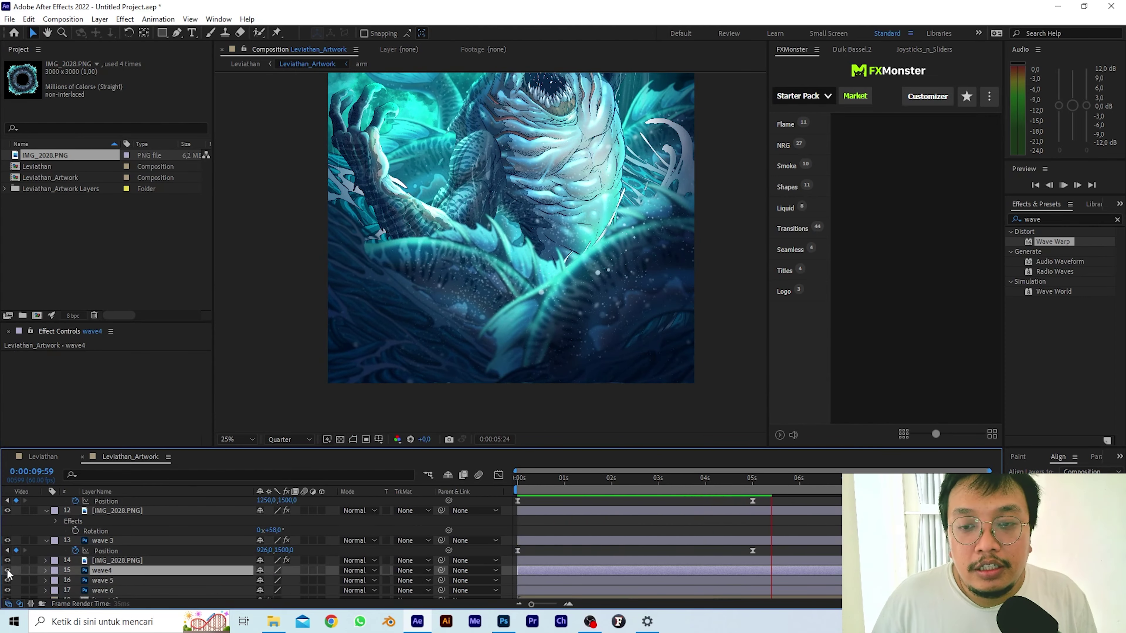
pyautogui.click(8, 570)
pyautogui.click(8, 571)
# Keyframe wave4's Position at 1250, 1500 at the composition start and end and 1690, 1500 at 0:00:05:00, with Easy Ease.
pyautogui.press('p')
pyautogui.click(75, 581)
pyautogui.click(517, 479)
pyautogui.click(16, 580)
pyautogui.moveTo(517, 479); pyautogui.dragTo(753, 486)
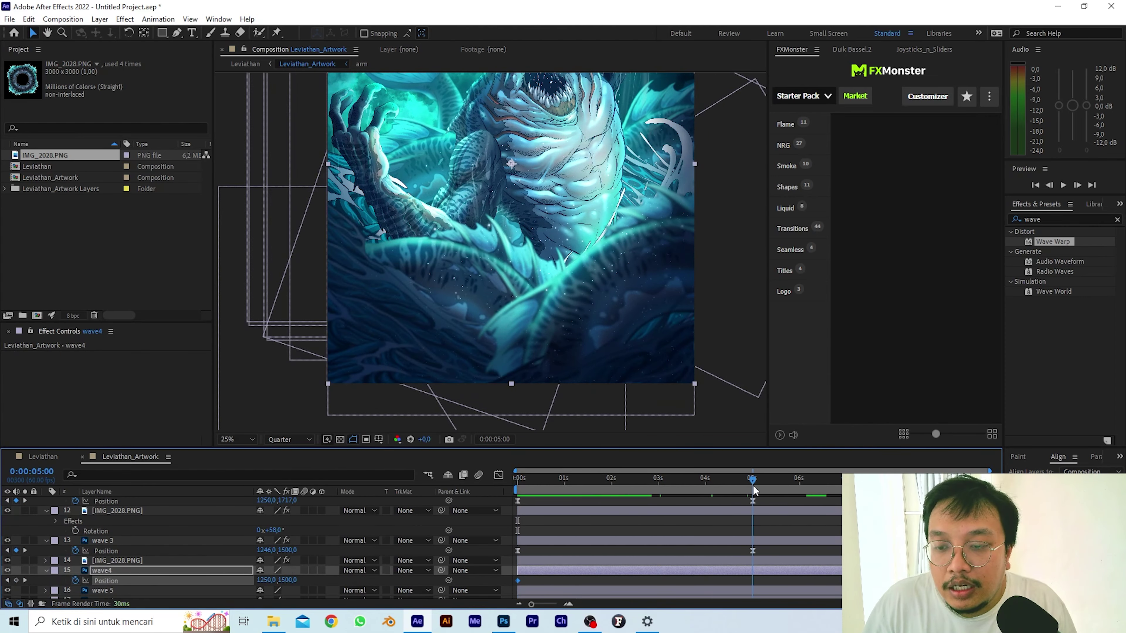
pyautogui.moveTo(566, 346); pyautogui.dragTo(632, 346)
pyautogui.click(108, 581)
pyautogui.press('F9')
# Apply Wave Warp to wave4 with Wave Height 35, Wave Width 250 and Direction 271°, and start playback.
pyautogui.doubleClick(1053, 241)
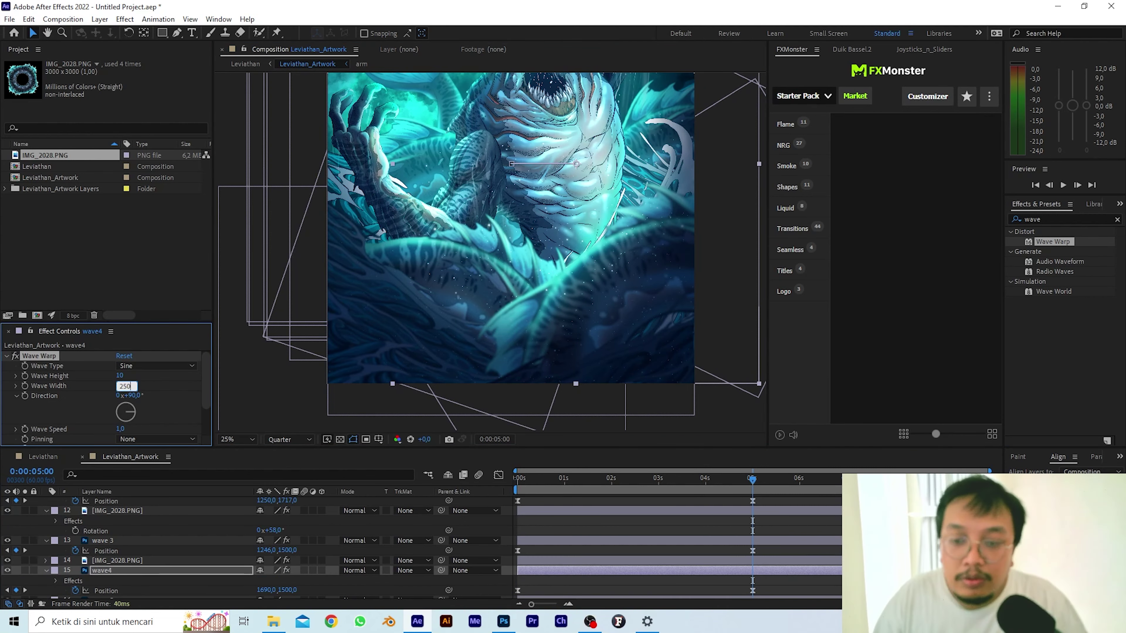
pyautogui.press('space')
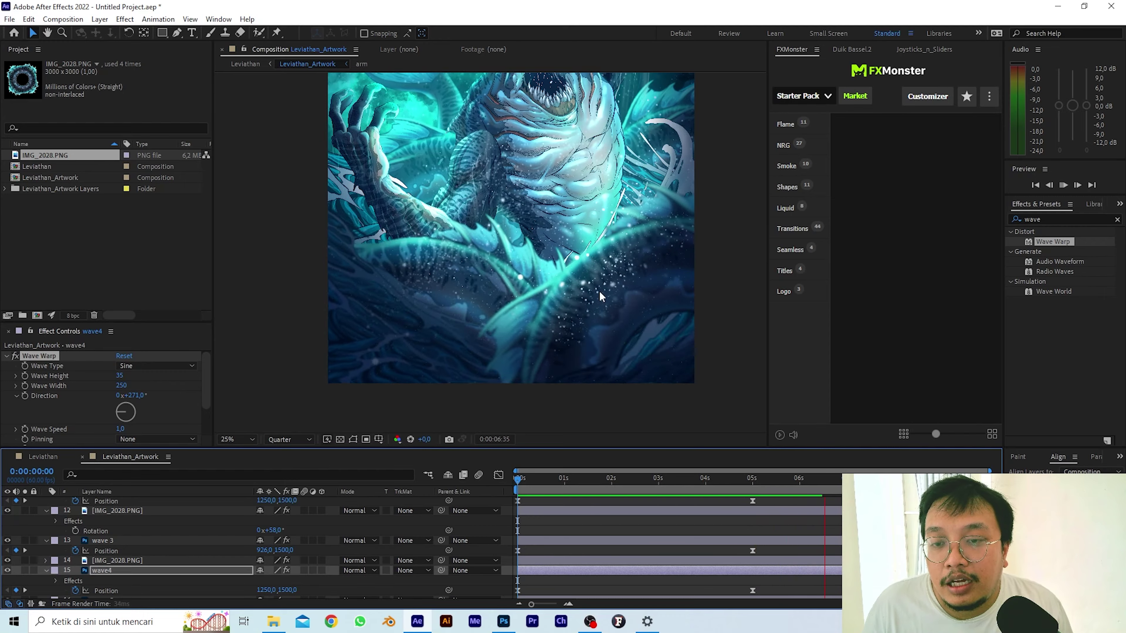
# Identify wave 5 by toggling its visibility, and apply Wave Warp to it with Wave Width 350 and Direction 45°.
pyautogui.scroll(-1, 138, 577)
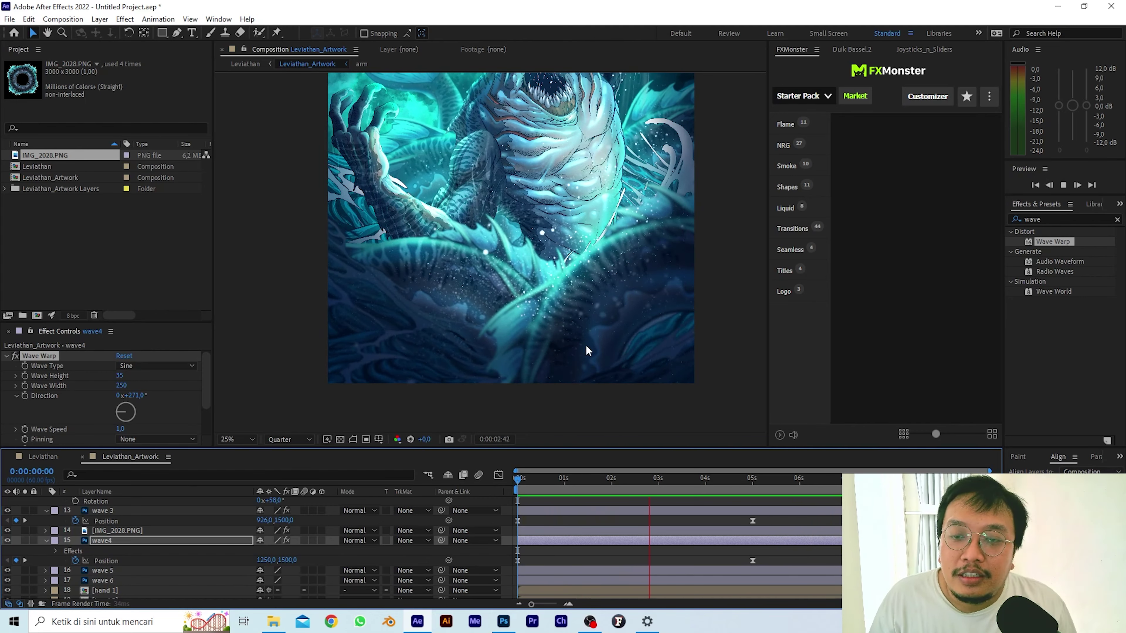
pyautogui.click(536, 570)
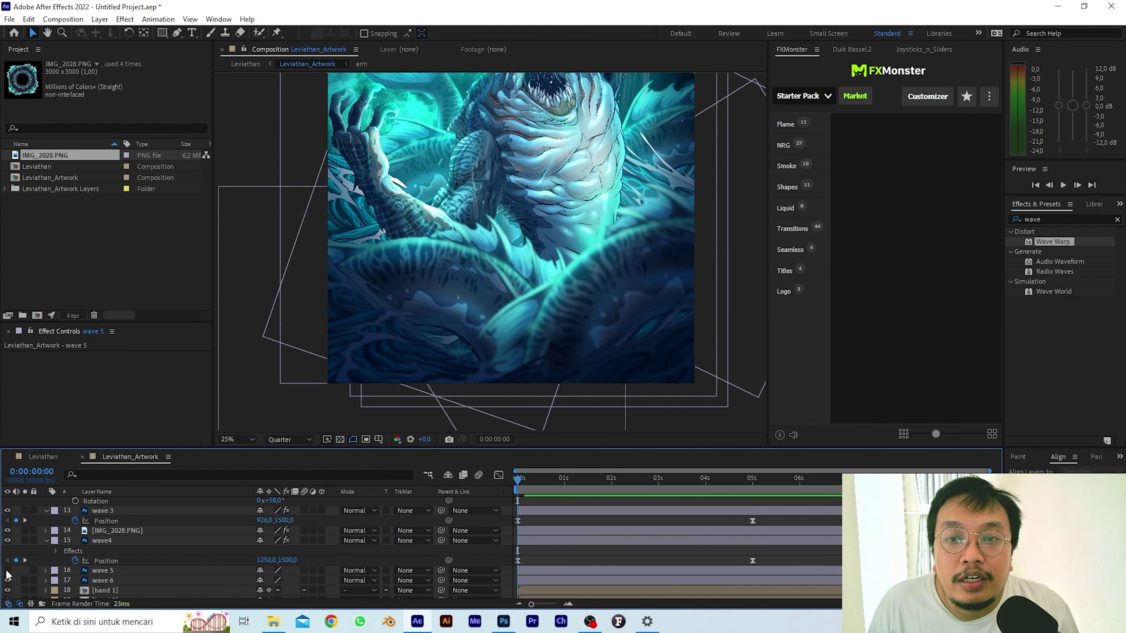
pyautogui.click(7, 571)
pyautogui.click(103, 570)
pyautogui.doubleClick(1052, 242)
pyautogui.click(119, 386)
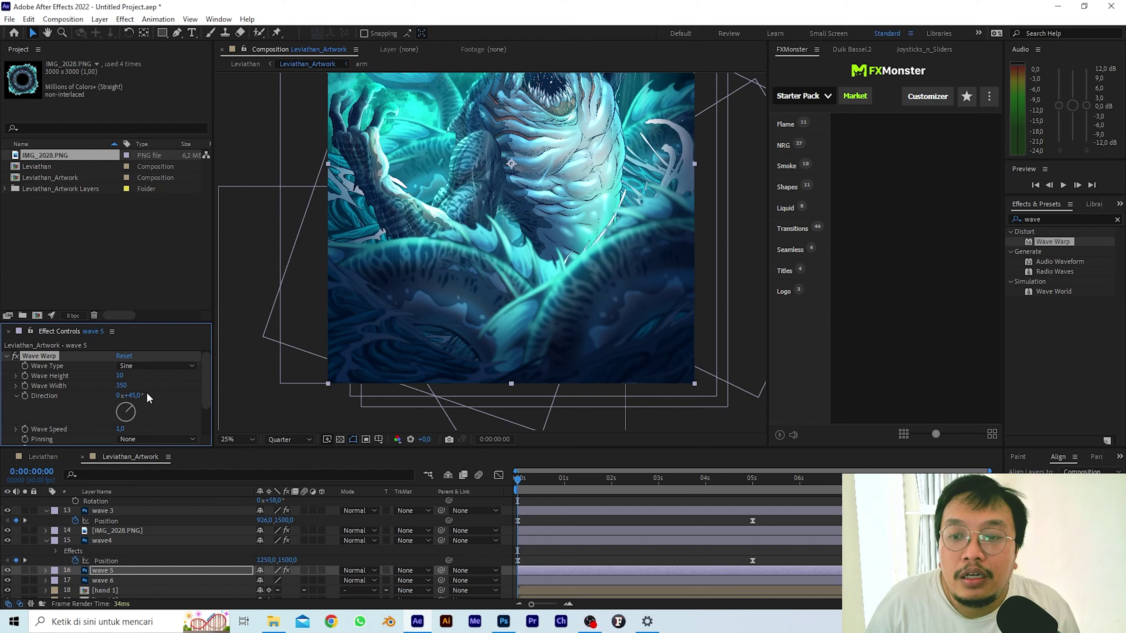
# Keyframe wave 5's Position at 1250, 1696 at the composition start and 0:00:05:00, and at 1250, 1504 at 0:00:02:24.
pyautogui.hotkey('alt', 'shift', 'p')
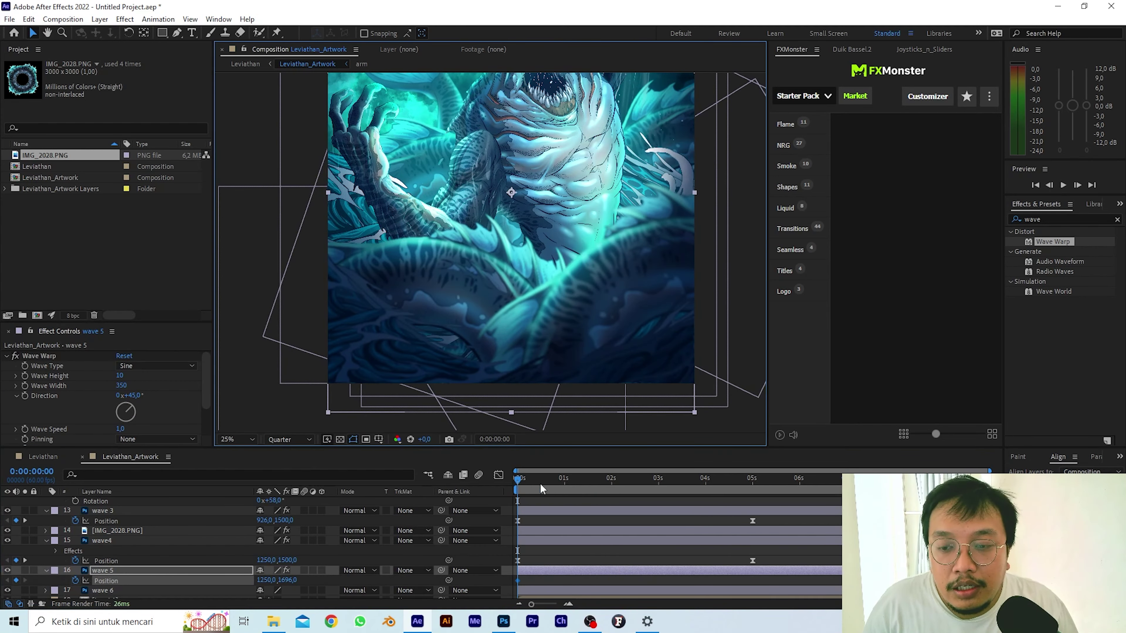
pyautogui.moveTo(540, 481); pyautogui.dragTo(752, 508)
pyautogui.hotkey('alt', 'shift', 'p')
pyautogui.moveTo(625, 481); pyautogui.dragTo(629, 493)
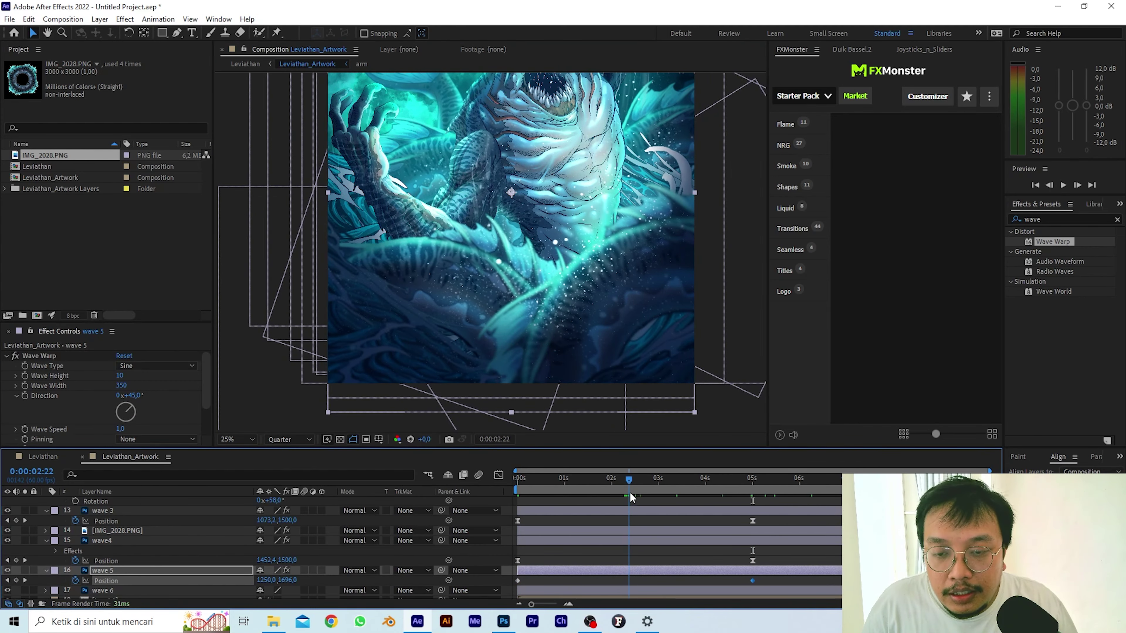
pyautogui.moveTo(630, 493); pyautogui.dragTo(631, 493)
pyautogui.moveTo(620, 311); pyautogui.dragTo(625, 282)
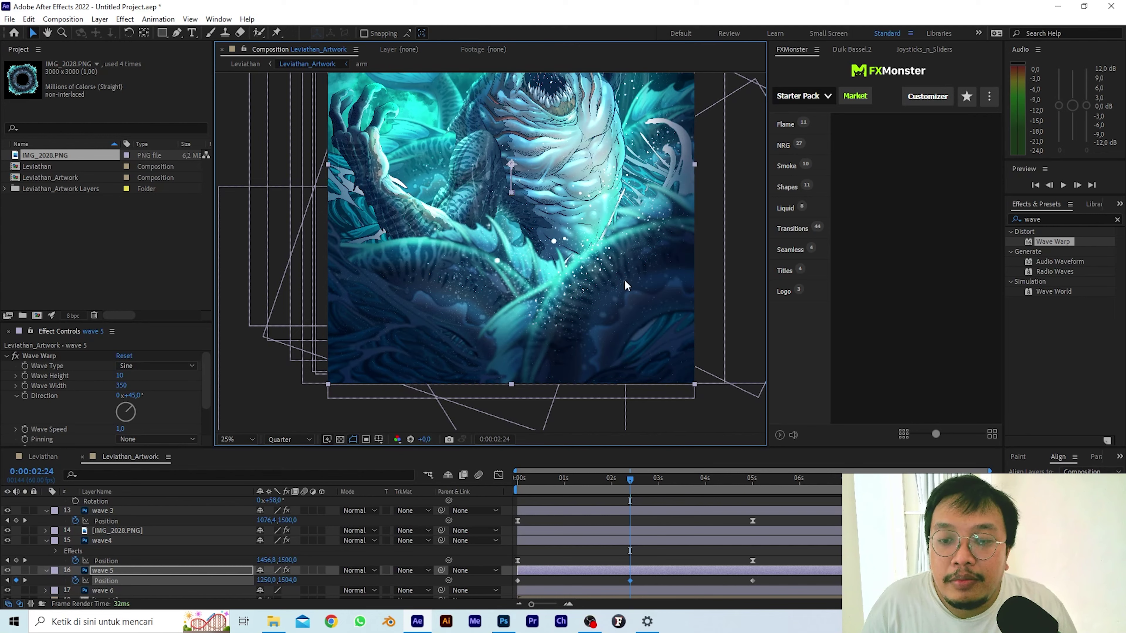
# Apply Easy Ease to wave 5's Position keyframes and add a loopOut expression of type "cycle" to the property.
pyautogui.click(131, 583)
pyautogui.press('F9')
pyautogui.keyDown('alt'); pyautogui.click(75, 581); pyautogui.keyUp('alt')
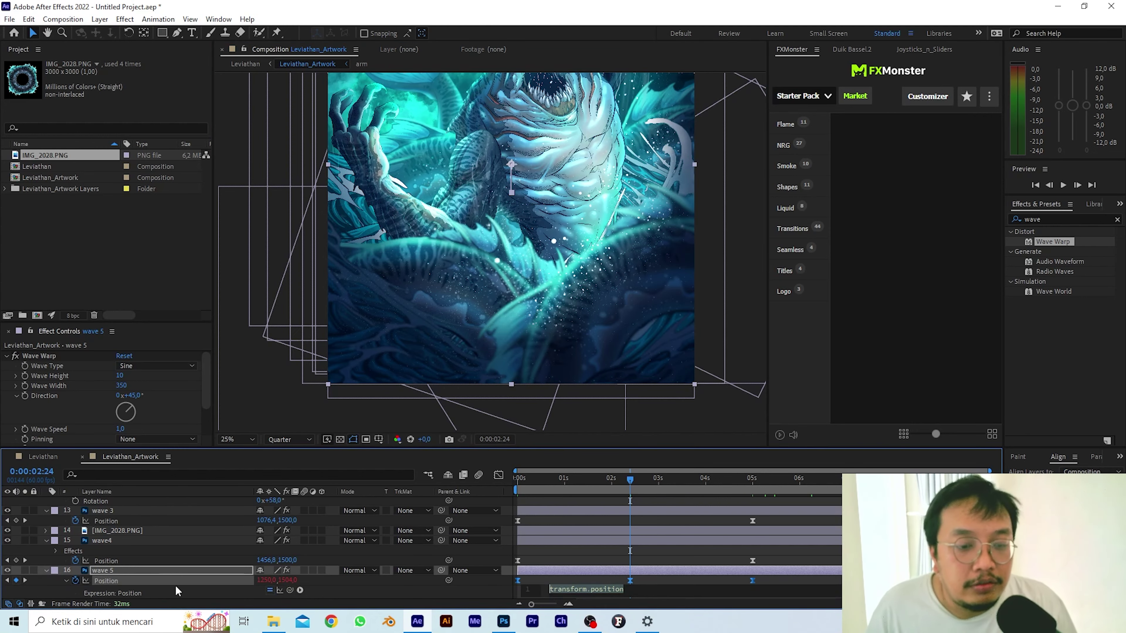
pyautogui.click(300, 590)
pyautogui.moveTo(336, 515)
pyautogui.click(501, 378)
# Preview wave 5's motion and turn its Wave Warp Direction to 308°.
pyautogui.moveTo(623, 481); pyautogui.dragTo(429, 501)
pyautogui.press('space')
pyautogui.moveTo(616, 482); pyautogui.dragTo(575, 489)
pyautogui.moveTo(131, 408); pyautogui.dragTo(145, 458)
pyautogui.press('space')
pyautogui.press('space')
pyautogui.moveTo(127, 417); pyautogui.dragTo(109, 399)
pyautogui.press('space')
# Apply Wave Warp to wave 6 with Wave Width 250 and play back the result.
pyautogui.scroll(-2, 111, 572)
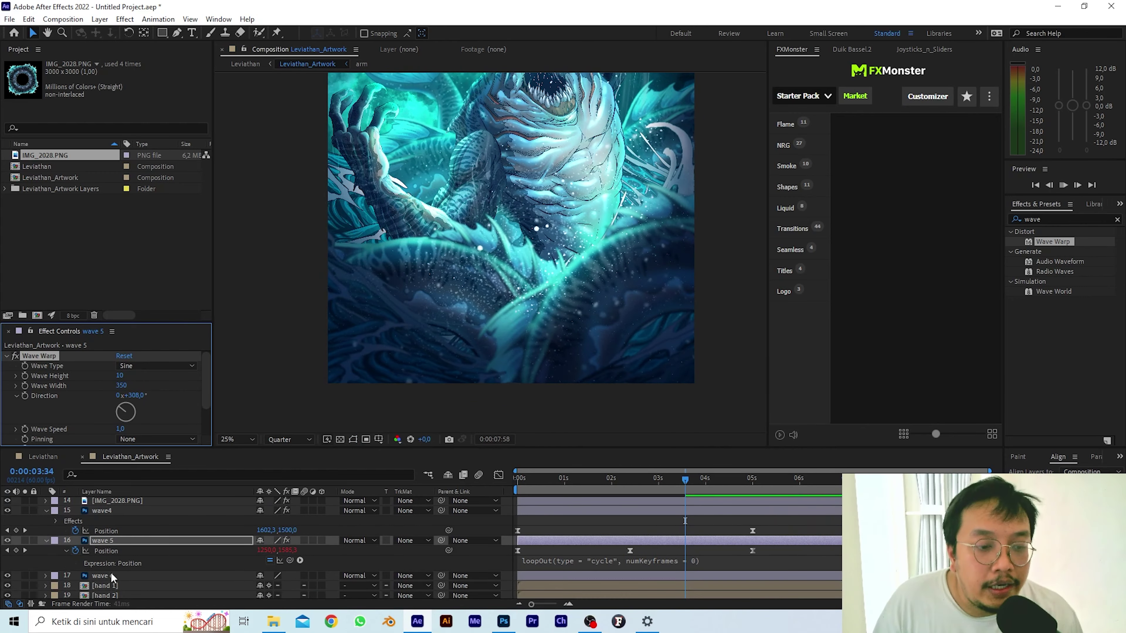
pyautogui.click(111, 575)
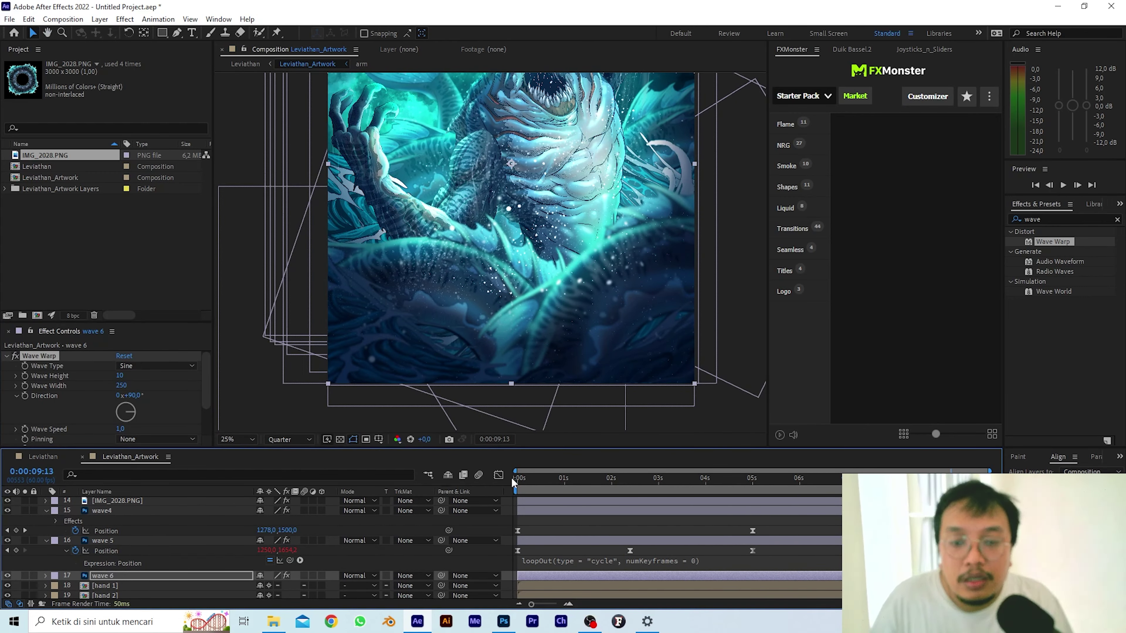
pyautogui.press('space')
# Apply Wave Warp to wave 7 with Wave Width 300 and a Direction of about -36°.
pyautogui.scroll(-3, 127, 557)
pyautogui.click(109, 547)
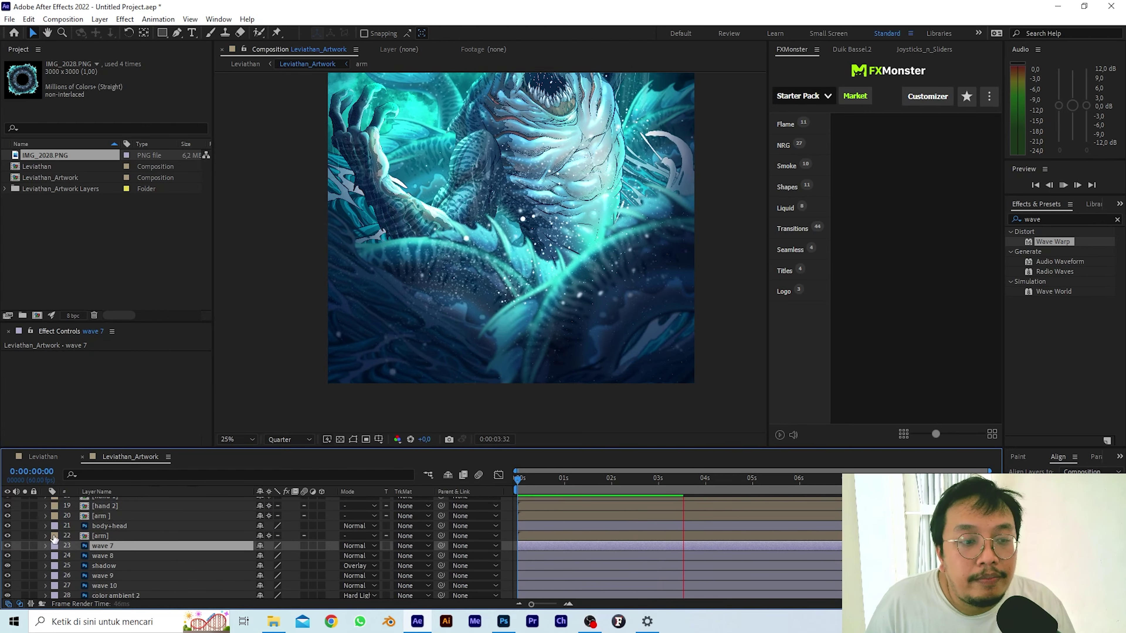
pyautogui.hotkey('ctrl', 'v')
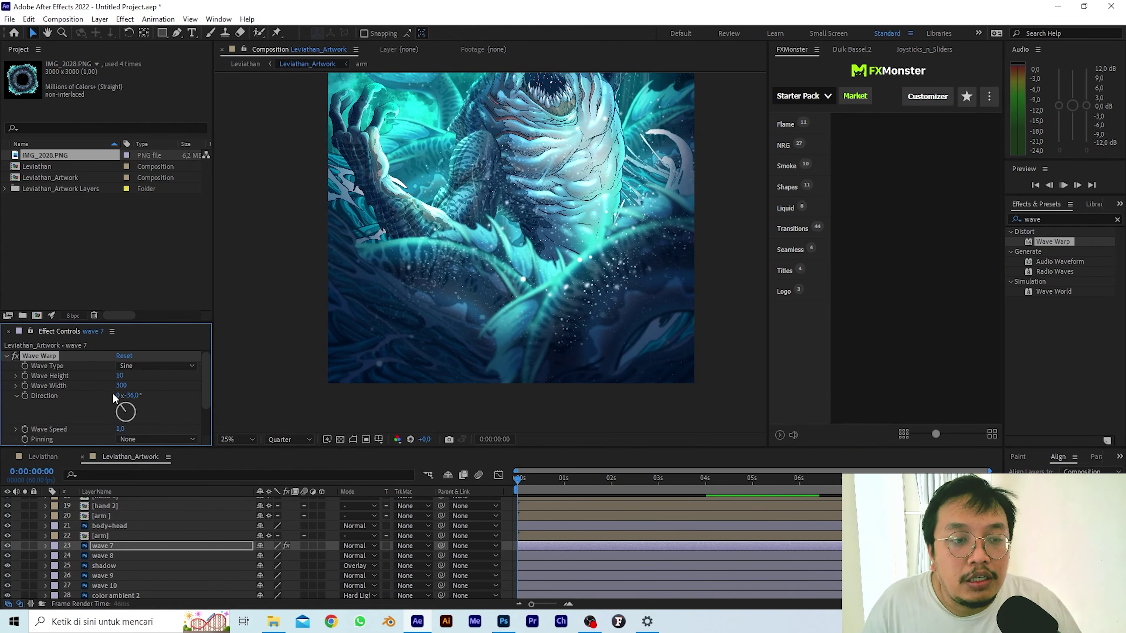
pyautogui.moveTo(112, 394); pyautogui.dragTo(108, 395)
# Keyframe wave 7's Position at 1250, 1500 at the composition start and 1250, 1768 at 0:00:05:00, with Easy Ease.
pyautogui.click(104, 545)
pyautogui.press('p')
pyautogui.click(76, 556)
pyautogui.moveTo(518, 480); pyautogui.dragTo(752, 492)
pyautogui.moveTo(760, 331); pyautogui.dragTo(772, 370)
pyautogui.click(125, 556)
pyautogui.press('F9')
# Apply Wave Warp to wave 8 with Wave Width 230.
pyautogui.click(116, 566)
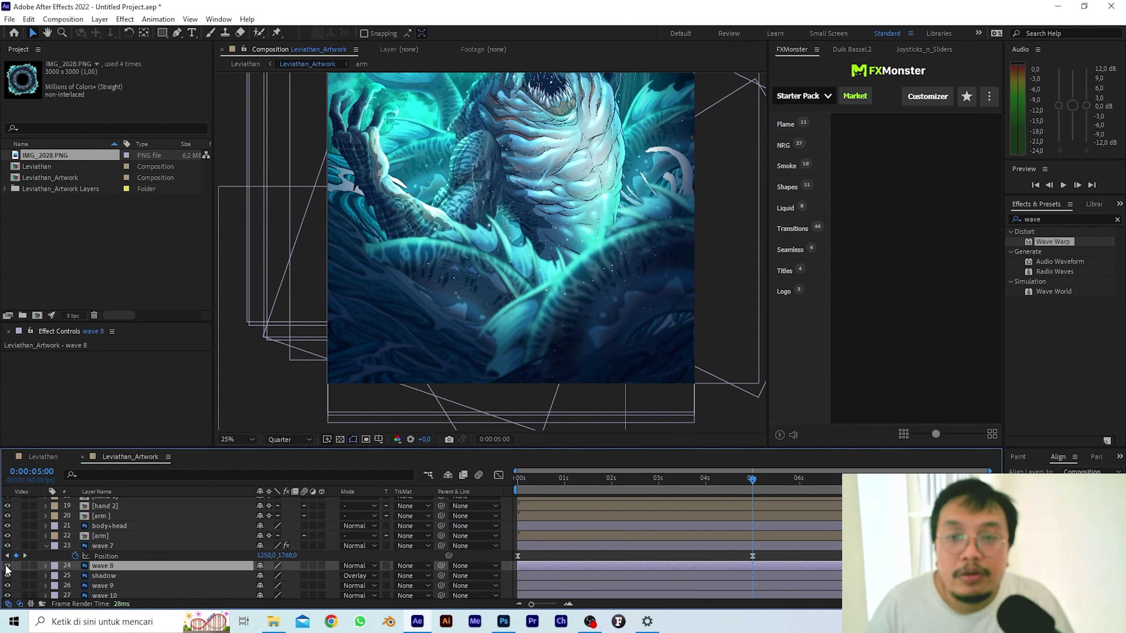
pyautogui.hotkey('ctrl', 'v')
pyautogui.press('Return')
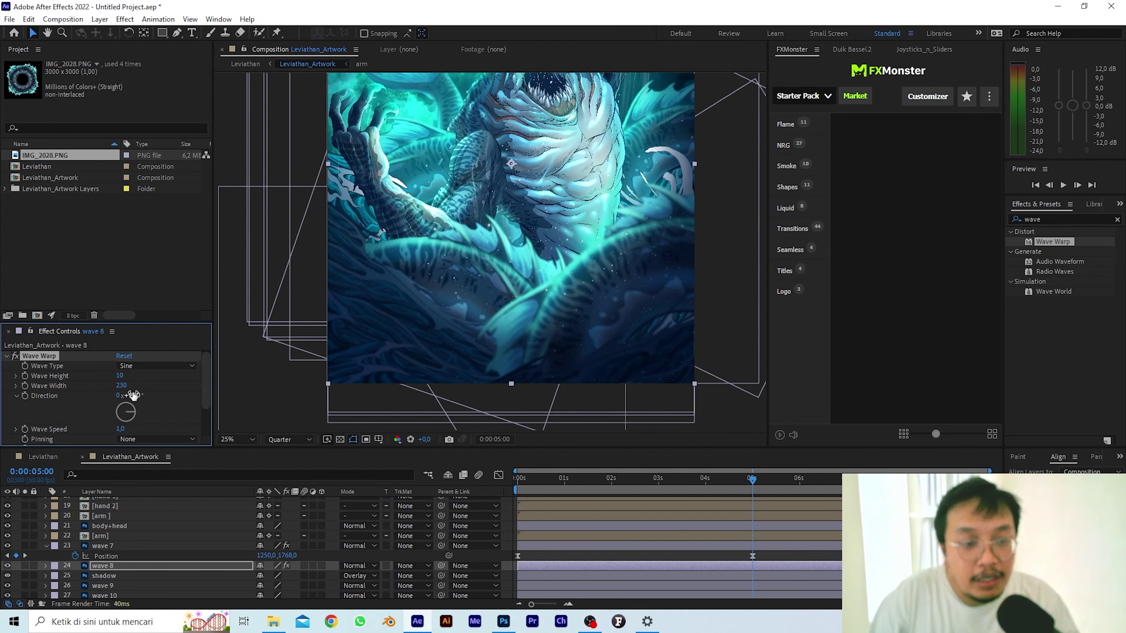
# Keyframe wave 8's Position at 1250, 1500 at the composition start and 902, 1500 at 0:00:04:45, with Easy Ease.
pyautogui.click(53, 563)
pyautogui.press('p')
pyautogui.press('End')
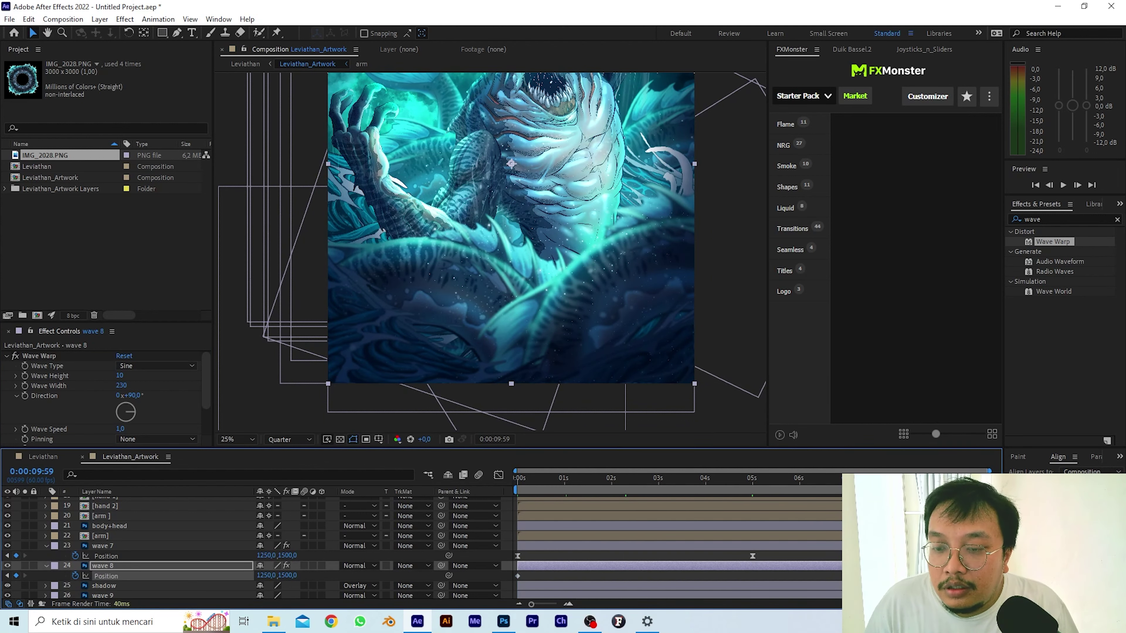
pyautogui.click(740, 479)
pyautogui.moveTo(511, 163); pyautogui.dragTo(460, 164)
pyautogui.click(173, 575)
pyautogui.press('F9')
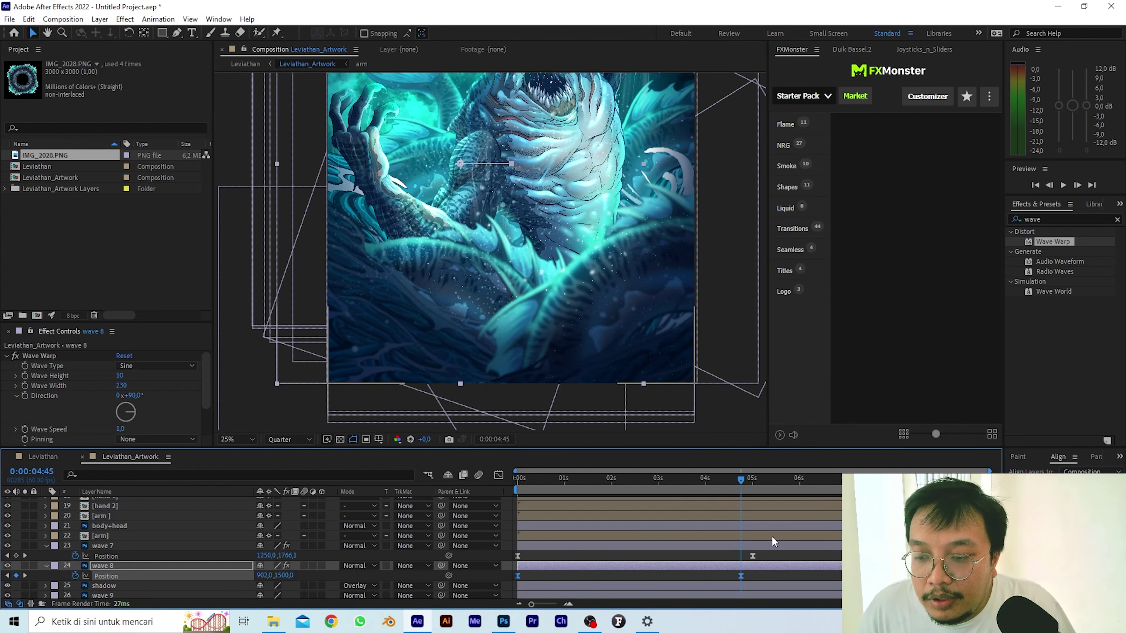
# Keyframe wave 9's Position at 662, 1500 at the composition start and copy that keyframe to 0:00:09:59.
pyautogui.press('Home')
pyautogui.click(104, 595)
pyautogui.scroll(-3, 134, 567)
pyautogui.moveTo(511, 244); pyautogui.dragTo(511, 291)
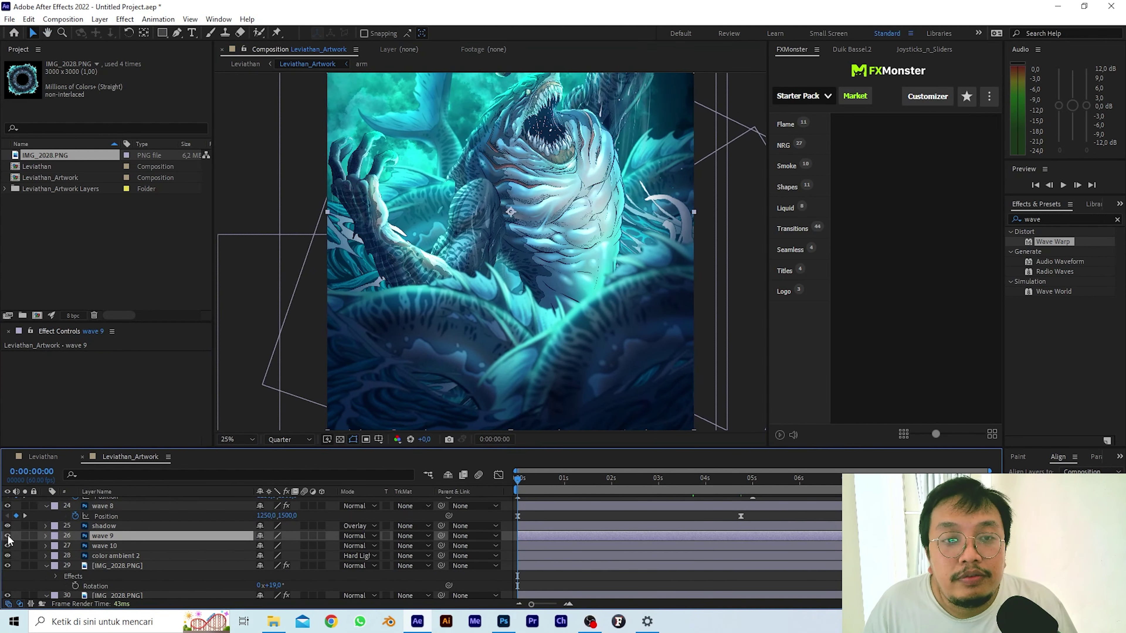
pyautogui.press('p')
pyautogui.click(75, 546)
pyautogui.moveTo(343, 223); pyautogui.dragTo(257, 223)
pyautogui.click(517, 547)
pyautogui.hotkey('ctrl', 'c')
pyautogui.press('End')
pyautogui.hotkey('ctrl', 'v')
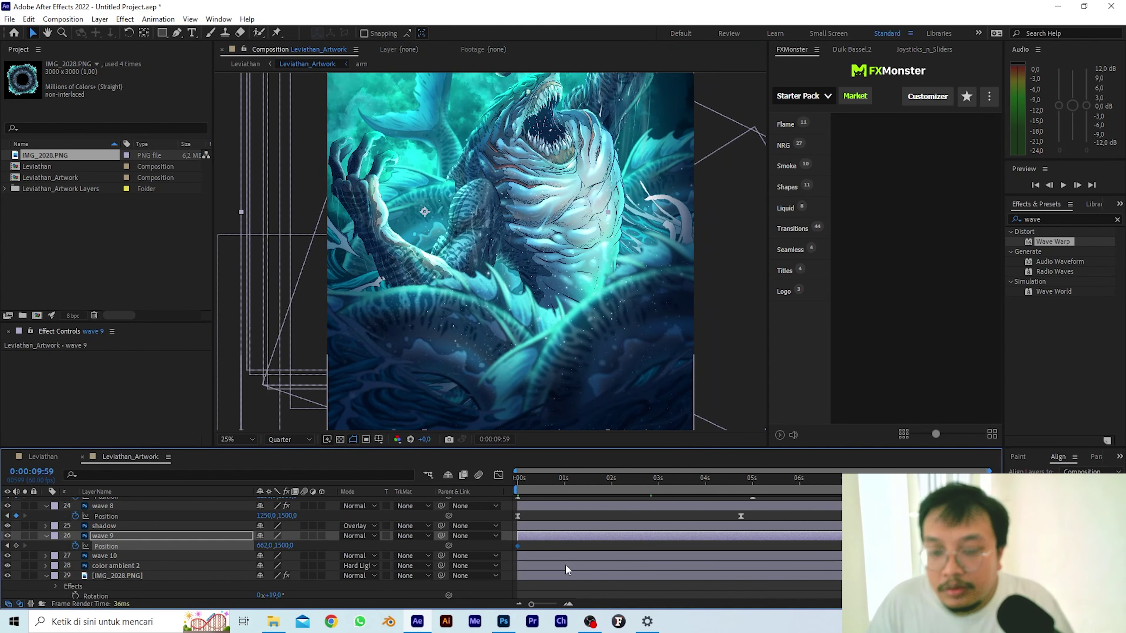
# Set wave 9's Position to 1222, 1500 at 0:00:05:00 and apply Easy Ease to its Position keyframes.
pyautogui.moveTo(822, 480); pyautogui.dragTo(752, 499)
pyautogui.moveTo(342, 245); pyautogui.dragTo(424, 245)
pyautogui.click(114, 546)
pyautogui.press('F9')
# Apply Wave Warp to wave 9 with Wave Width 200 and play from the composition start.
pyautogui.doubleClick(1053, 242)
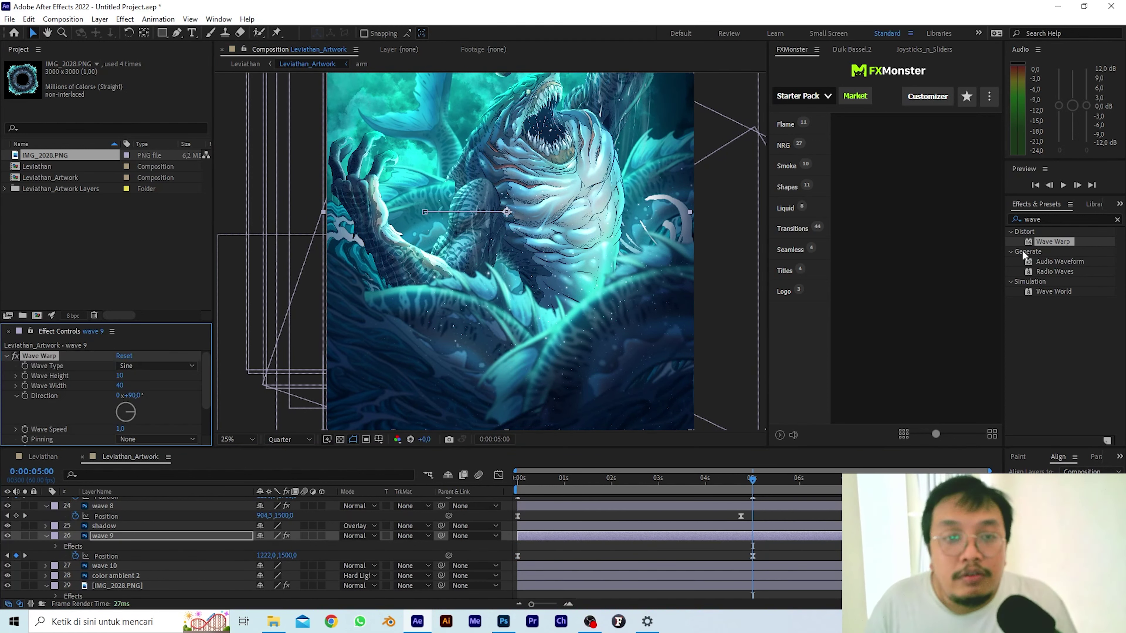
pyautogui.click(121, 385)
pyautogui.write('200')
pyautogui.press('Return')
pyautogui.press('Home')
pyautogui.press('space')
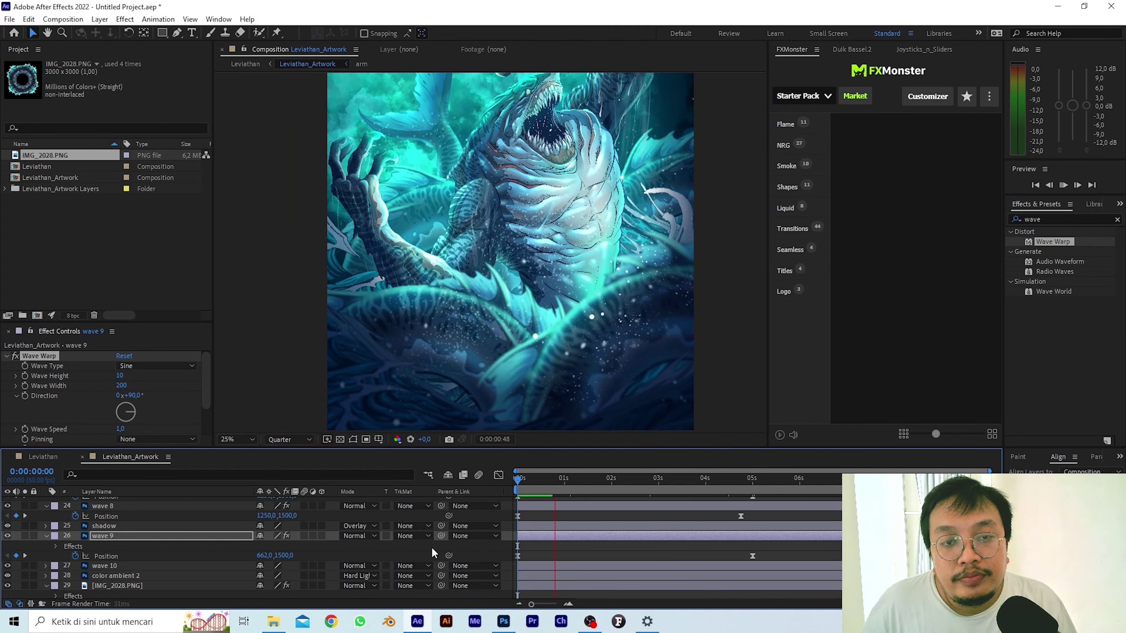
# Apply Wave Warp to wave 10 with Wave Width 300.
pyautogui.click(133, 566)
pyautogui.doubleClick(1053, 242)
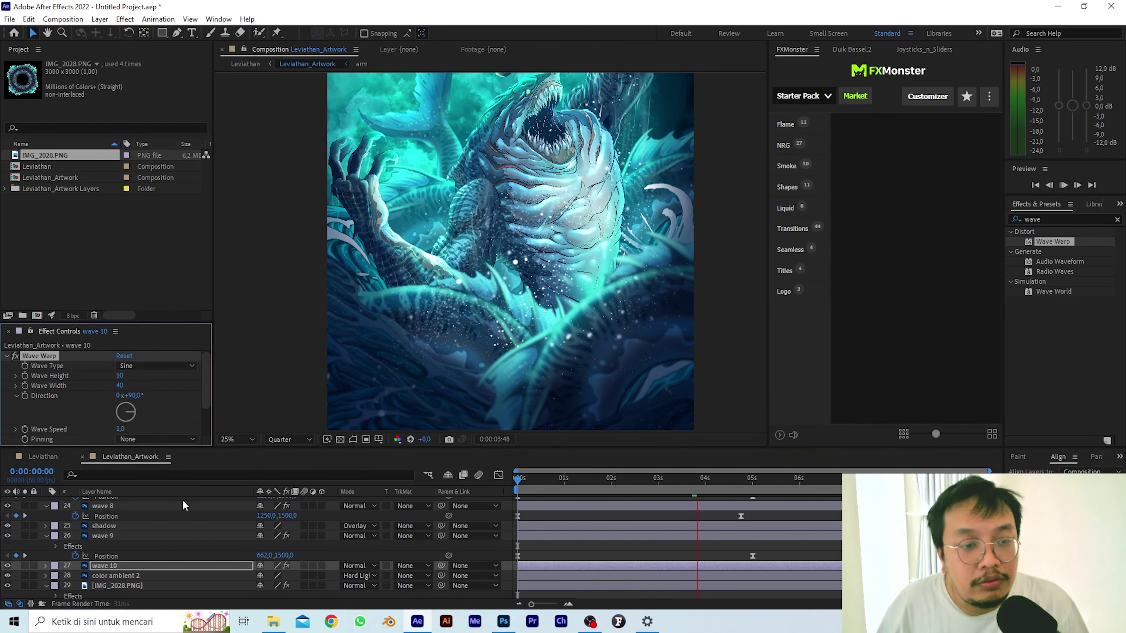
pyautogui.click(120, 385)
pyautogui.write('300')
pyautogui.press('Return')
# Move wave 10 up to Position 1250, 1336 at the composition start and mirror it horizontally with Scale -100, 100%.
pyautogui.hotkey('alt', 'shift', 'p')
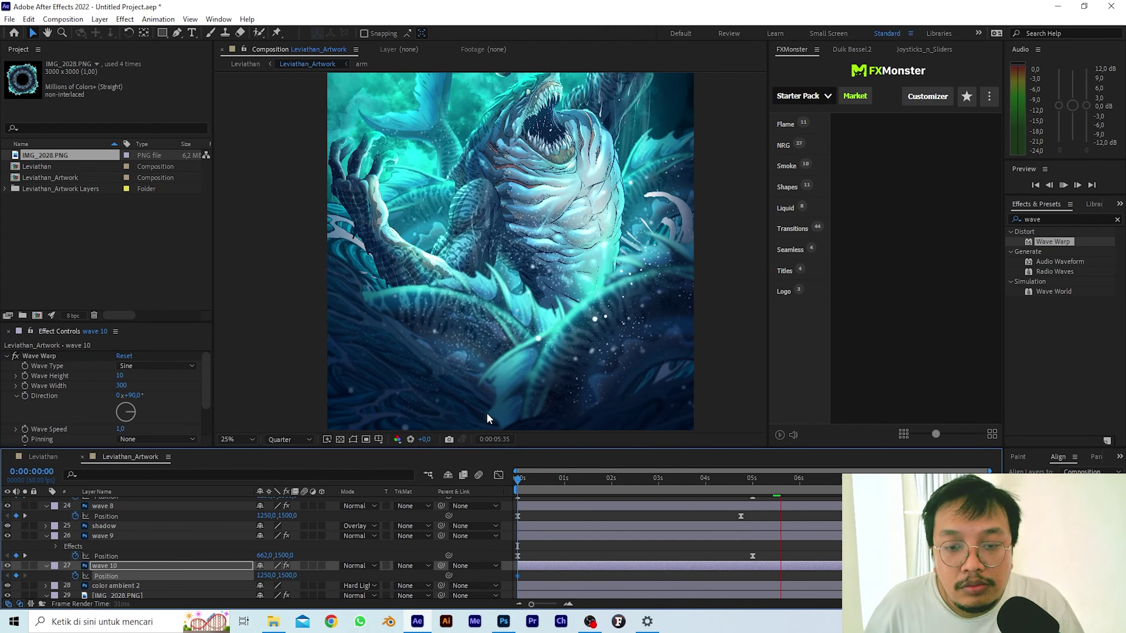
pyautogui.press('space')
pyautogui.moveTo(328, 269); pyautogui.dragTo(338, 244)
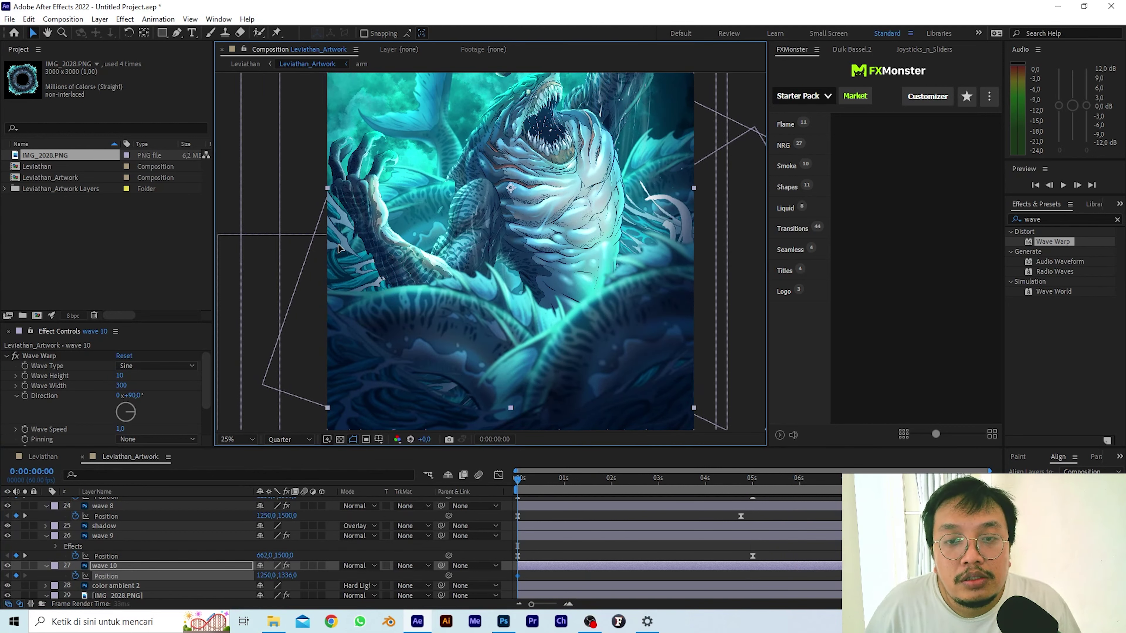
pyautogui.press('s')
pyautogui.click(274, 575)
pyautogui.write('-100,0,100,0')
pyautogui.press('Return')
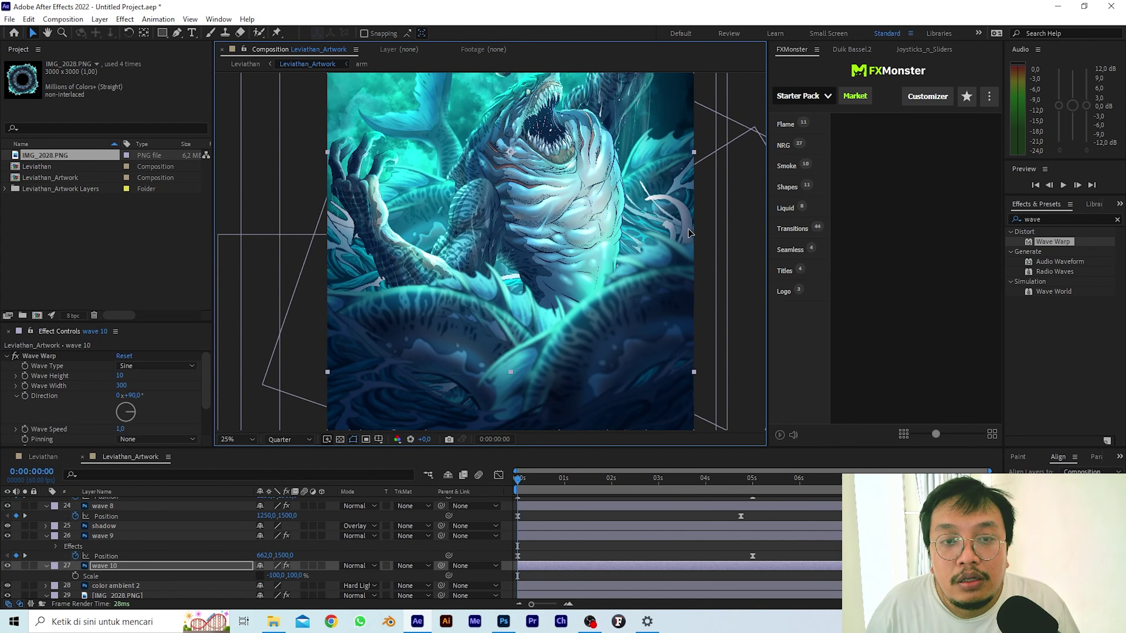
# Set wave 10's Position keyframing at the composition start and move the current time to about 0:00:05:00.
pyautogui.press('p')
pyautogui.click(75, 576)
pyautogui.moveTo(614, 479); pyautogui.dragTo(757, 497)
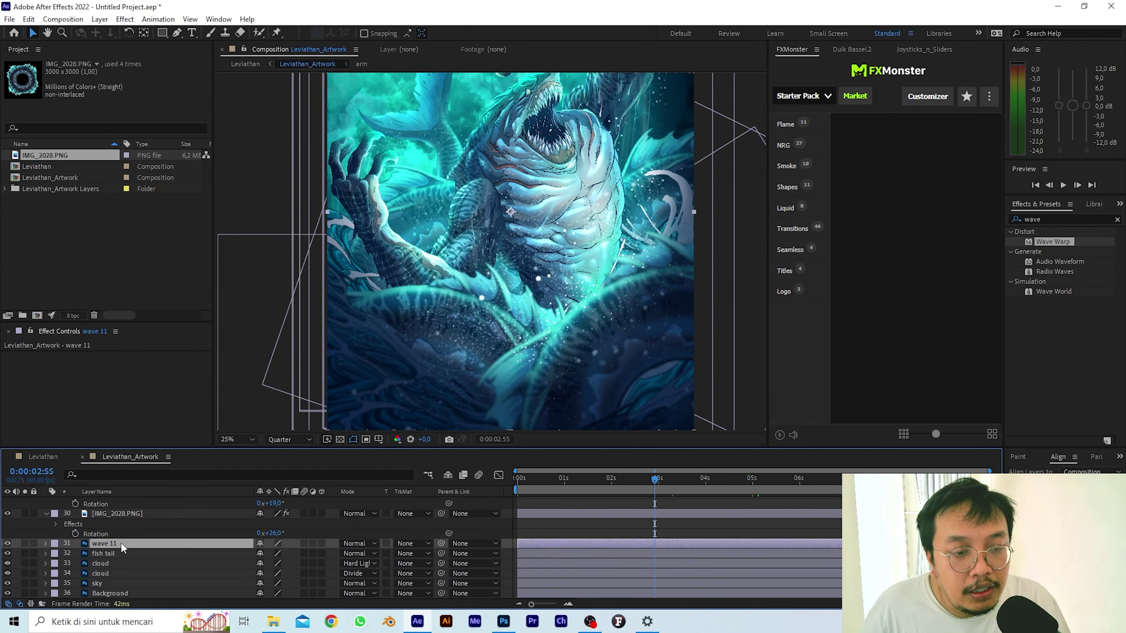
# Apply Wave Warp to wave 11 with Wave Width 260.
pyautogui.moveTo(1053, 241); pyautogui.dragTo(183, 544)
pyautogui.click(122, 385)
pyautogui.write('260')
pyautogui.press('Return')
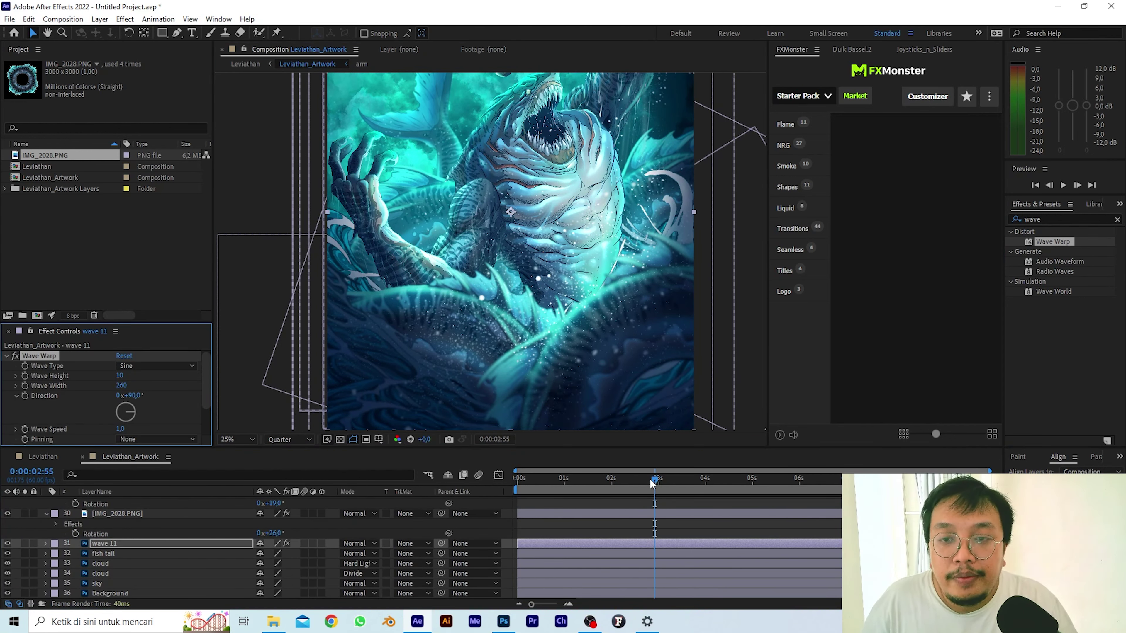
# Keyframe wave 11's Position at 1250, 1500 at the composition start and move the current time to the composition end.
pyautogui.moveTo(654, 480); pyautogui.dragTo(13, 543)
pyautogui.press('space')
pyautogui.press('space')
pyautogui.press('p')
pyautogui.click(75, 554)
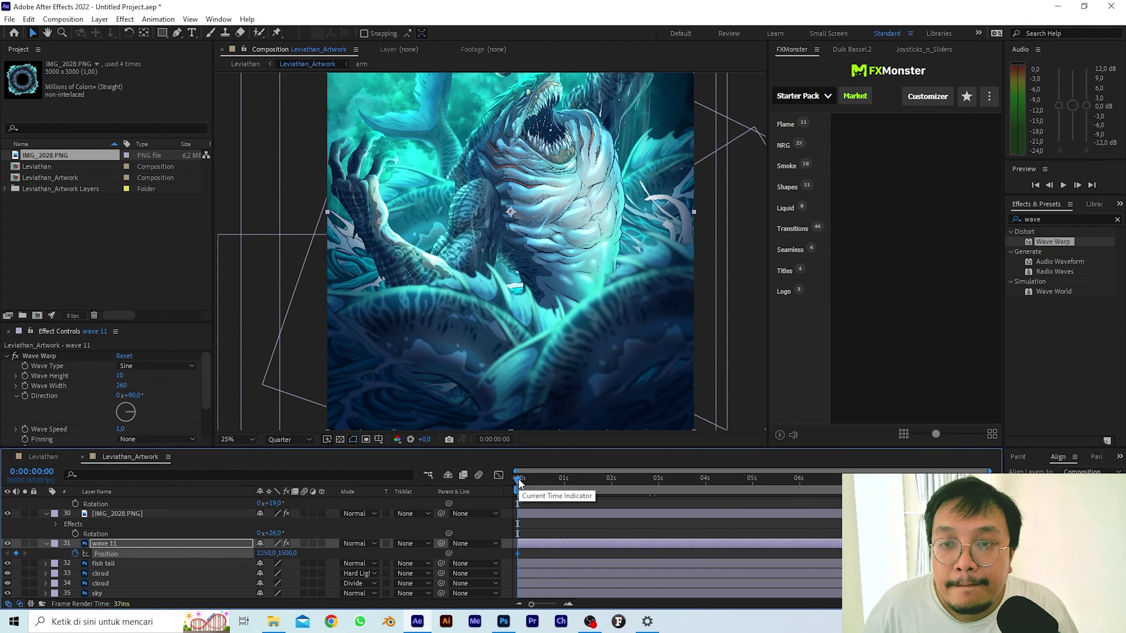
pyautogui.moveTo(518, 480); pyautogui.dragTo(993, 486)
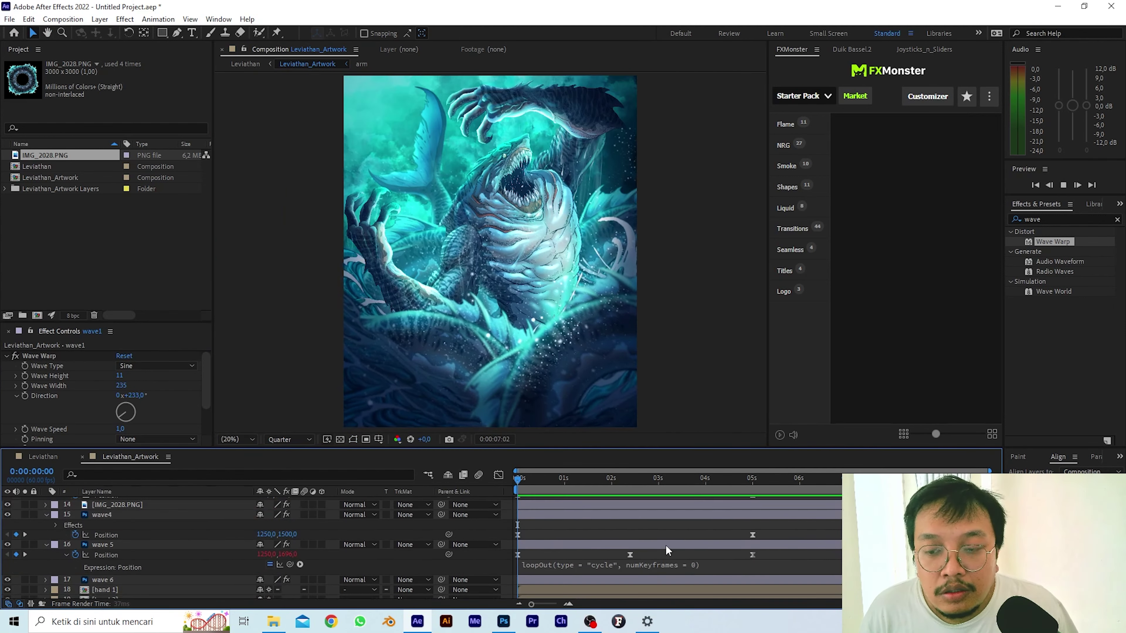
# Collapse the expanded properties of the splash layers, from splash 4 down to splash 3.
pyautogui.scroll(3, 665, 546)
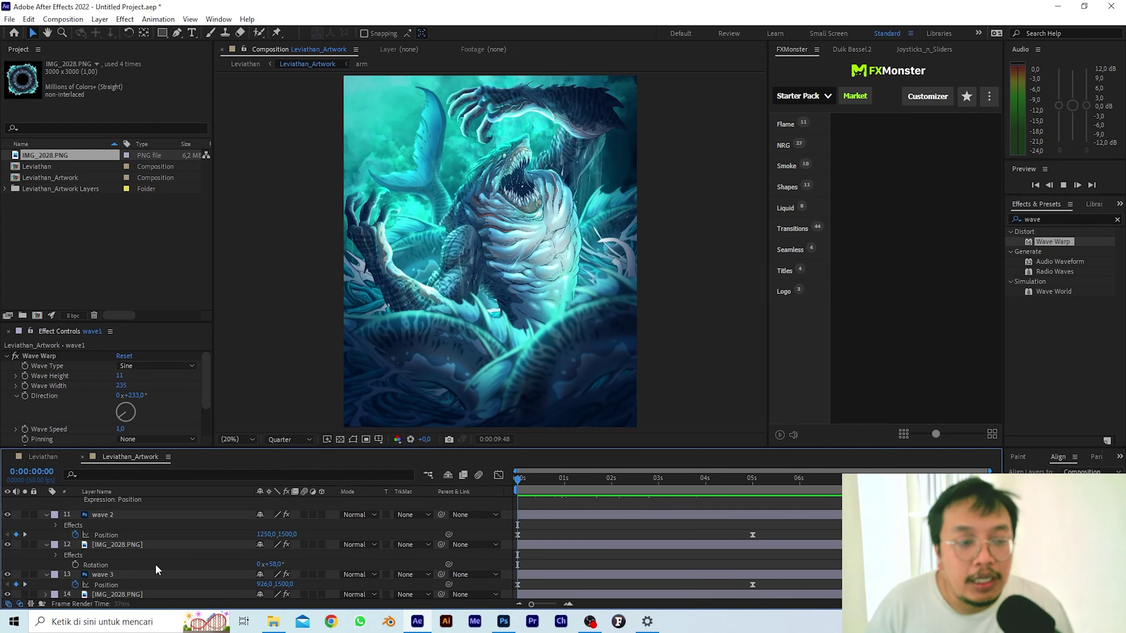
pyautogui.scroll(4, 154, 563)
pyautogui.scroll(5, 119, 532)
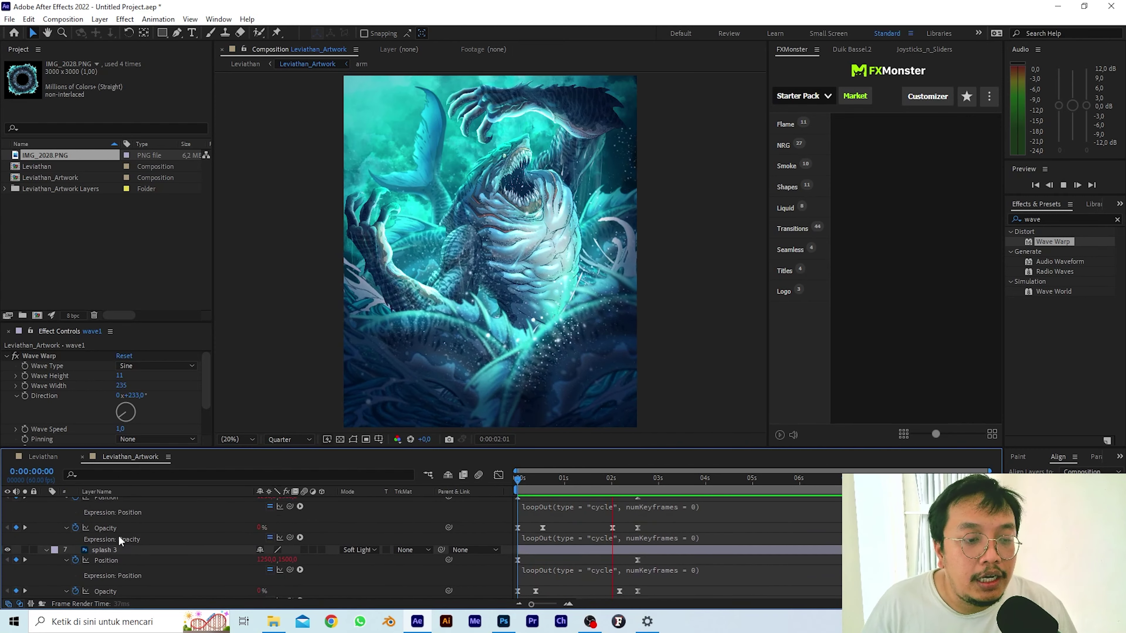
pyautogui.scroll(3, 128, 539)
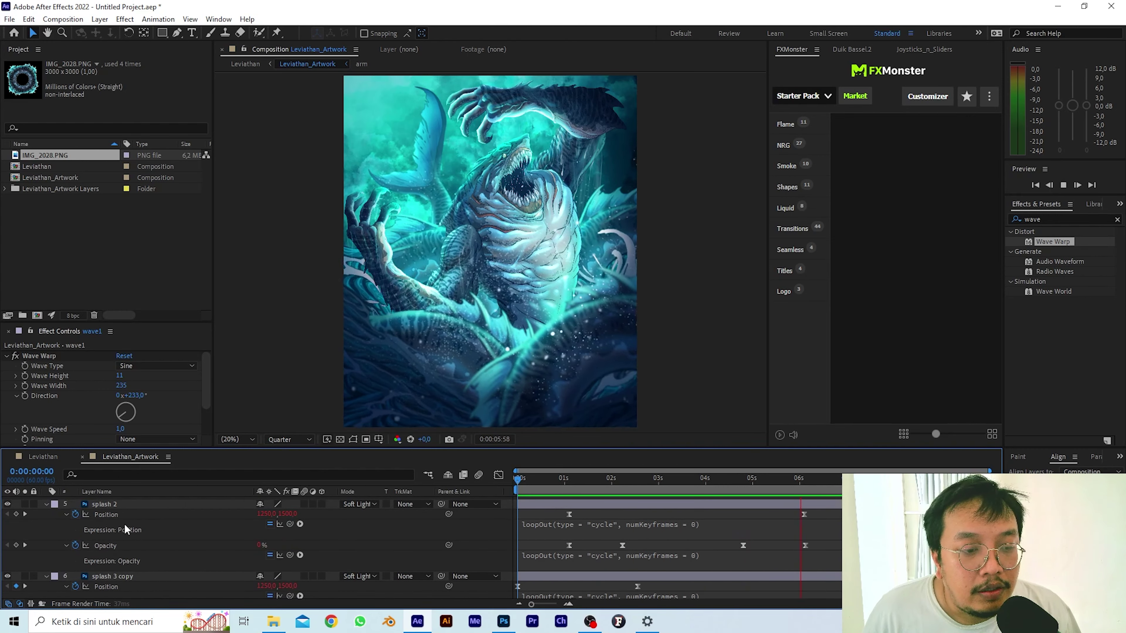
pyautogui.click(46, 521)
pyautogui.click(46, 532)
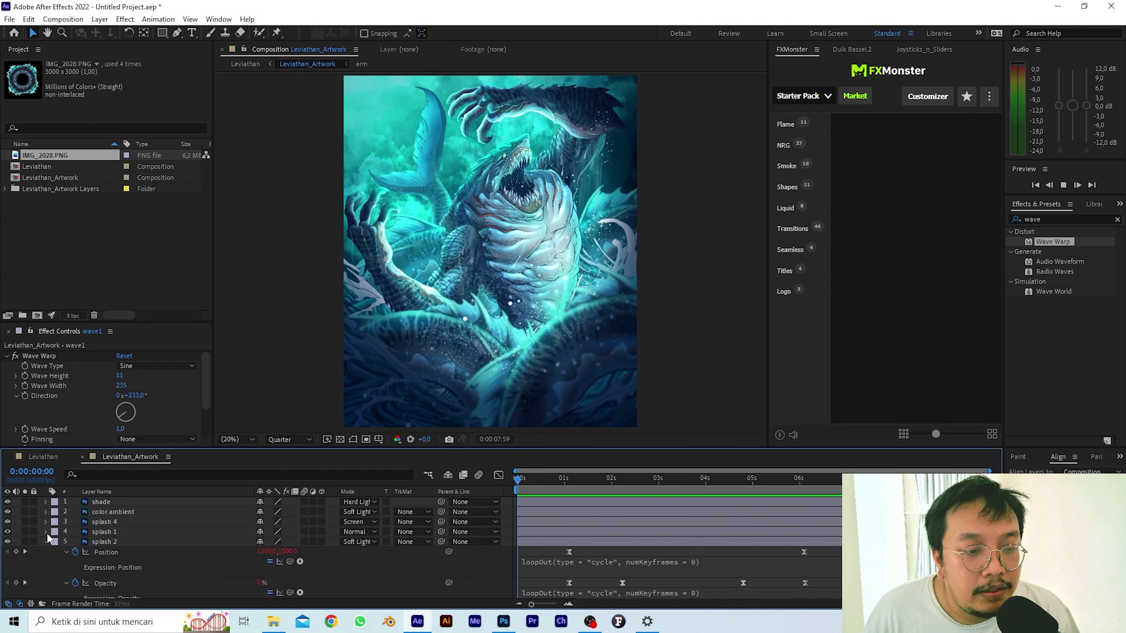
pyautogui.click(46, 541)
pyautogui.click(46, 551)
pyautogui.scroll(-1, 44, 540)
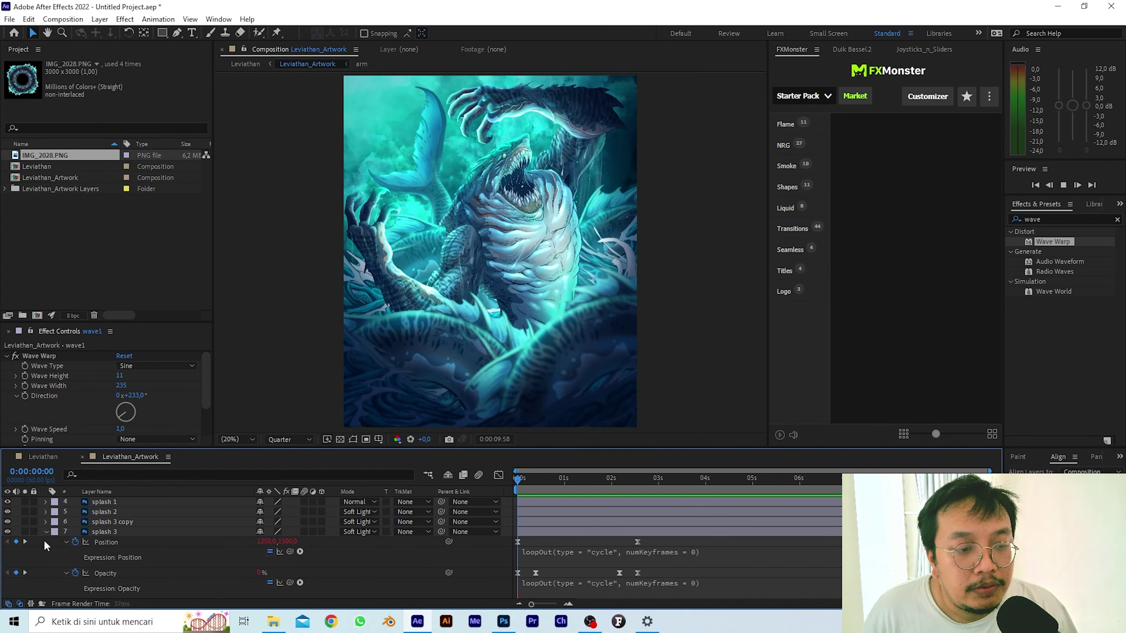
pyautogui.click(45, 532)
# Collapse the expanded properties of wave1, wave 2, the layer 12 IMG_2028.PNG and wave 3.
pyautogui.scroll(-2, 45, 519)
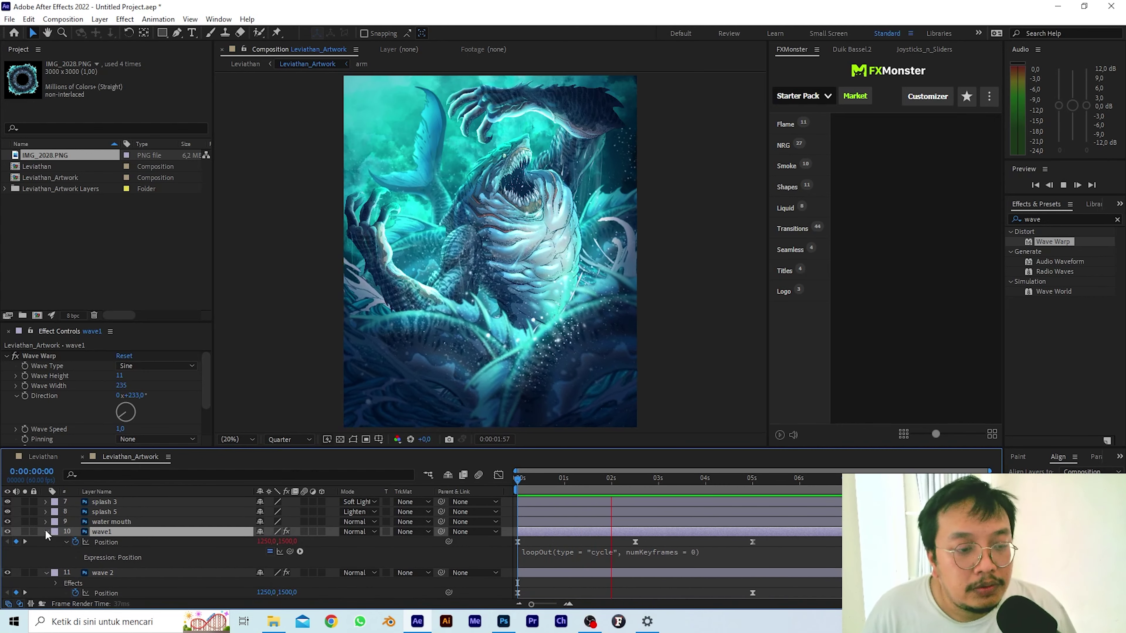
pyautogui.click(45, 541)
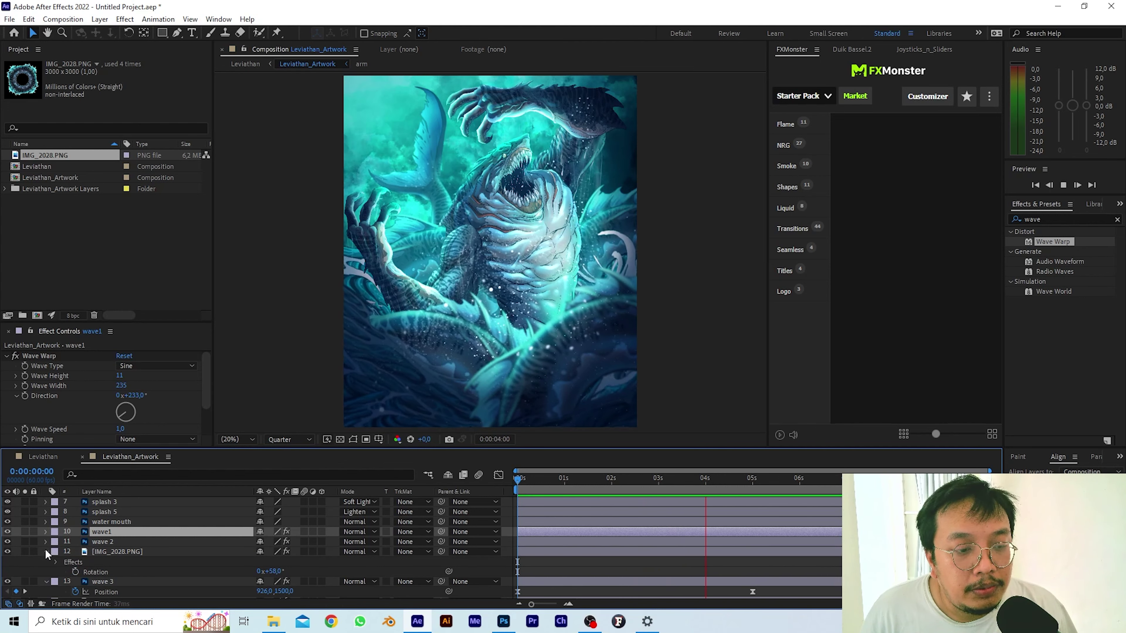
pyautogui.click(45, 551)
pyautogui.click(45, 561)
pyautogui.scroll(-2, 46, 566)
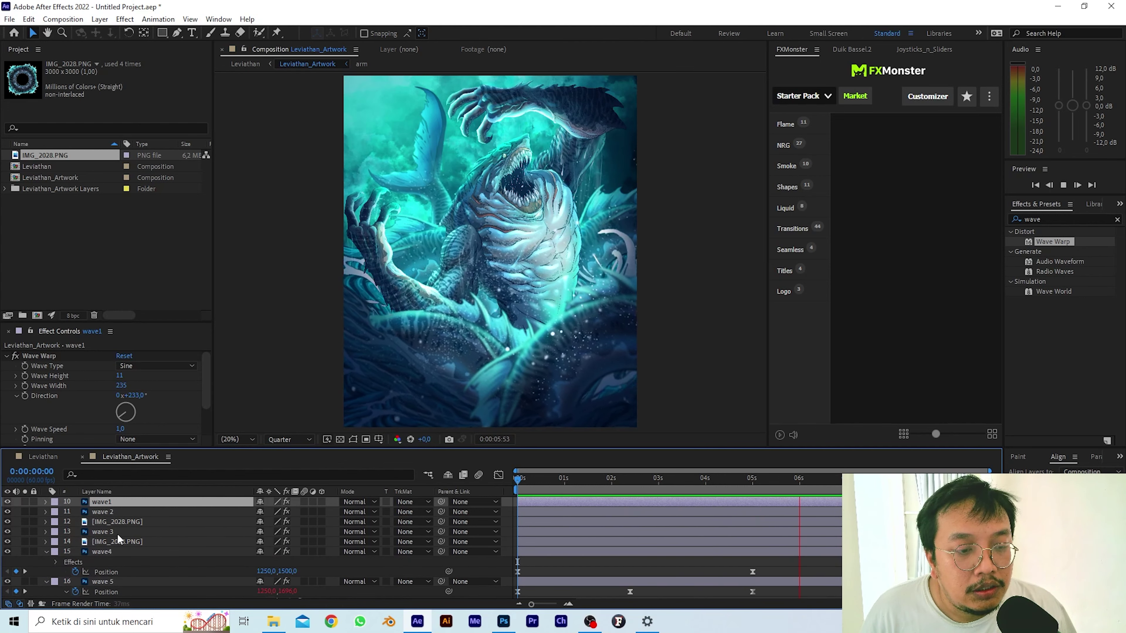
# Inspect the layer 12 IMG_2028.PNG by toggling its visibility off and on, and reveal its Rotation property.
pyautogui.click(69, 526)
pyautogui.click(12, 522)
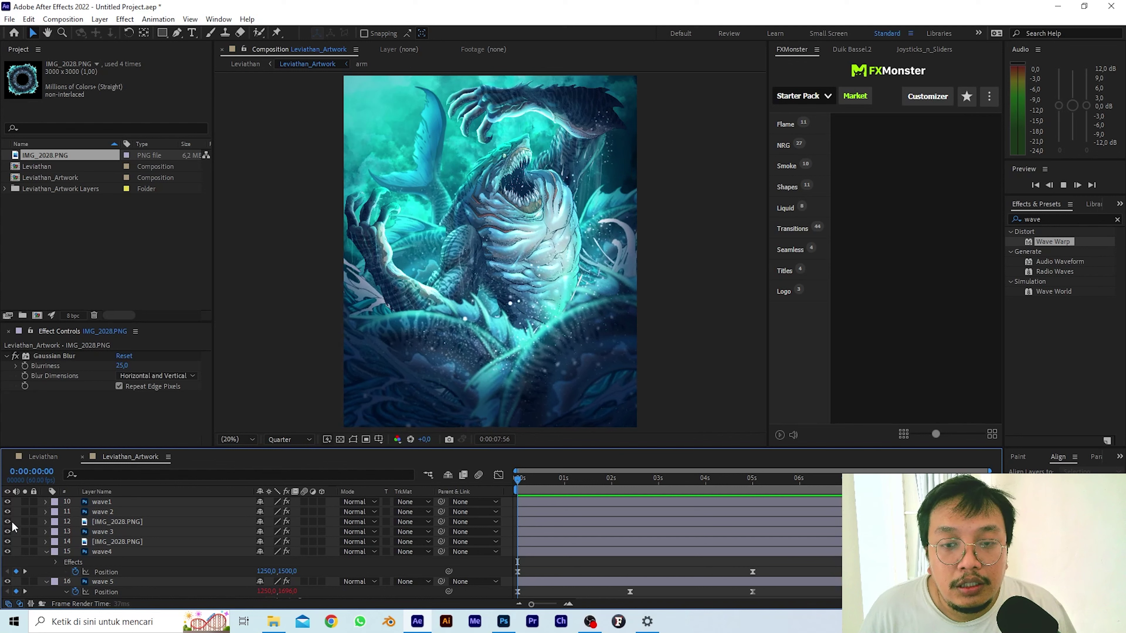
pyautogui.click(8, 522)
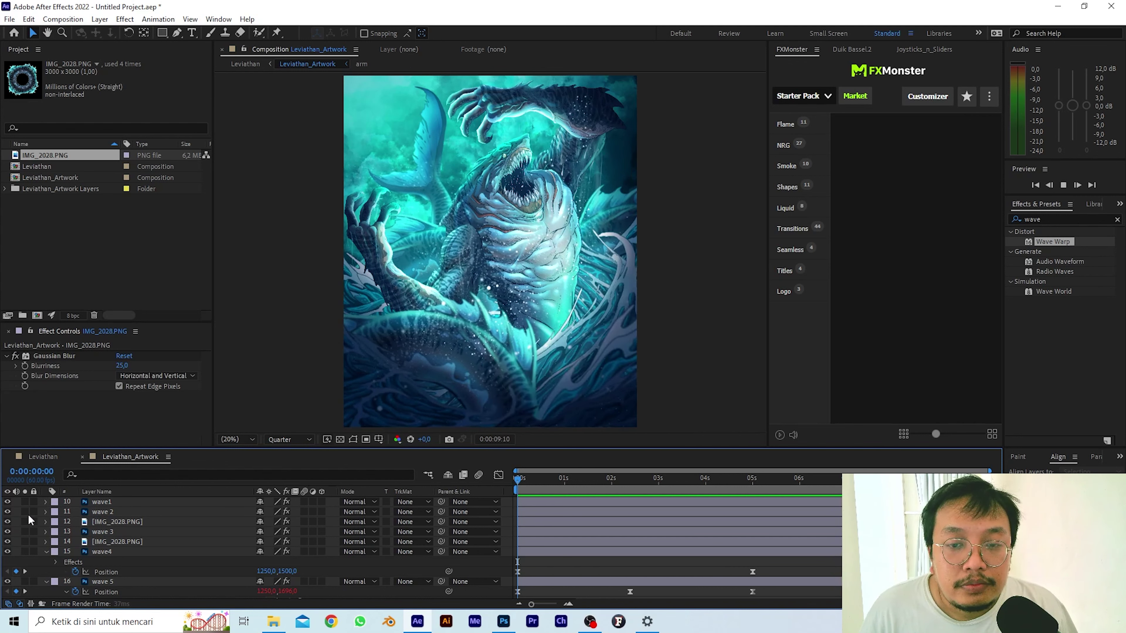
pyautogui.click(100, 523)
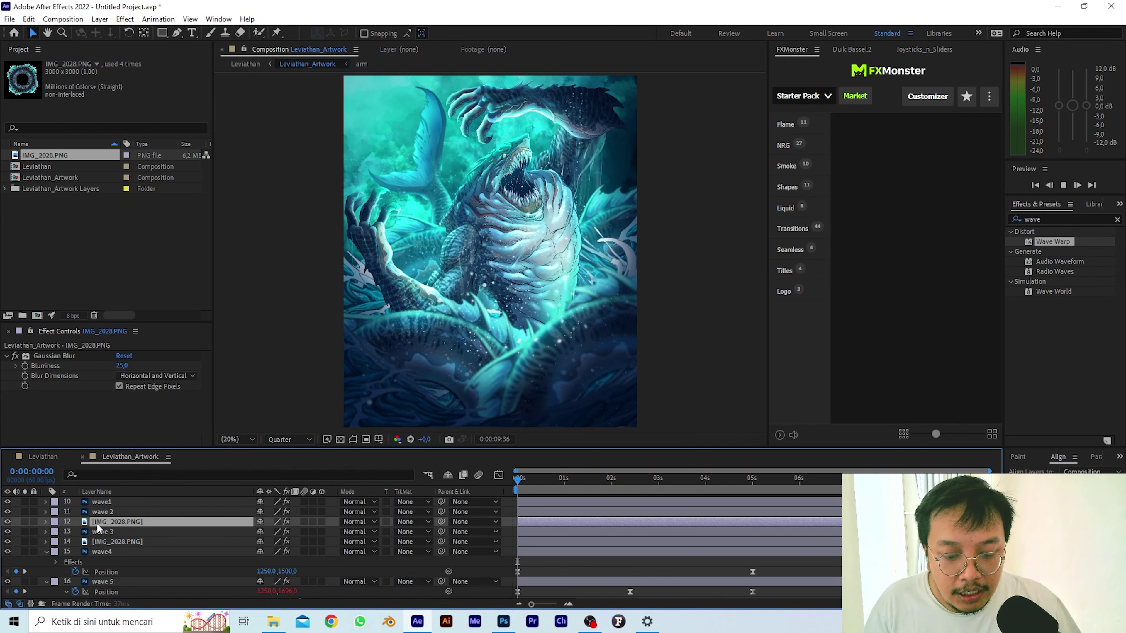
pyautogui.press('r')
pyautogui.press('space')
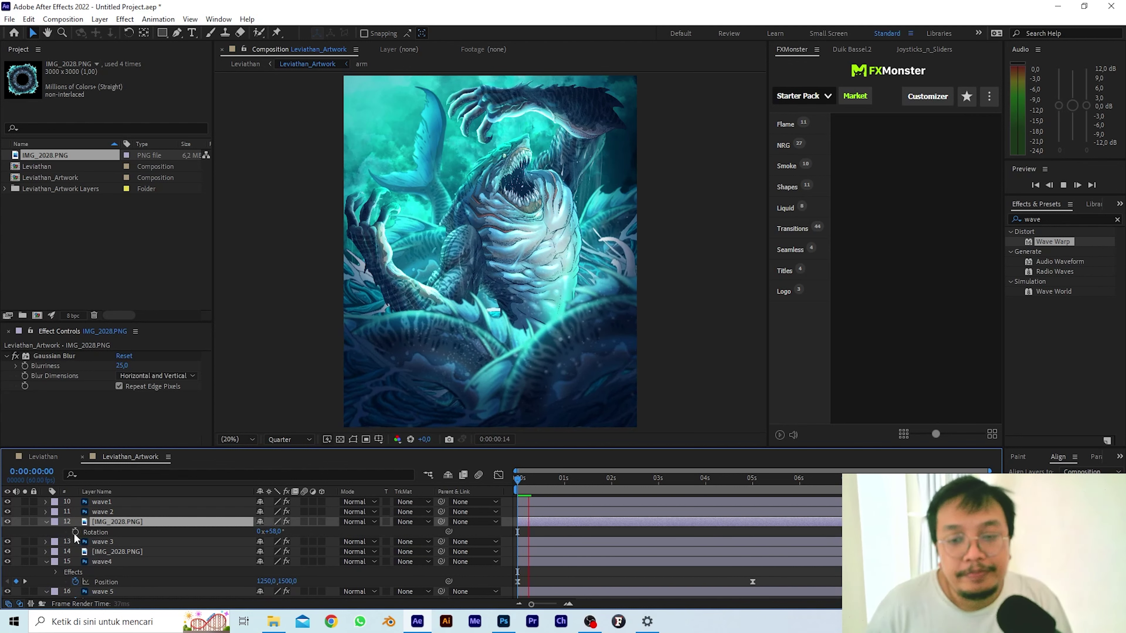
pyautogui.press('space')
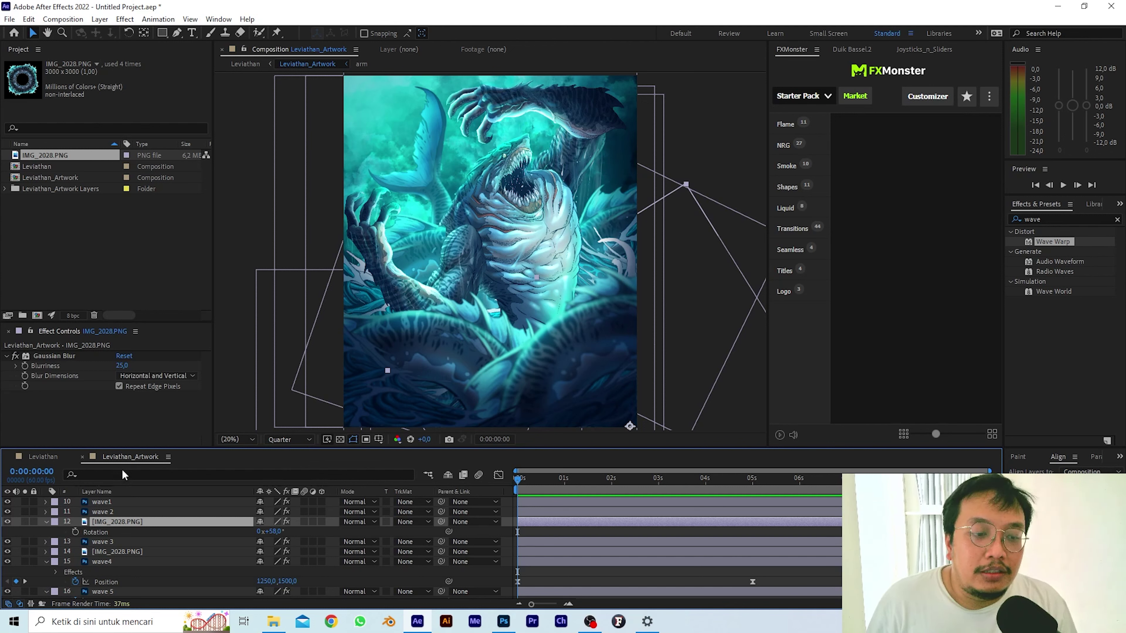
pyautogui.click(7, 522)
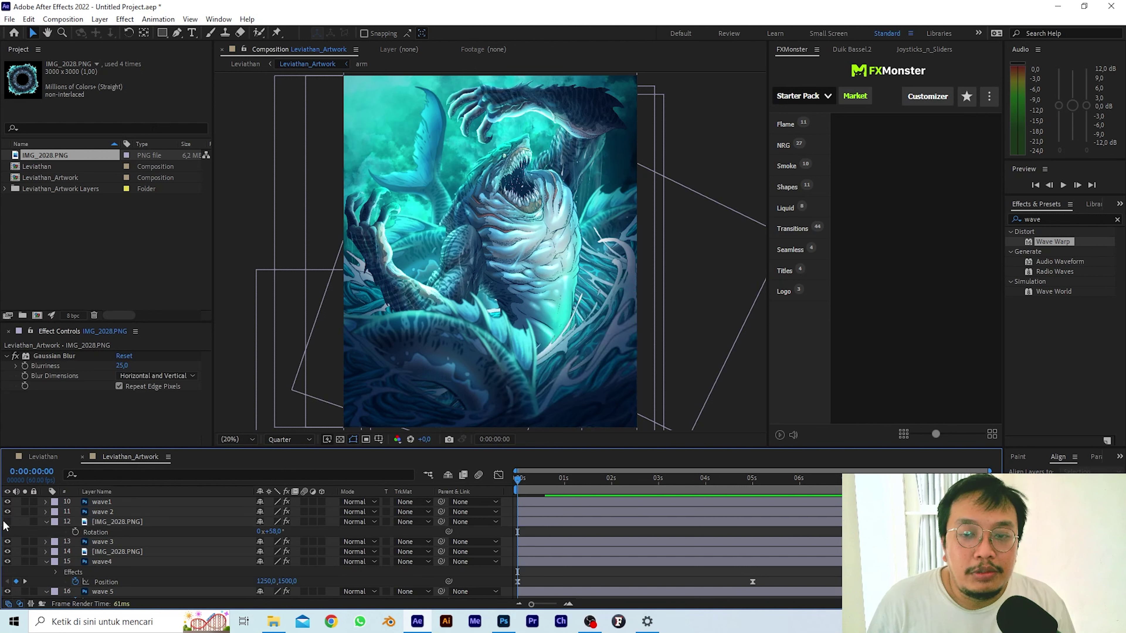
pyautogui.click(7, 522)
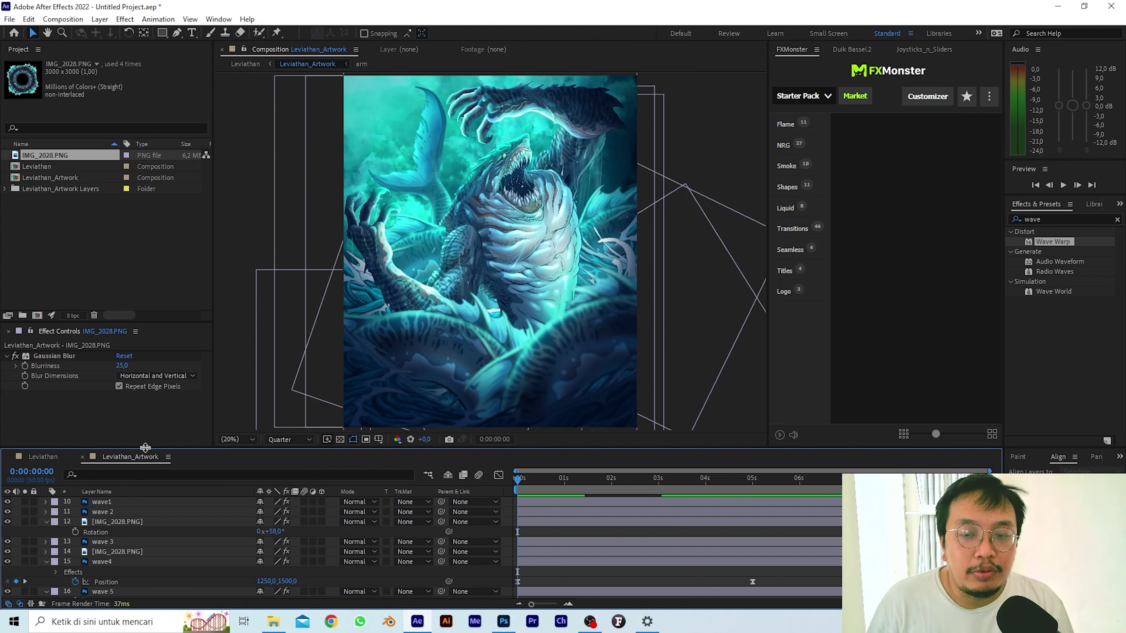
# Keyframe layer 12's Rotation at the composition start, set it to 4x+58° at 0:00:09:59, and preview the spin.
pyautogui.click(75, 532)
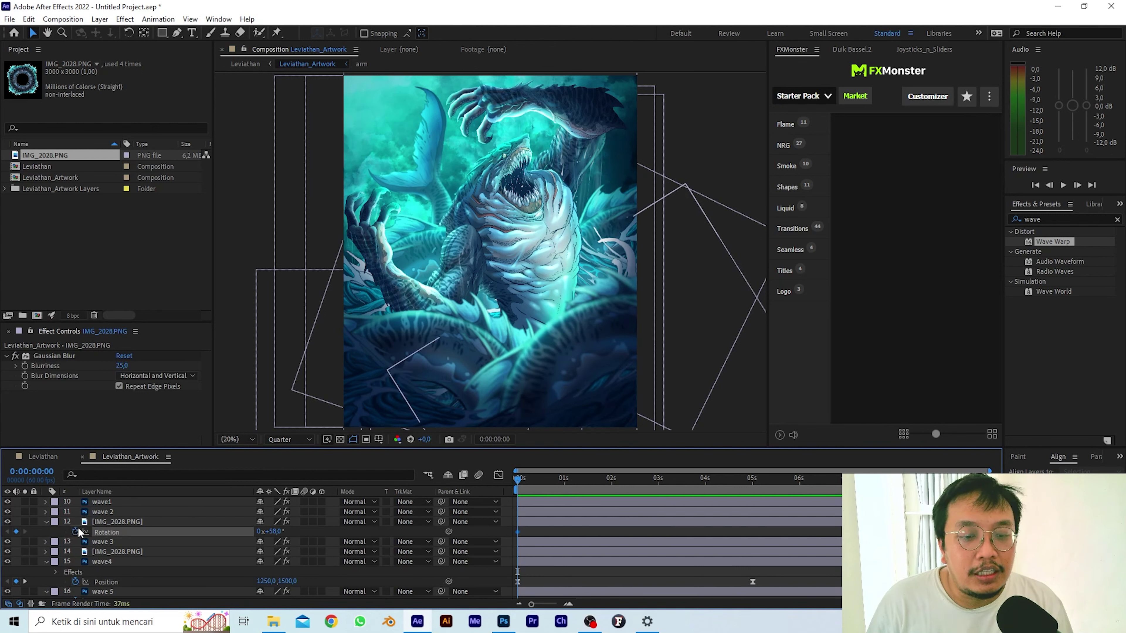
pyautogui.moveTo(519, 481); pyautogui.dragTo(989, 483)
pyautogui.click(261, 531)
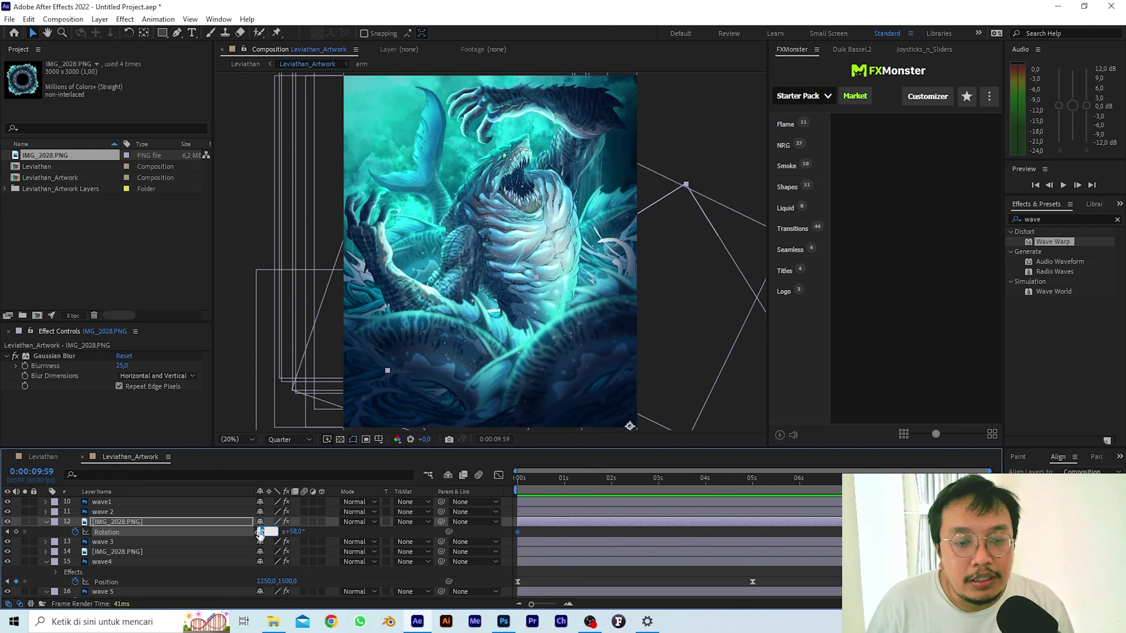
pyautogui.write('4')
pyautogui.press('Return')
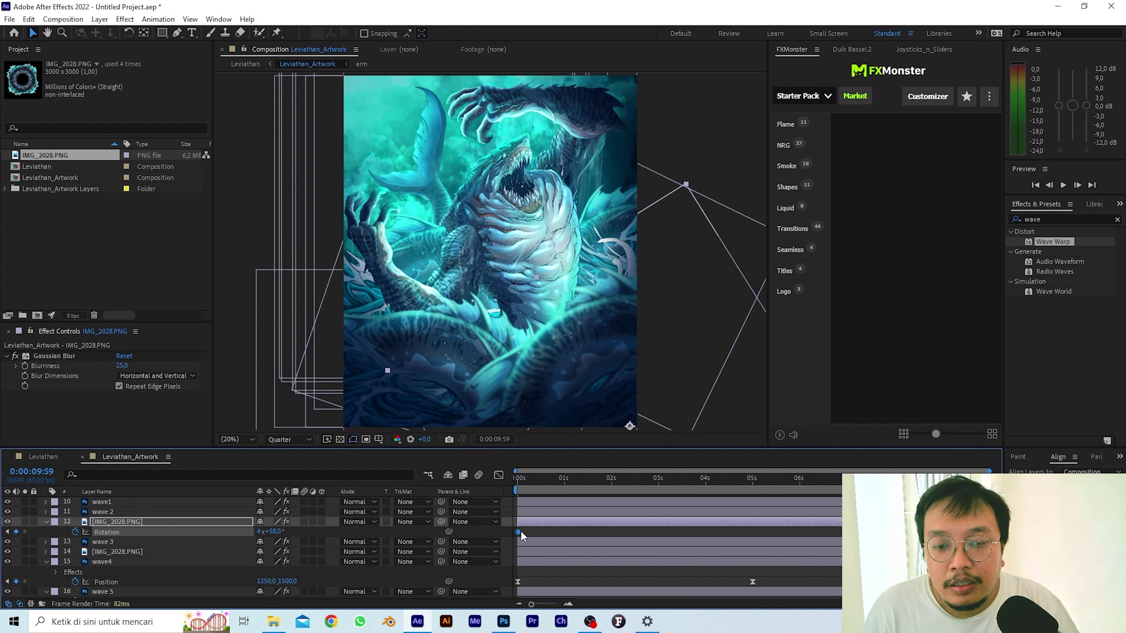
pyautogui.press('space')
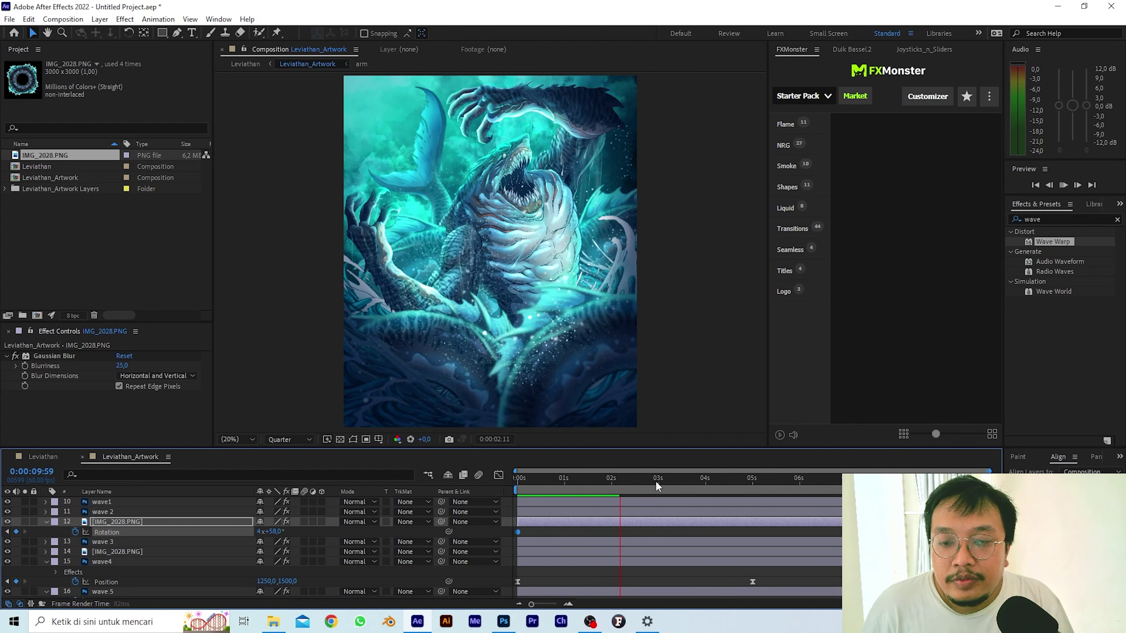
pyautogui.press('space')
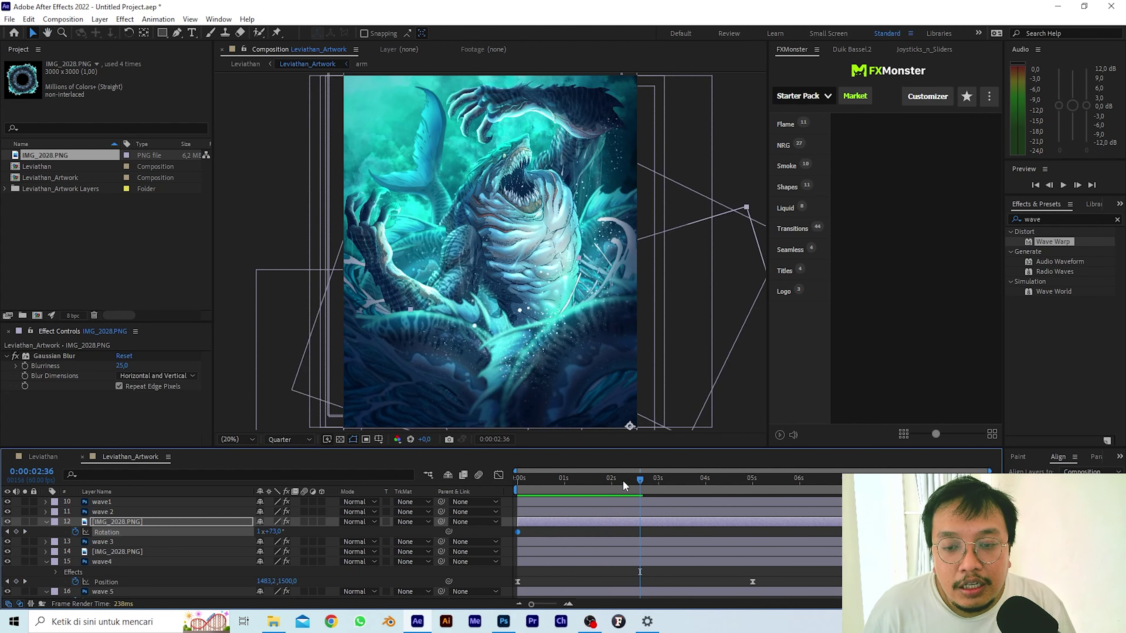
# Reveal layer 14's Rotation, redo layer 12's Rotation keyframe at the composition start, and move the current time to 0:00:09:59.
pyautogui.click(122, 552)
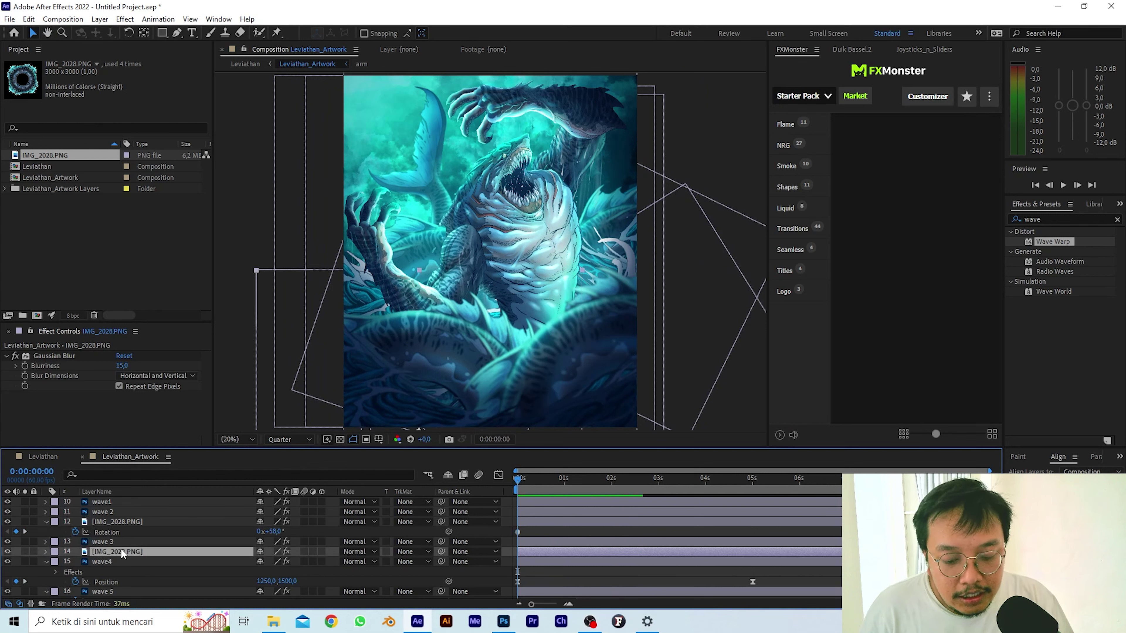
pyautogui.press('r')
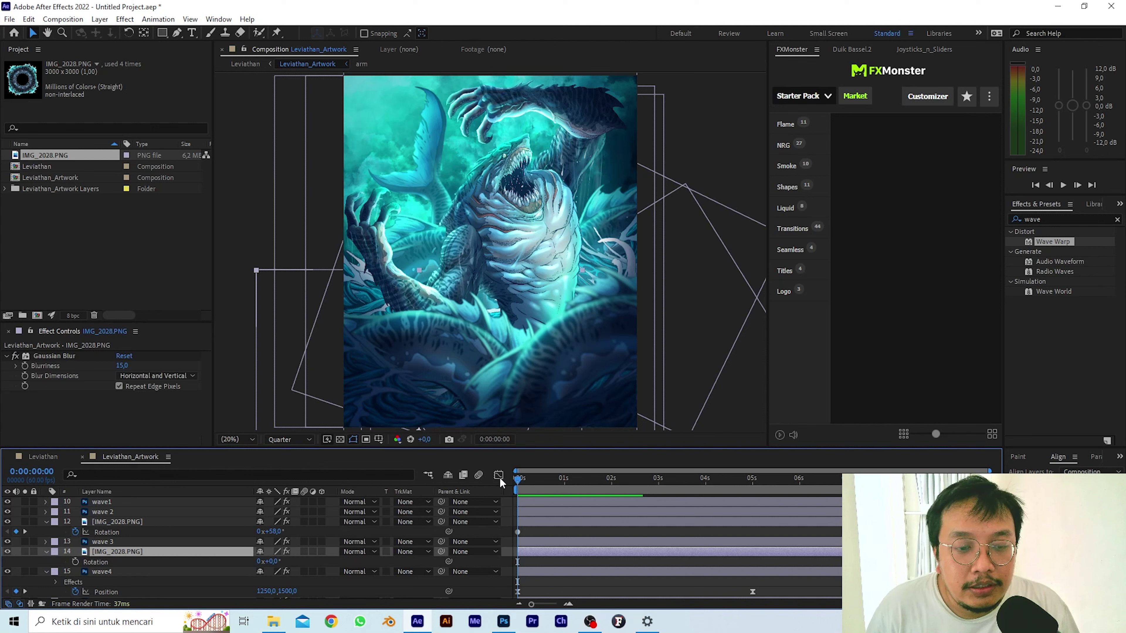
pyautogui.click(114, 522)
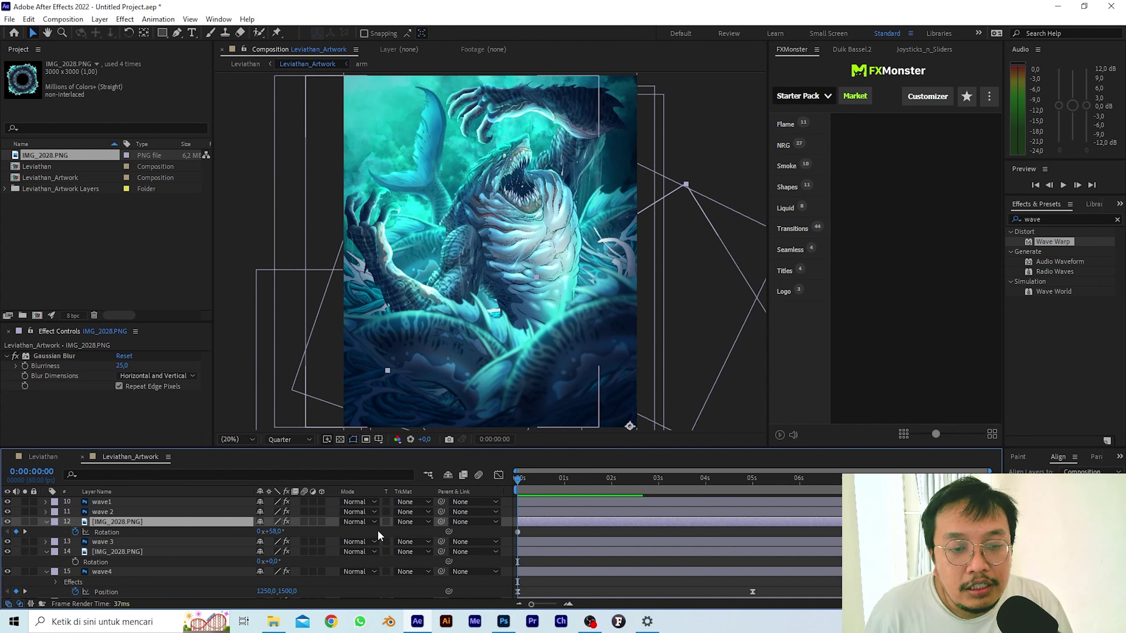
pyautogui.click(139, 533)
pyautogui.press('Delete')
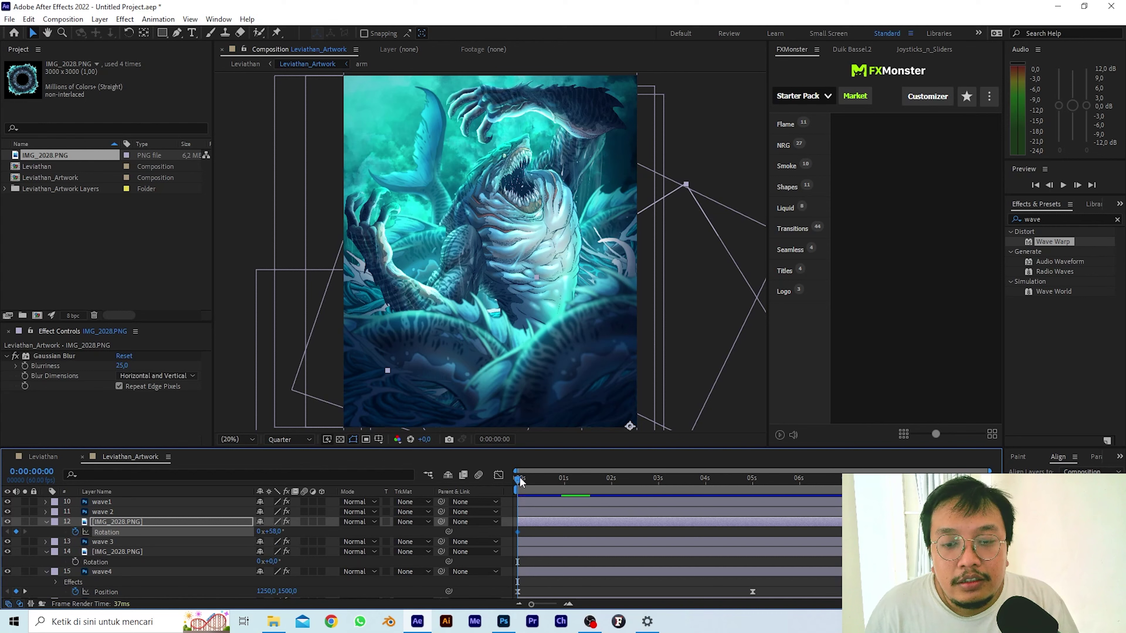
pyautogui.moveTo(518, 477); pyautogui.dragTo(989, 479)
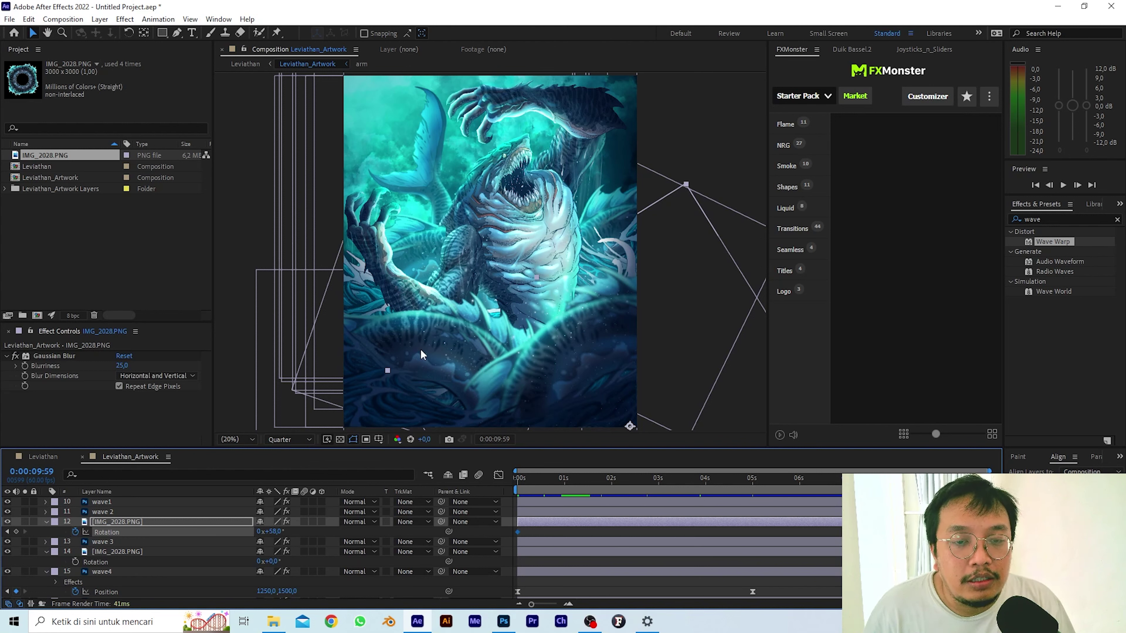
# Try layer 12's end Rotation at 10 revolutions, 10x+58°, and preview it.
pyautogui.click(259, 532)
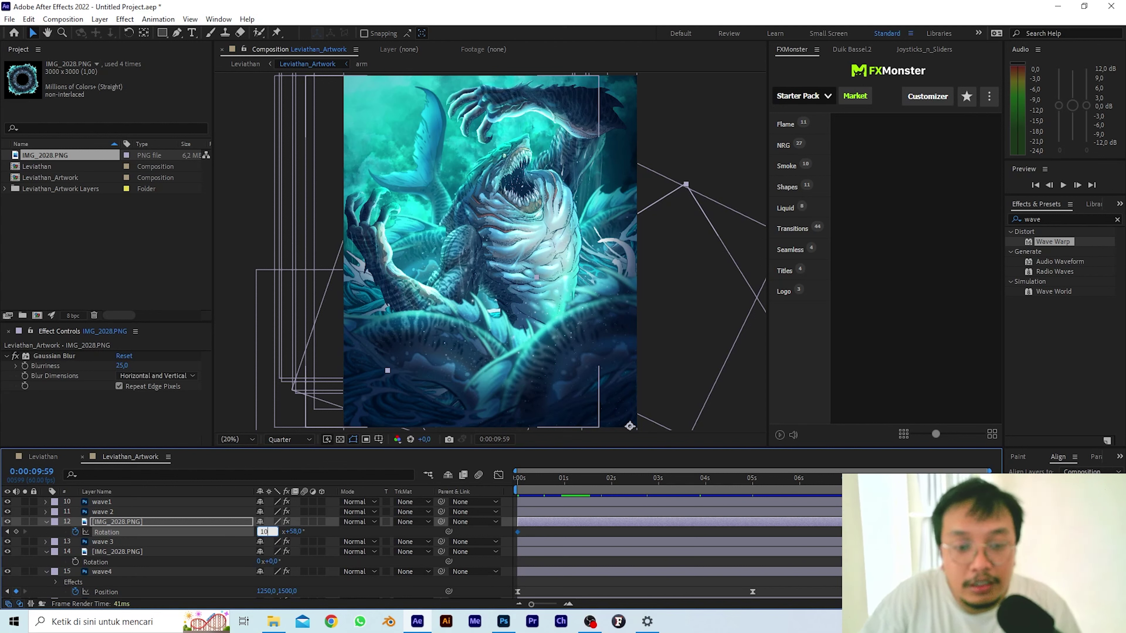
pyautogui.press('Return')
pyautogui.press('space')
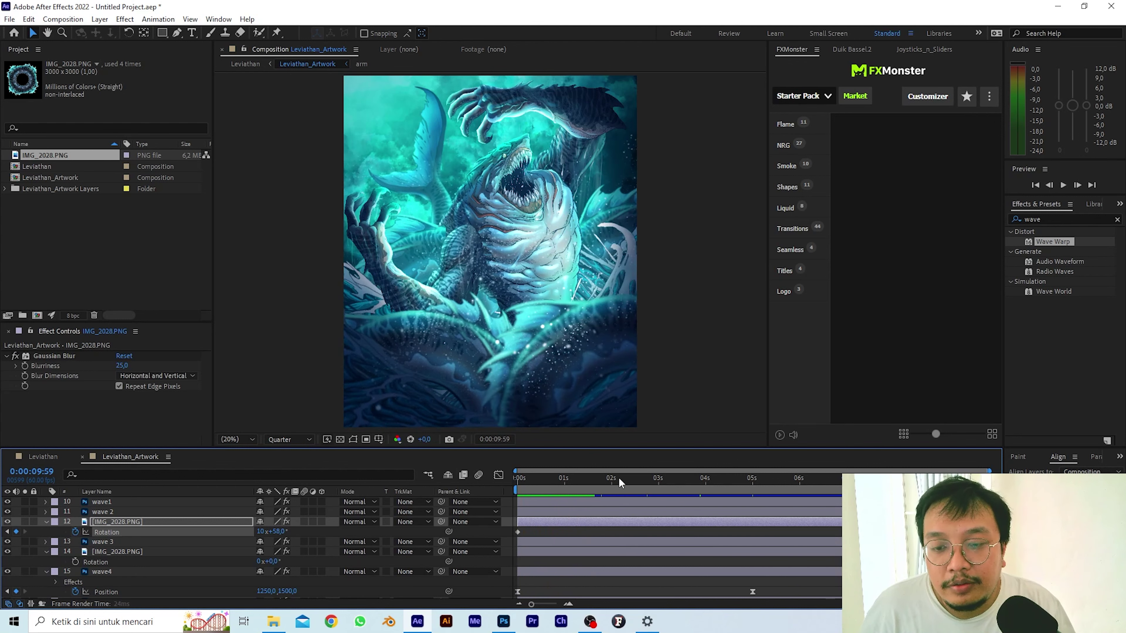
pyautogui.press('space')
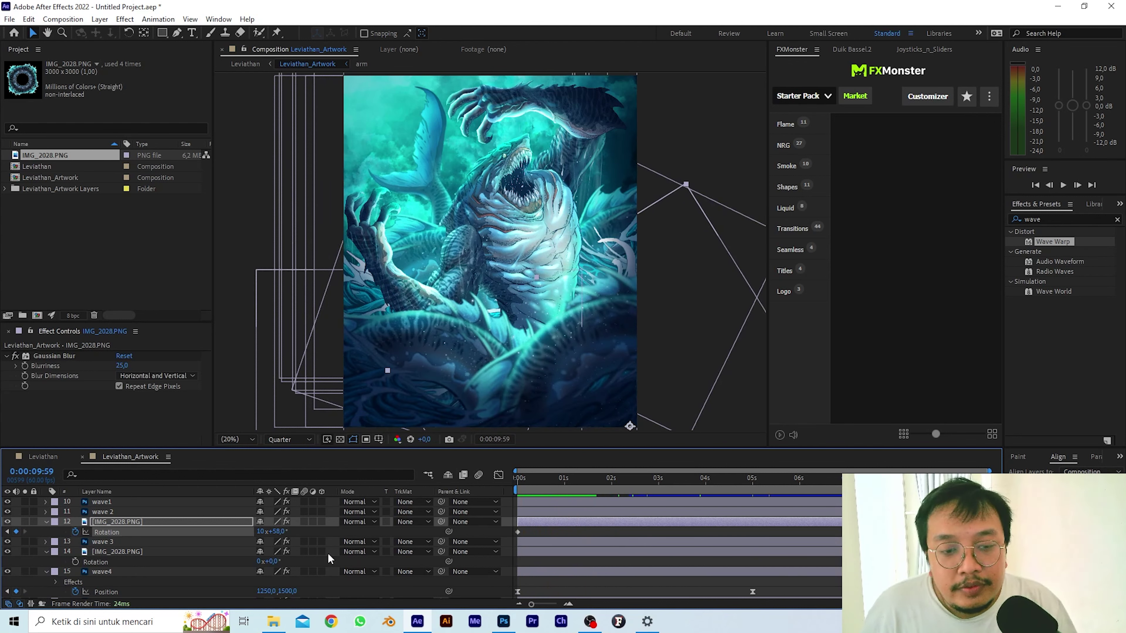
# Set layer 12's Rotation at 0:00:09:59 to 4 revolutions, 4x+58°, and preview the animation.
pyautogui.click(262, 531)
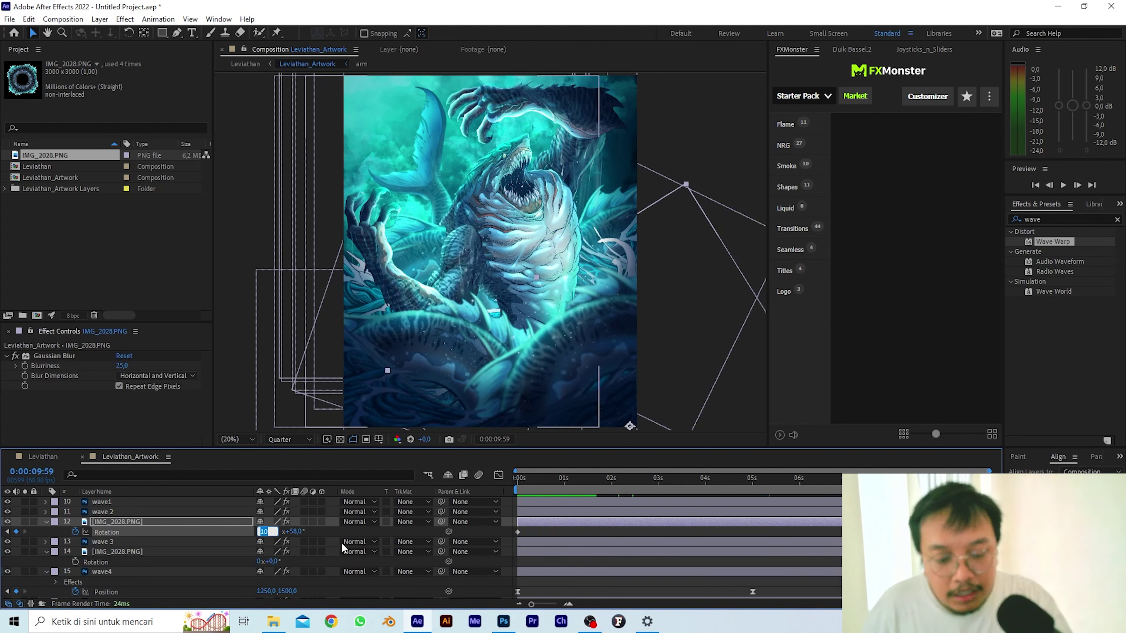
pyautogui.write('4')
pyautogui.press('Return')
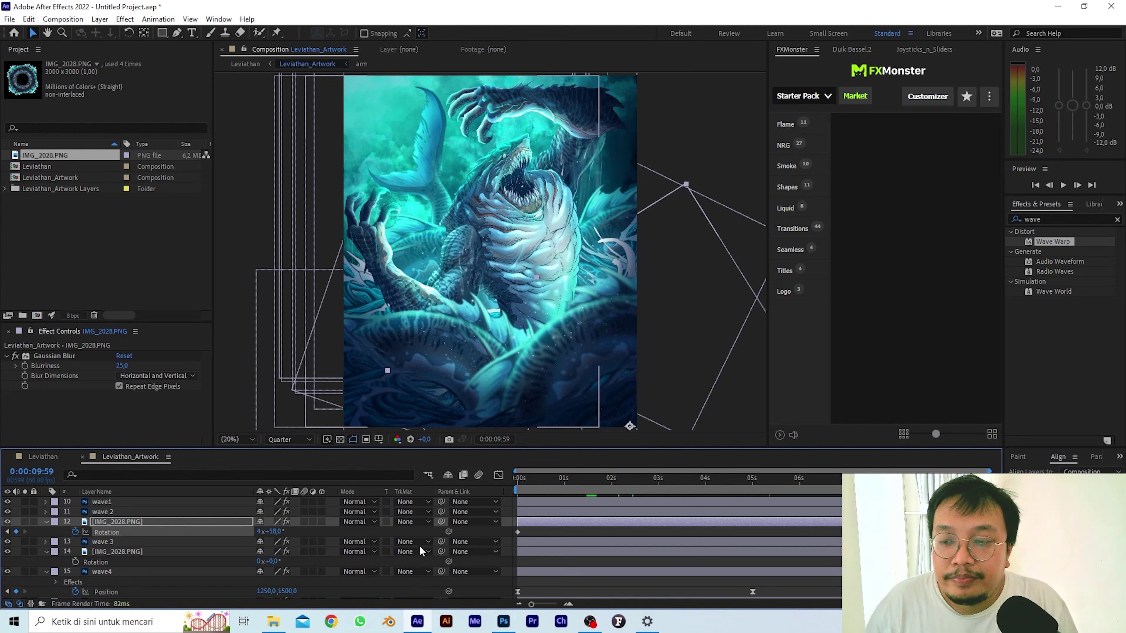
pyautogui.press('space')
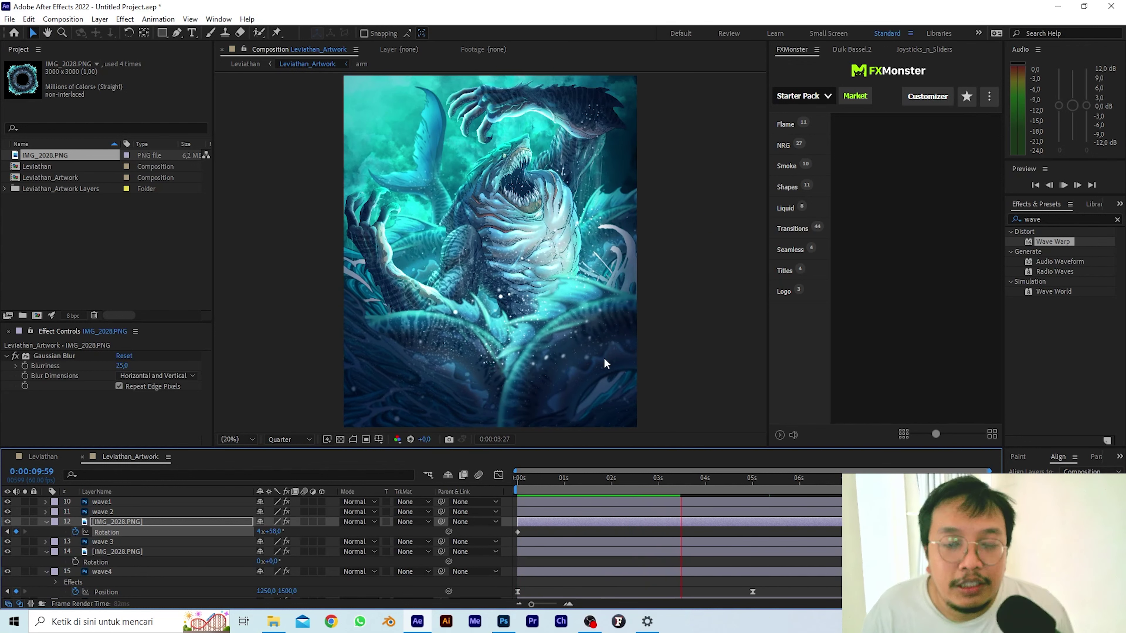
pyautogui.press('space')
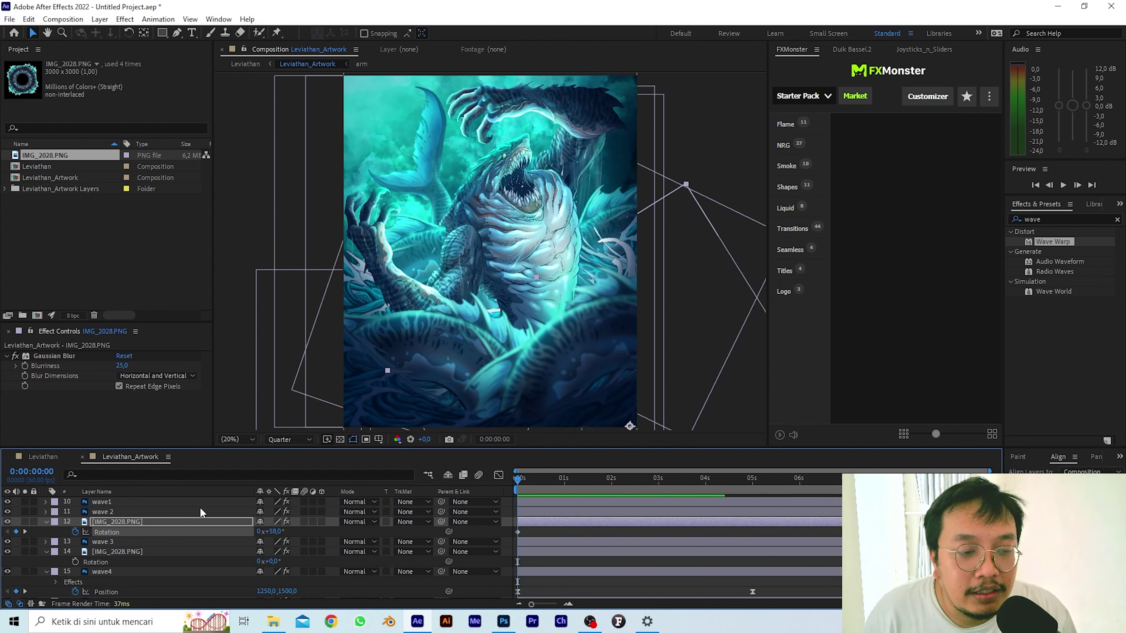
# Keyframe the layer 14 IMG_2028.PNG's Rotation at 0x+0° at the composition start and 2x+0° at 0:00:09:59.
pyautogui.click(113, 549)
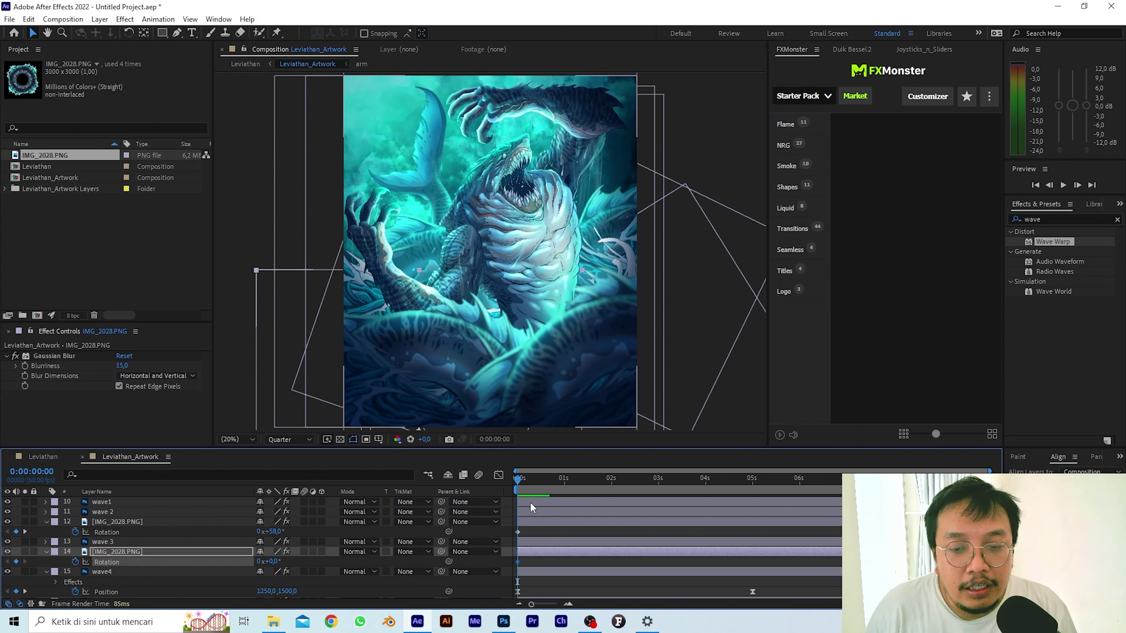
pyautogui.press('space')
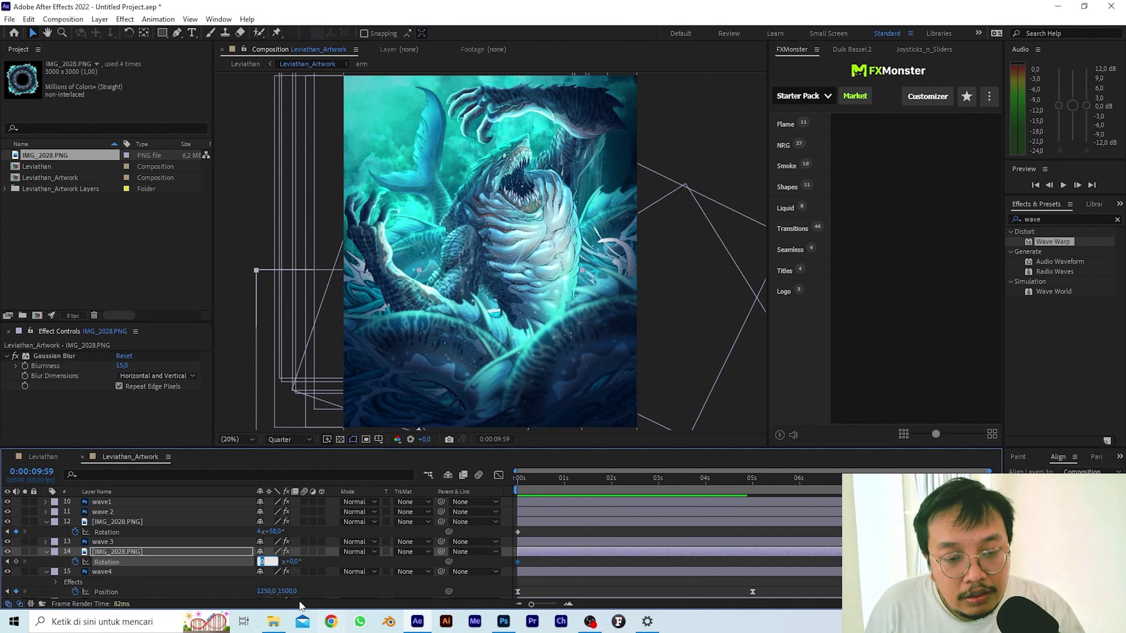
pyautogui.write('2')
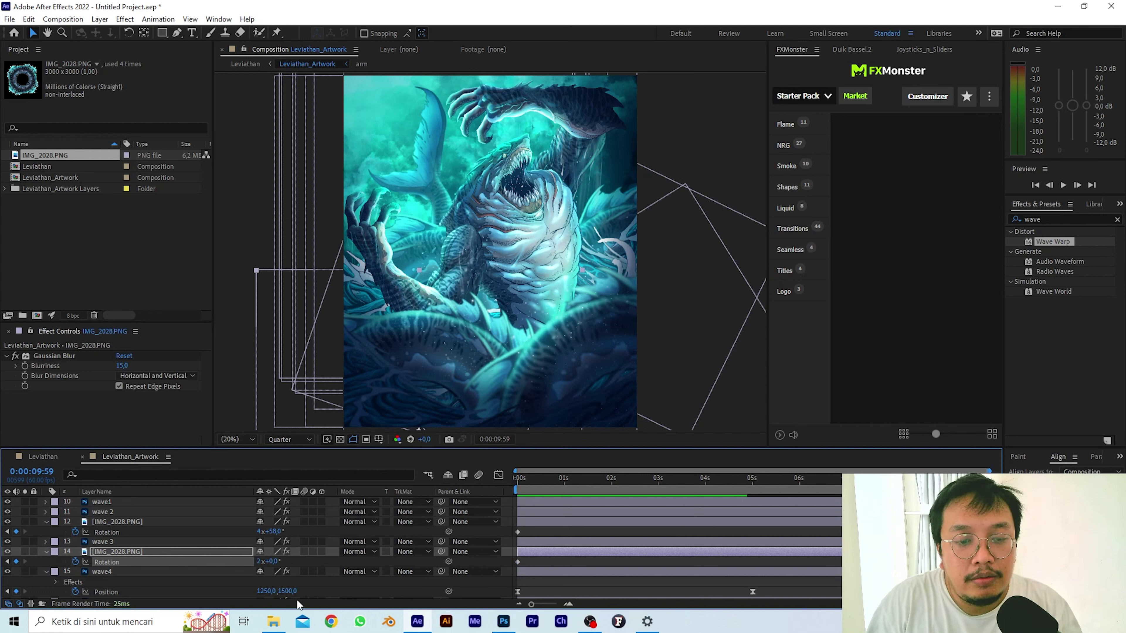
# Preview the IMG_2028.PNG layers' rotation and return the current time to the composition start.
pyautogui.press('space')
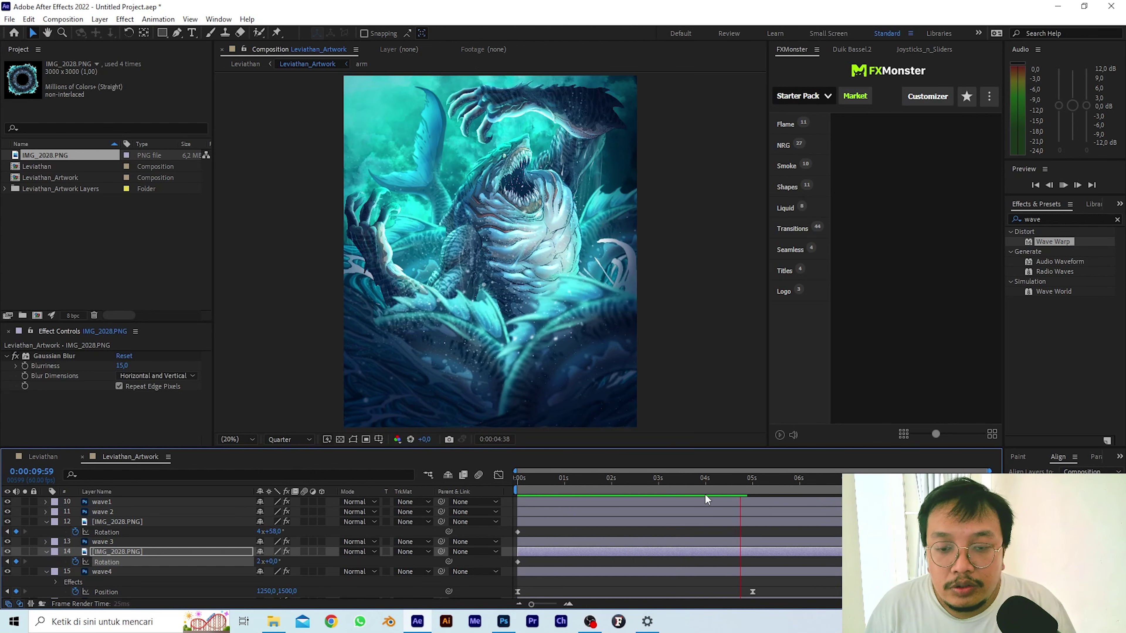
pyautogui.press('space')
pyautogui.press('Home')
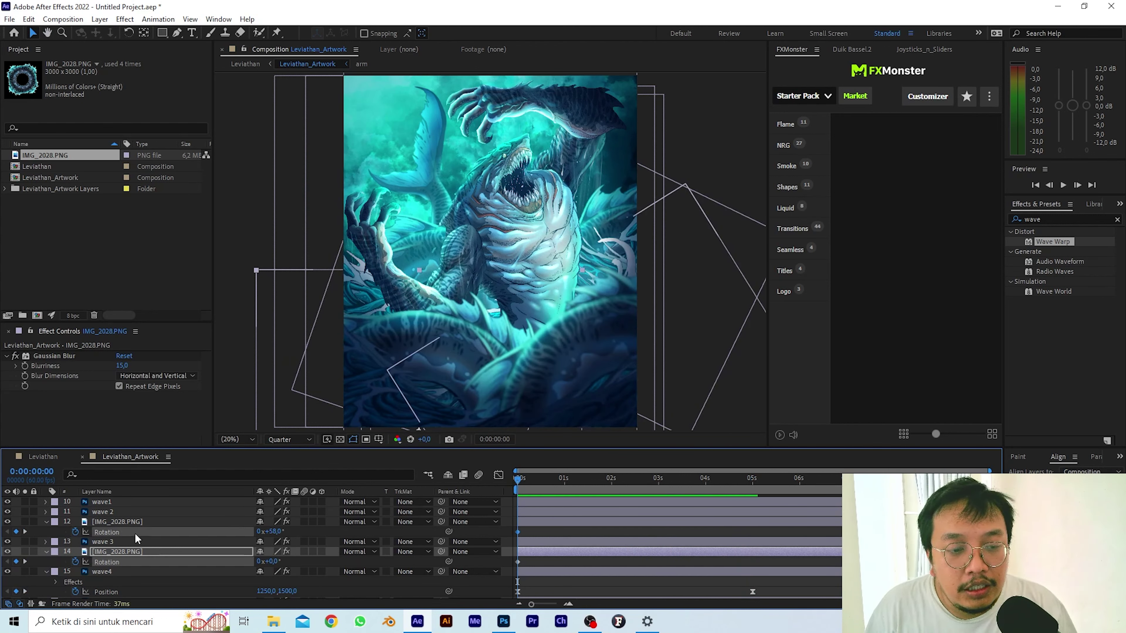
pyautogui.click(135, 533)
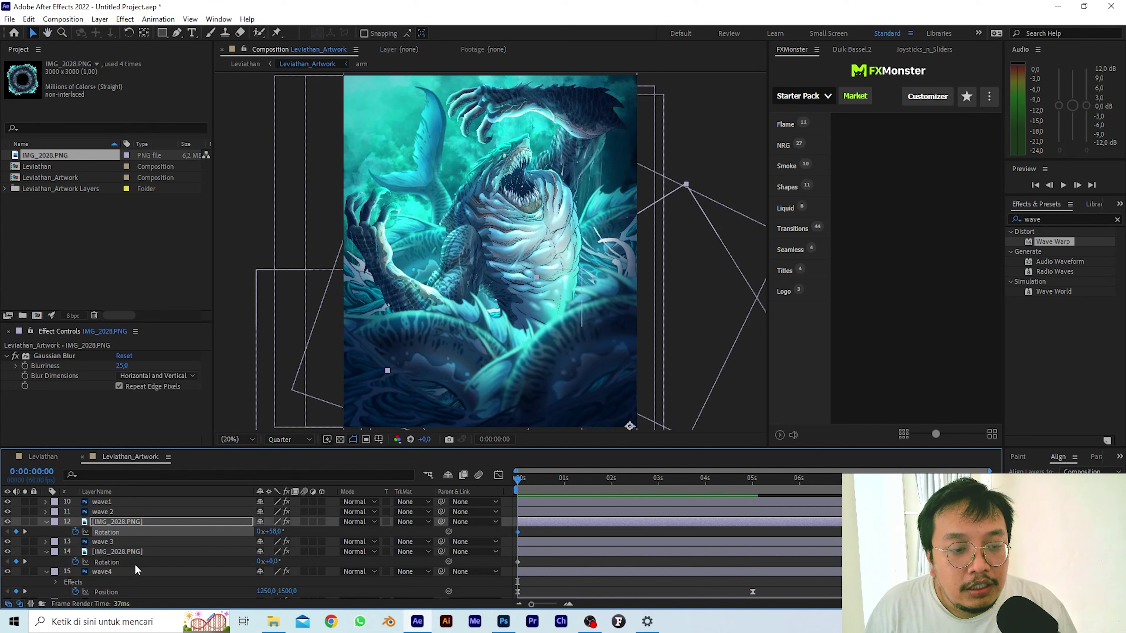
pyautogui.keyDown('ctrl'); pyautogui.click(113, 560); pyautogui.keyUp('ctrl')
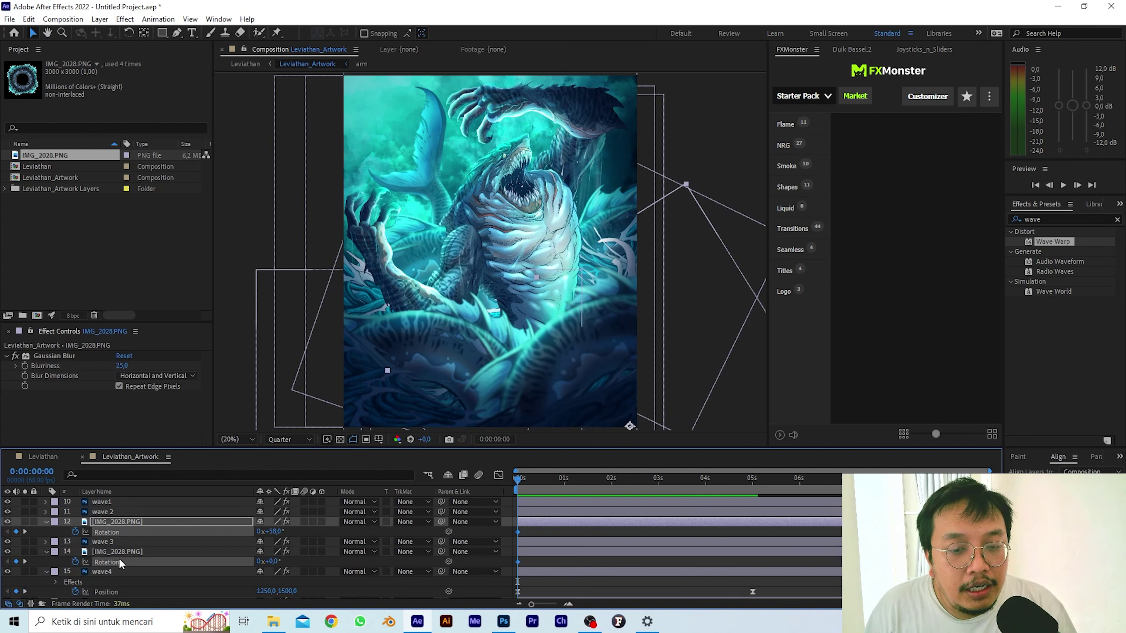
pyautogui.rightClick(519, 535)
pyautogui.moveTo(539, 524)
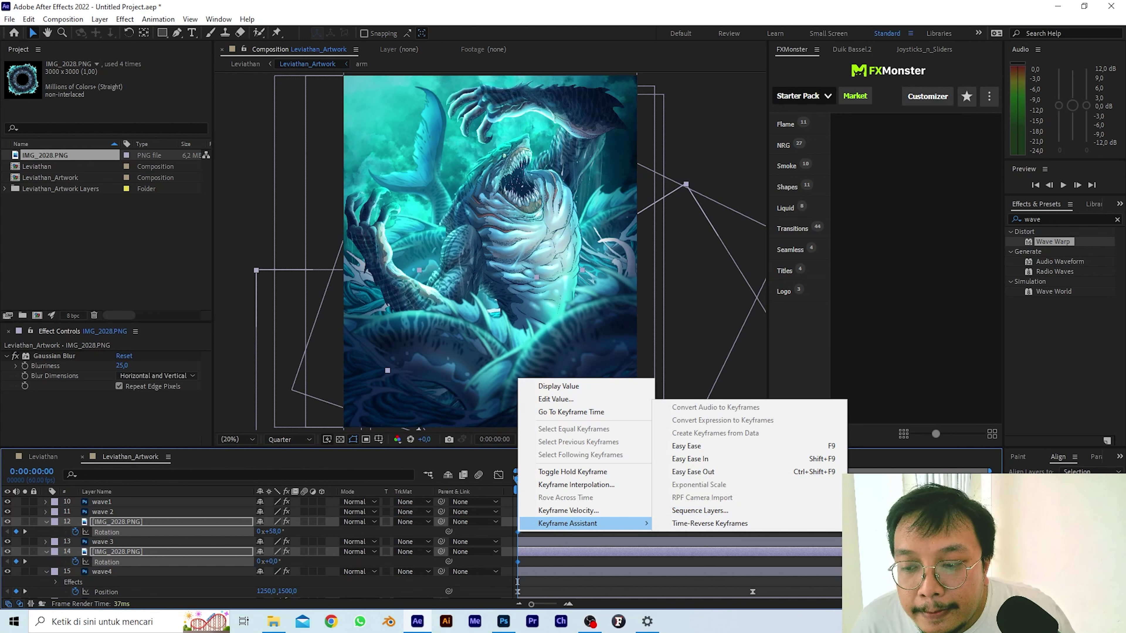
pyautogui.click(517, 582)
# Convert the Rotation keyframes of IMG_2028.PNG layers 12 and 14 to Auto Bezier interpolation and preview the motion.
pyautogui.click(120, 532)
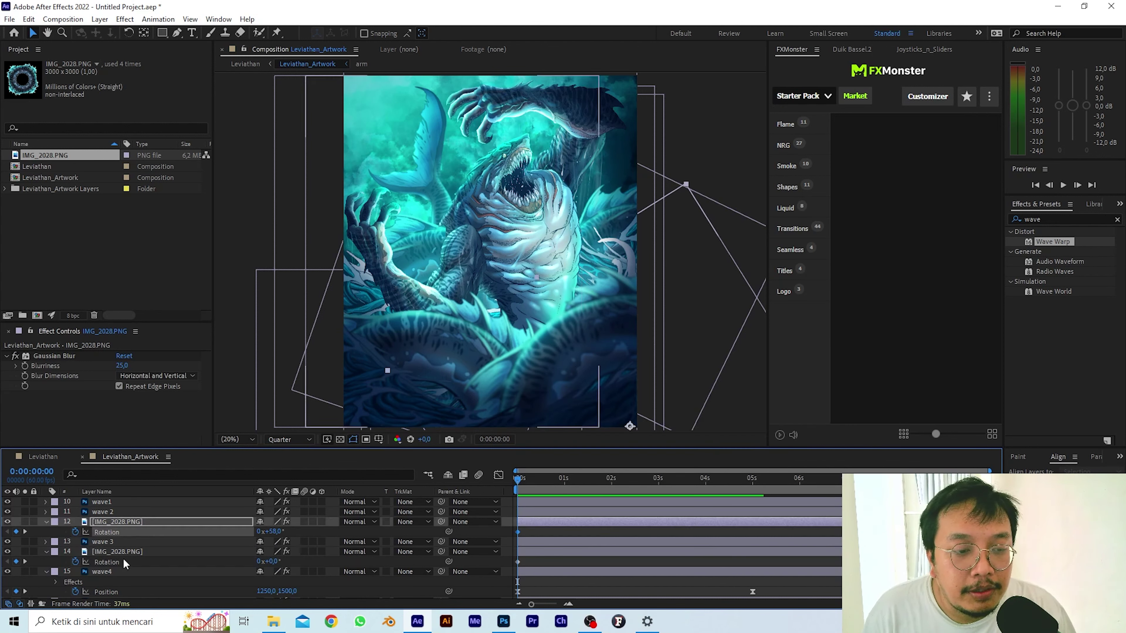
pyautogui.keyDown('ctrl'); pyautogui.click(124, 562); pyautogui.keyUp('ctrl')
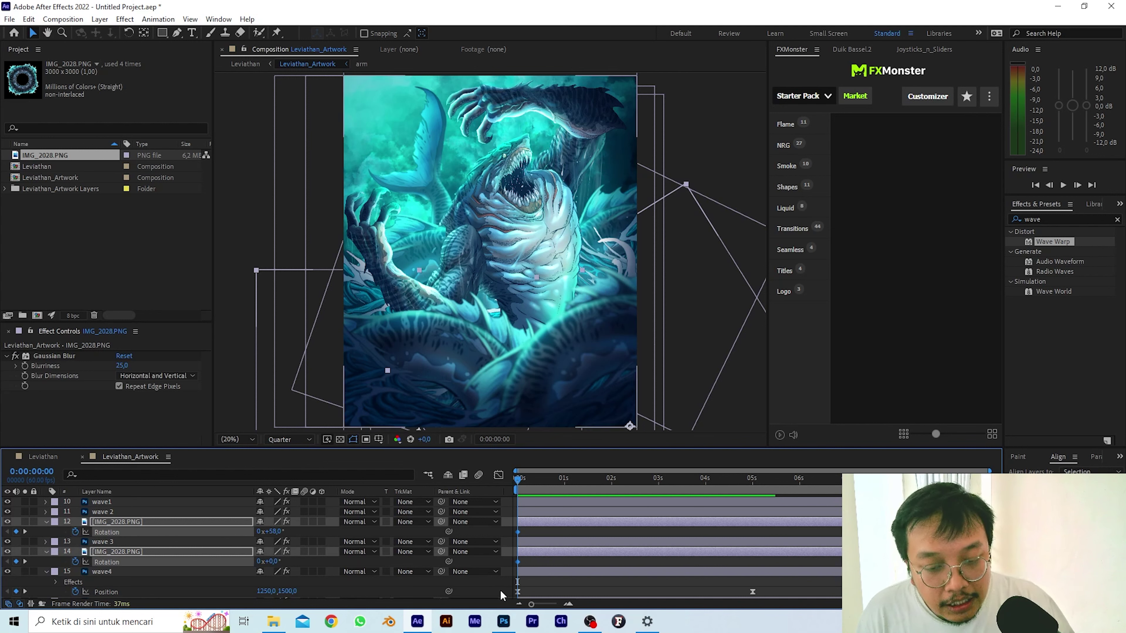
pyautogui.moveTo(518, 531)
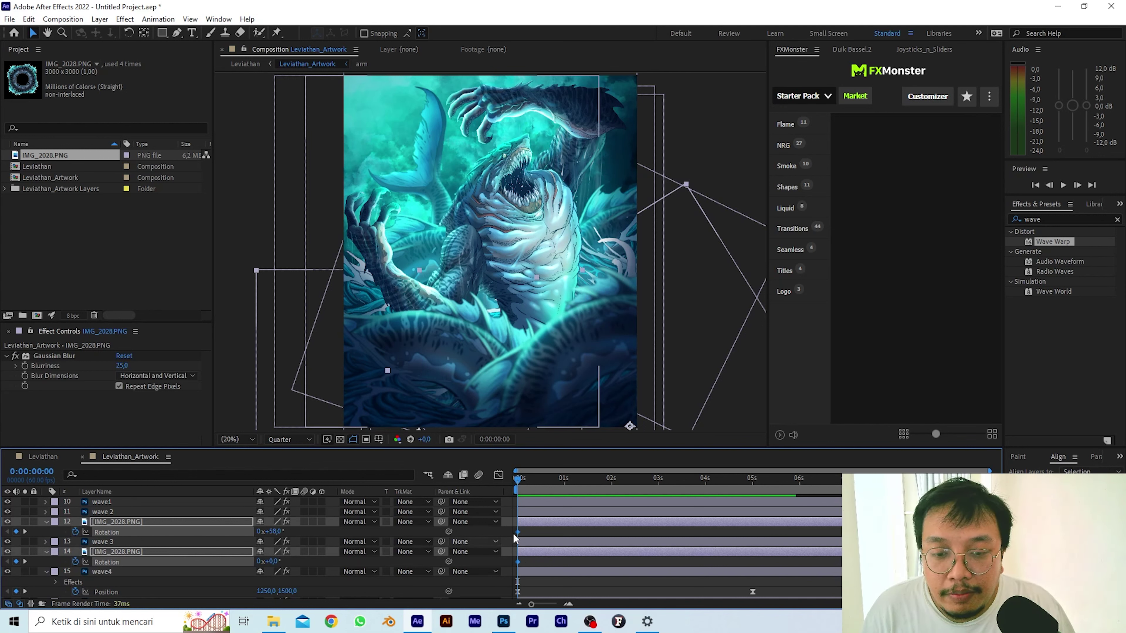
pyautogui.keyDown('ctrl'); pyautogui.click(517, 532); pyautogui.keyUp('ctrl')
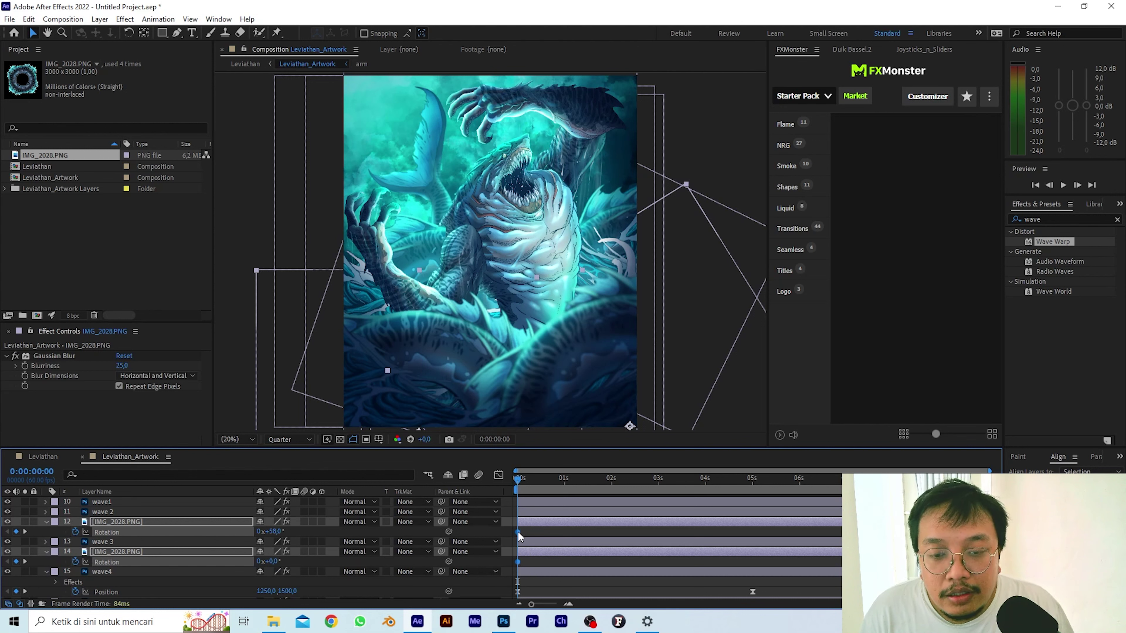
pyautogui.moveTo(518, 533)
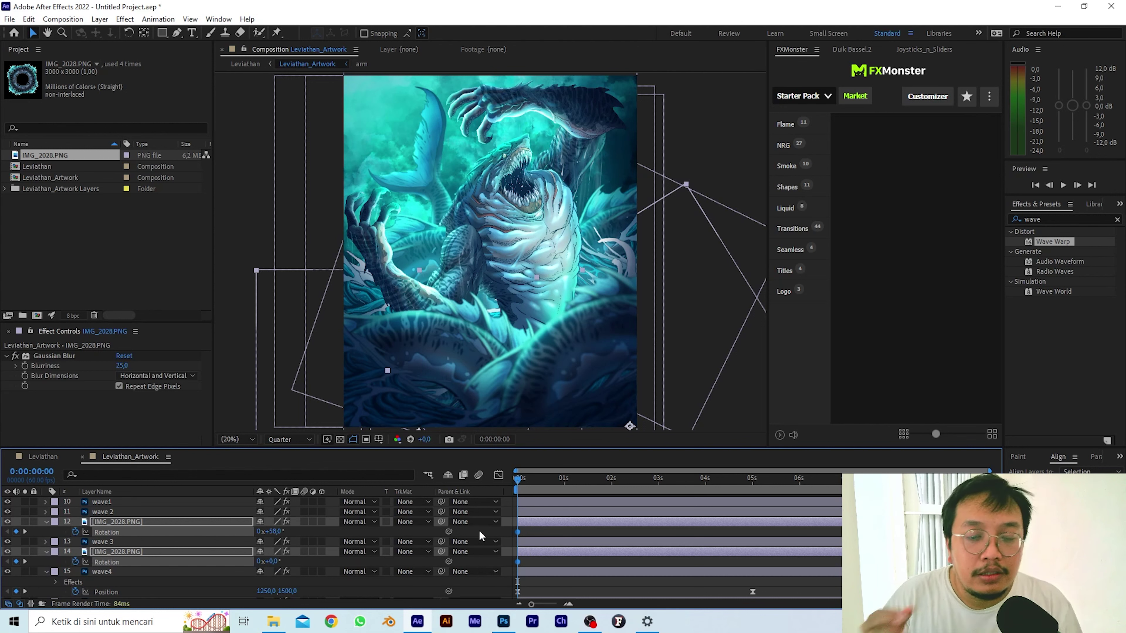
pyautogui.press('space')
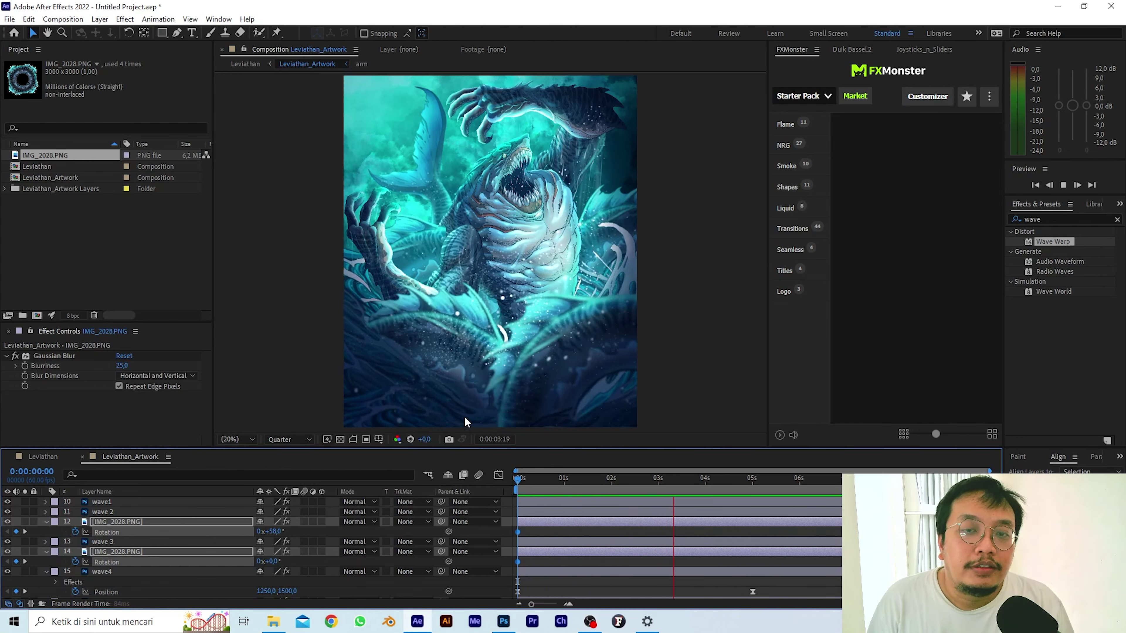
pyautogui.press('space')
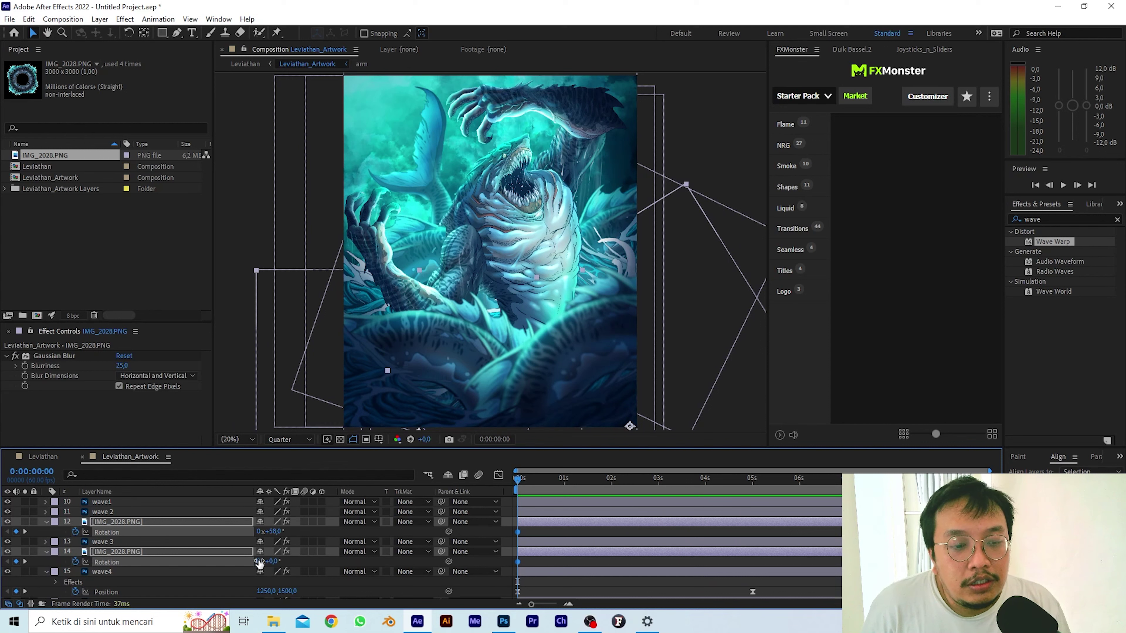
pyautogui.click(529, 534)
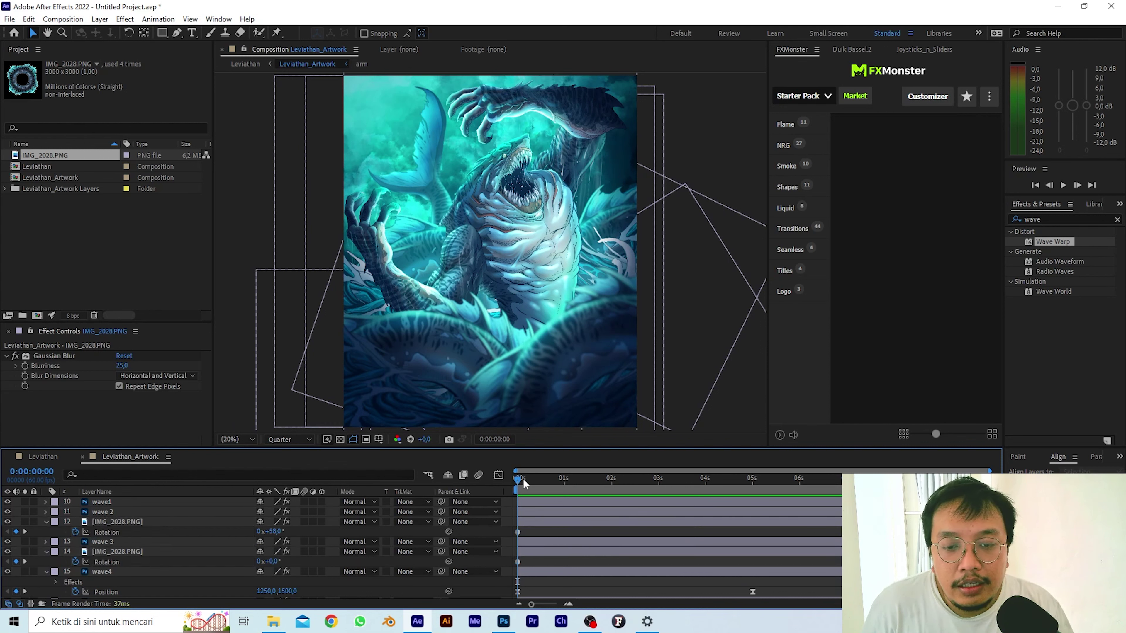
# Set layer 12's Rotation at 0:00:09:59 to 3 revolutions, 3x+58°, and preview the animation.
pyautogui.press('End')
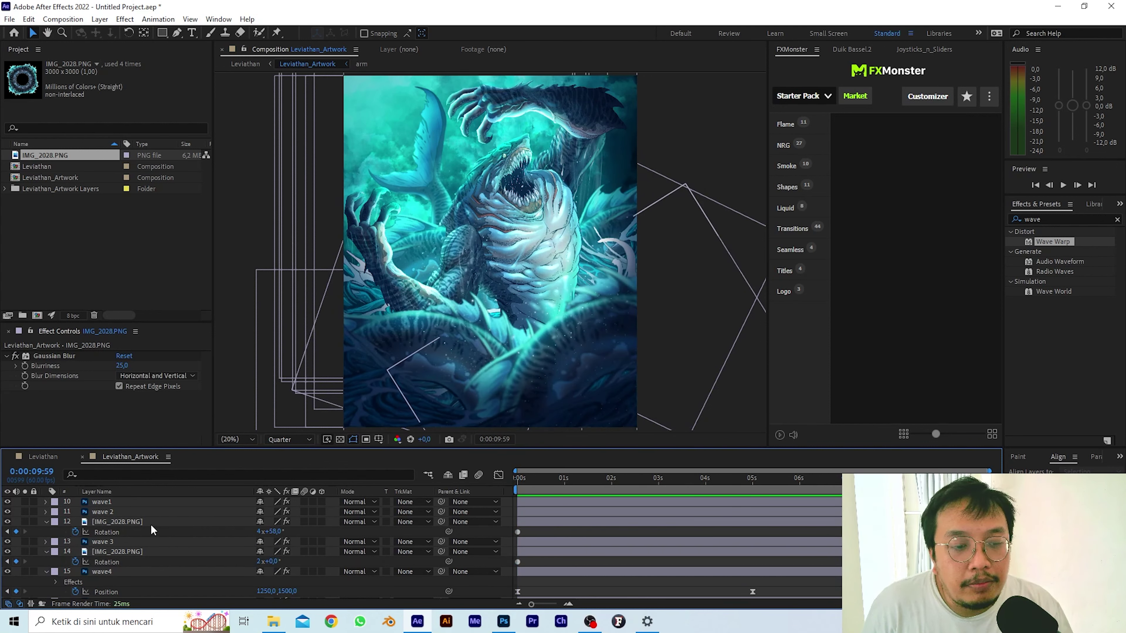
pyautogui.click(152, 525)
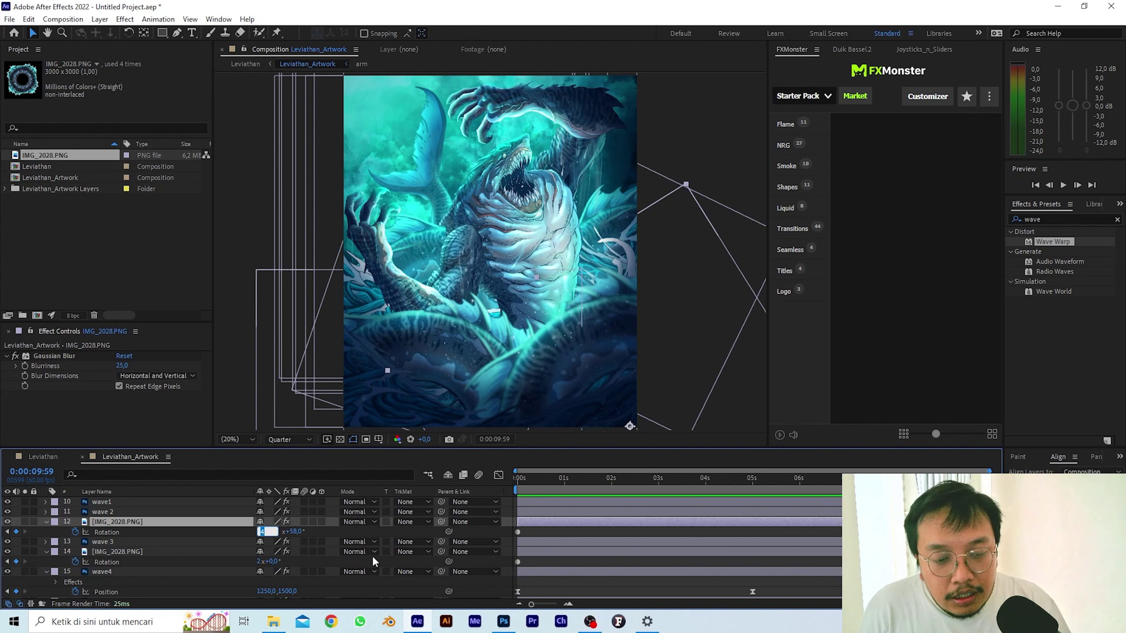
pyautogui.write('3')
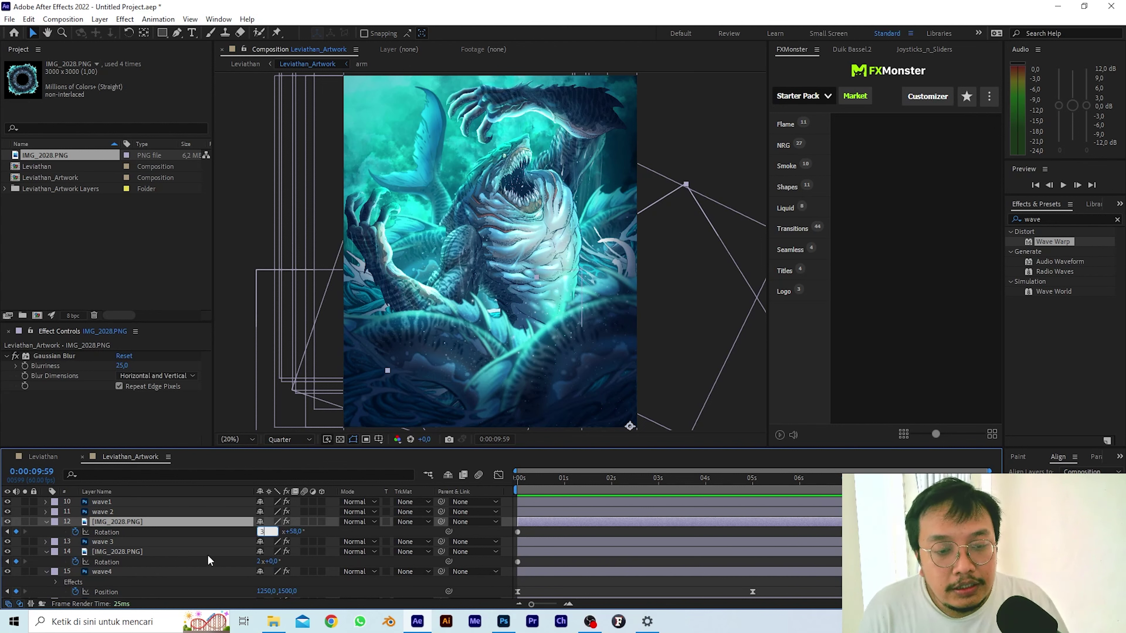
pyautogui.click(150, 550)
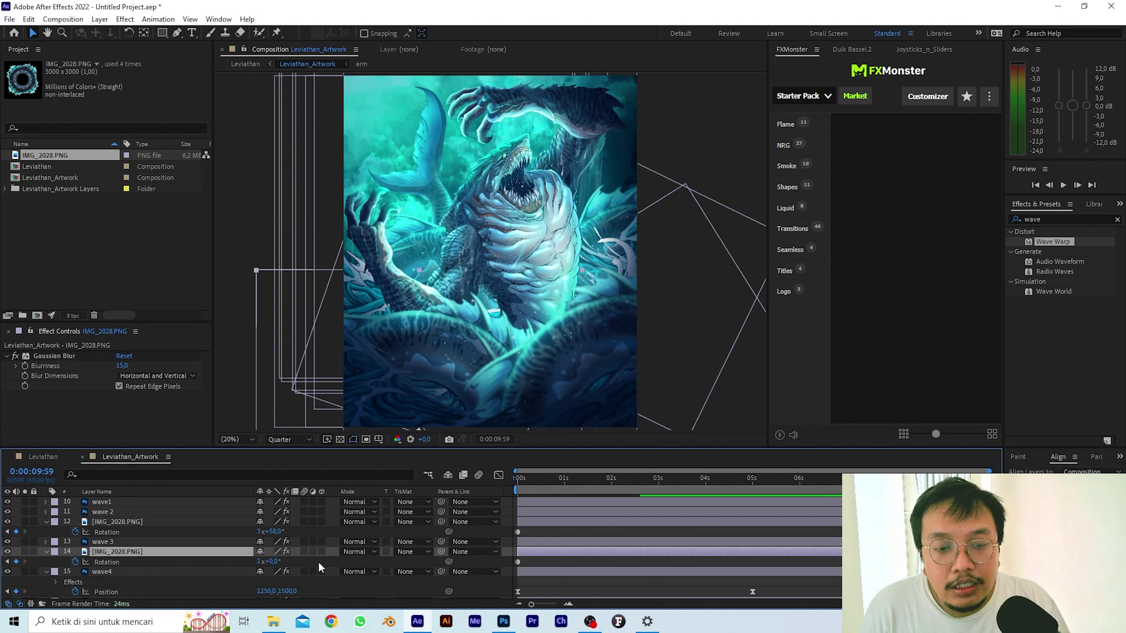
pyautogui.click(199, 542)
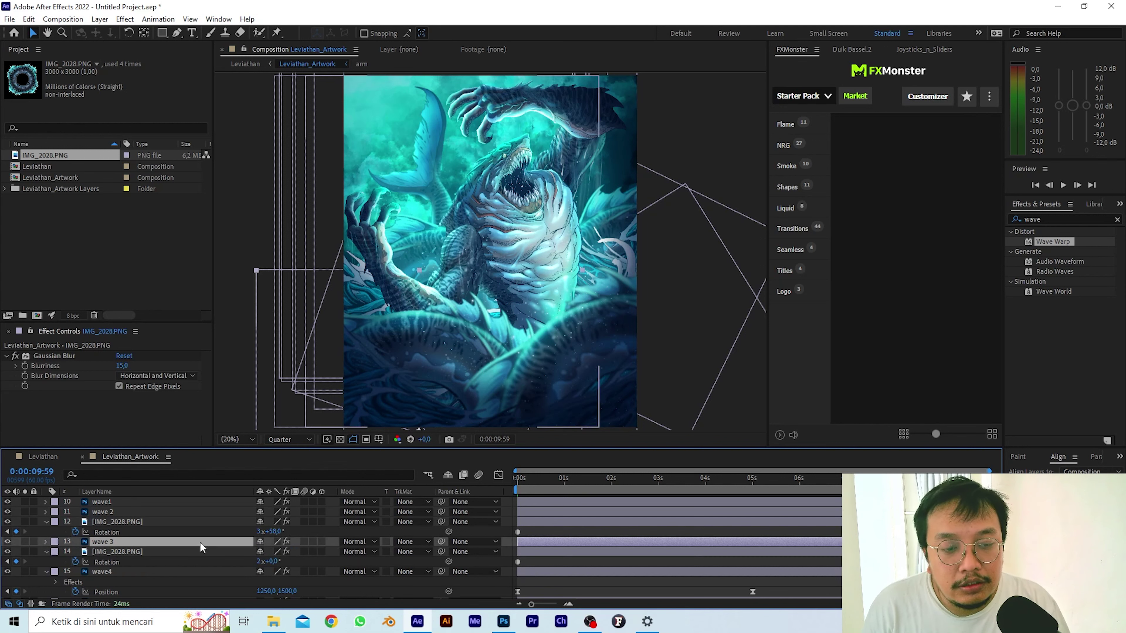
pyautogui.press('space')
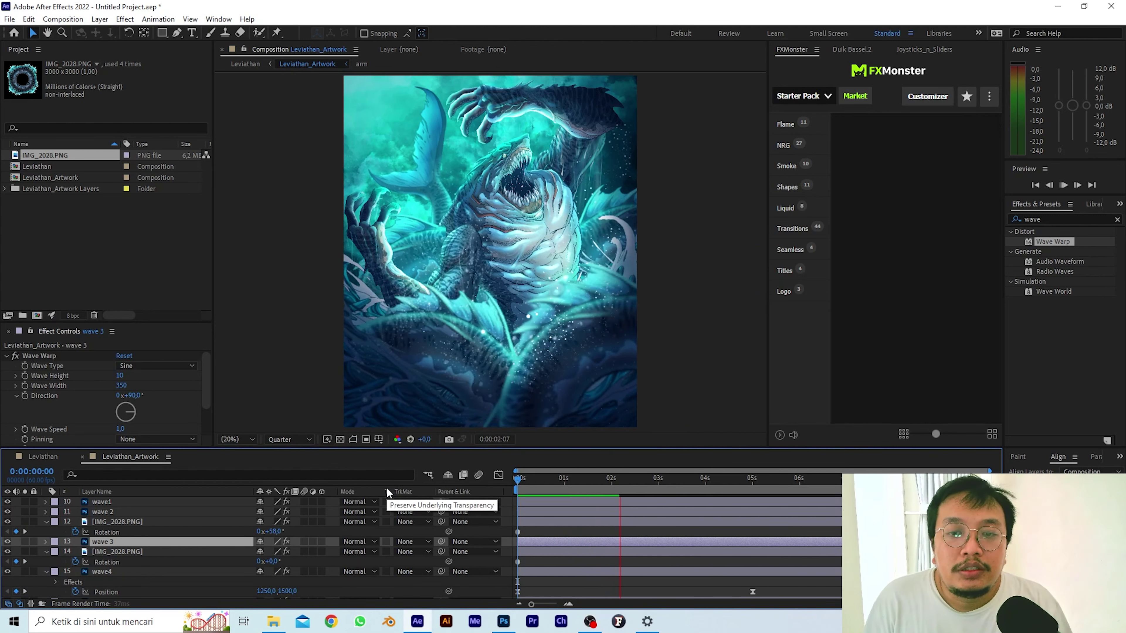
pyautogui.press('space')
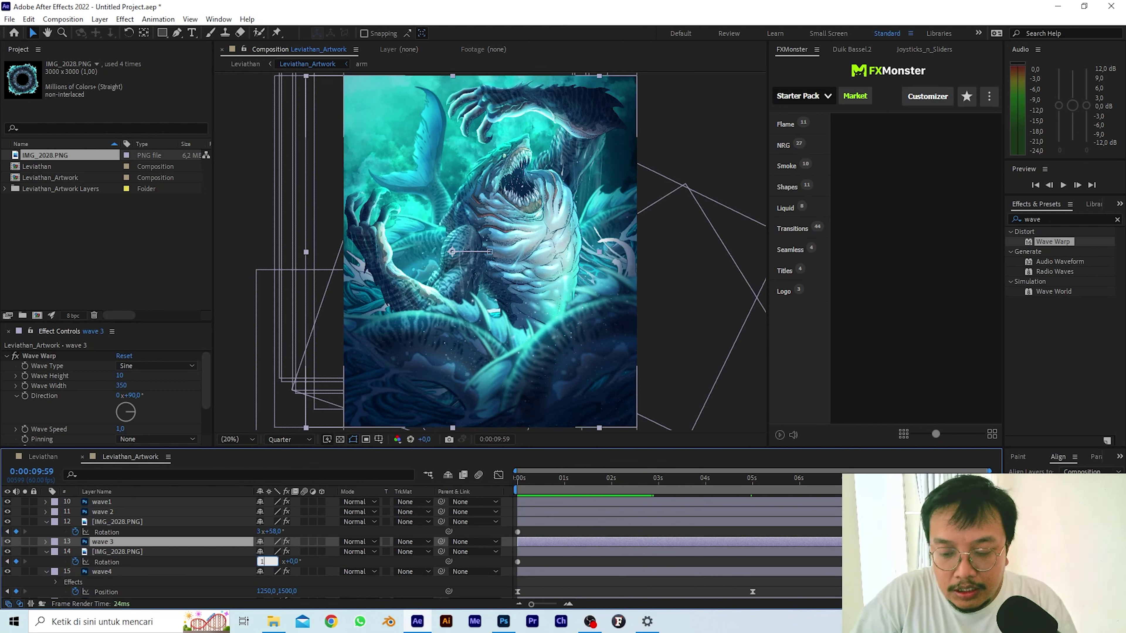
# Try layer 14's Rotation at 0:00:09:59 at 1 revolution, 1x+0°, preview it, and undo the change.
pyautogui.press('Return')
pyautogui.press('space')
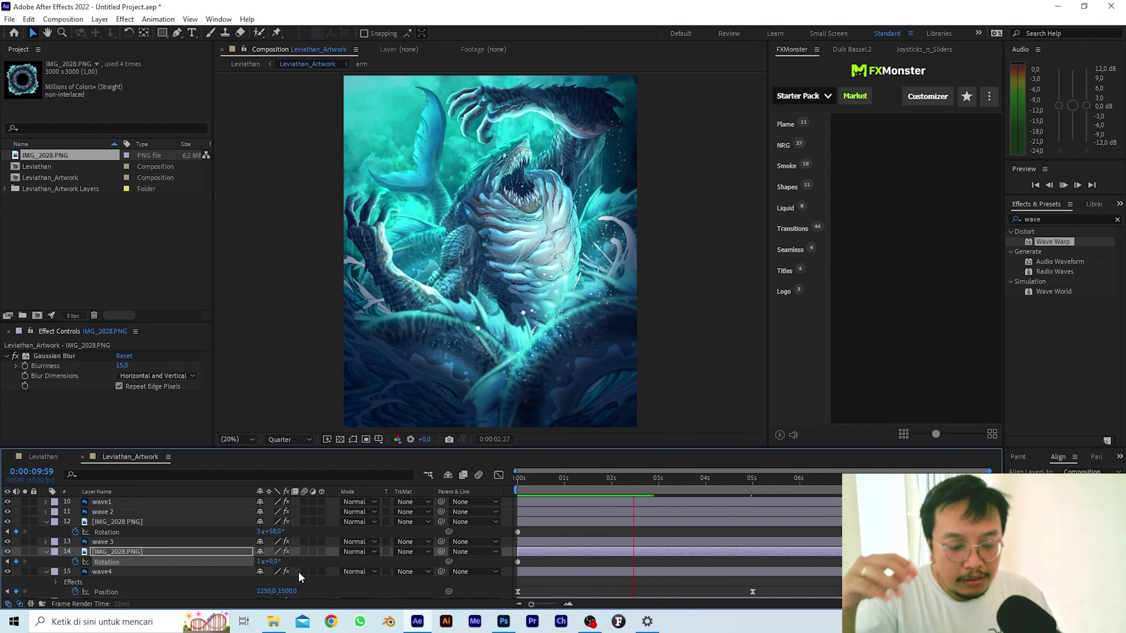
pyautogui.hotkey('ctrl', 'z')
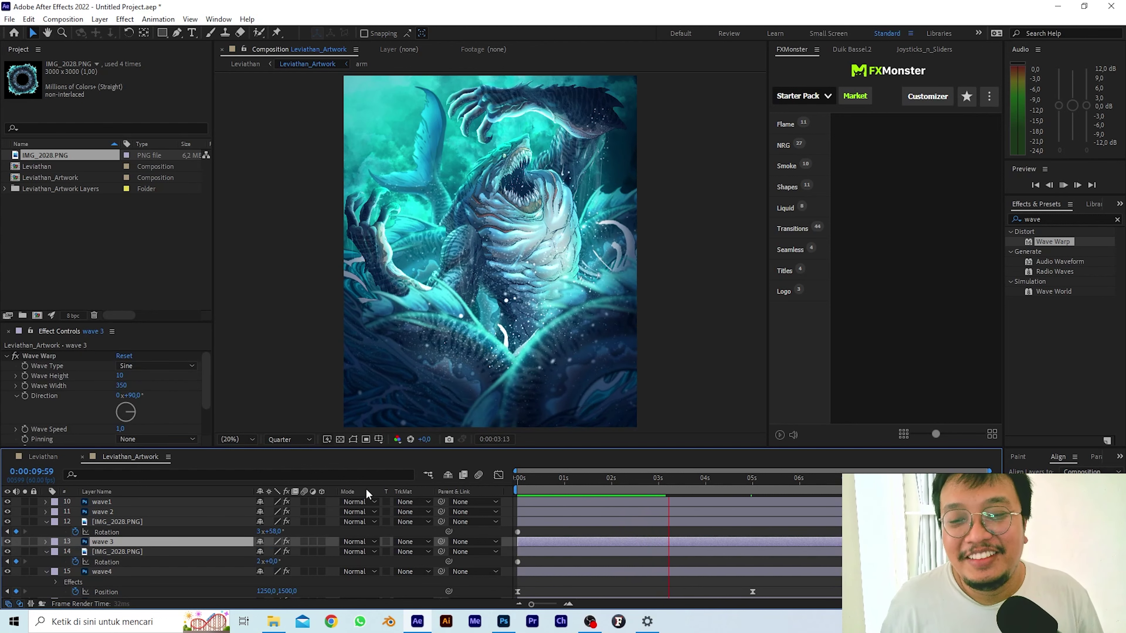
pyautogui.press('space')
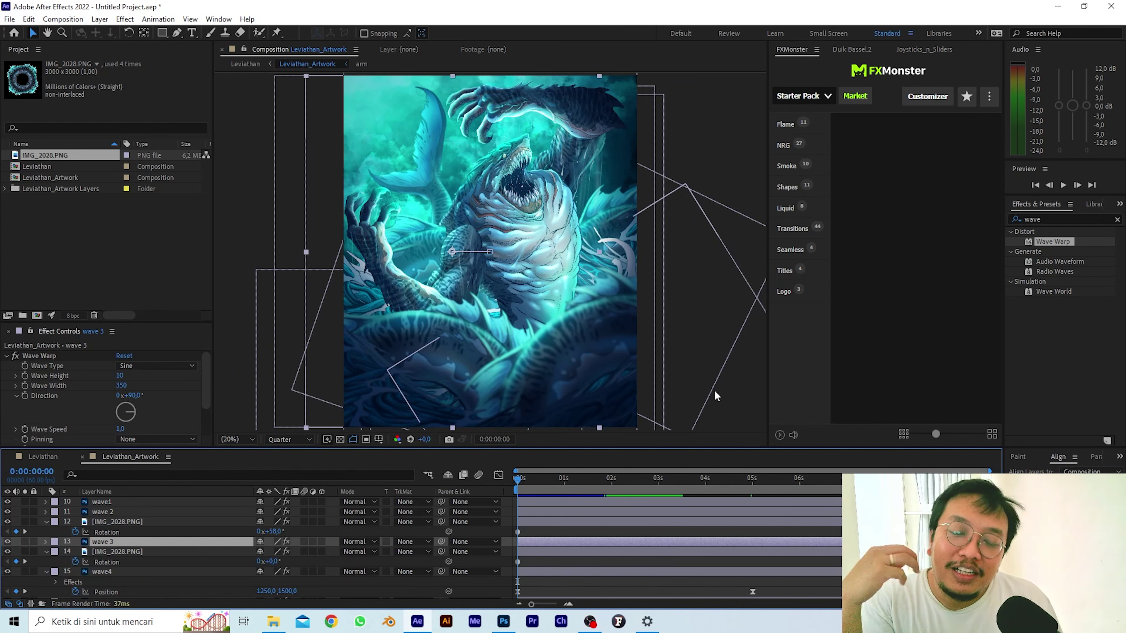
# Preview the composition, then select IMG_2028.PNG layers 29 and 30 and show only their Rotation property.
pyautogui.press('space')
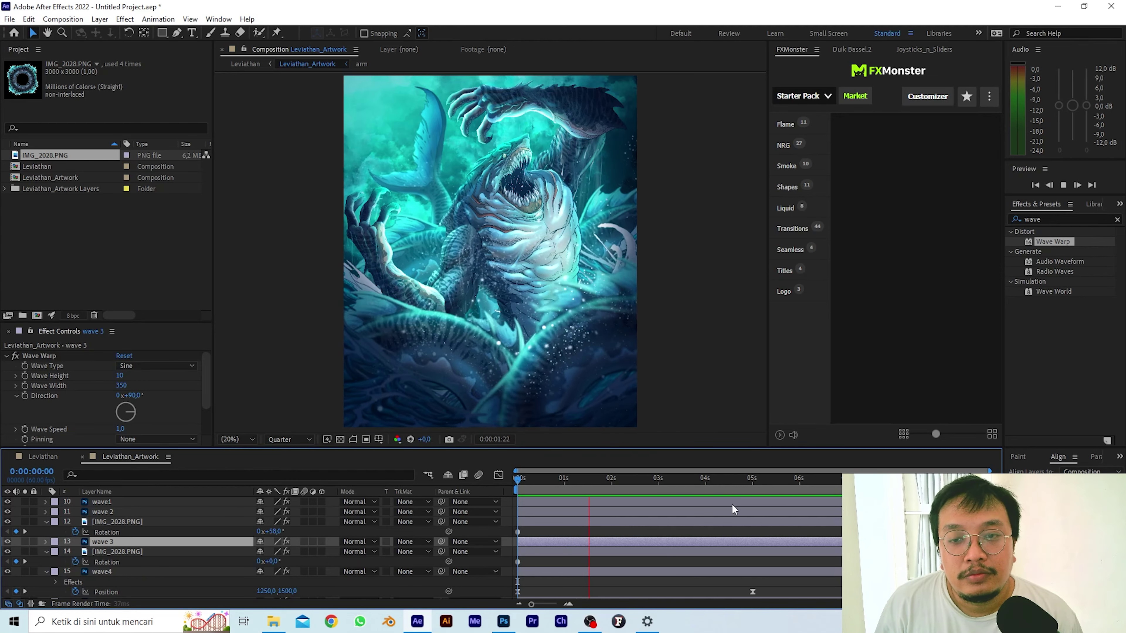
pyautogui.scroll(-8, 181, 570)
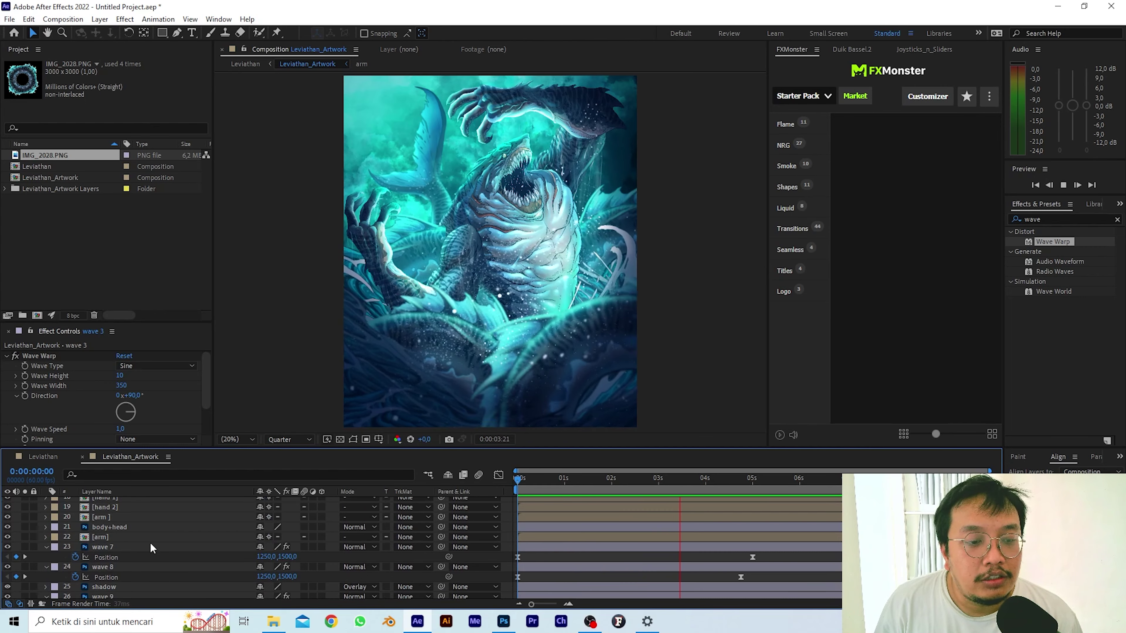
pyautogui.click(147, 564)
pyautogui.scroll(-2, 194, 552)
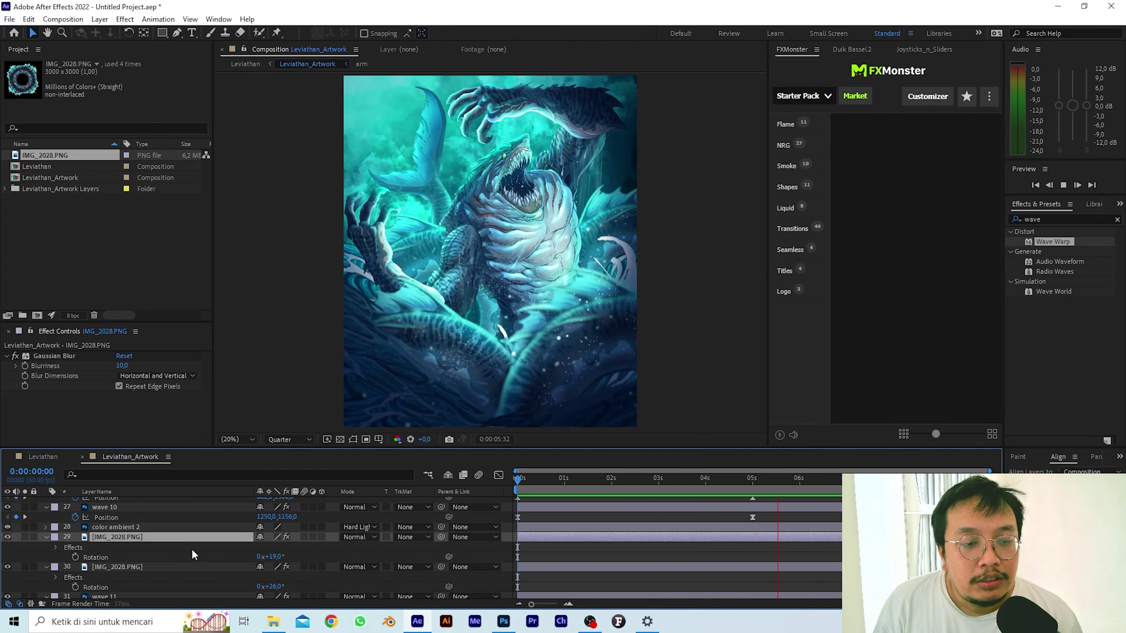
pyautogui.keyDown('shift'); pyautogui.click(132, 566); pyautogui.keyUp('shift')
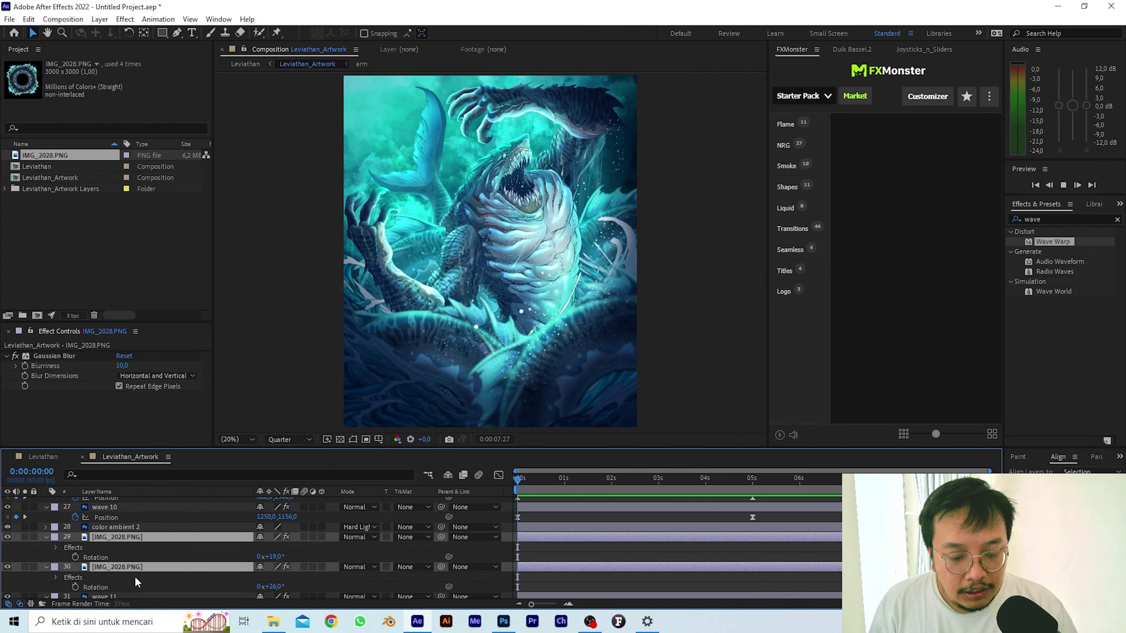
pyautogui.press('u')
pyautogui.press('r')
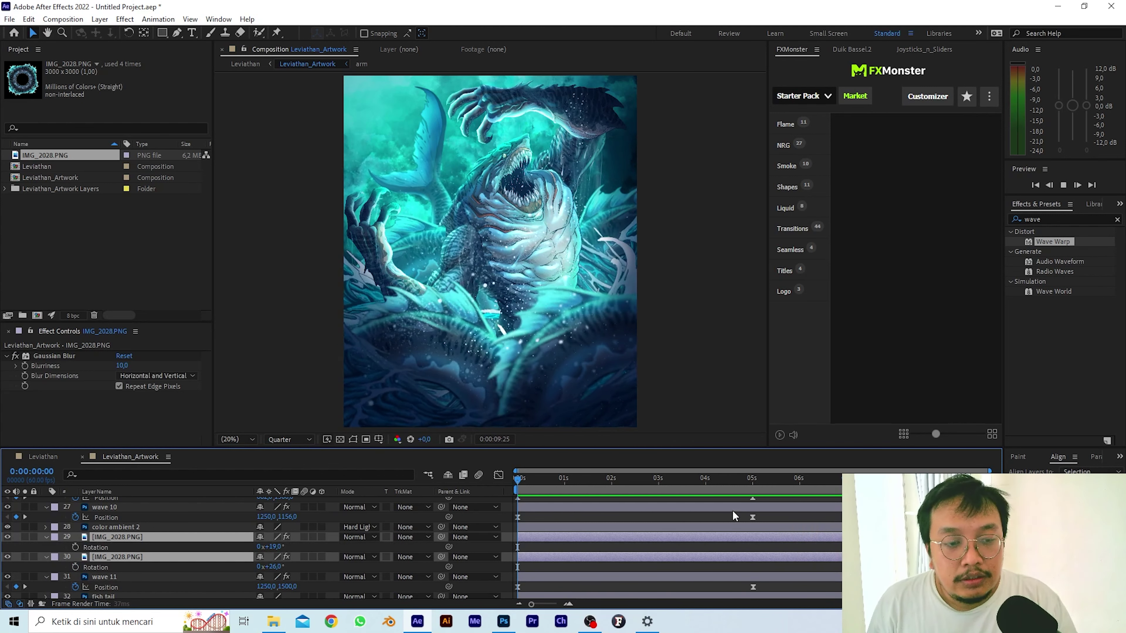
pyautogui.press('space')
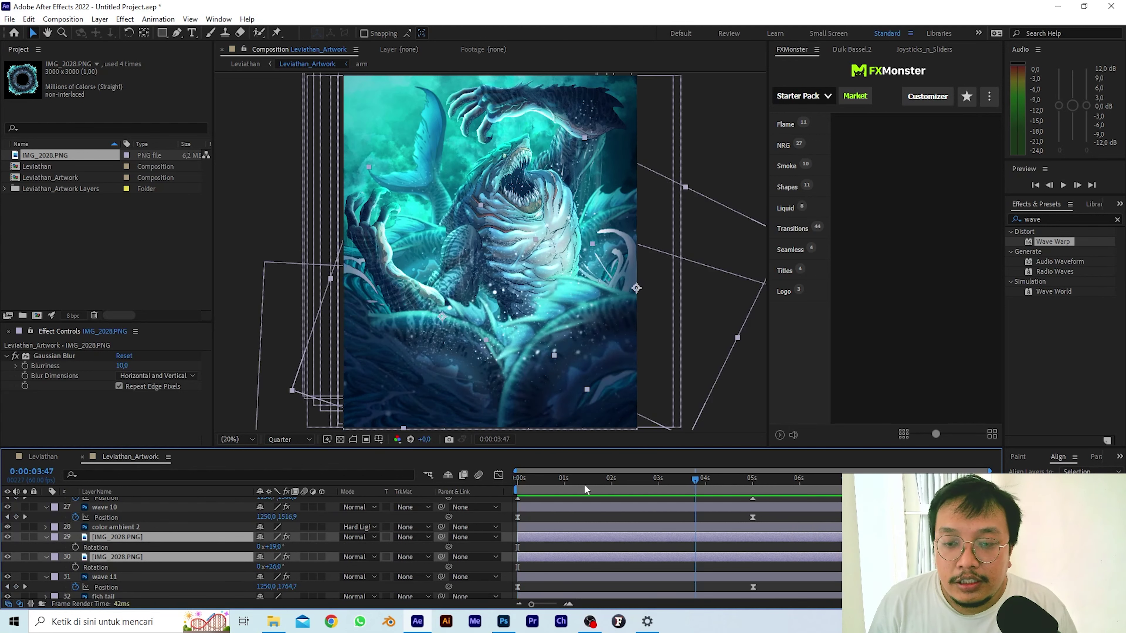
# Keyframe Rotation on layers 29 and 30 at the composition start, move to 0:00:09:59, and check layer 29 by toggling its visibility.
pyautogui.click(76, 548)
pyautogui.press('End')
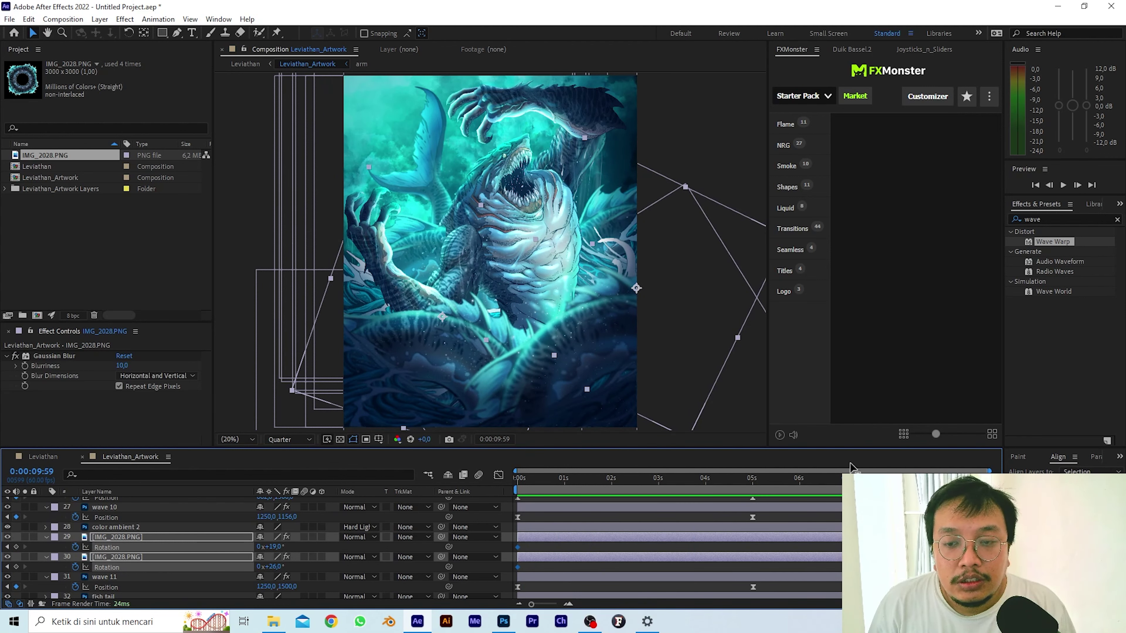
pyautogui.click(906, 405)
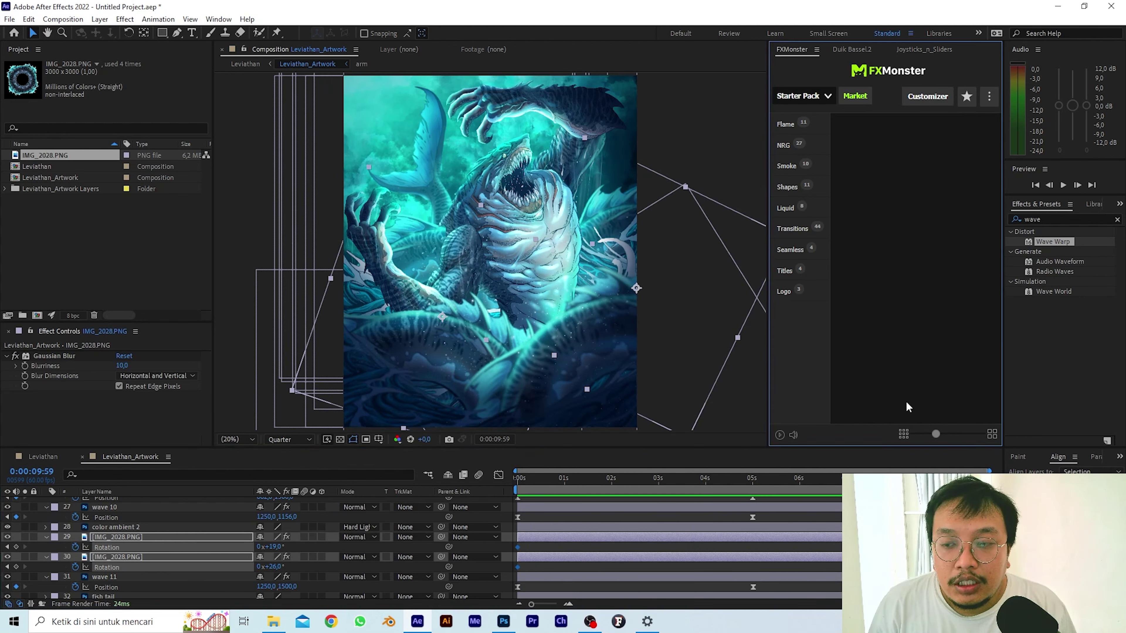
pyautogui.click(8, 537)
pyautogui.click(8, 537)
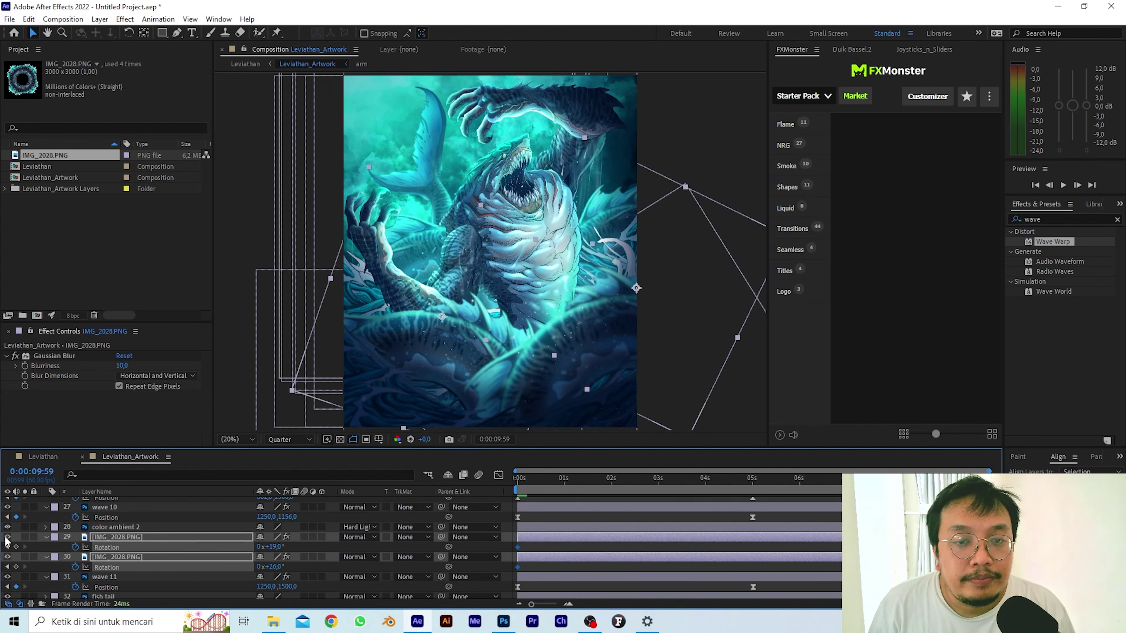
pyautogui.click(8, 538)
pyautogui.click(8, 538)
# Set layer 29's Rotation at 0:00:09:59 to 1 revolution, 1x+19°.
pyautogui.click(114, 507)
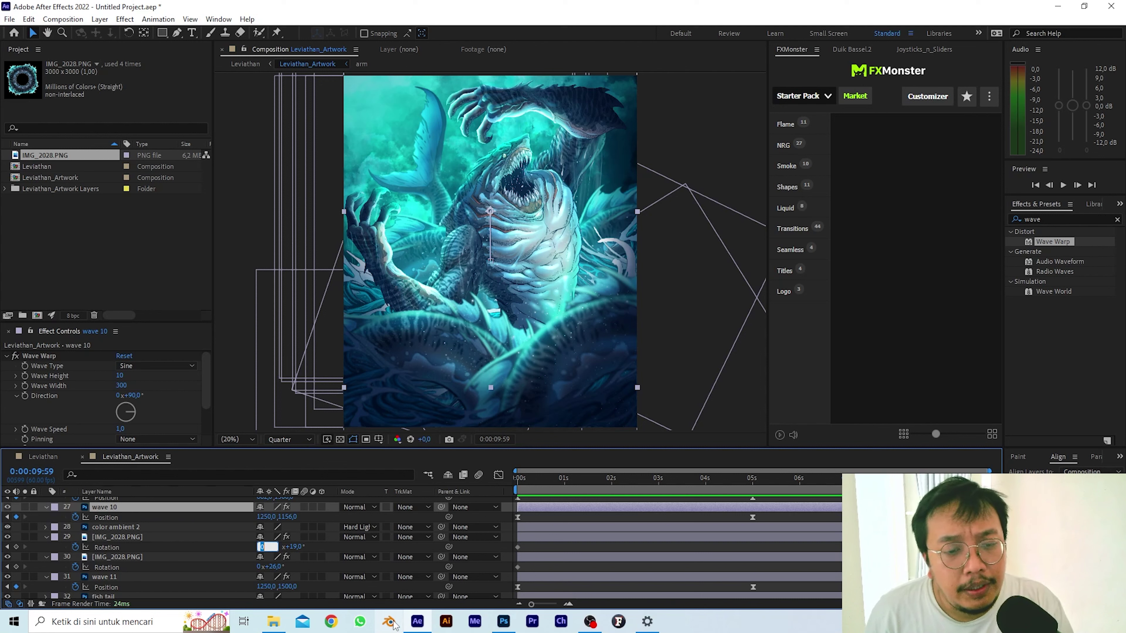
pyautogui.write('1')
pyautogui.press('Return')
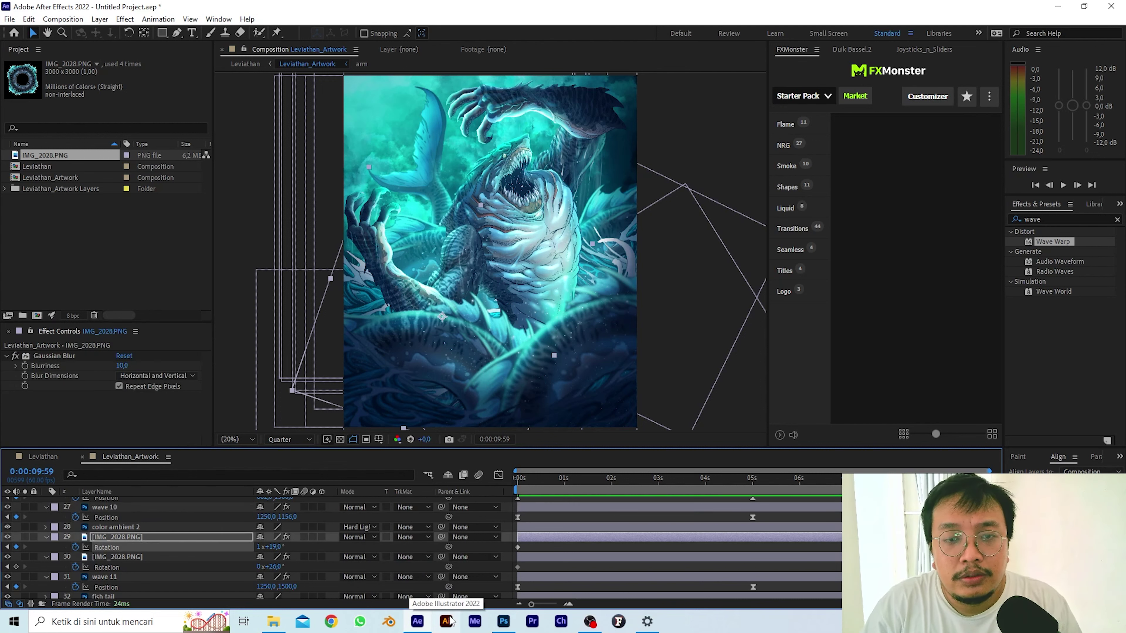
# Set layer 30's Rotation at 0:00:09:59 to -0,5 revolutions plus 26° and preview the animation.
pyautogui.click(129, 560)
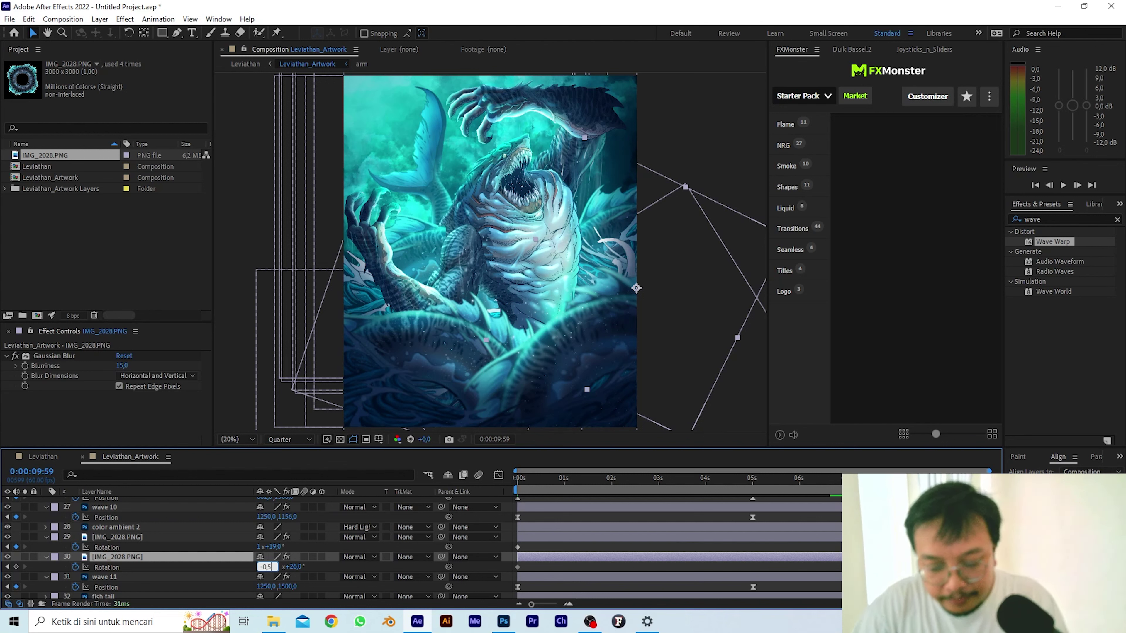
pyautogui.press('Return')
pyautogui.press('space')
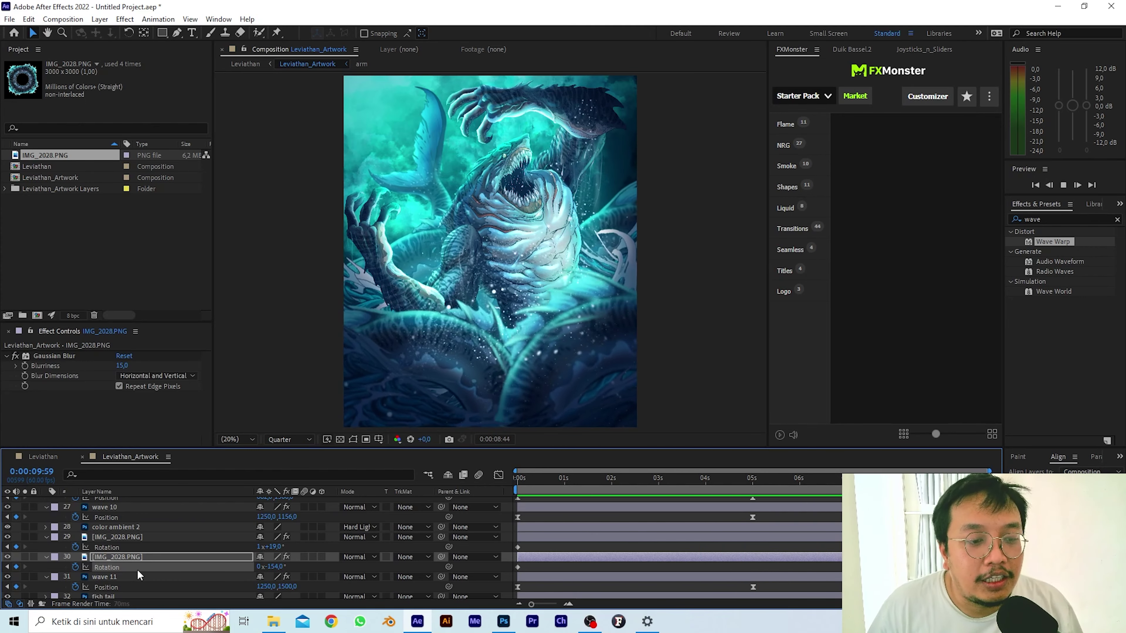
pyautogui.scroll(-2, 134, 570)
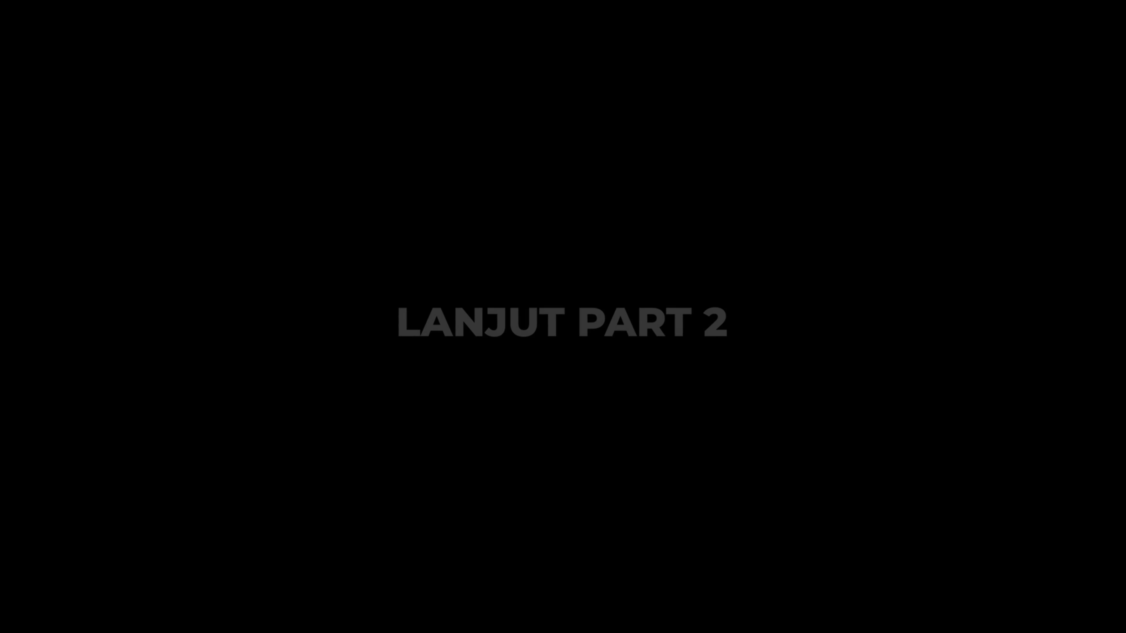